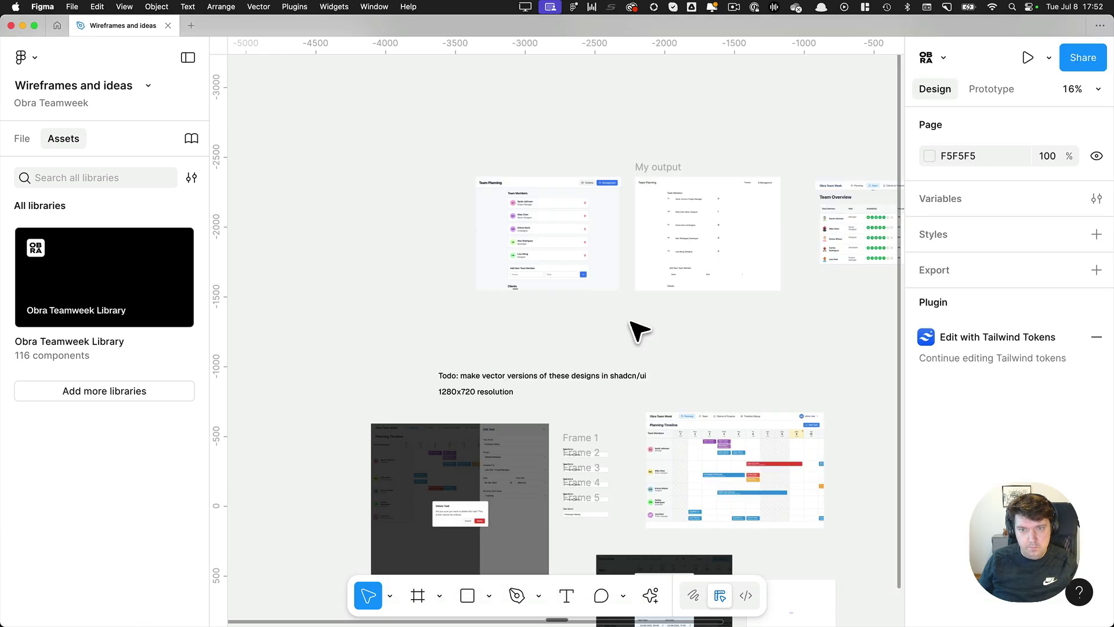
Insert an Avatar component from the library and place it beside the first team member's row in the My output frame
{"action": "scroll", "coordinate": [639, 331], "scroll_direction": "down", "scroll_amount": 3}
{"action": "scroll", "coordinate": [668, 314], "scroll_direction": "right", "scroll_amount": 2}
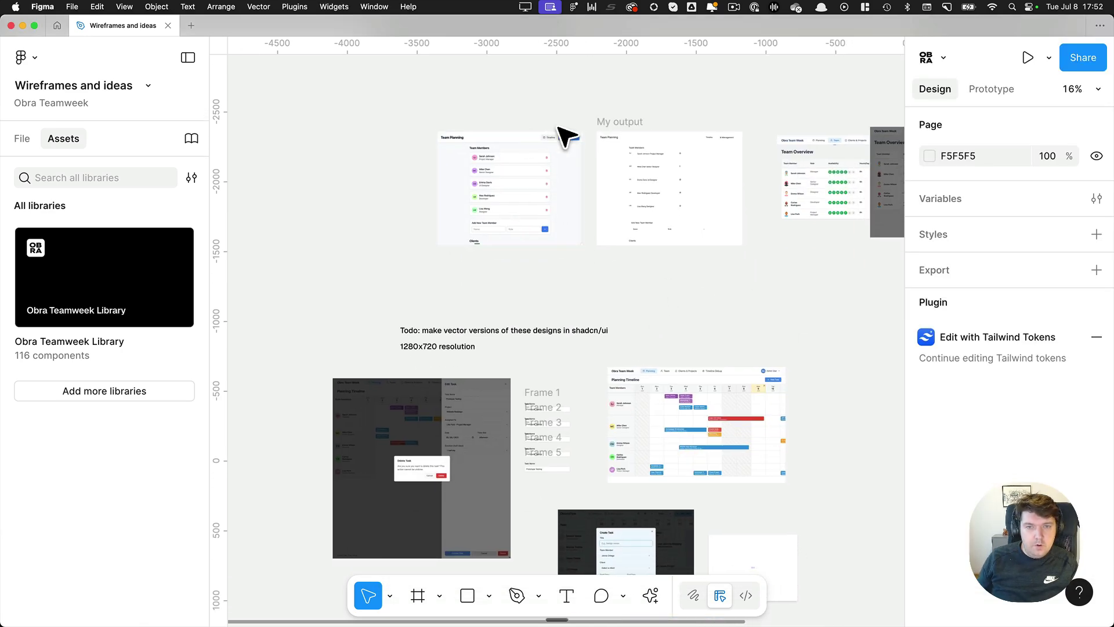
{"action": "scroll", "coordinate": [567, 137], "scroll_direction": "up", "scroll_amount": 3}
{"action": "scroll", "coordinate": [631, 145], "scroll_direction": "up", "scroll_amount": 4}
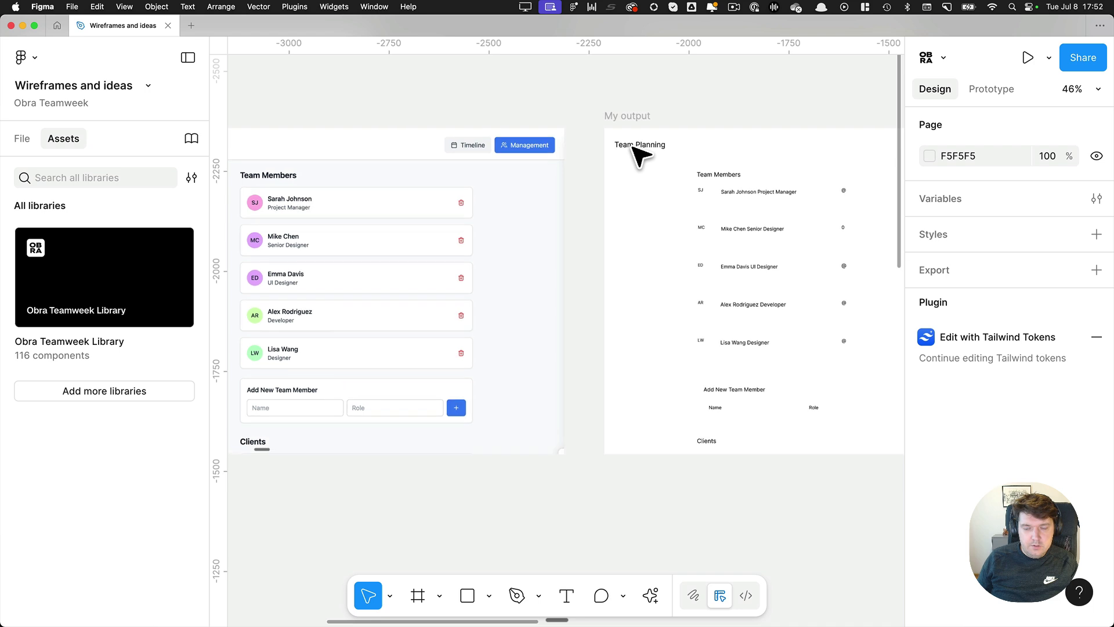
{"action": "key", "text": "super+backslash"}
{"action": "scroll", "coordinate": [632, 160], "scroll_direction": "up", "scroll_amount": 5}
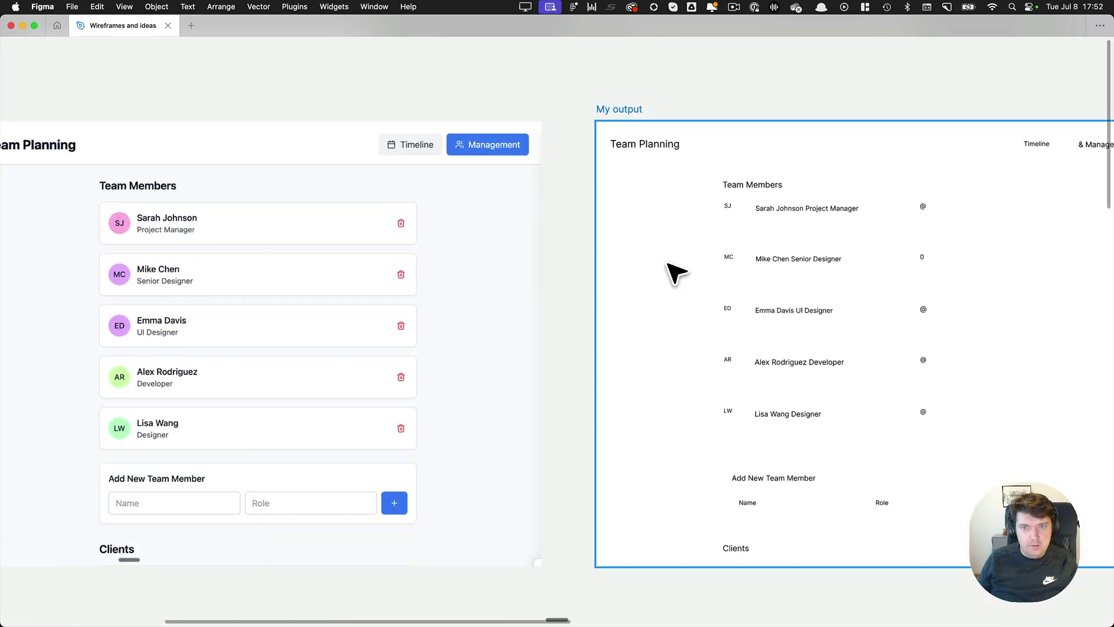
{"action": "key", "text": "shift+i"}
{"action": "type", "text": "ava"}
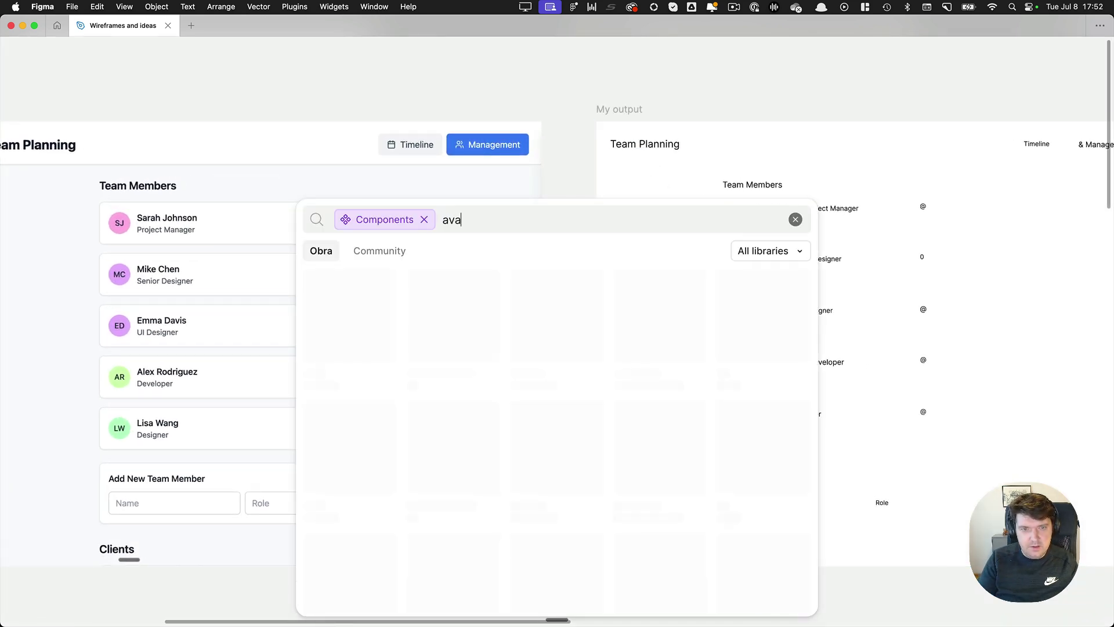
{"action": "type", "text": "tar"}
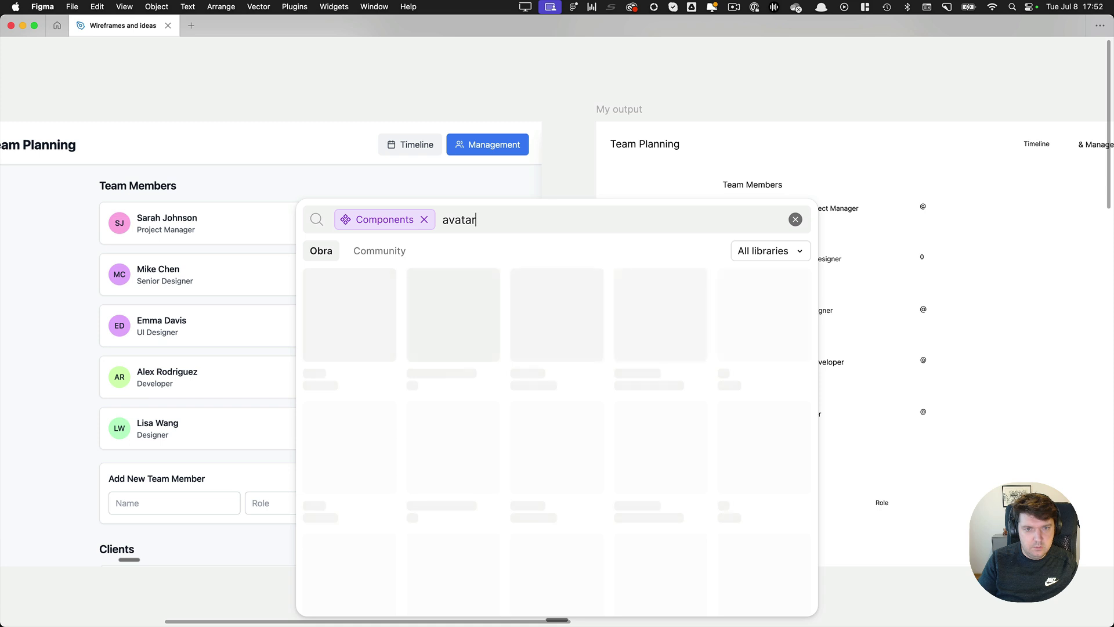
{"action": "key", "text": "Escape"}
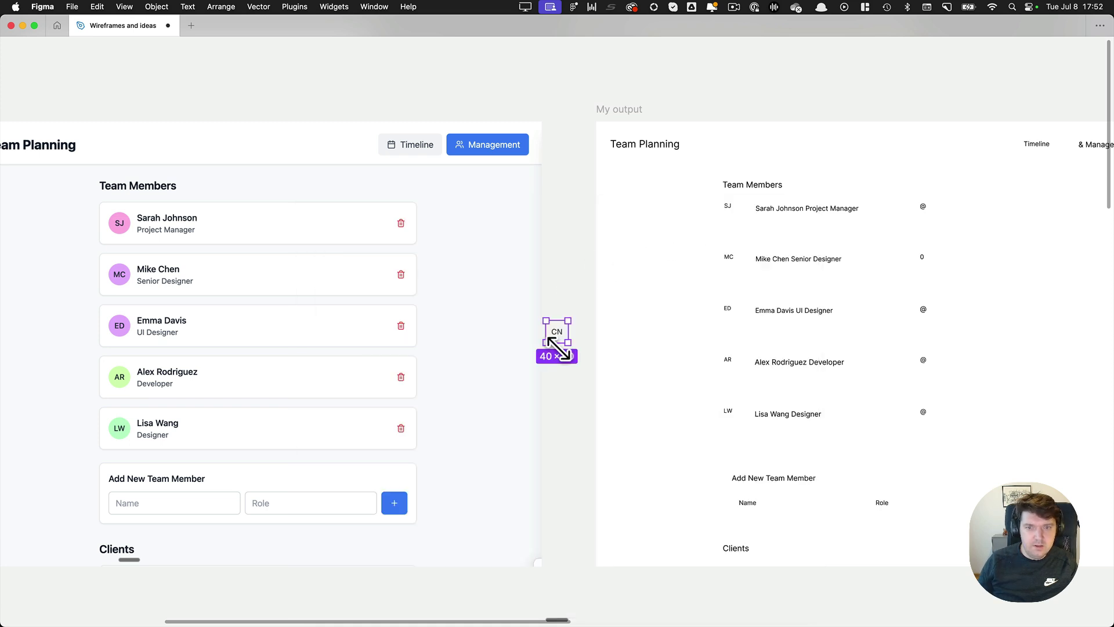
{"action": "left_click_drag", "start_coordinate": [572, 348], "coordinate": [748, 239]}
Set the avatar's initials to SJ and delete the loose SJ text beside it
{"action": "scroll", "coordinate": [704, 212], "scroll_direction": "up", "scroll_amount": 5}
{"action": "double_click", "coordinate": [733, 223]}
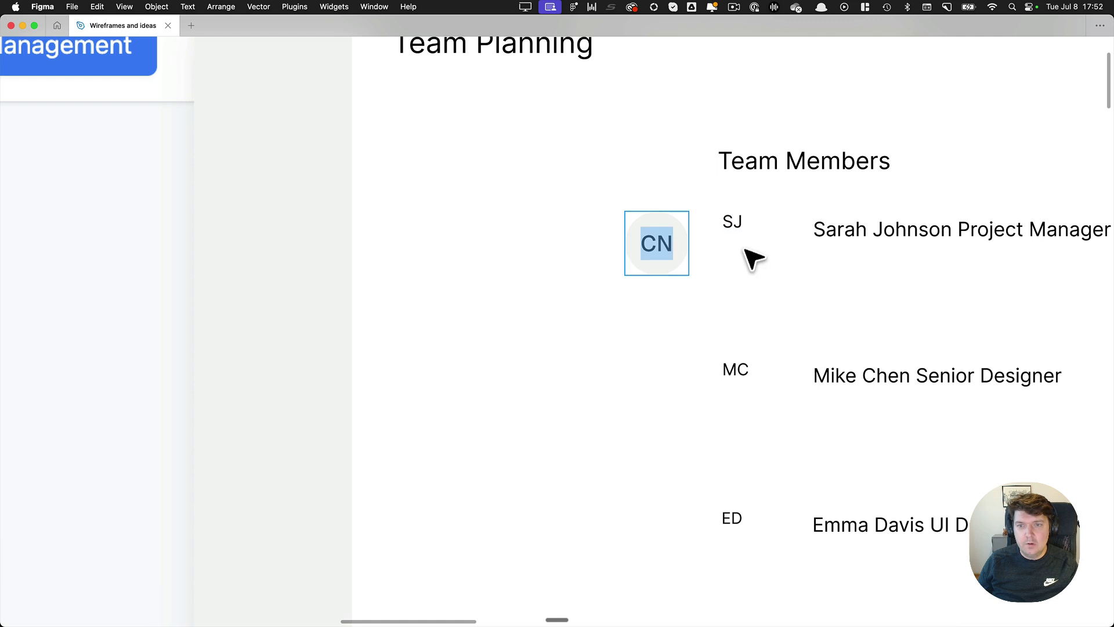
{"action": "left_click", "coordinate": [735, 223]}
{"action": "key", "text": "Delete"}
Duplicate the avatar beside the second team member, set its initials to MC and remove the loose MC text
{"action": "left_click_drag", "start_coordinate": [643, 259], "coordinate": [651, 423]}
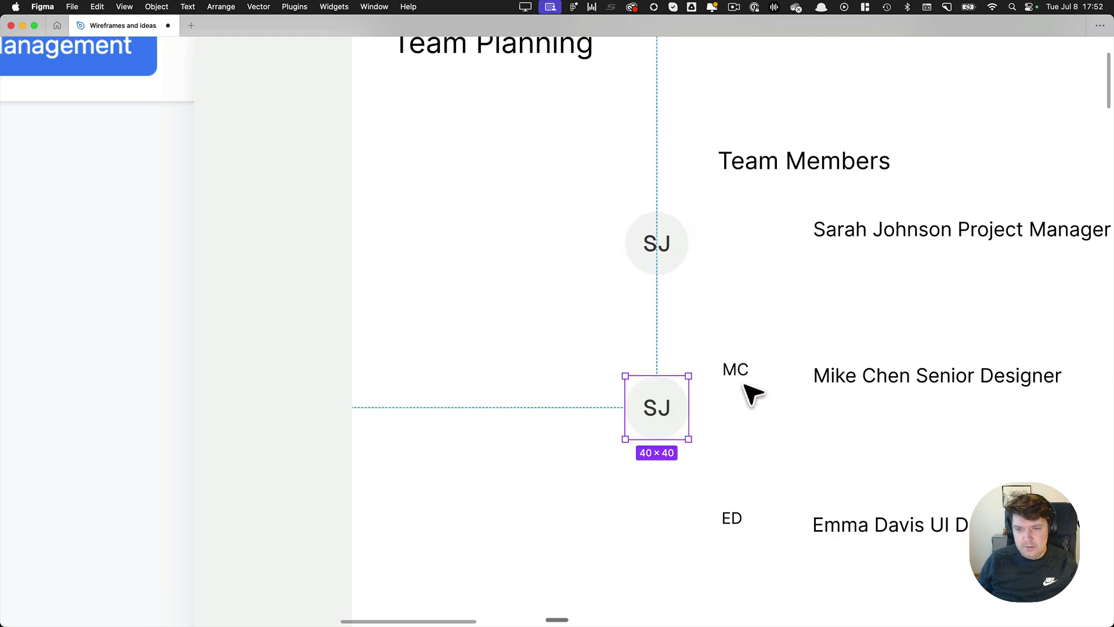
{"action": "double_click", "coordinate": [737, 374]}
{"action": "type", "text": "MC"}
{"action": "key", "text": "Escape"}
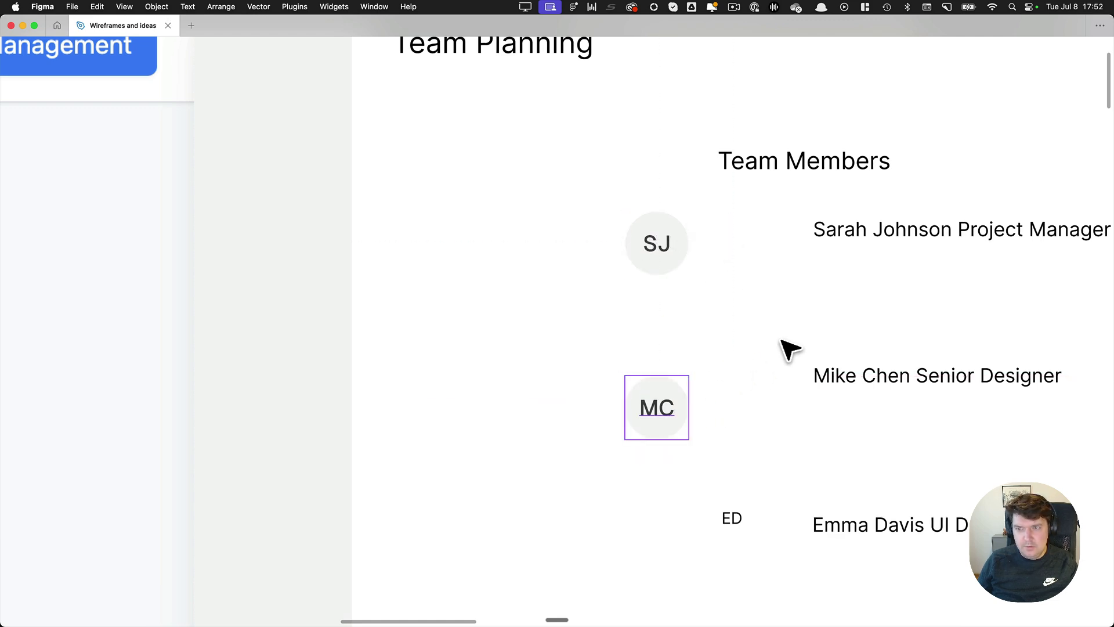
{"action": "key", "text": "Escape"}
Remove "Project Manager" from the first team member's text, leaving only the member's name
{"action": "scroll", "coordinate": [791, 333], "scroll_direction": "down", "scroll_amount": 3}
{"action": "left_click_drag", "start_coordinate": [876, 300], "coordinate": [600, 316]}
{"action": "scroll", "coordinate": [600, 316], "scroll_direction": "up", "scroll_amount": 3}
{"action": "double_click", "coordinate": [643, 281]}
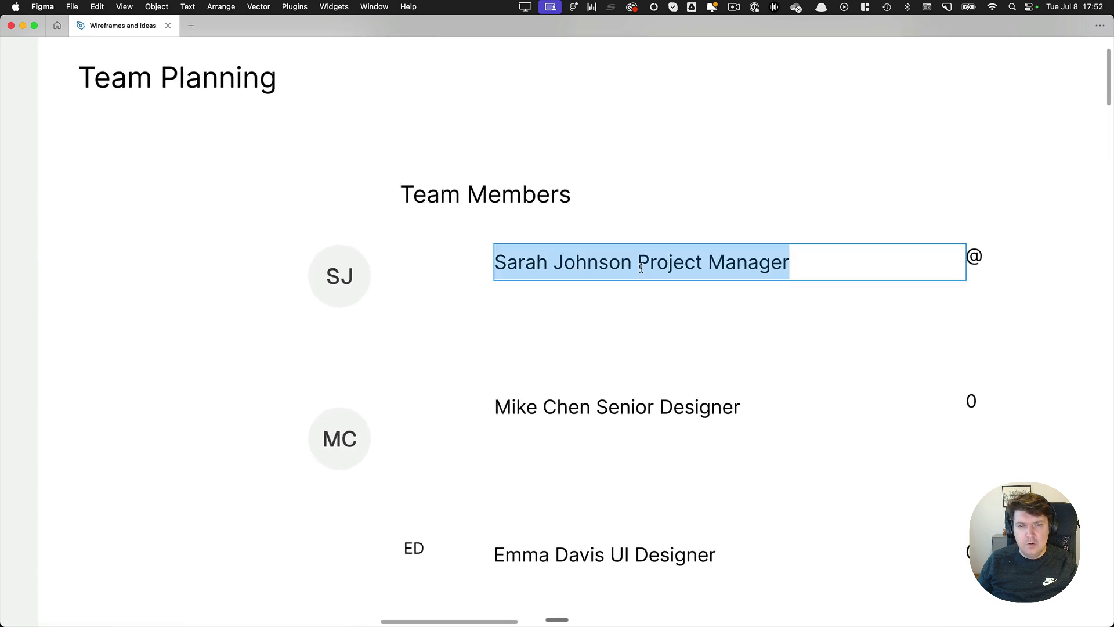
{"action": "left_click_drag", "start_coordinate": [639, 272], "coordinate": [741, 318]}
{"action": "key", "text": "BackSpace"}
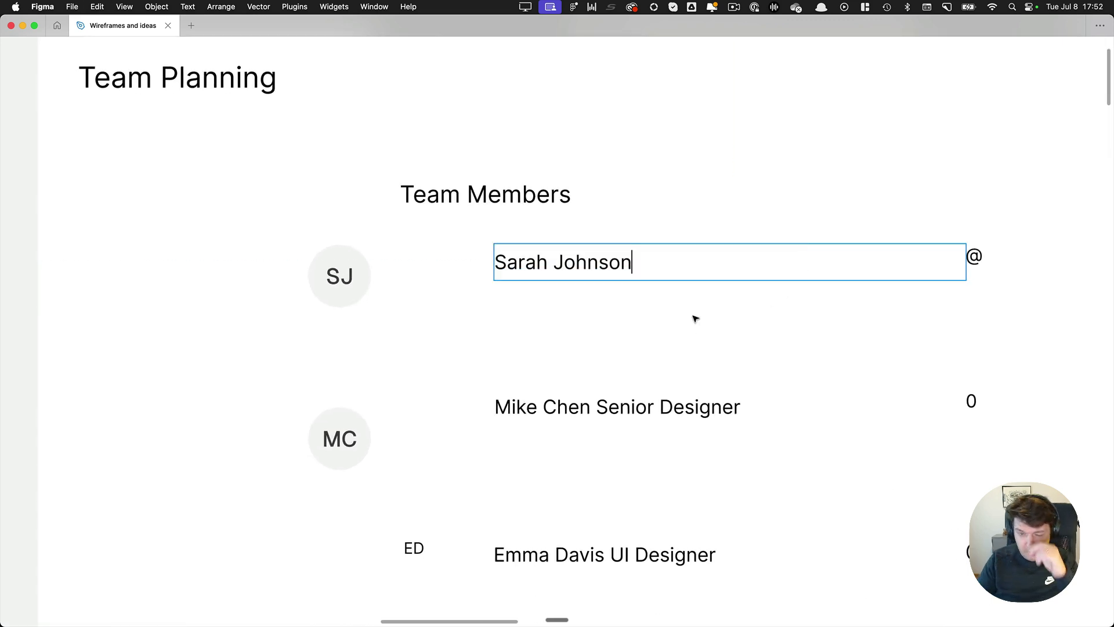
{"action": "key", "text": "Escape"}
{"action": "key", "text": "Escape"}
Move the first member's name next to the SJ avatar and add a copy below it reading "Project Manager"
{"action": "left_click_drag", "start_coordinate": [589, 263], "coordinate": [539, 308]}
{"action": "double_click", "coordinate": [520, 316]}
{"action": "type", "text": "Project Manager"}
{"action": "key", "text": "Escape"}
{"action": "double_click", "coordinate": [907, 306]}
Apply the paragraph/medium text style to the first team member's name
{"action": "left_click", "coordinate": [508, 260]}
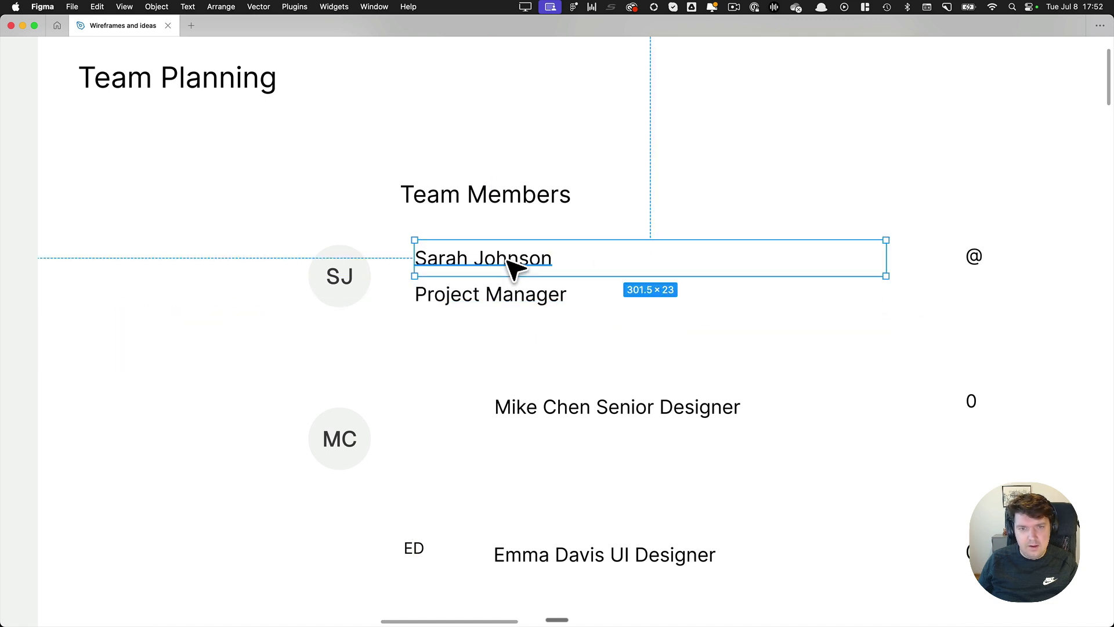
{"action": "key", "text": "super+backslash"}
{"action": "scroll", "coordinate": [1074, 435], "scroll_direction": "down", "scroll_amount": 3}
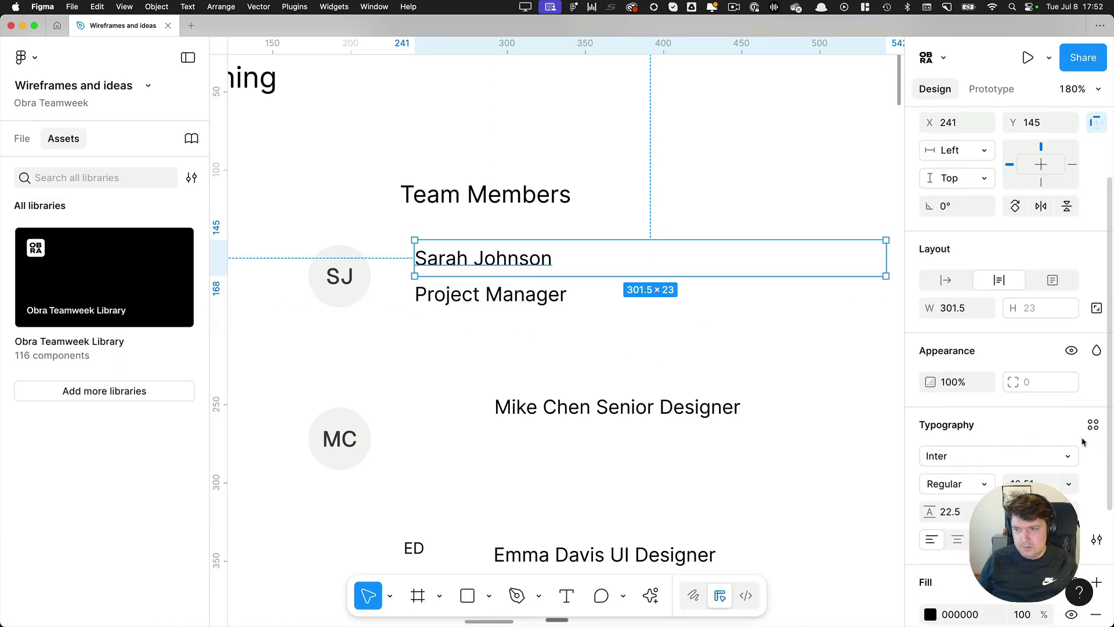
{"action": "left_click", "coordinate": [1093, 425]}
{"action": "scroll", "coordinate": [799, 502], "scroll_direction": "down", "scroll_amount": 2}
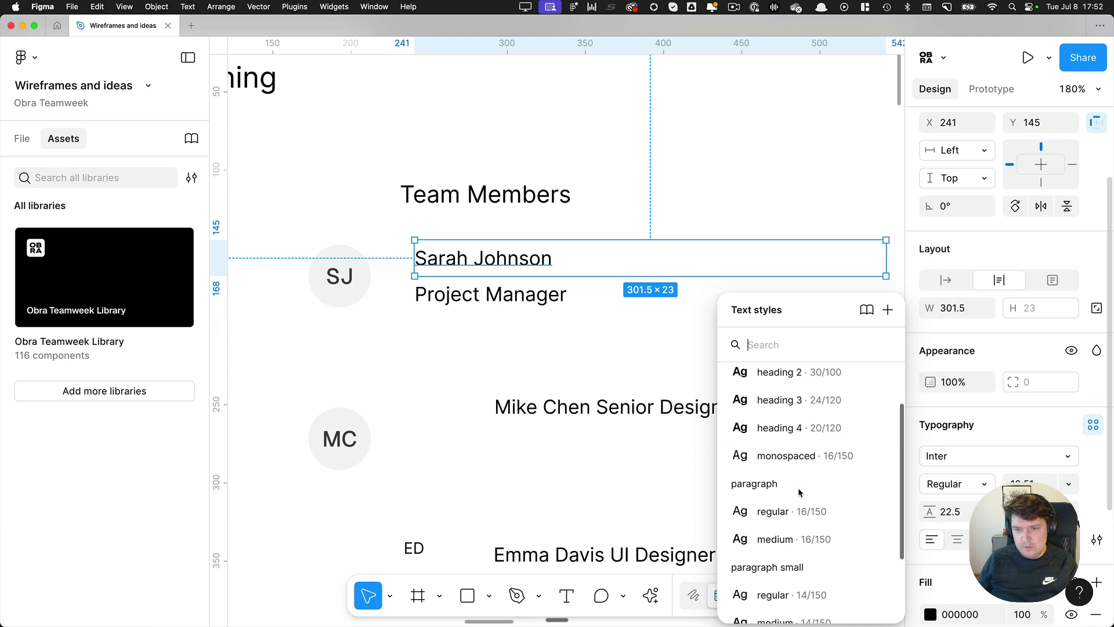
{"action": "left_click", "coordinate": [783, 539]}
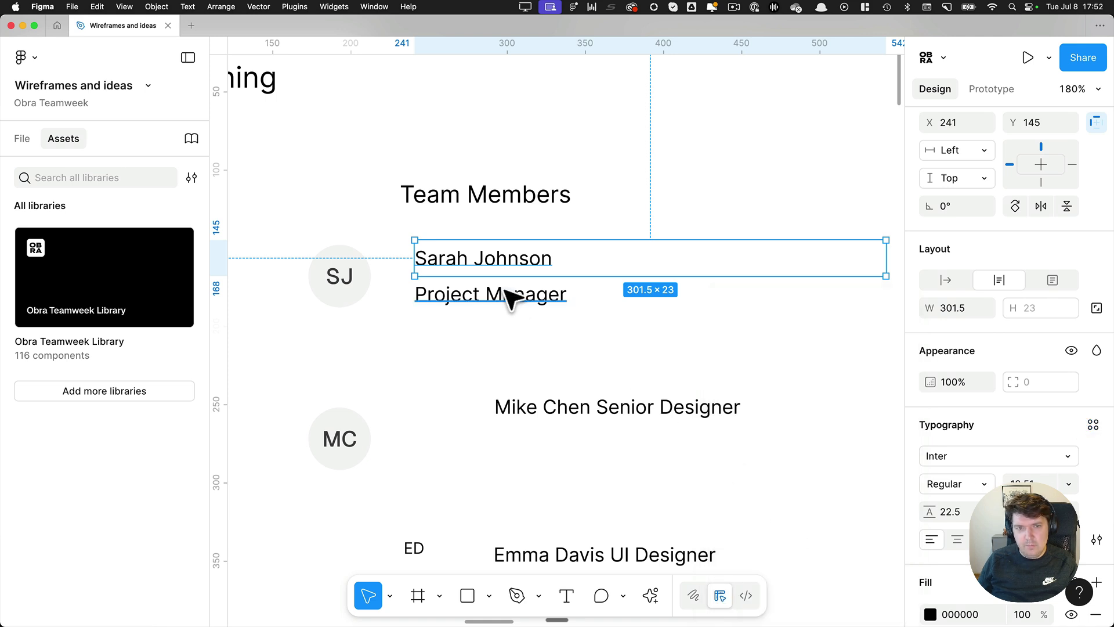
Apply the paragraph/regular text style to the Project Manager text
{"action": "left_click", "coordinate": [510, 299]}
{"action": "left_click", "coordinate": [1094, 426]}
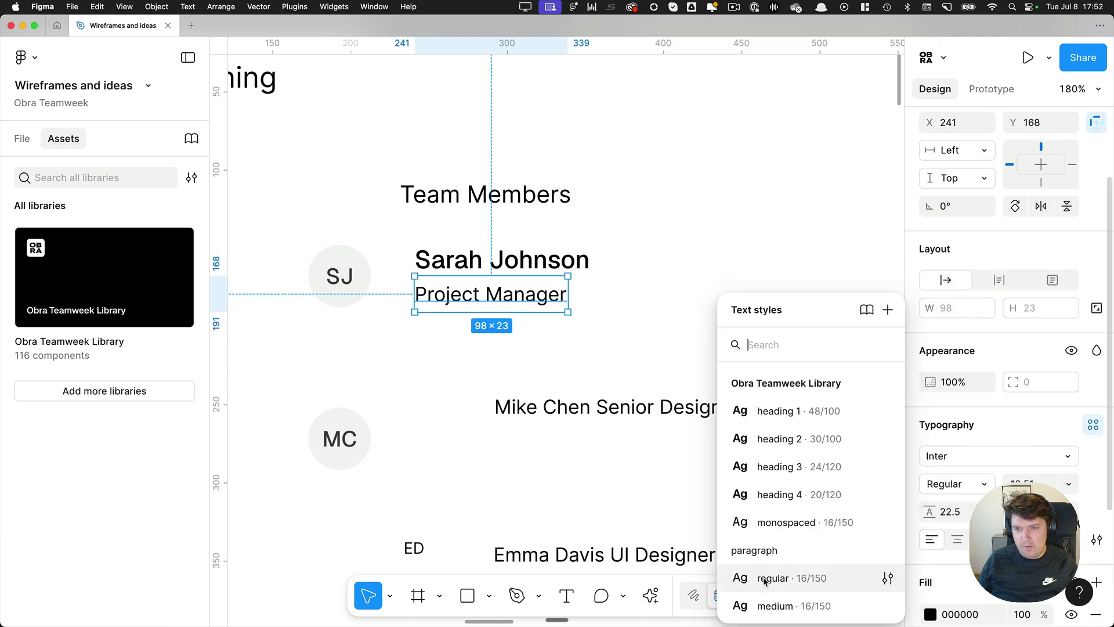
{"action": "left_click", "coordinate": [790, 578]}
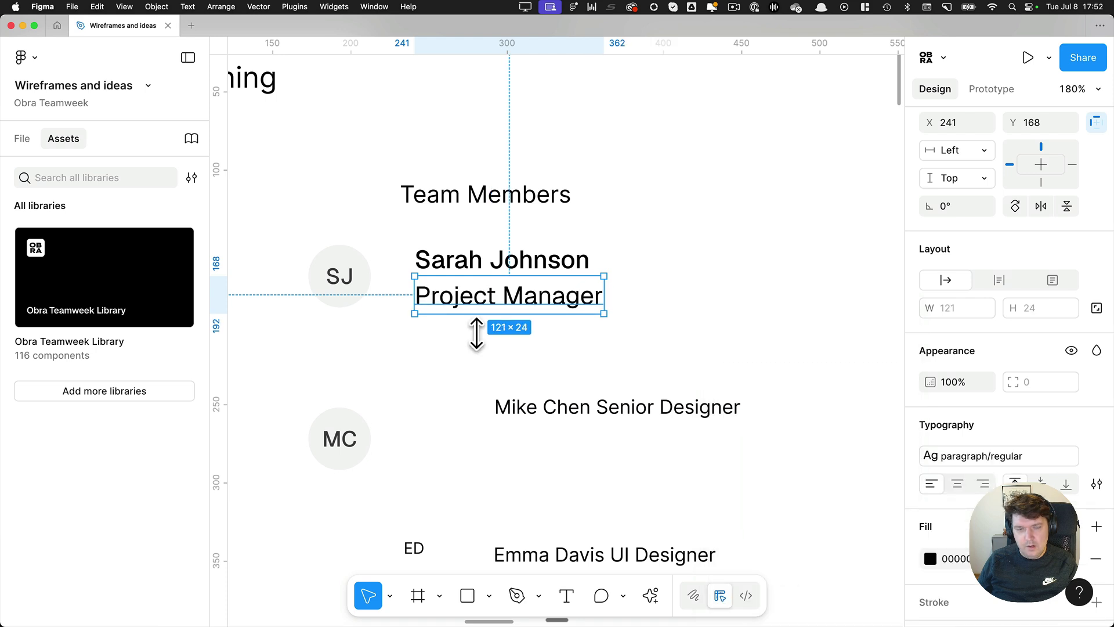
{"action": "left_click", "coordinate": [514, 342]}
Set the Project Manager text's fill to the neutral/700 library color
{"action": "left_click", "coordinate": [524, 294]}
{"action": "scroll", "coordinate": [1022, 511], "scroll_direction": "down", "scroll_amount": 4}
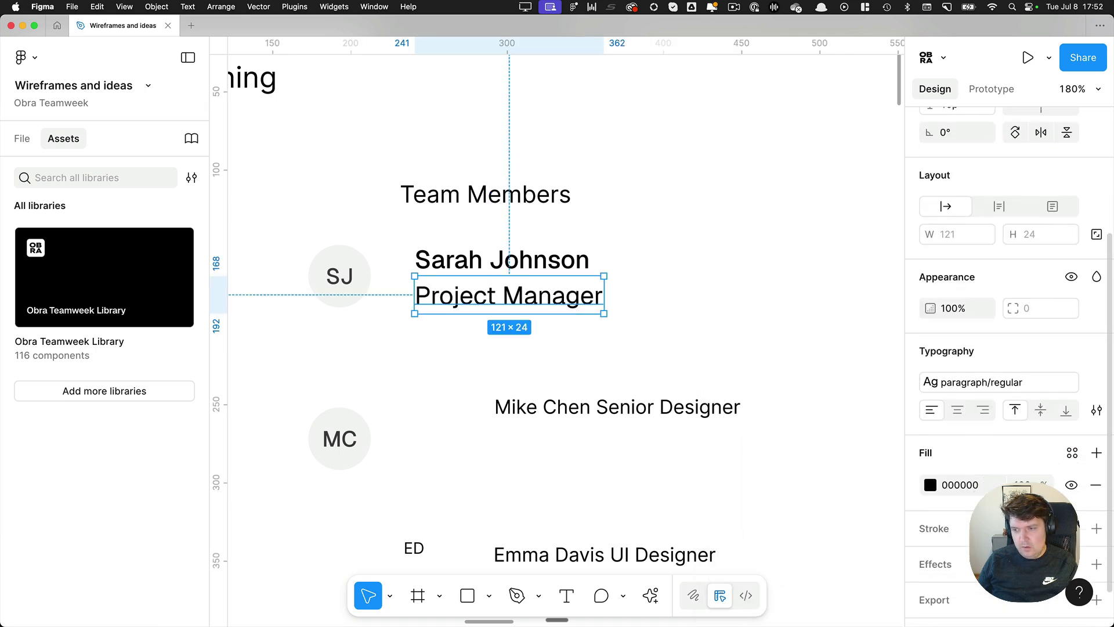
{"action": "left_click", "coordinate": [1072, 452]}
{"action": "type", "text": "ne"}
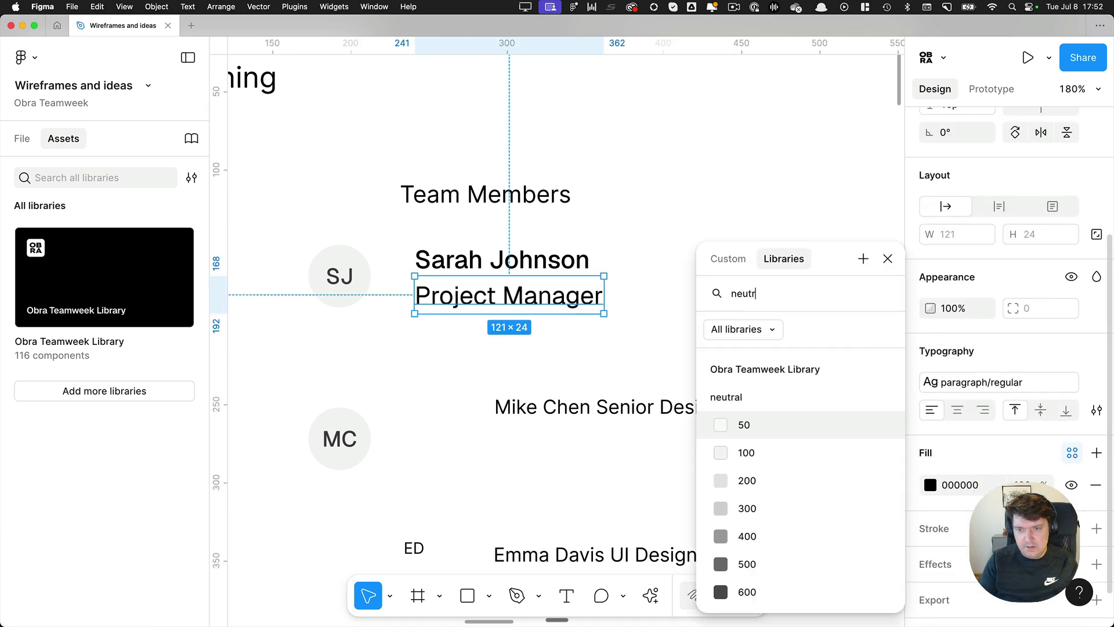
{"action": "type", "text": "utr"}
{"action": "key", "text": "Down"}
{"action": "key", "text": "Down"}
{"action": "key", "text": "Down"}
{"action": "key", "text": "Down"}
{"action": "key", "text": "Down"}
{"action": "key", "text": "Down"}
{"action": "key", "text": "Down"}
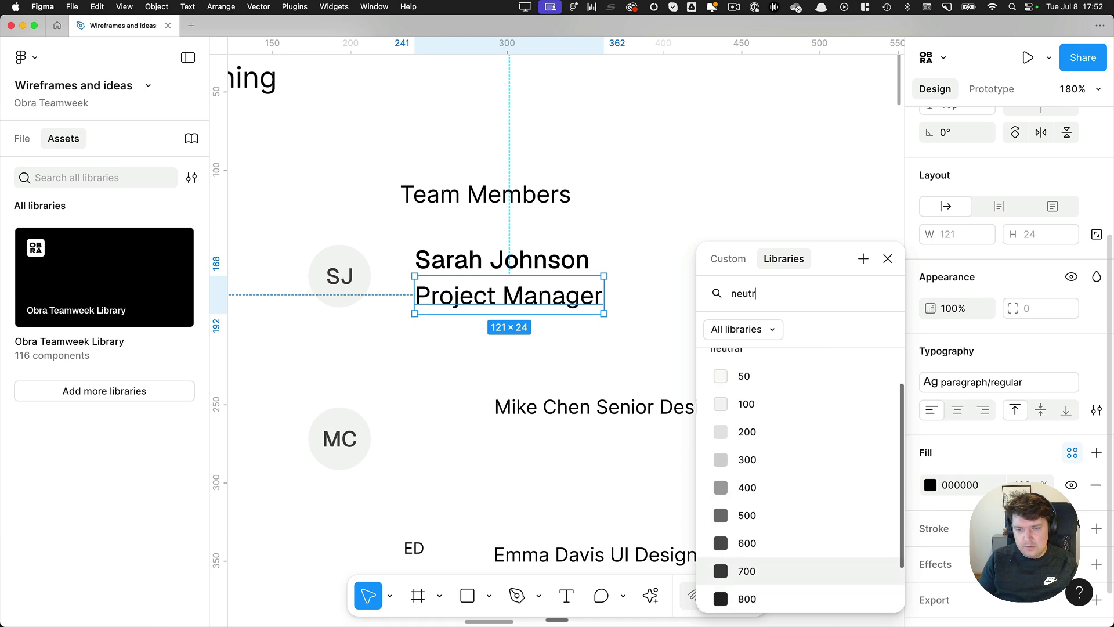
{"action": "key", "text": "Escape"}
{"action": "left_click", "coordinate": [684, 323]}
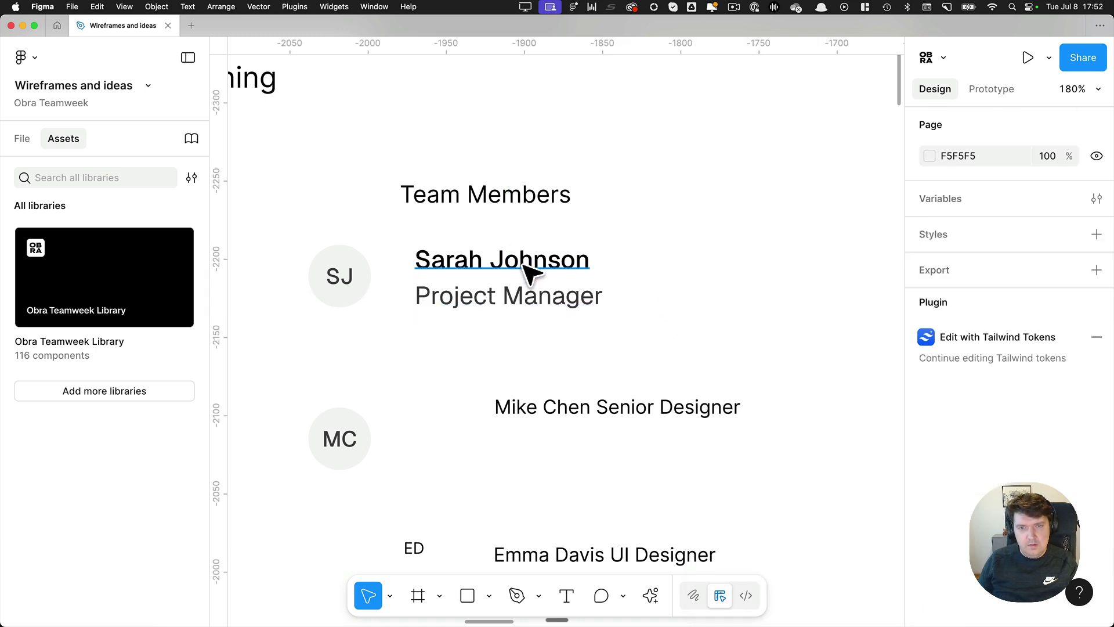
Set the fill of the first member's name to the neutral/900 library color
{"action": "left_click", "coordinate": [530, 270]}
{"action": "scroll", "coordinate": [1063, 601], "scroll_direction": "down", "scroll_amount": 5}
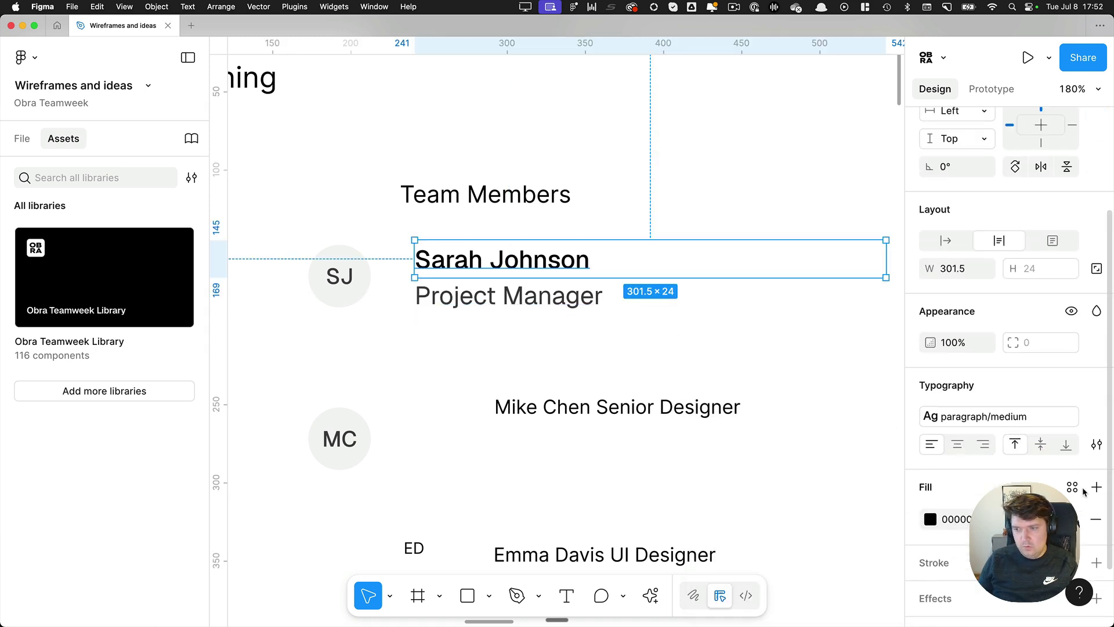
{"action": "left_click", "coordinate": [1073, 487]}
{"action": "type", "text": "neu 800"}
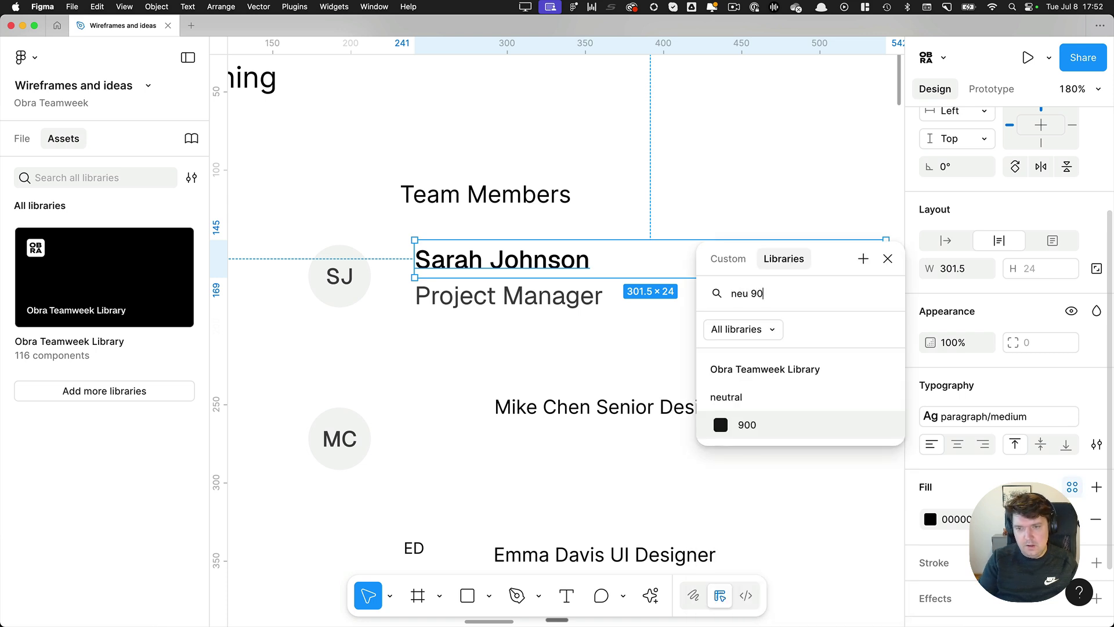
{"action": "key", "text": "Return"}
{"action": "left_click", "coordinate": [526, 342]}
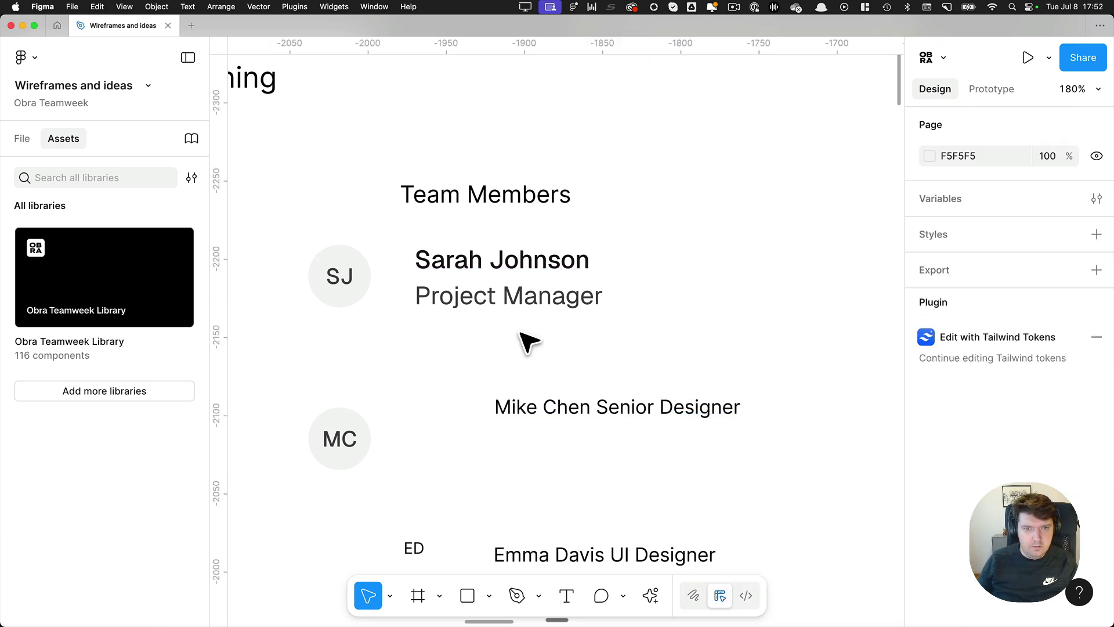
Set the Project Manager text's fill to neutral/500
{"action": "left_click", "coordinate": [499, 293]}
{"action": "scroll", "coordinate": [966, 546], "scroll_direction": "down", "scroll_amount": 3}
{"action": "left_click", "coordinate": [975, 451]}
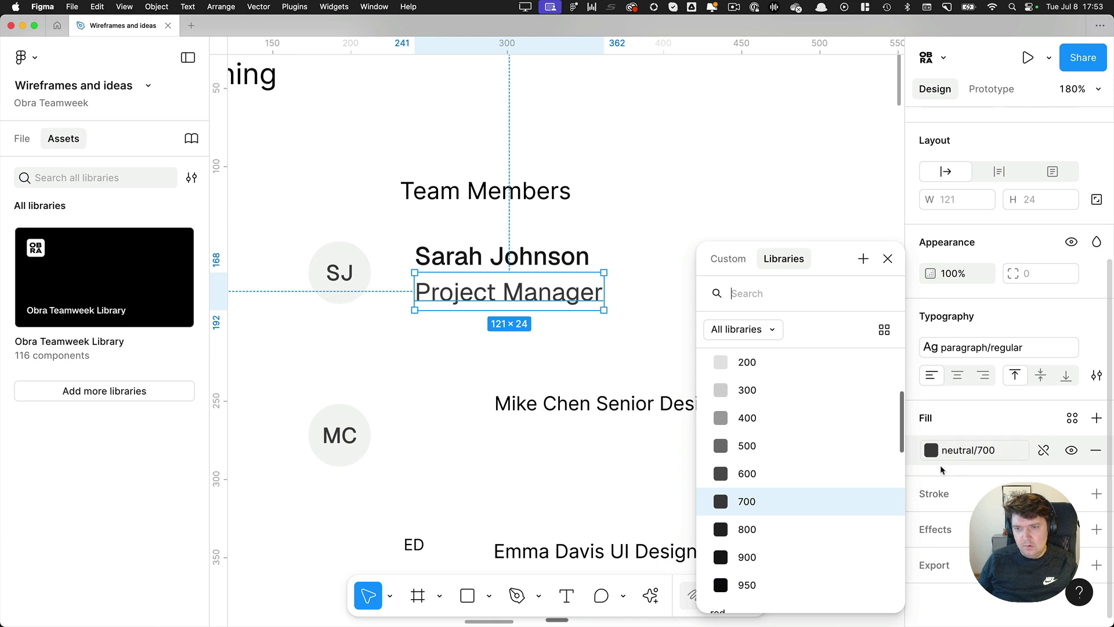
{"action": "left_click", "coordinate": [772, 445]}
{"action": "left_click", "coordinate": [583, 344]}
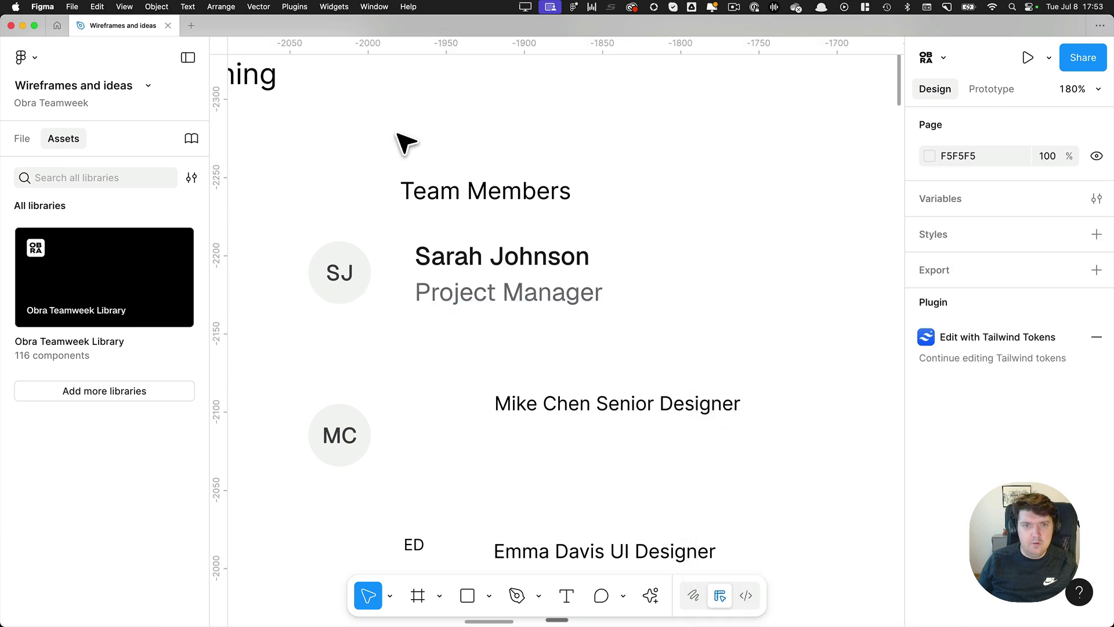
Shift the SJ avatar slightly up to line up with its name and role, and turn the row into a component
{"action": "scroll", "coordinate": [426, 160], "scroll_direction": "down", "scroll_amount": 4}
{"action": "left_click", "coordinate": [380, 235]}
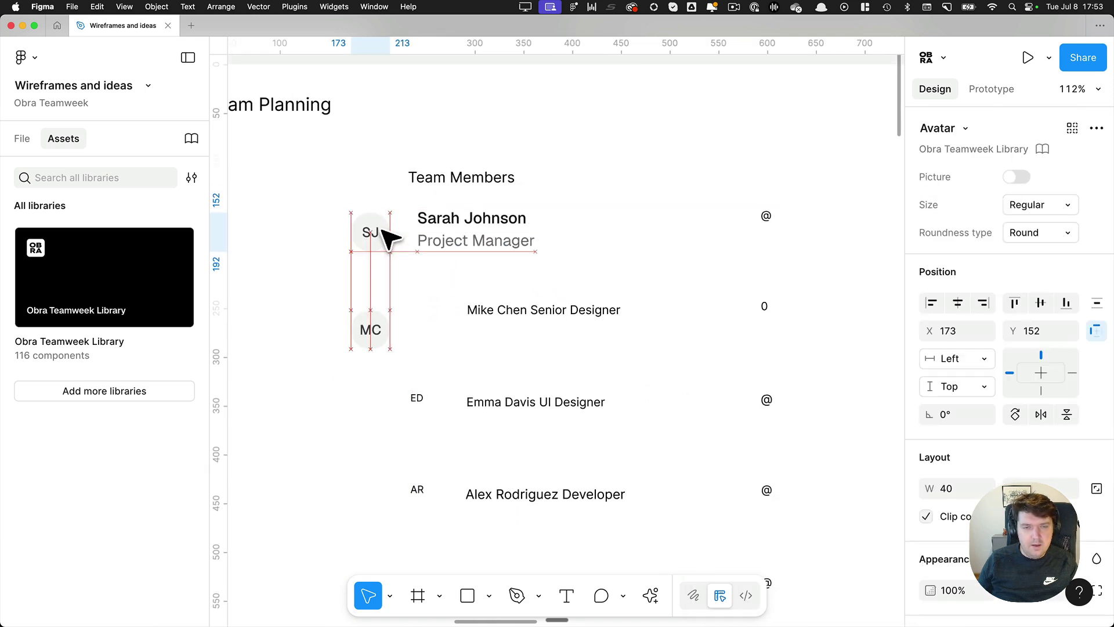
{"action": "left_click", "coordinate": [448, 276]}
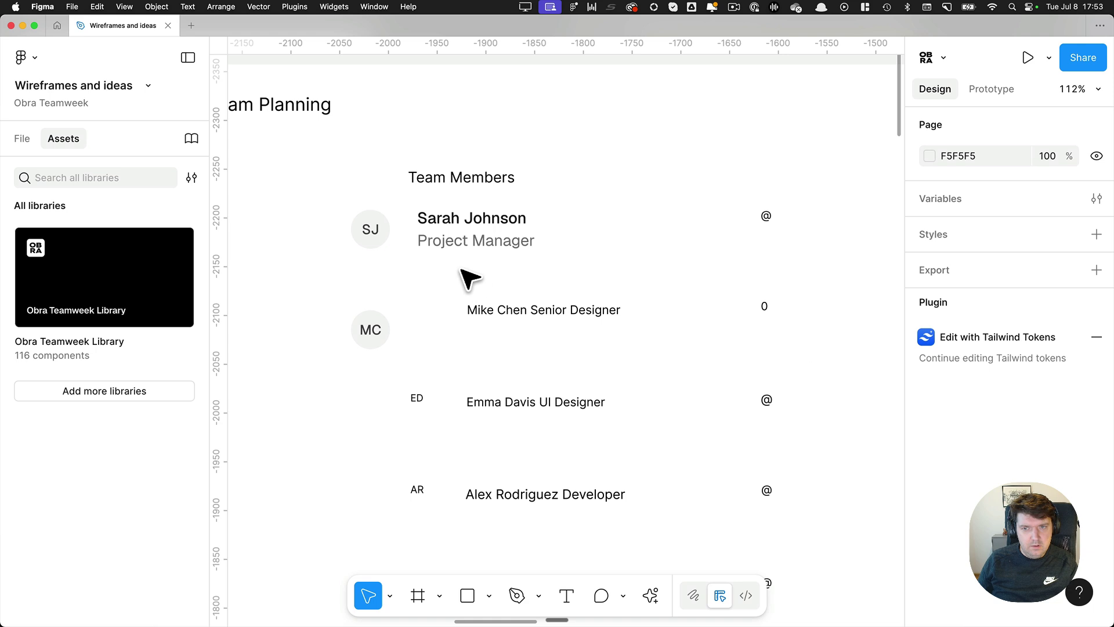
{"action": "left_click_drag", "start_coordinate": [475, 235], "coordinate": [594, 226]}
{"action": "key", "text": "super+alt+k"}
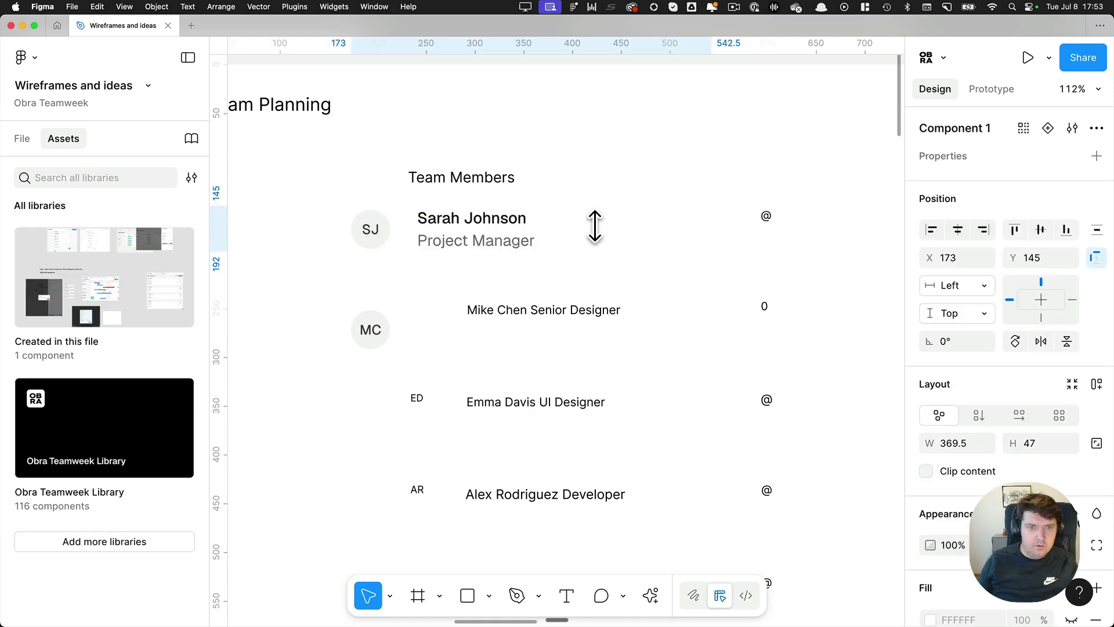
{"action": "left_click", "coordinate": [369, 299]}
Move the MC avatar and the other four members' texts out of the list into the empty space beside it
{"action": "left_click", "coordinate": [380, 338]}
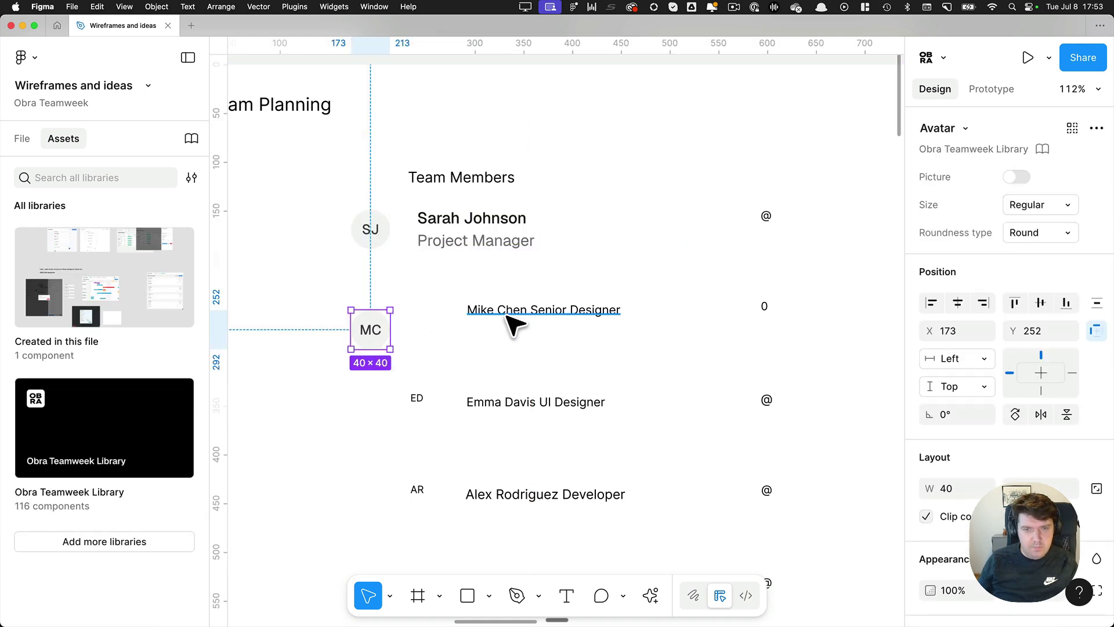
{"action": "left_click_drag", "start_coordinate": [512, 325], "coordinate": [475, 338]}
{"action": "scroll", "coordinate": [566, 485], "scroll_direction": "down", "scroll_amount": 5}
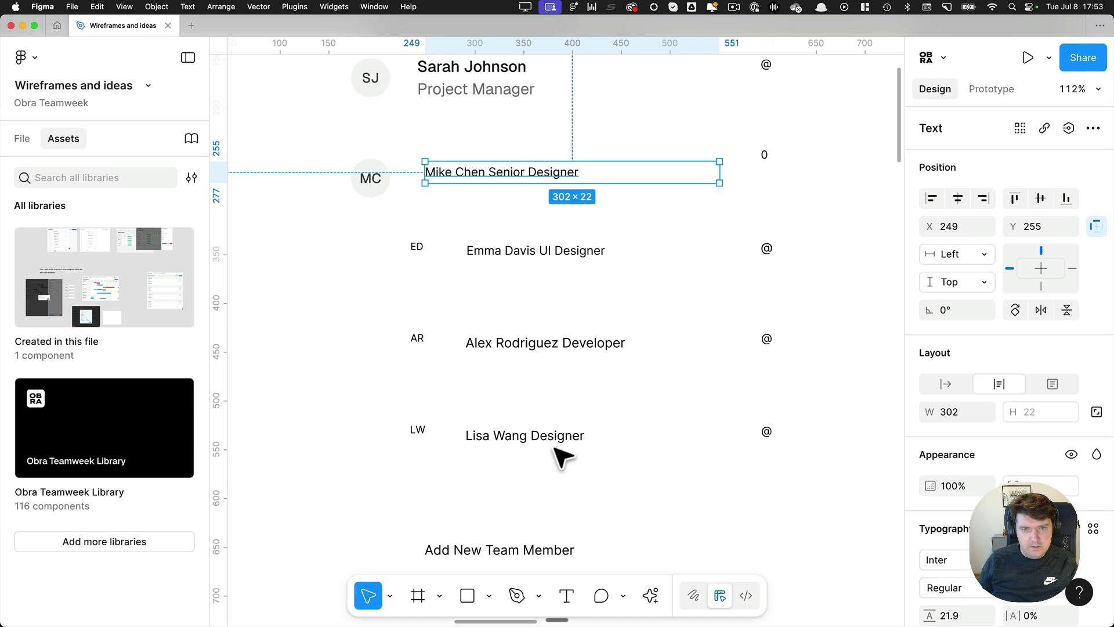
{"action": "left_click_drag", "start_coordinate": [554, 448], "coordinate": [326, 146]}
{"action": "scroll", "coordinate": [423, 207], "scroll_direction": "down", "scroll_amount": 3}
{"action": "scroll", "coordinate": [500, 225], "scroll_direction": "up", "scroll_amount": 1}
{"action": "left_click_drag", "start_coordinate": [500, 225], "coordinate": [449, 243]}
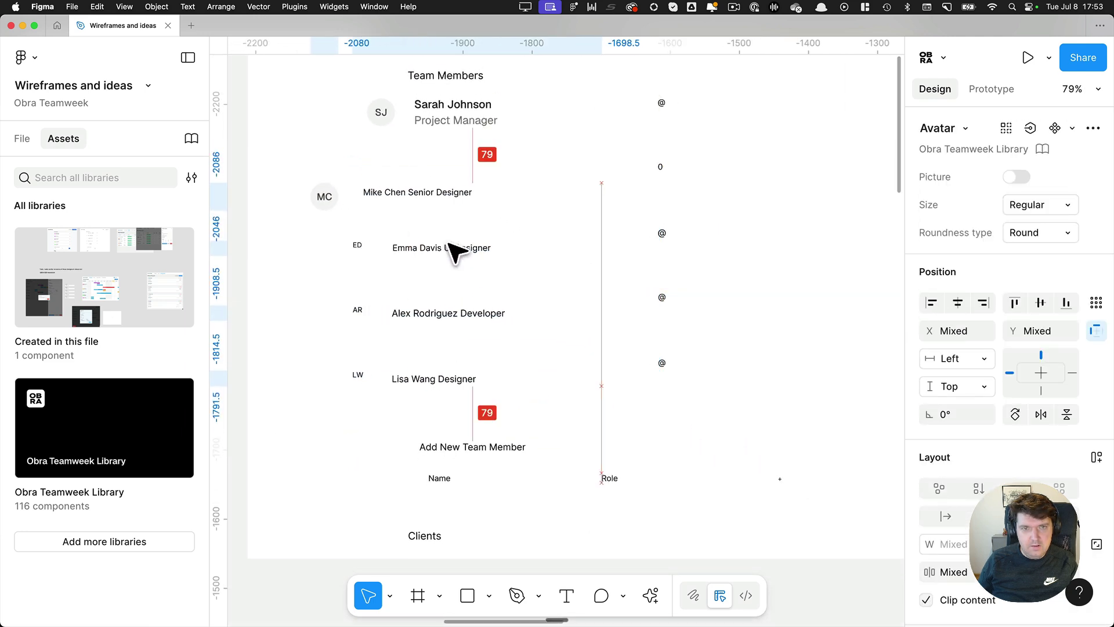
{"action": "left_click_drag", "start_coordinate": [373, 229], "coordinate": [749, 206]}
{"action": "left_click", "coordinate": [510, 174]}
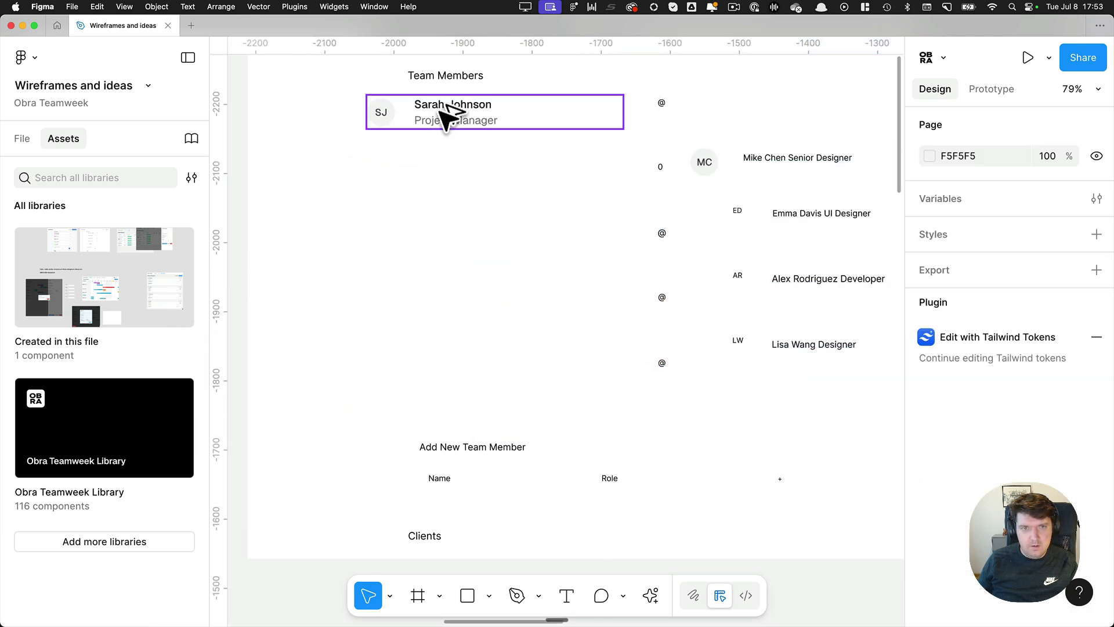
Stack four copies of the team member component directly below the original row
{"action": "left_click_drag", "start_coordinate": [439, 110], "coordinate": [444, 160], "text": "alt"}
{"action": "key", "text": "super+d"}
{"action": "key", "text": "super+d"}
{"action": "key", "text": "super+d"}
{"action": "scroll", "coordinate": [521, 190], "scroll_direction": "up", "scroll_amount": 2}
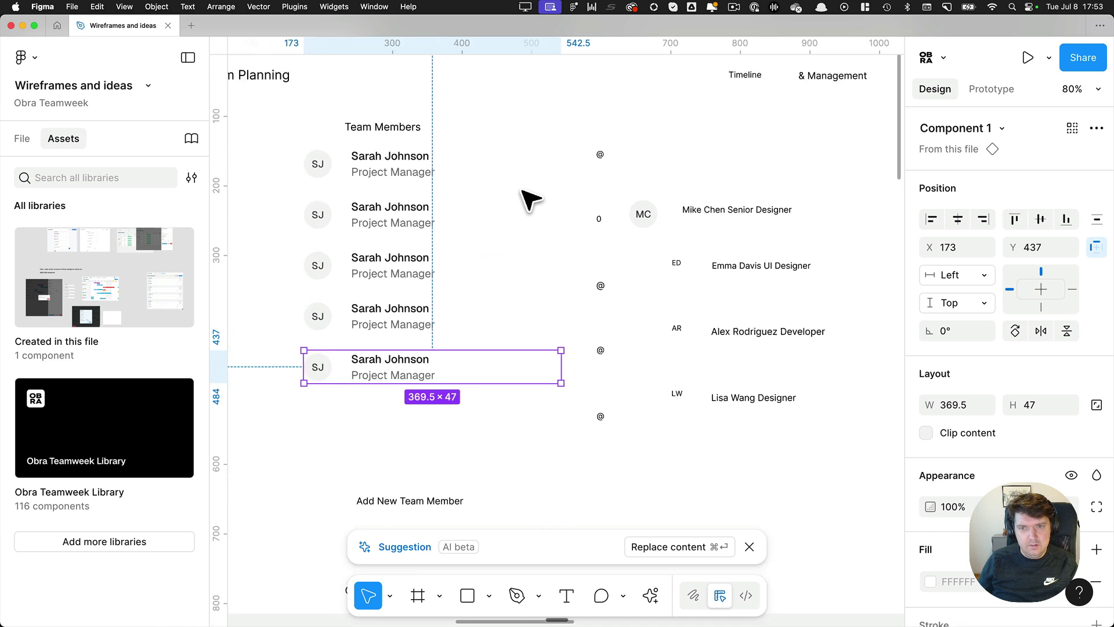
Move the name and the role Senior Designer from the loose text into the second member row's name and role
{"action": "scroll", "coordinate": [530, 199], "scroll_direction": "right", "scroll_amount": 1}
{"action": "left_click", "coordinate": [715, 212]}
{"action": "double_click", "coordinate": [718, 209]}
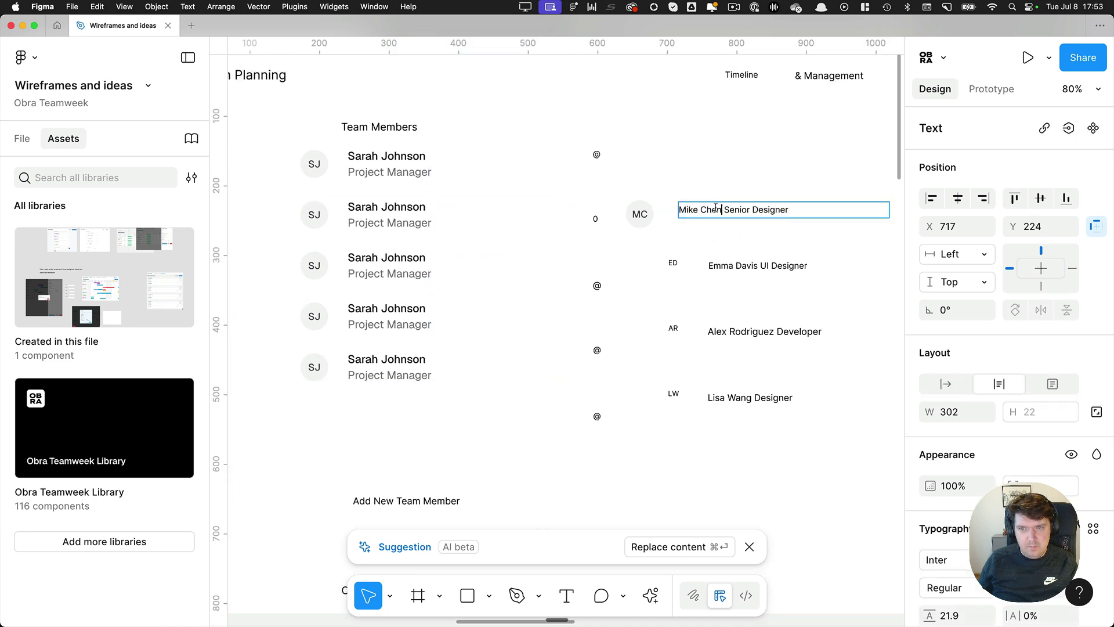
{"action": "left_click_drag", "start_coordinate": [720, 209], "coordinate": [645, 204]}
{"action": "key", "text": "super+x"}
{"action": "double_click", "coordinate": [372, 201]}
{"action": "key", "text": "super+v"}
{"action": "double_click", "coordinate": [727, 206]}
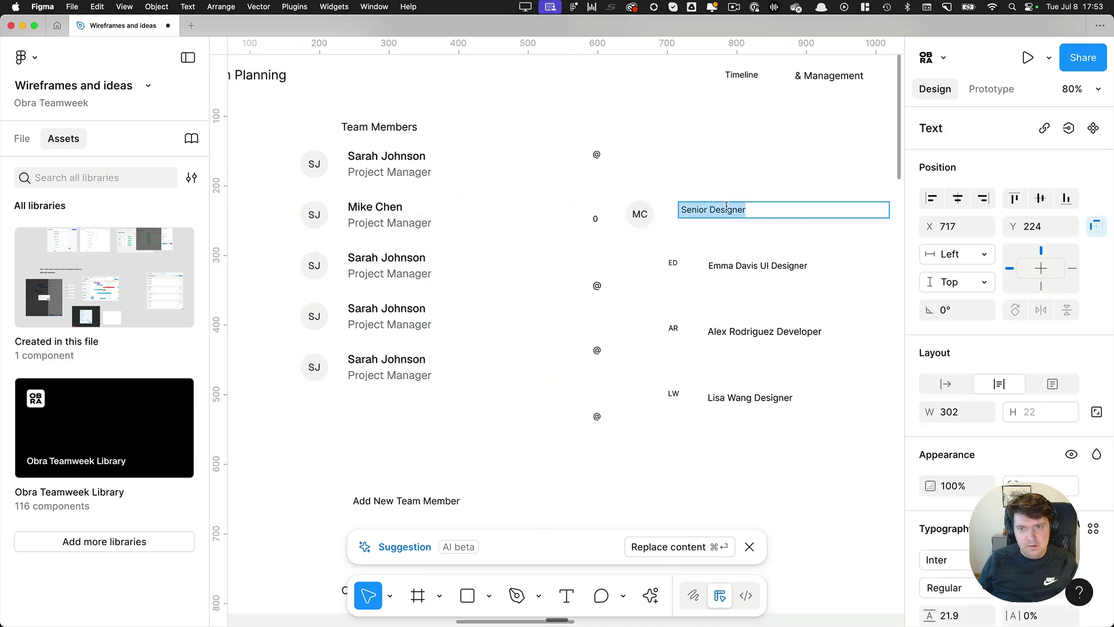
{"action": "key", "text": "super+x"}
{"action": "double_click", "coordinate": [385, 224]}
{"action": "key", "text": "super+v"}
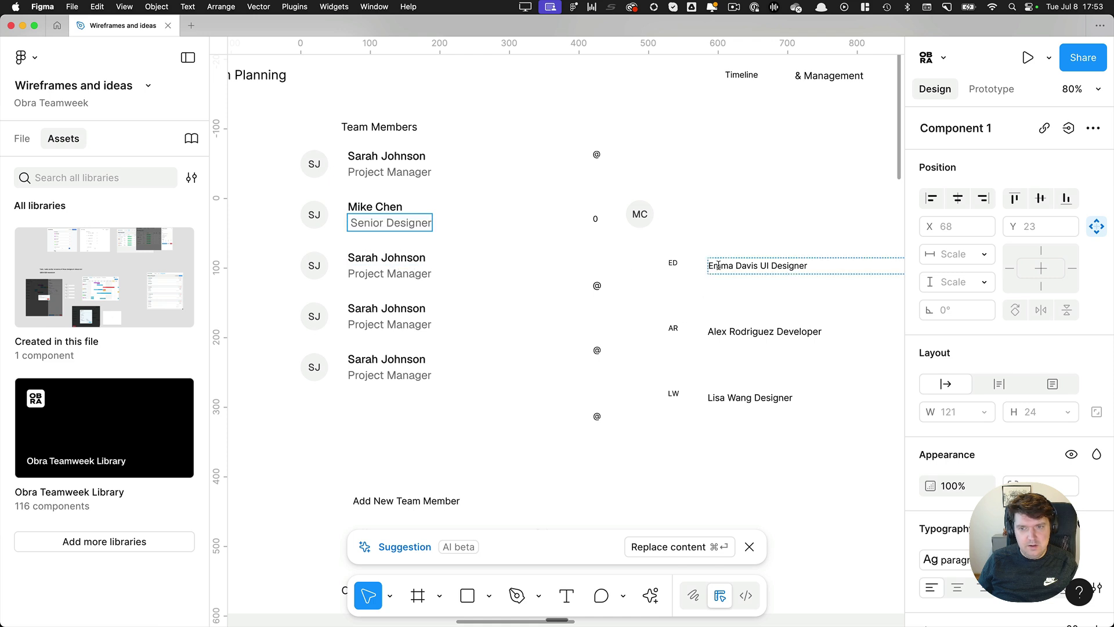
Move the name and the role UI Designer from the loose text into the third member row
{"action": "double_click", "coordinate": [736, 266]}
{"action": "key", "text": "super+x"}
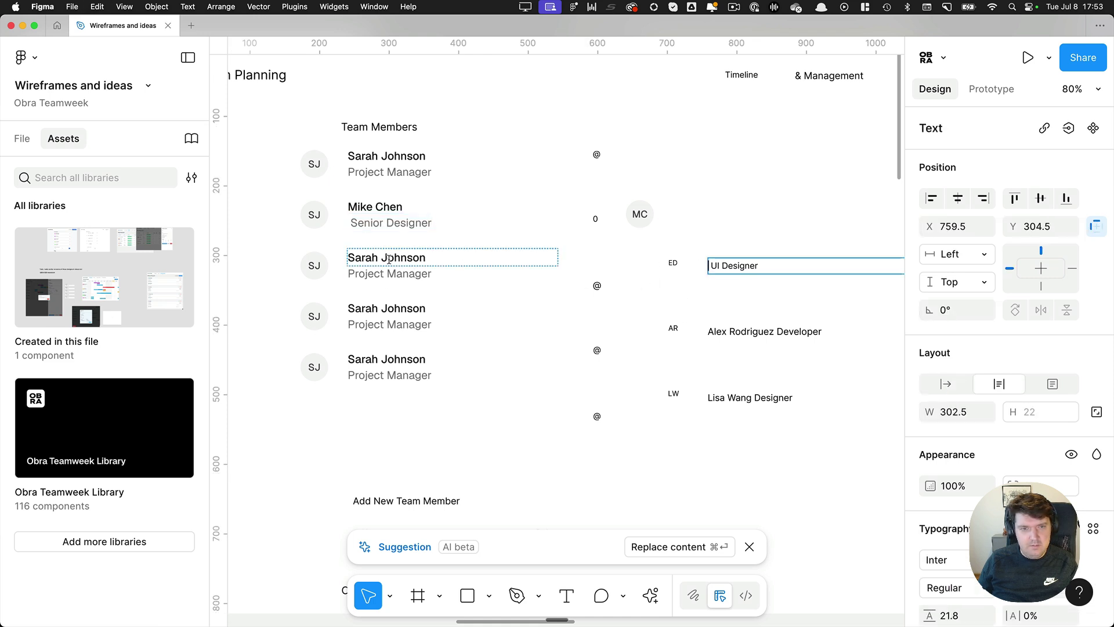
{"action": "double_click", "coordinate": [387, 258]}
{"action": "key", "text": "super+v"}
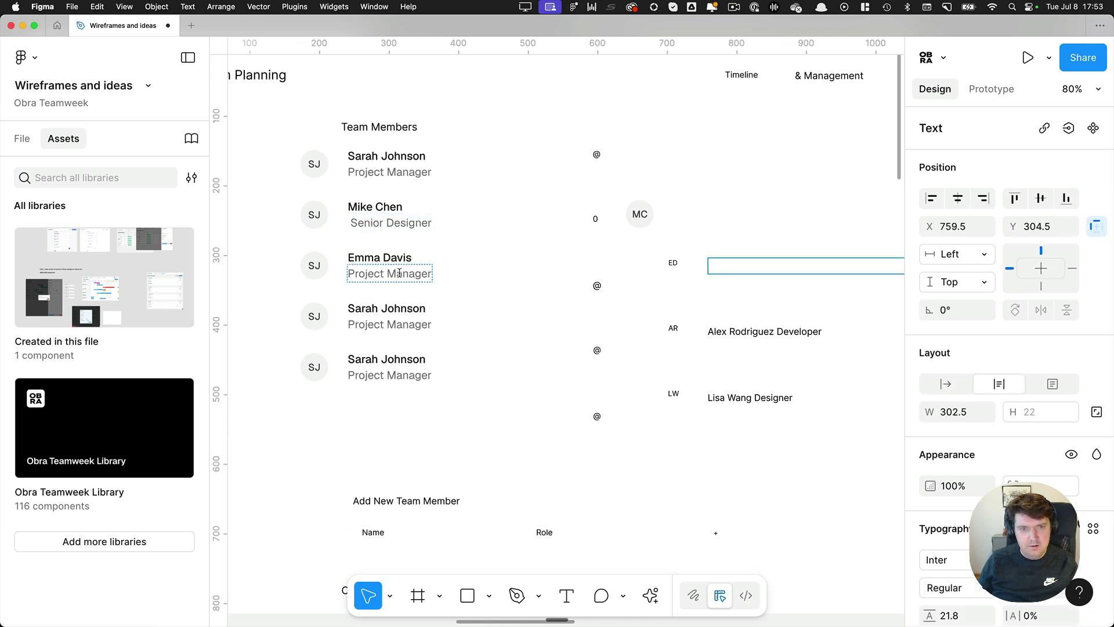
{"action": "double_click", "coordinate": [399, 273]}
{"action": "key", "text": "super+v"}
Move the loose initials MC, ED and AR into the avatars of the second, third and fourth member rows
{"action": "left_click", "coordinate": [639, 216]}
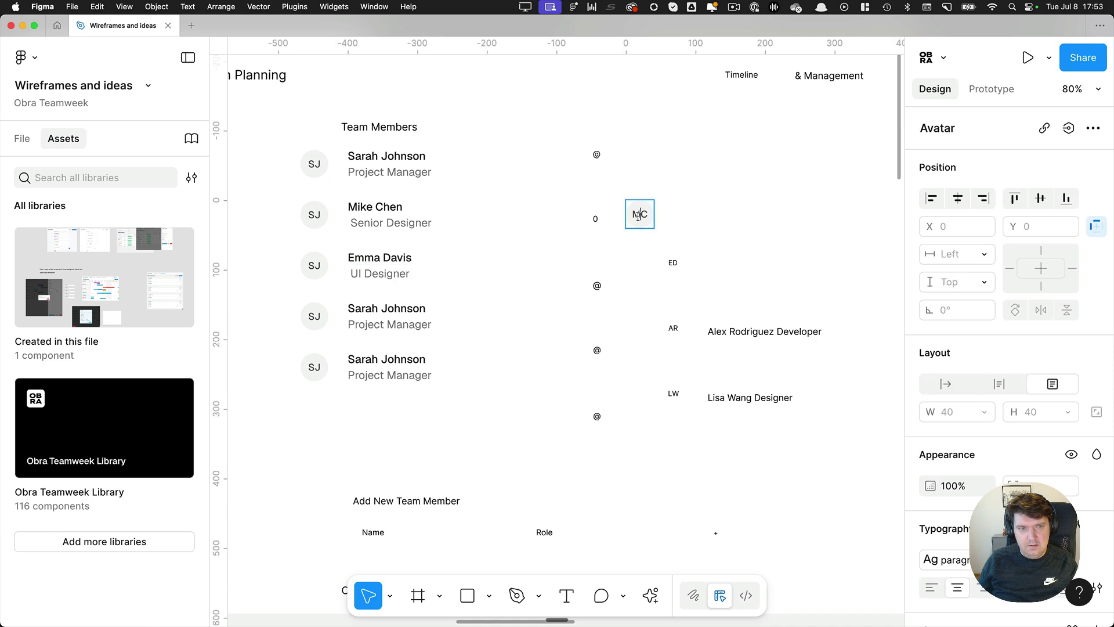
{"action": "double_click", "coordinate": [312, 216]}
{"action": "key", "text": "super+v"}
{"action": "left_click", "coordinate": [672, 262]}
{"action": "key", "text": "super+x"}
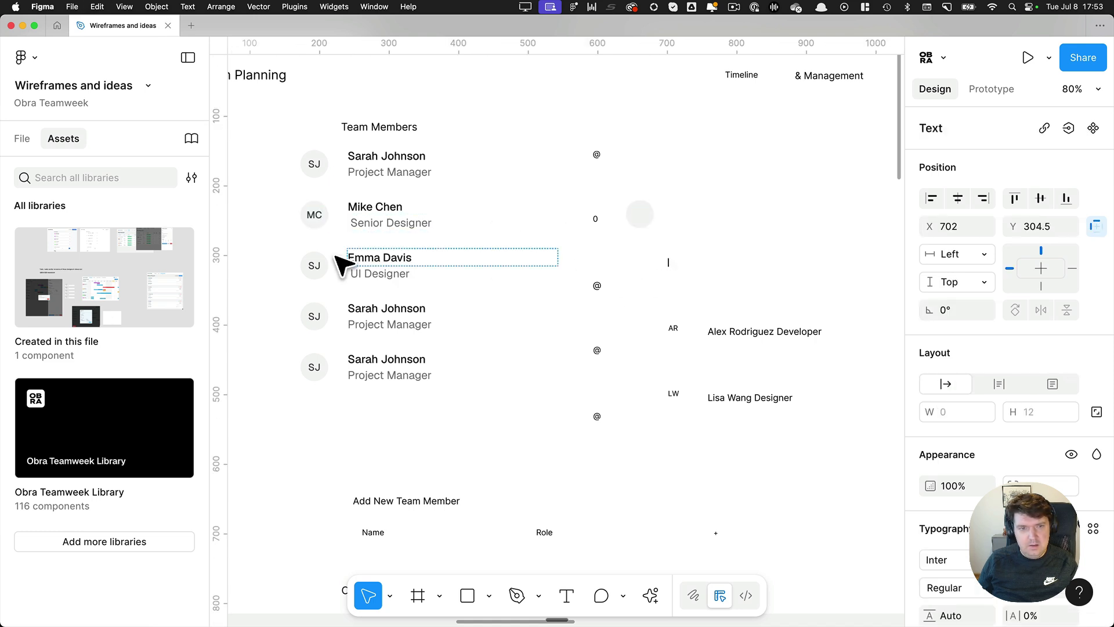
{"action": "left_click", "coordinate": [314, 265]}
{"action": "key", "text": "Return"}
{"action": "key", "text": "super+v"}
{"action": "left_click", "coordinate": [673, 328]}
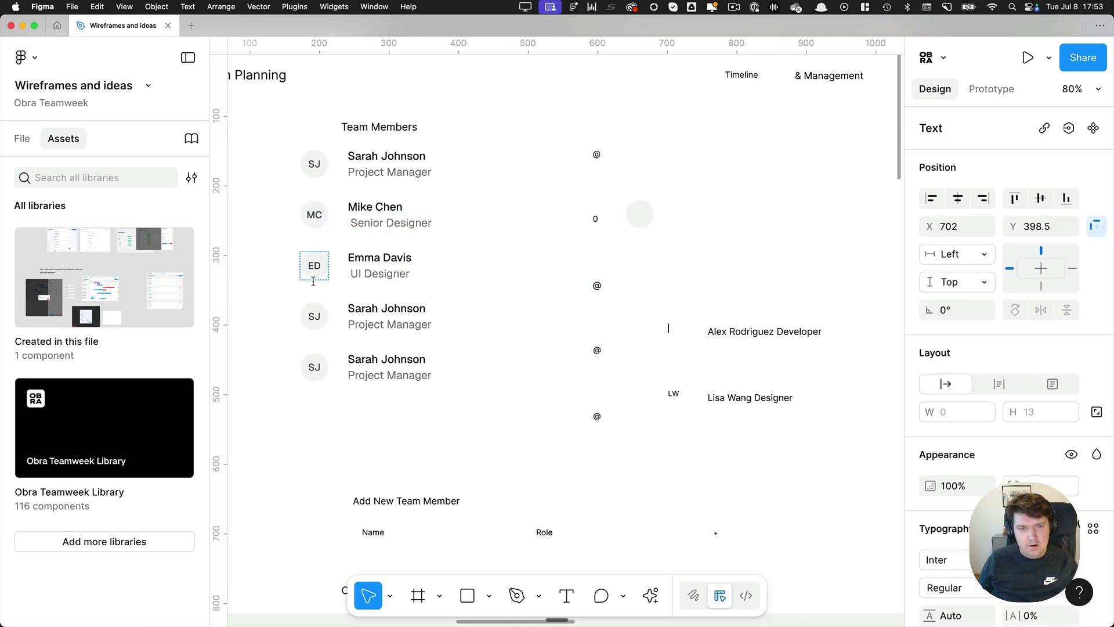
{"action": "key", "text": "super+x"}
{"action": "left_click", "coordinate": [314, 318]}
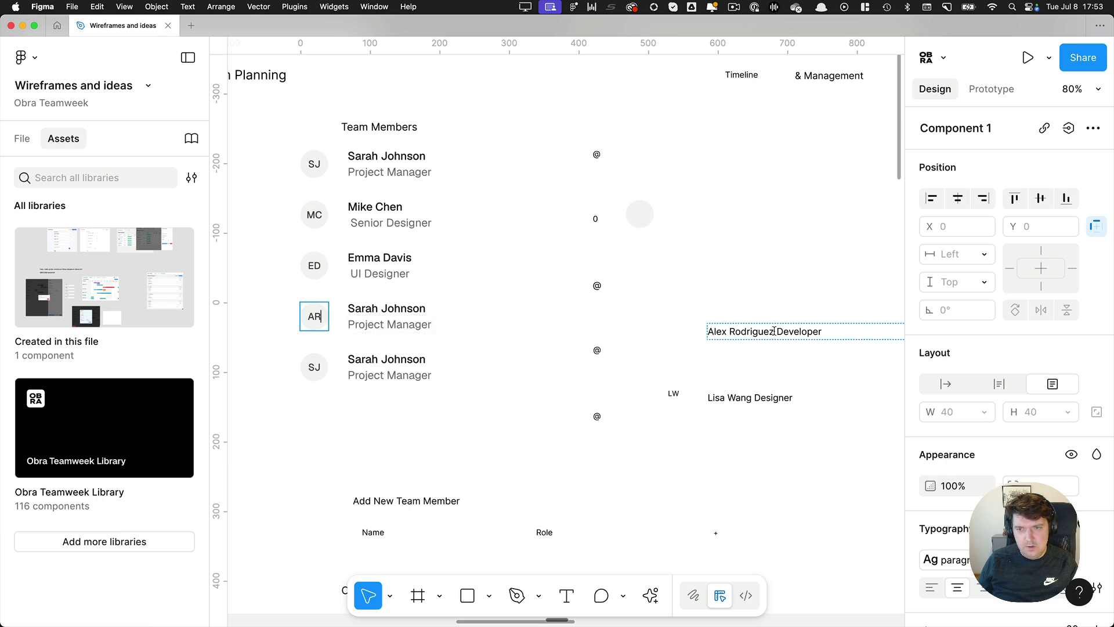
Move the name and the role Developer from the loose text into the fourth member row
{"action": "left_click_drag", "start_coordinate": [775, 331], "coordinate": [655, 331]}
{"action": "key", "text": "super+x"}
{"action": "triple_click", "coordinate": [371, 308]}
{"action": "key", "text": "super+v"}
{"action": "left_click", "coordinate": [732, 331]}
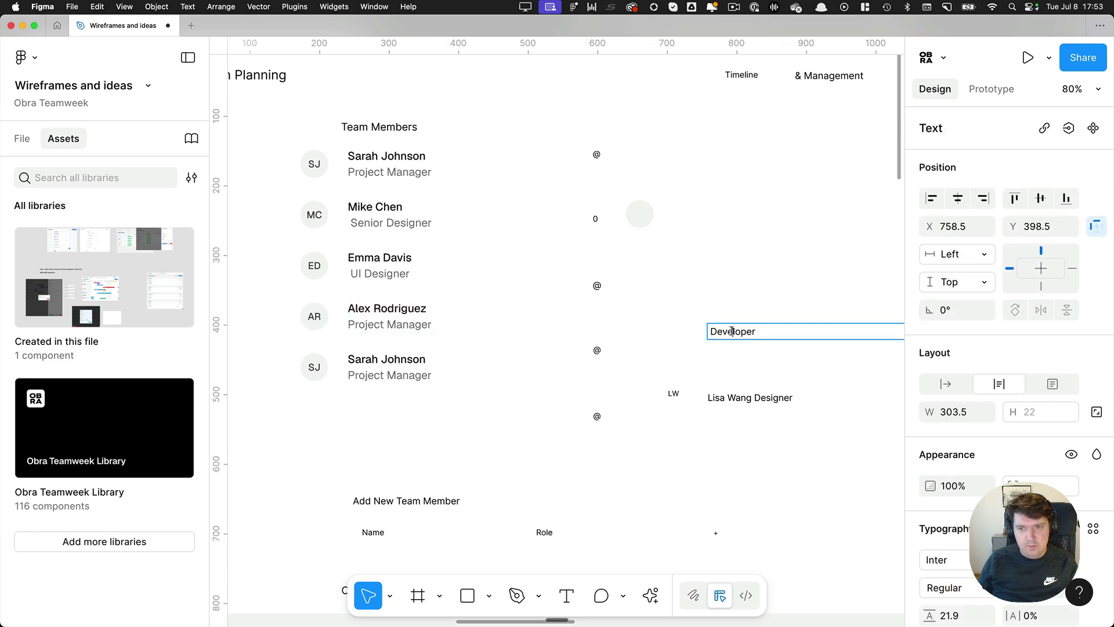
{"action": "left_click", "coordinate": [356, 323]}
{"action": "key", "text": "super+a"}
{"action": "key", "text": "super+v"}
{"action": "key", "text": "Escape"}
{"action": "key", "text": "Escape"}
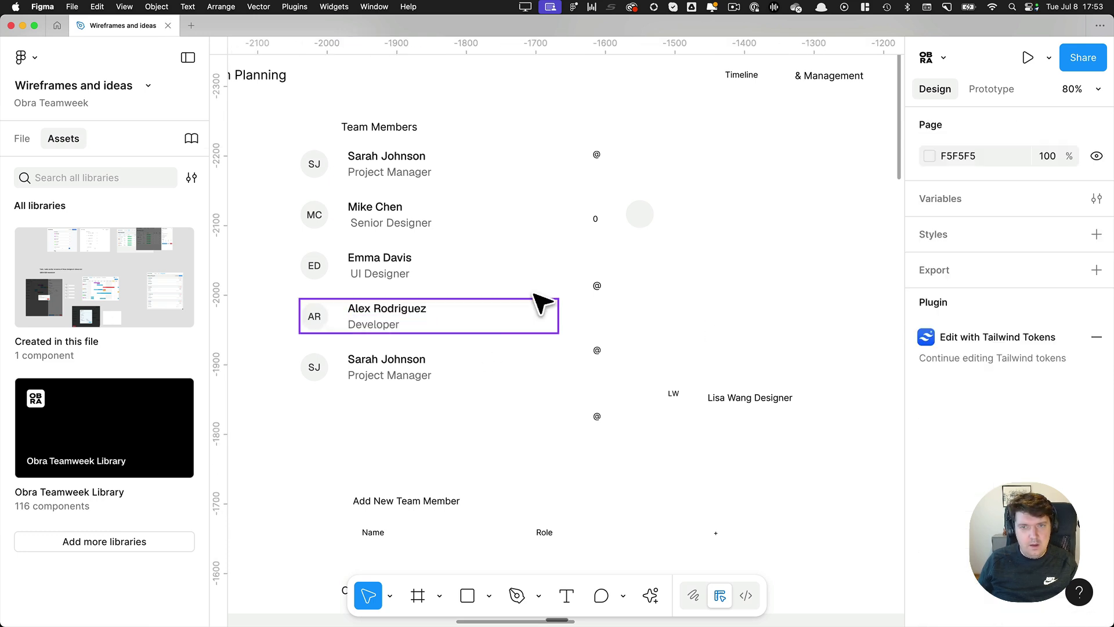
{"action": "left_click_drag", "start_coordinate": [607, 157], "coordinate": [612, 453]}
{"action": "left_click", "coordinate": [510, 447]}
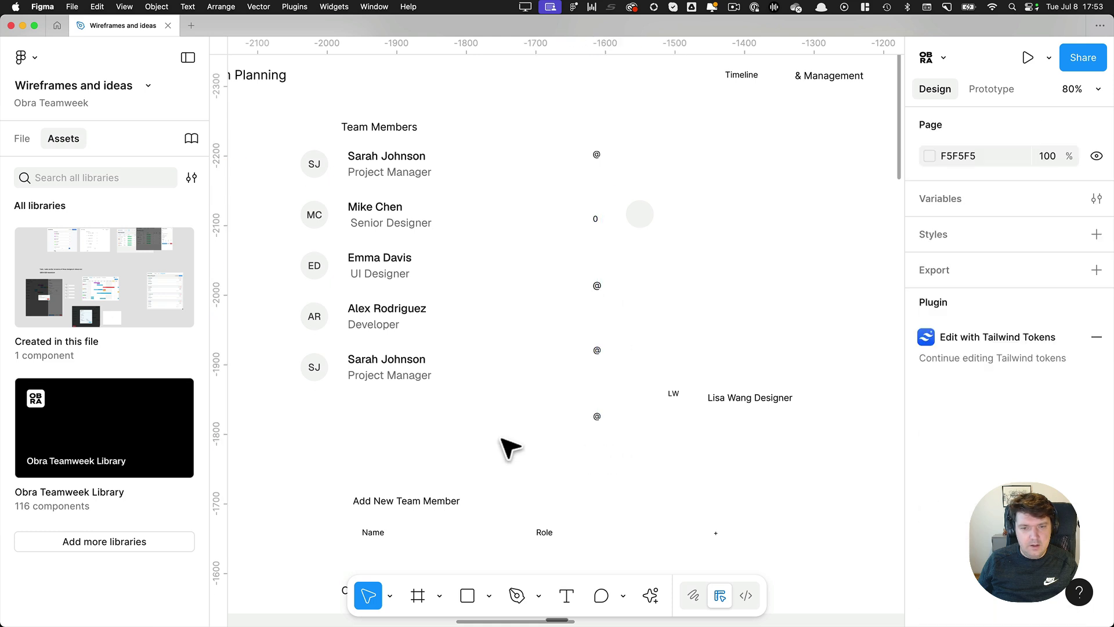
Replace the fifth member row's name and role with those from the loose Designer text
{"action": "double_click", "coordinate": [737, 400]}
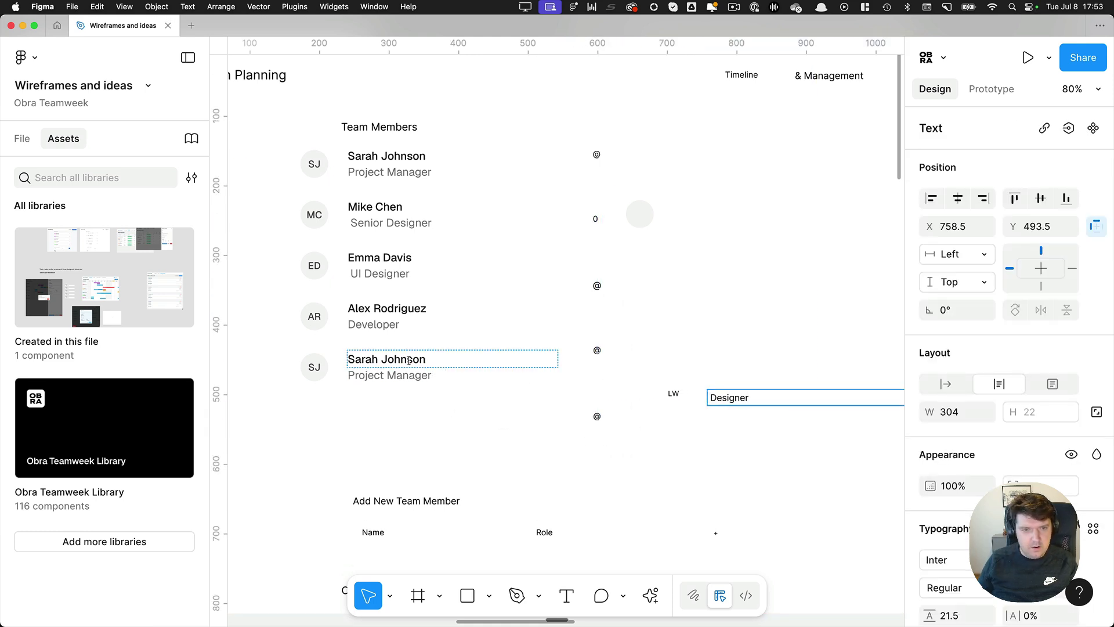
{"action": "double_click", "coordinate": [476, 357]}
{"action": "double_click", "coordinate": [475, 357]}
{"action": "key", "text": "super+v"}
{"action": "left_click", "coordinate": [729, 397]}
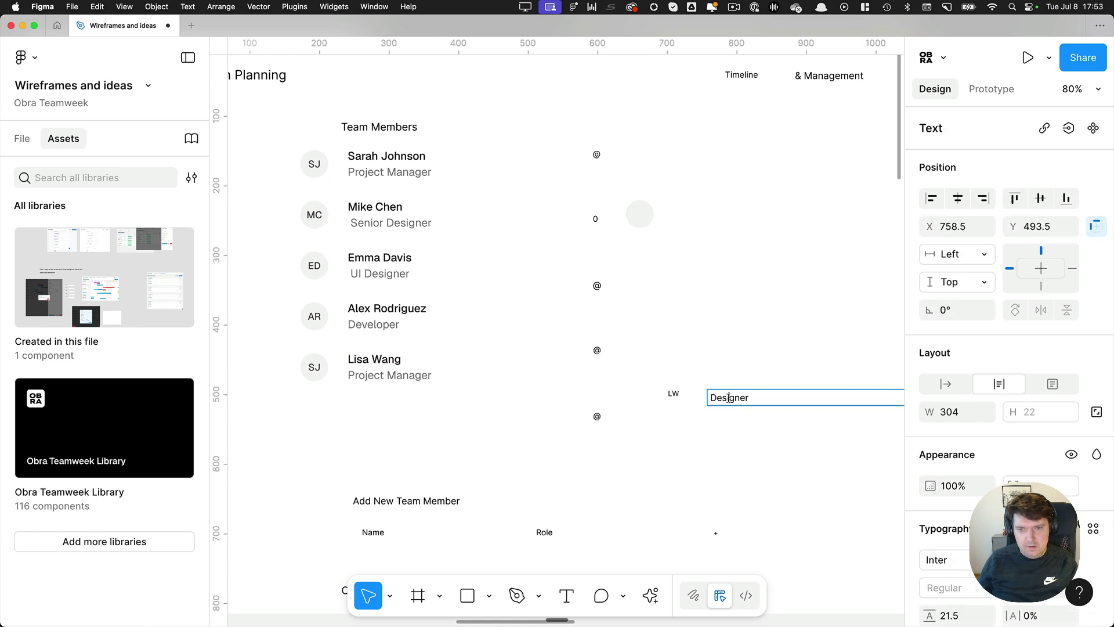
{"action": "left_click", "coordinate": [382, 376]}
{"action": "key", "text": "super+a"}
{"action": "key", "text": "super+v"}
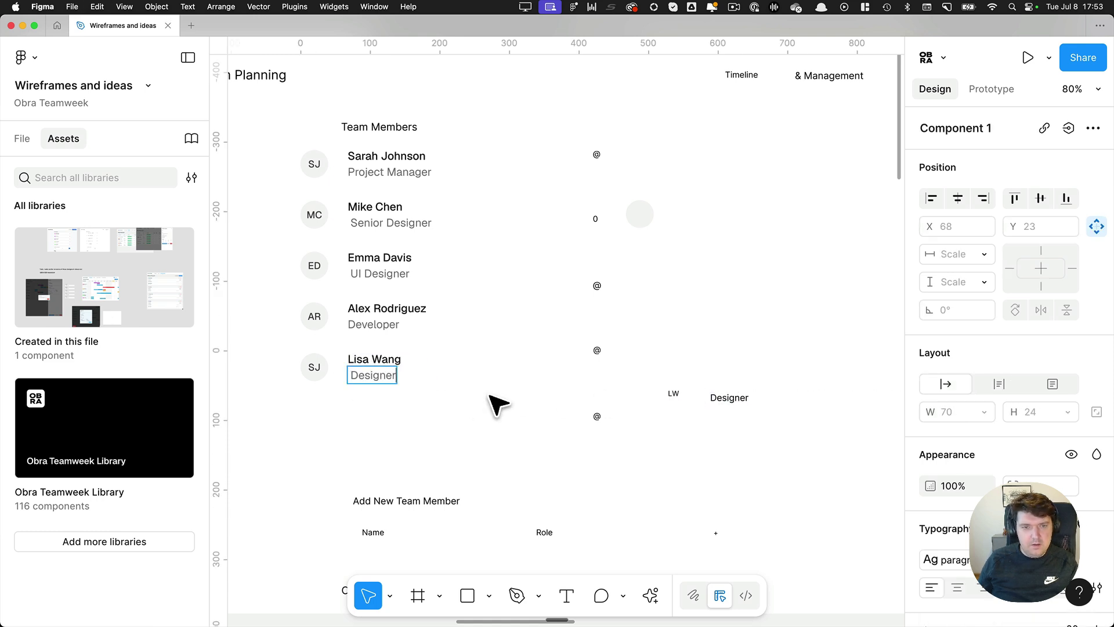
{"action": "key", "text": "Escape"}
{"action": "key", "text": "Escape"}
Delete the leftover loose Designer and LW texts beside the member list
{"action": "left_click", "coordinate": [718, 402]}
{"action": "key", "text": "Delete"}
{"action": "left_click", "coordinate": [675, 394]}
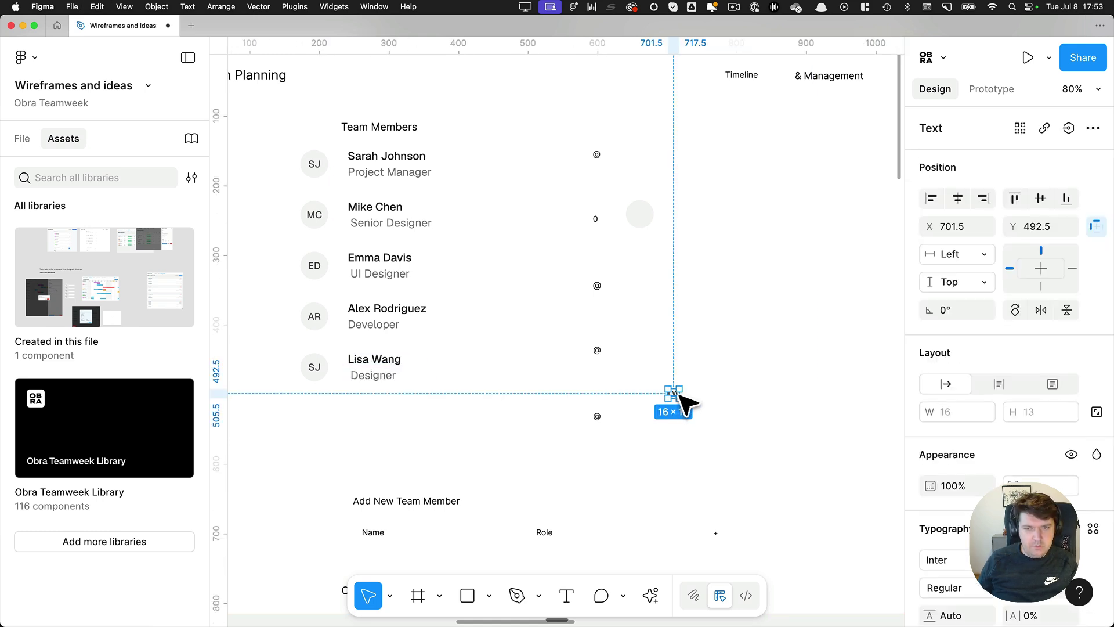
{"action": "key", "text": "Delete"}
Remove the leading space before Senior Designer in the second member row
{"action": "double_click", "coordinate": [354, 228]}
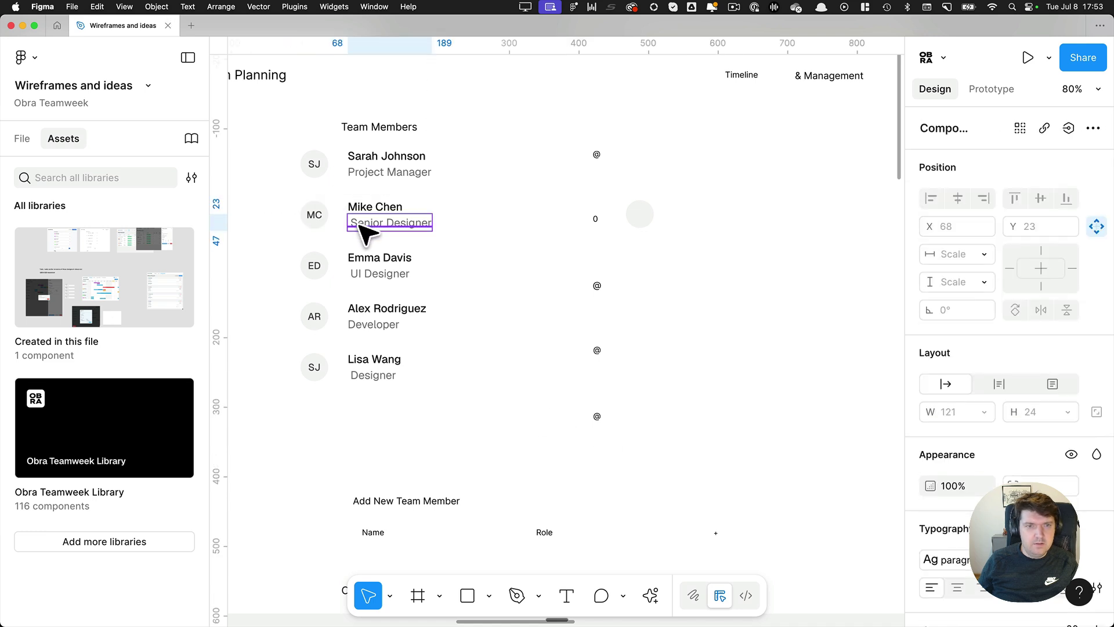
{"action": "double_click", "coordinate": [353, 223]}
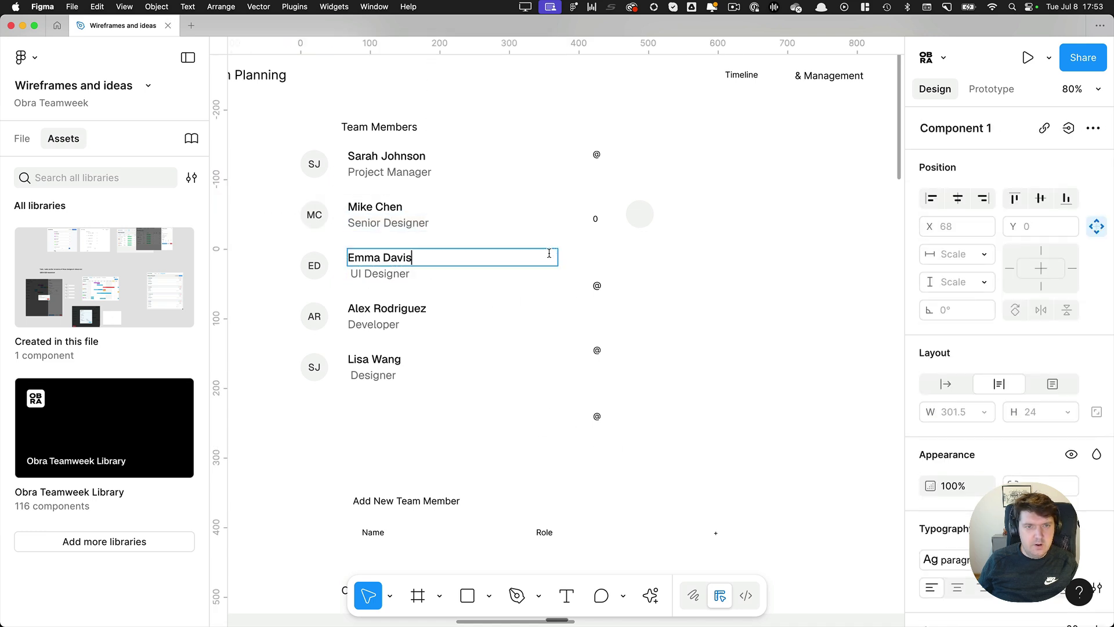
{"action": "left_click", "coordinate": [441, 168]}
Apply the heading 4 text style to the Team Members title and move it left to line up with the avatars
{"action": "scroll", "coordinate": [317, 170], "scroll_direction": "left", "scroll_amount": 3}
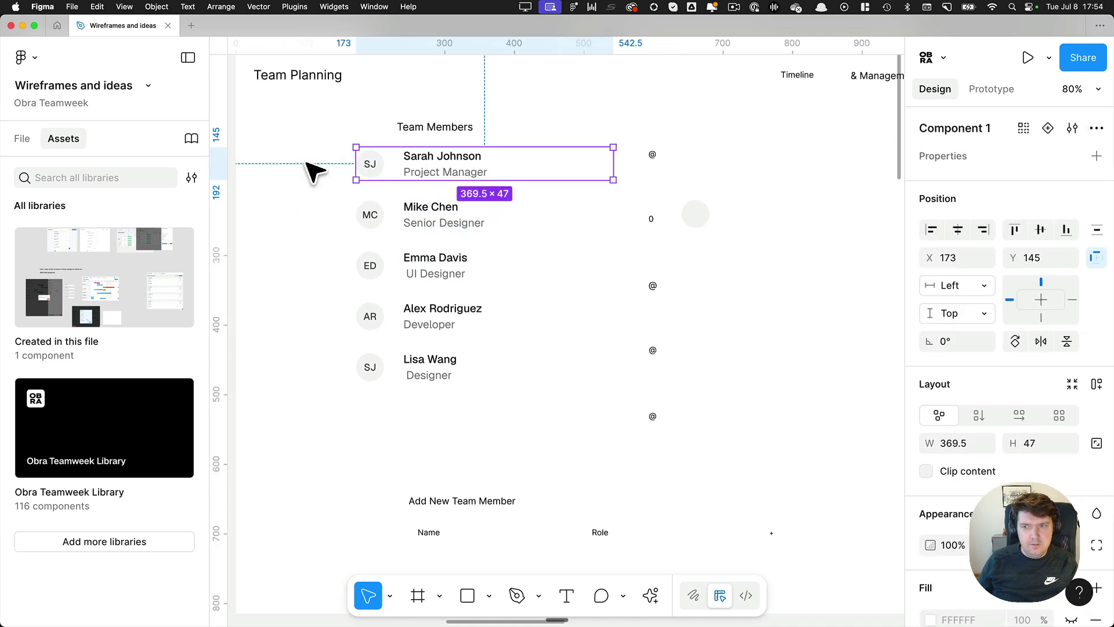
{"action": "scroll", "coordinate": [348, 151], "scroll_direction": "up", "scroll_amount": 3}
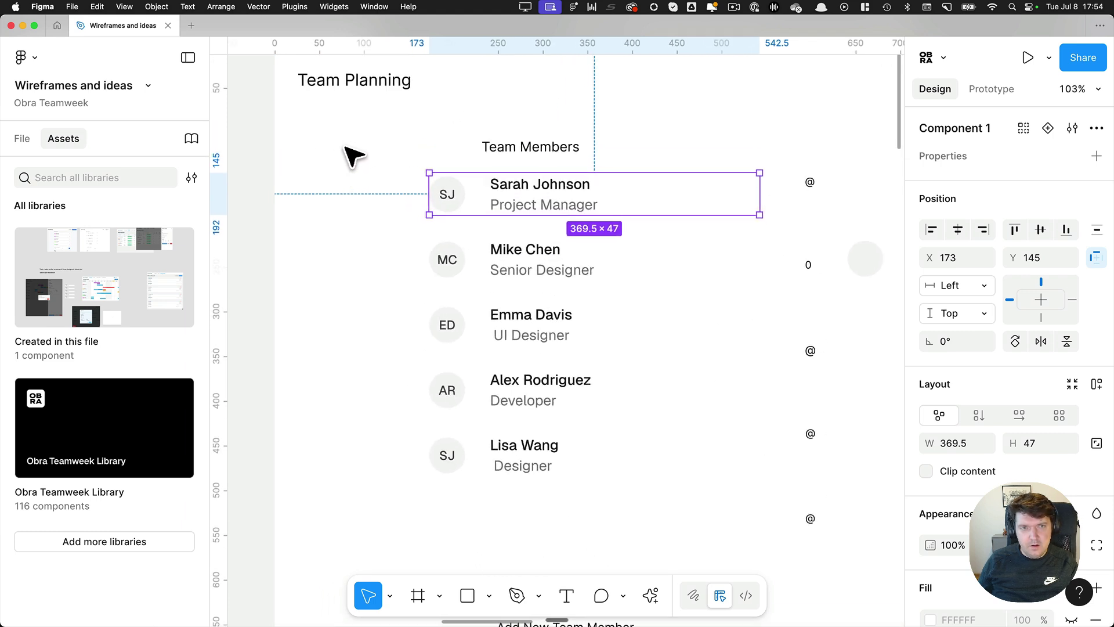
{"action": "left_click", "coordinate": [578, 151]}
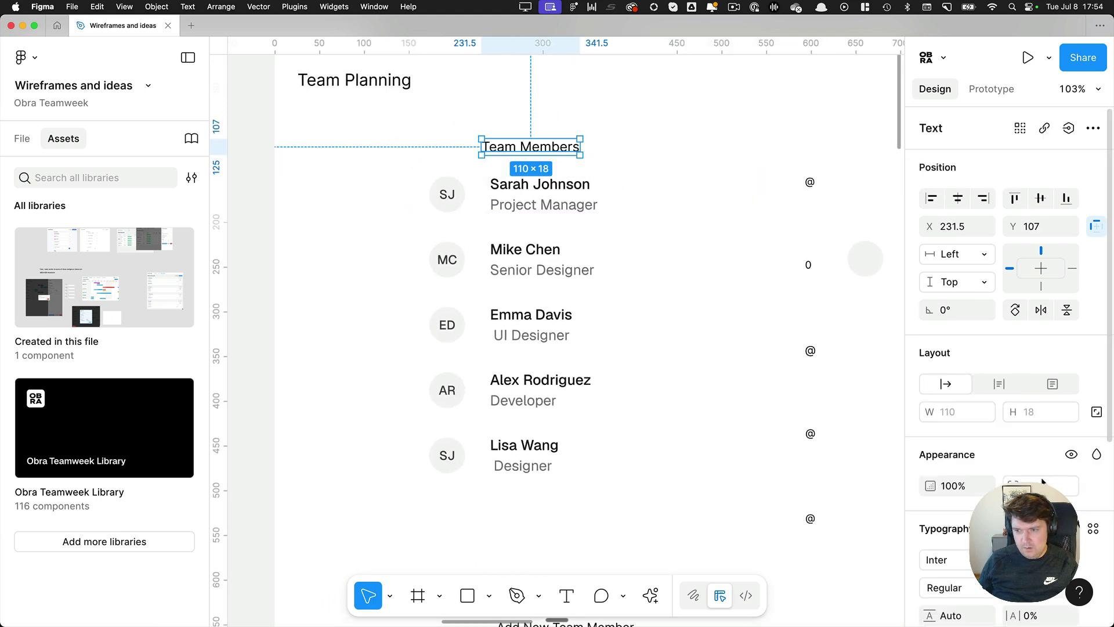
{"action": "scroll", "coordinate": [1090, 413], "scroll_direction": "down", "scroll_amount": 3}
{"action": "left_click", "coordinate": [1094, 410]}
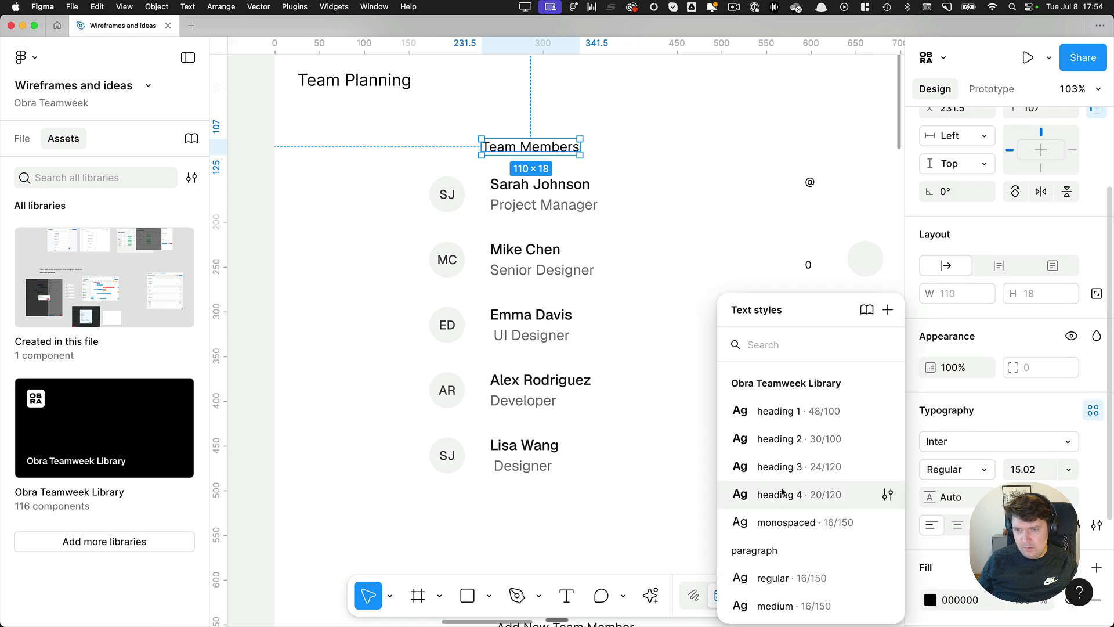
{"action": "left_click", "coordinate": [813, 494]}
{"action": "left_click_drag", "start_coordinate": [584, 150], "coordinate": [534, 146]}
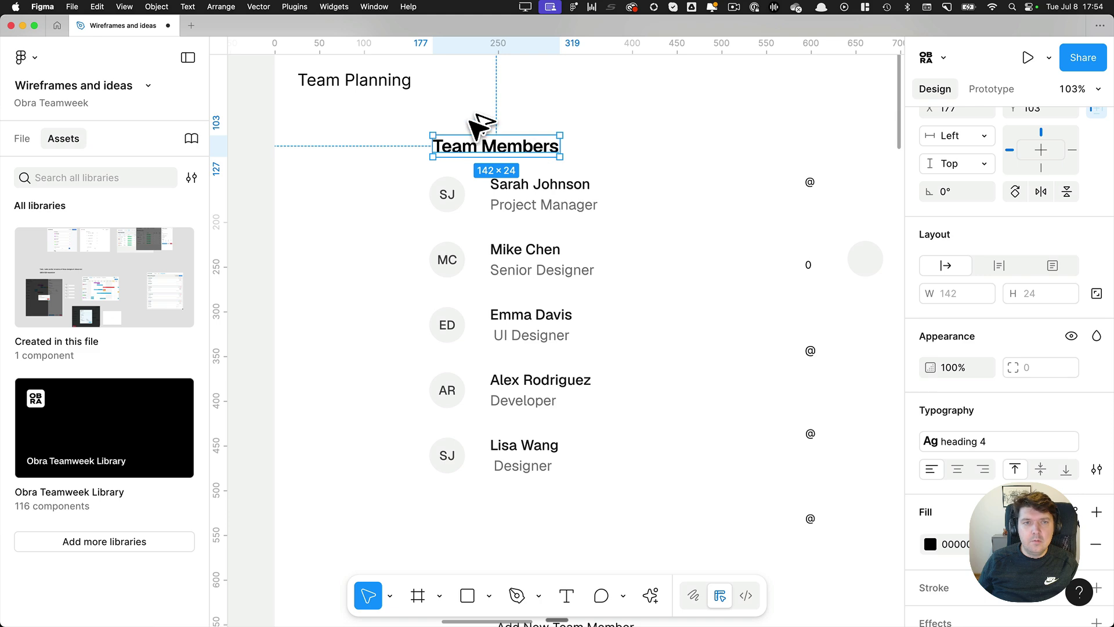
Copy the Team Members title's properties onto the Team Planning title
{"action": "key", "text": "super+alt+c"}
{"action": "left_click", "coordinate": [394, 81]}
{"action": "key", "text": "super+alt+v"}
{"action": "scroll", "coordinate": [511, 115], "scroll_direction": "down", "scroll_amount": 3}
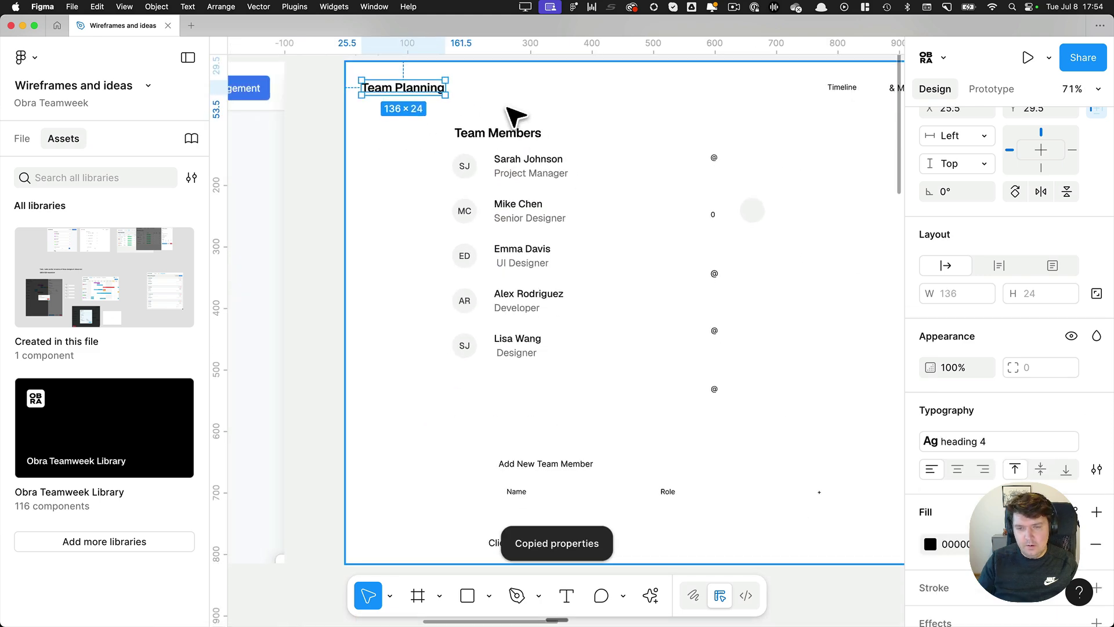
Hide the interface and compare the original Team Planning design with the My output frame beside it
{"action": "key", "text": "super+backslash"}
{"action": "scroll", "coordinate": [483, 116], "scroll_direction": "down", "scroll_amount": 3}
{"action": "left_click", "coordinate": [271, 226]}
{"action": "left_click_drag", "start_coordinate": [271, 227], "coordinate": [509, 233]}
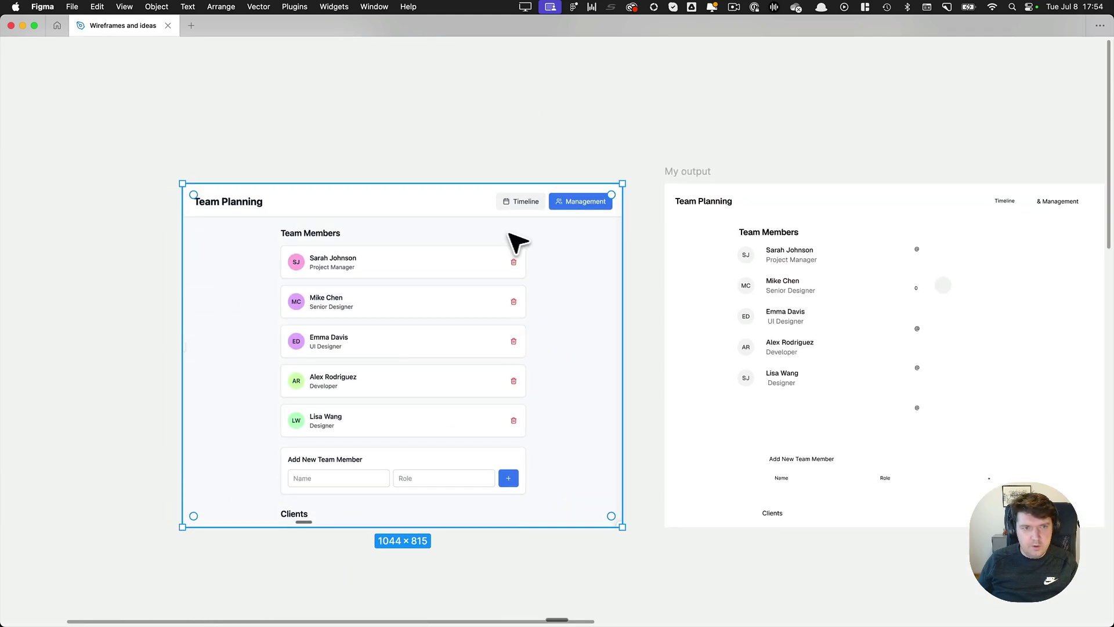
{"action": "left_click", "coordinate": [547, 164]}
{"action": "scroll", "coordinate": [691, 219], "scroll_direction": "up", "scroll_amount": 3}
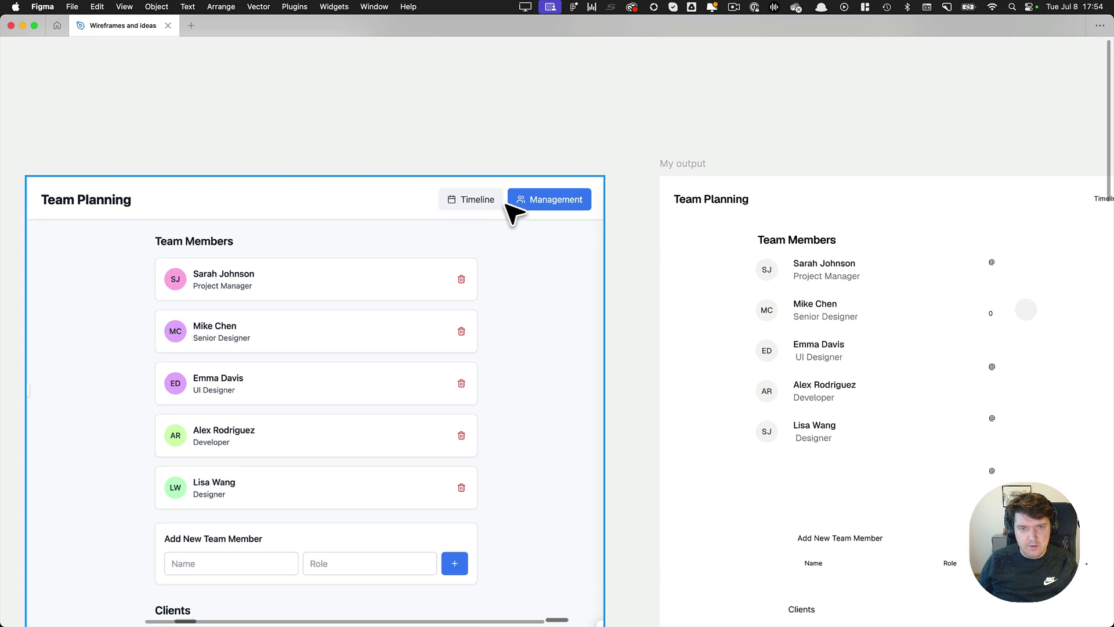
{"action": "scroll", "coordinate": [641, 244], "scroll_direction": "down", "scroll_amount": 2}
{"action": "scroll", "coordinate": [642, 216], "scroll_direction": "down", "scroll_amount": 3}
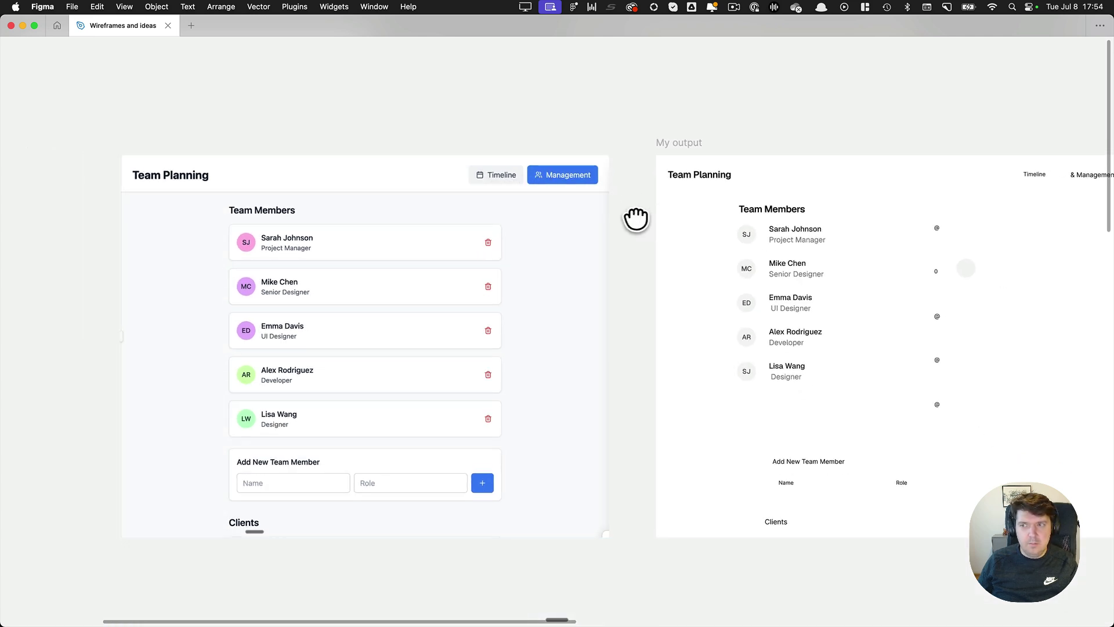
Remove the "&" in front of the Management label in the My output header
{"action": "scroll", "coordinate": [636, 218], "scroll_direction": "right", "scroll_amount": 5}
{"action": "left_click", "coordinate": [894, 169]}
{"action": "double_click", "coordinate": [889, 167]}
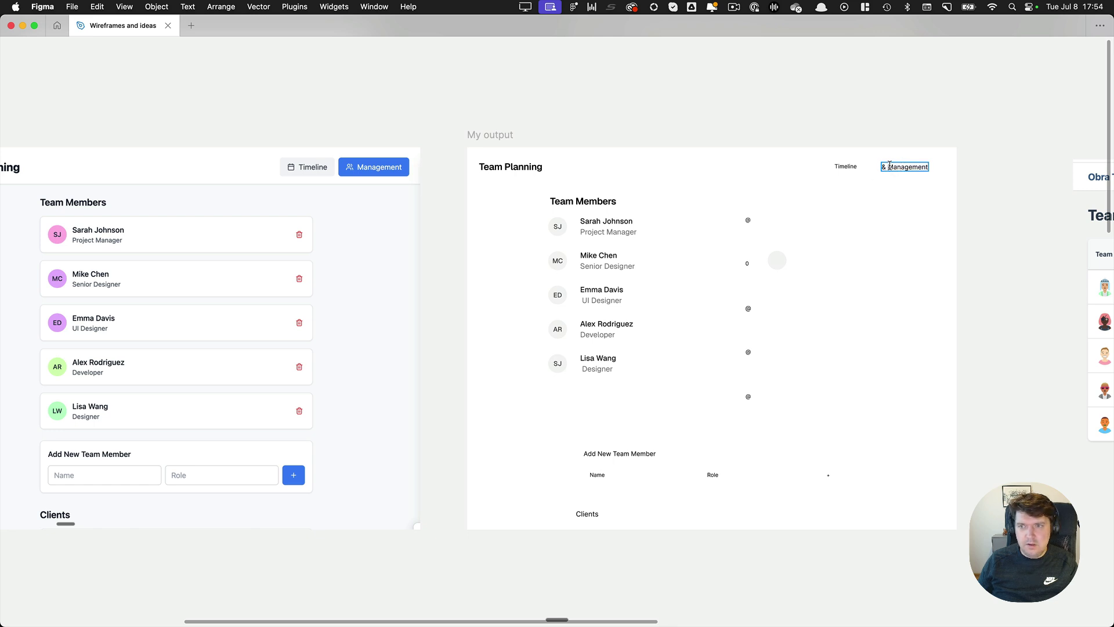
{"action": "key", "text": "BackSpace"}
{"action": "key", "text": "Escape"}
{"action": "left_click", "coordinate": [816, 220]}
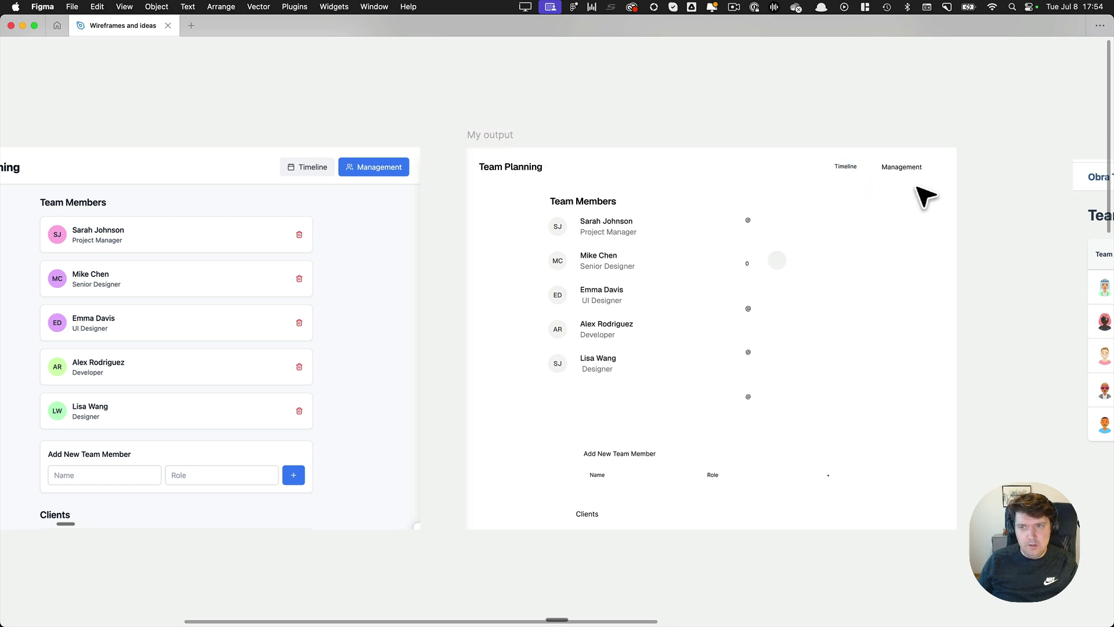
Delete the Timeline and Management labels from the My output header
{"action": "left_click_drag", "start_coordinate": [916, 186], "coordinate": [819, 164]}
{"action": "scroll", "coordinate": [873, 196], "scroll_direction": "down", "scroll_amount": 3}
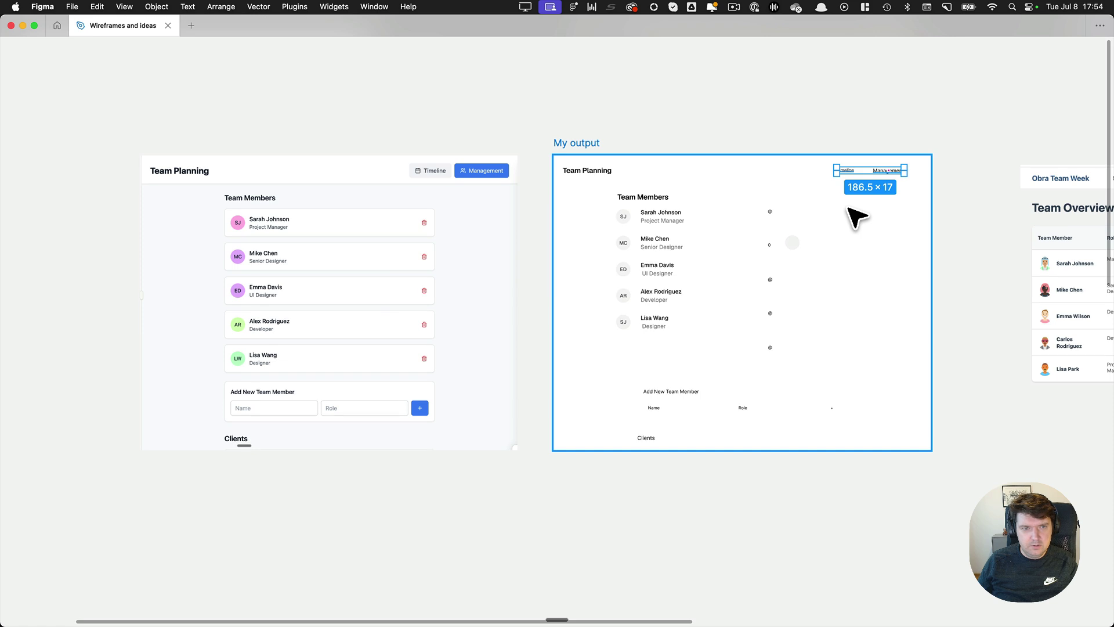
{"action": "key", "text": "Escape"}
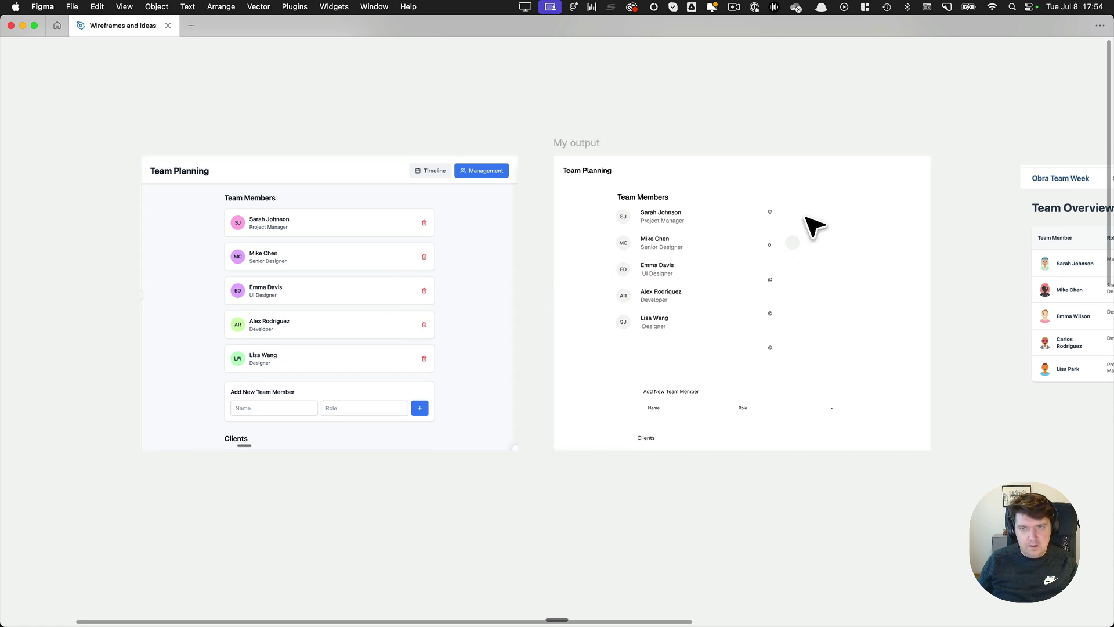
Insert an Icon Button from the Obra Teamweek Library, place it beside the original design's trash icons, and show the interface again
{"action": "scroll", "coordinate": [808, 224], "scroll_direction": "up", "scroll_amount": 3}
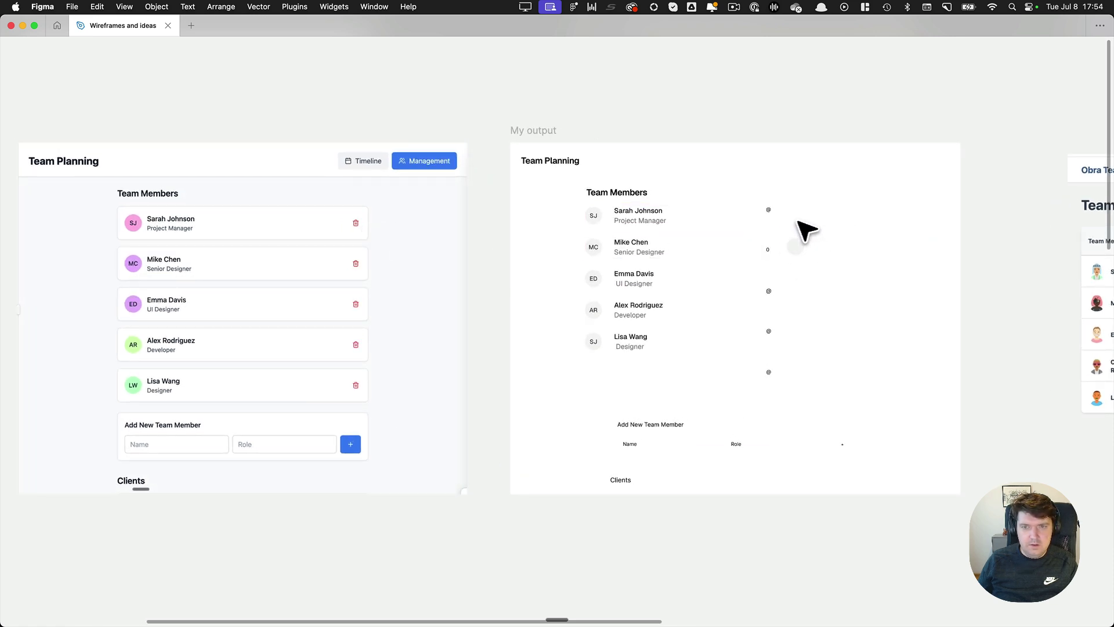
{"action": "key", "text": "shift+i"}
{"action": "type", "text": "icon butt"}
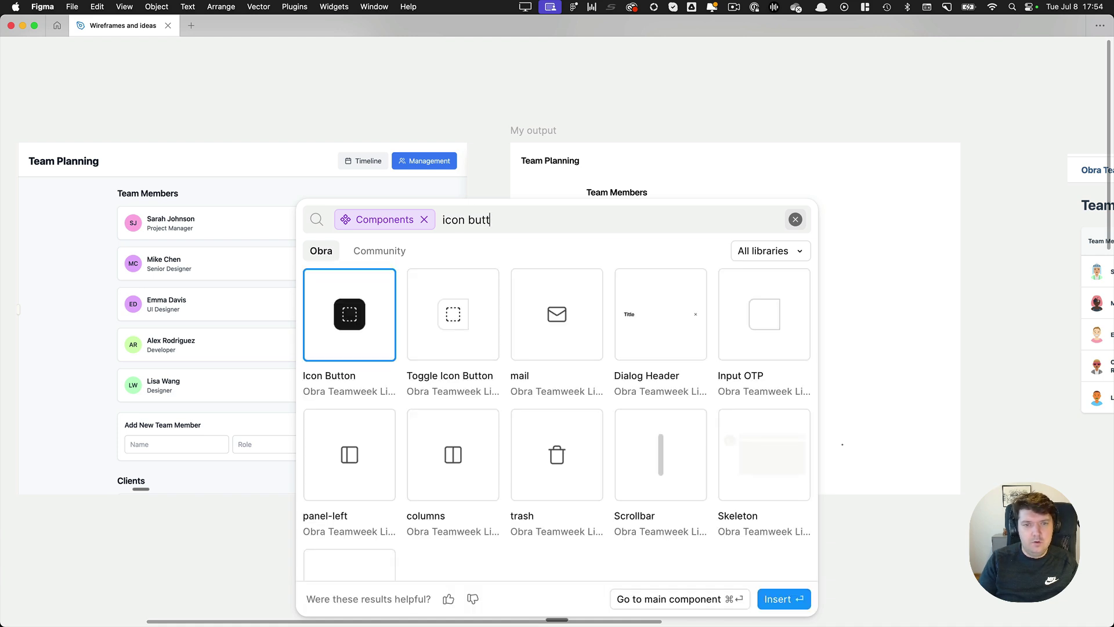
{"action": "key", "text": "Return"}
{"action": "scroll", "coordinate": [592, 318], "scroll_direction": "up", "scroll_amount": 5}
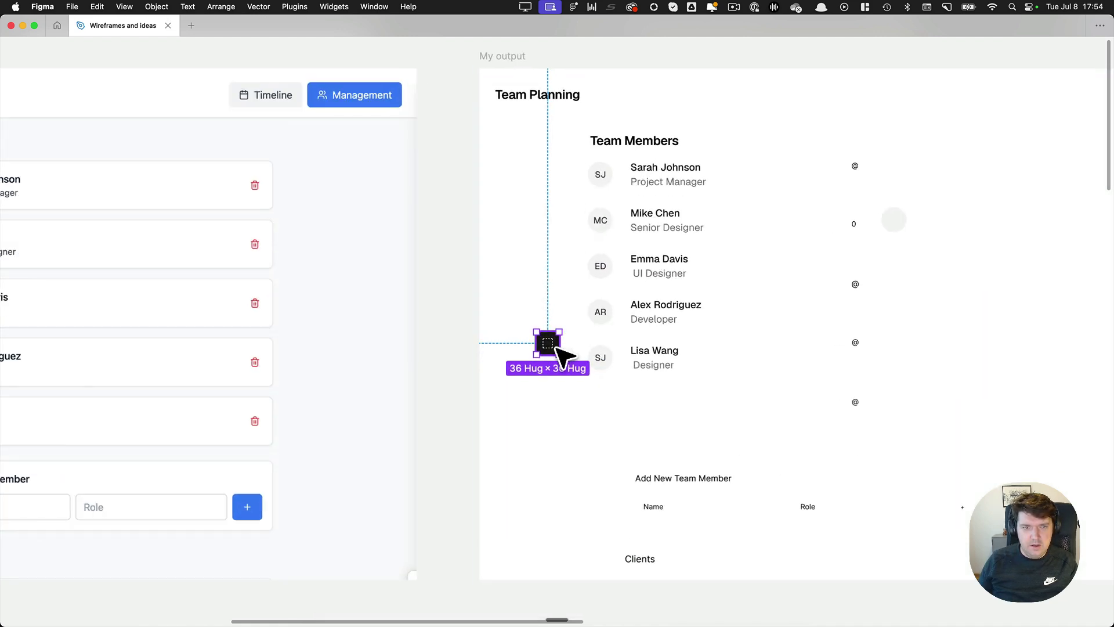
{"action": "left_click_drag", "start_coordinate": [563, 354], "coordinate": [282, 217]}
{"action": "scroll", "coordinate": [227, 206], "scroll_direction": "up", "scroll_amount": 5}
{"action": "key", "text": "super+backslash"}
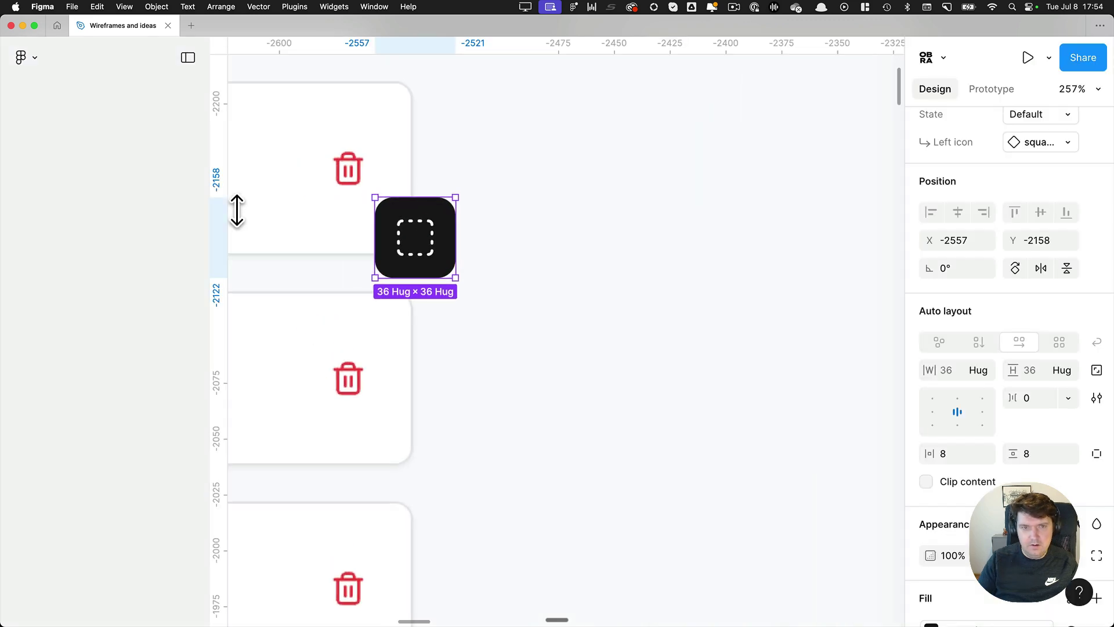
Swap the icon button's left icon for the library's trash icon and set its variant to Secondary
{"action": "left_click", "coordinate": [1039, 143]}
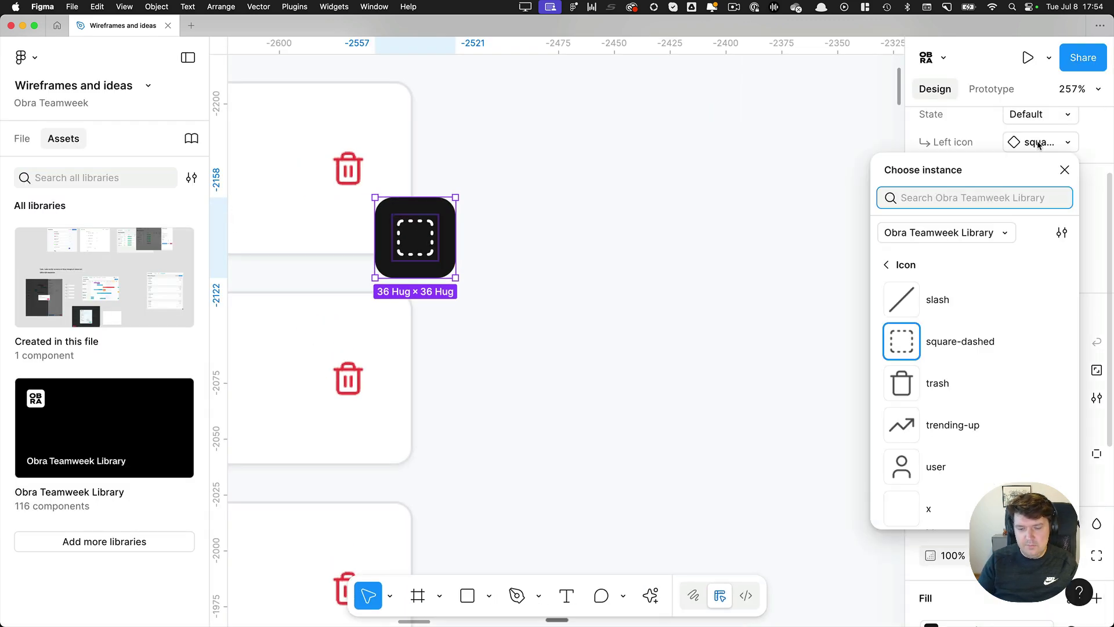
{"action": "type", "text": "del"}
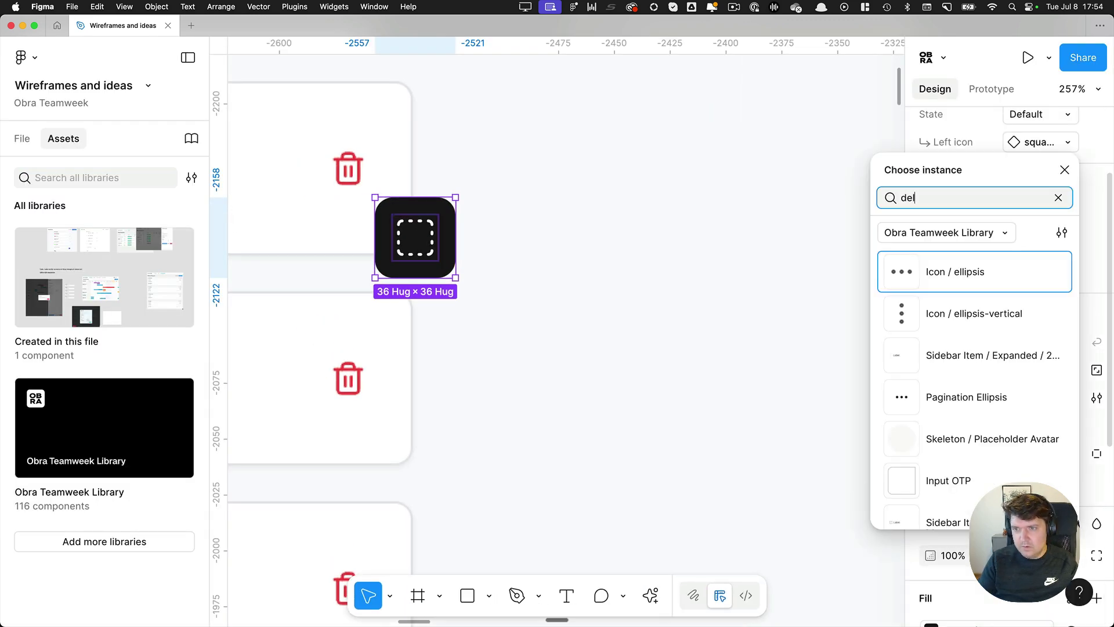
{"action": "type", "text": "ete"}
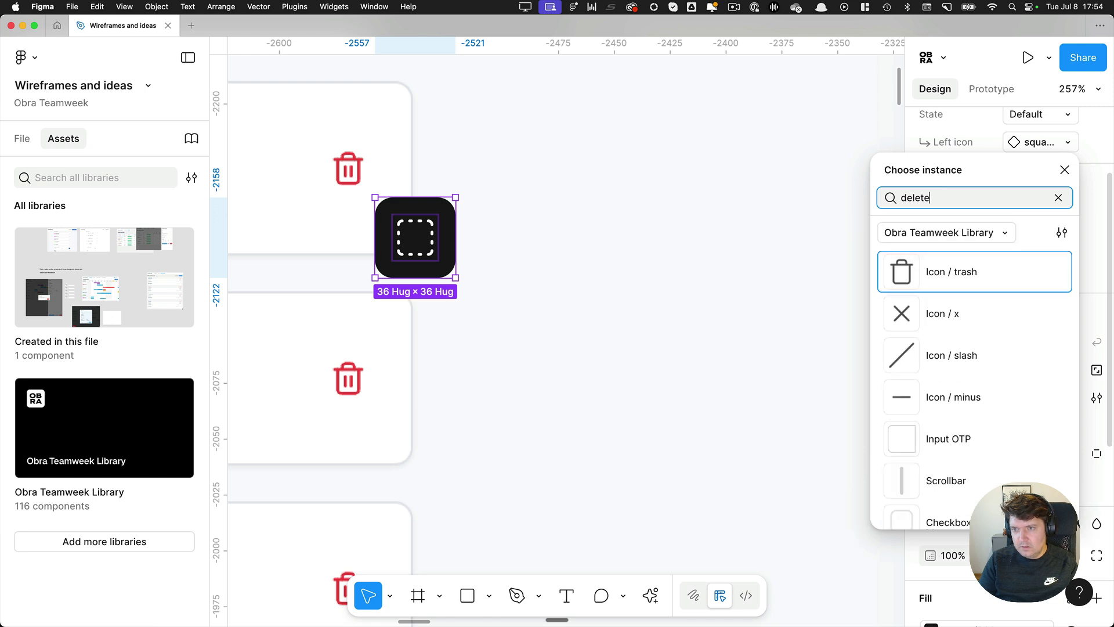
{"action": "key", "text": "Return"}
{"action": "scroll", "coordinate": [1047, 133], "scroll_direction": "up", "scroll_amount": 2}
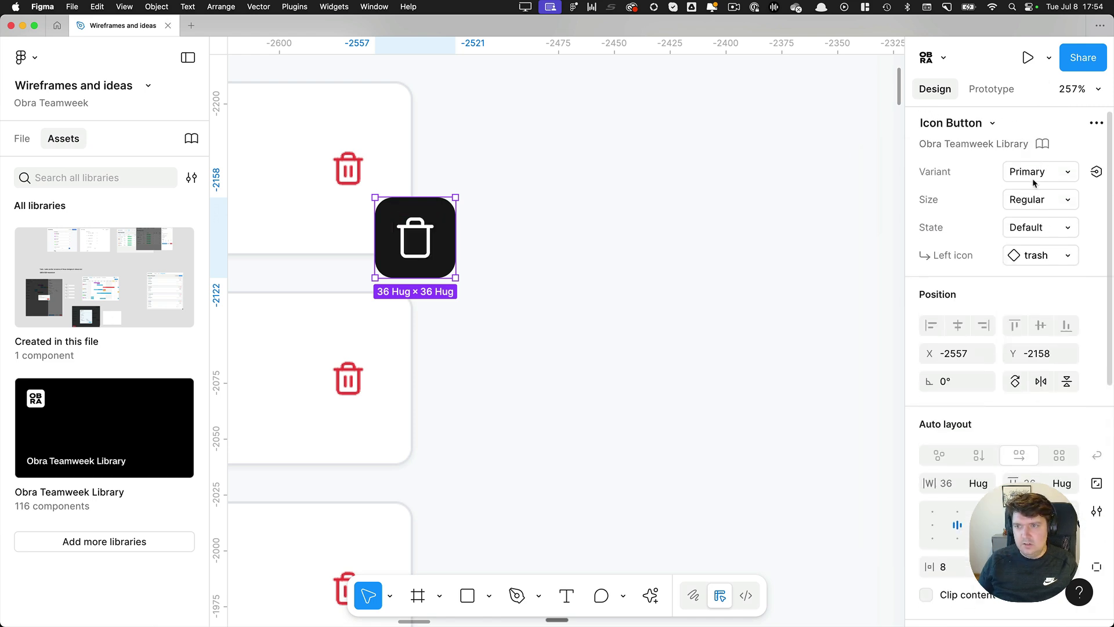
{"action": "left_click", "coordinate": [1036, 173]}
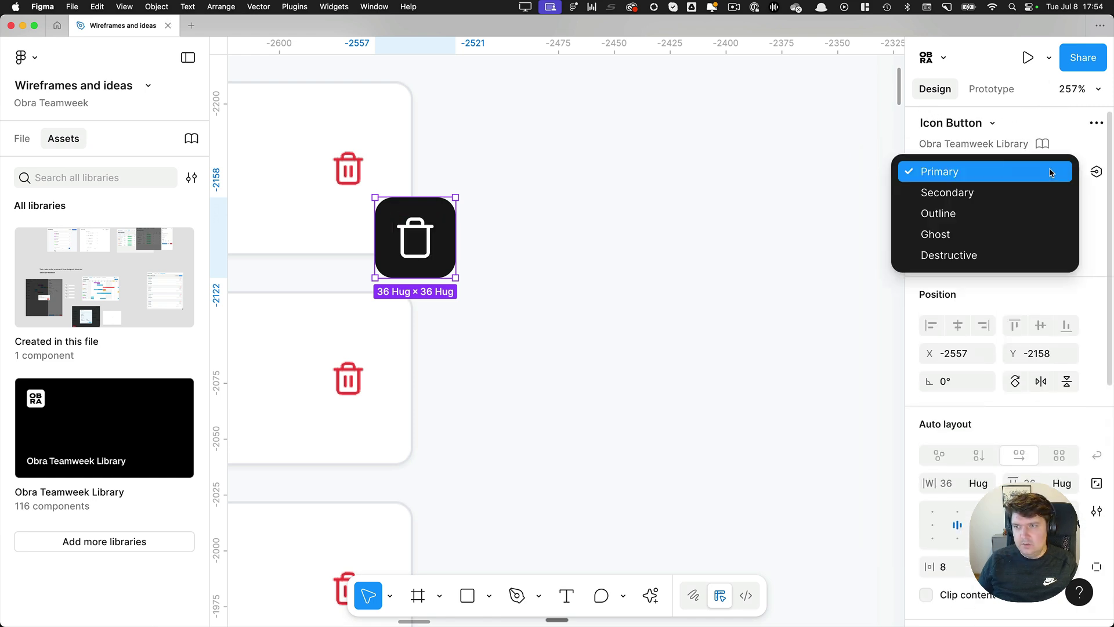
{"action": "left_click", "coordinate": [972, 194]}
Move the trash icon button into the first team member row of the My output frame and hide the interface
{"action": "scroll", "coordinate": [515, 261], "scroll_direction": "down", "scroll_amount": 5}
{"action": "left_click", "coordinate": [517, 256]}
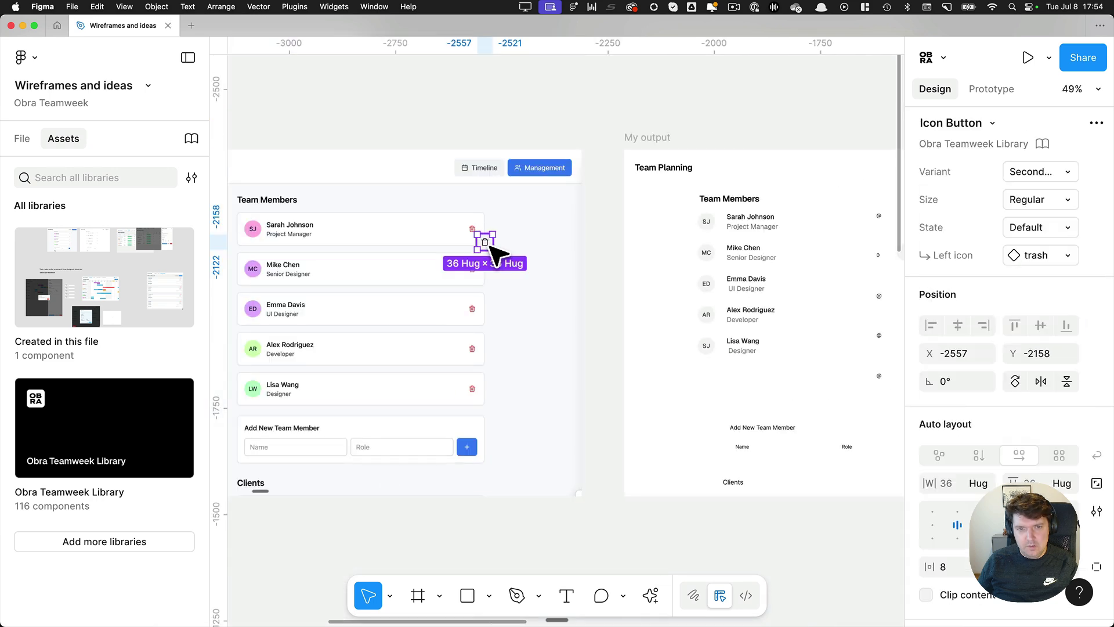
{"action": "left_click_drag", "start_coordinate": [486, 243], "coordinate": [845, 228]}
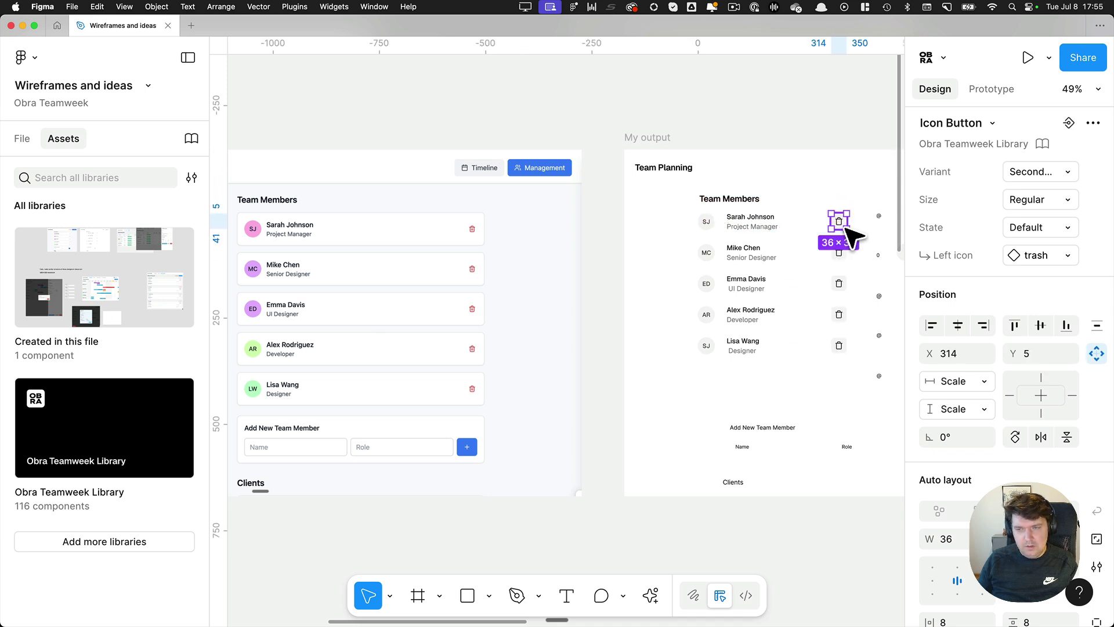
{"action": "key", "text": "super+backslash"}
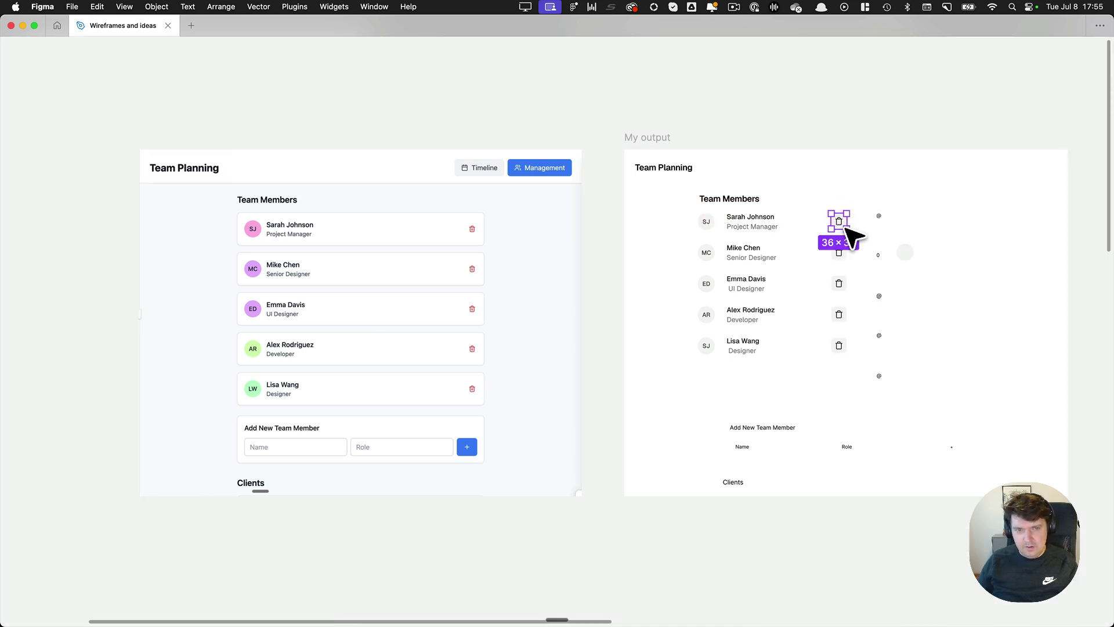
{"action": "scroll", "coordinate": [846, 228], "scroll_direction": "right", "scroll_amount": 3}
{"action": "key", "text": "r"}
{"action": "left_click_drag", "start_coordinate": [198, 221], "coordinate": [266, 243]}
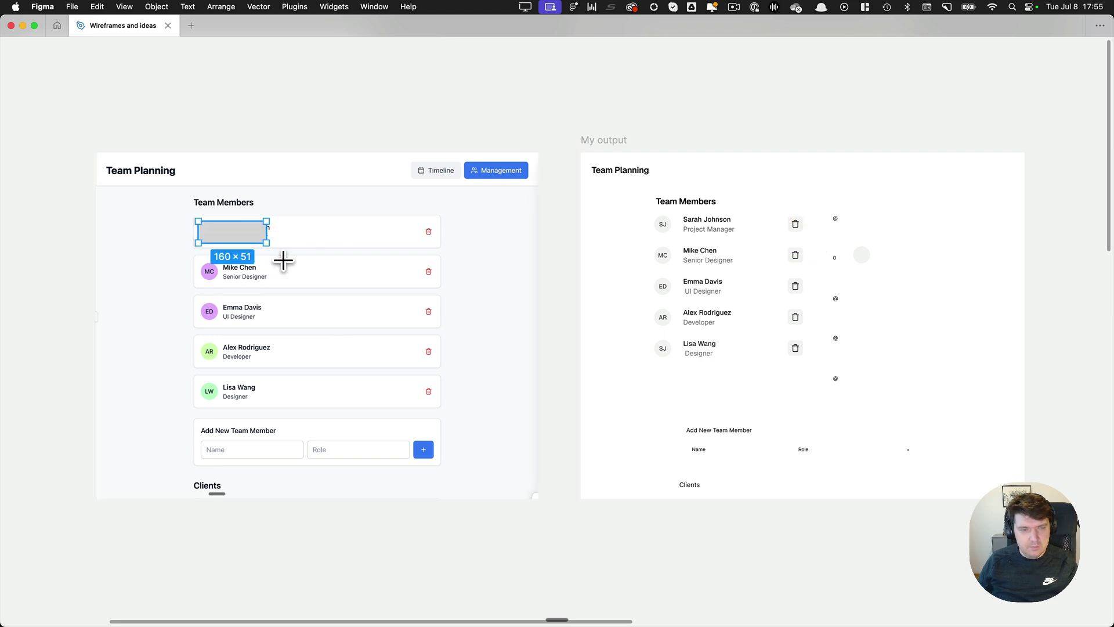
{"action": "key", "text": "BackSpace"}
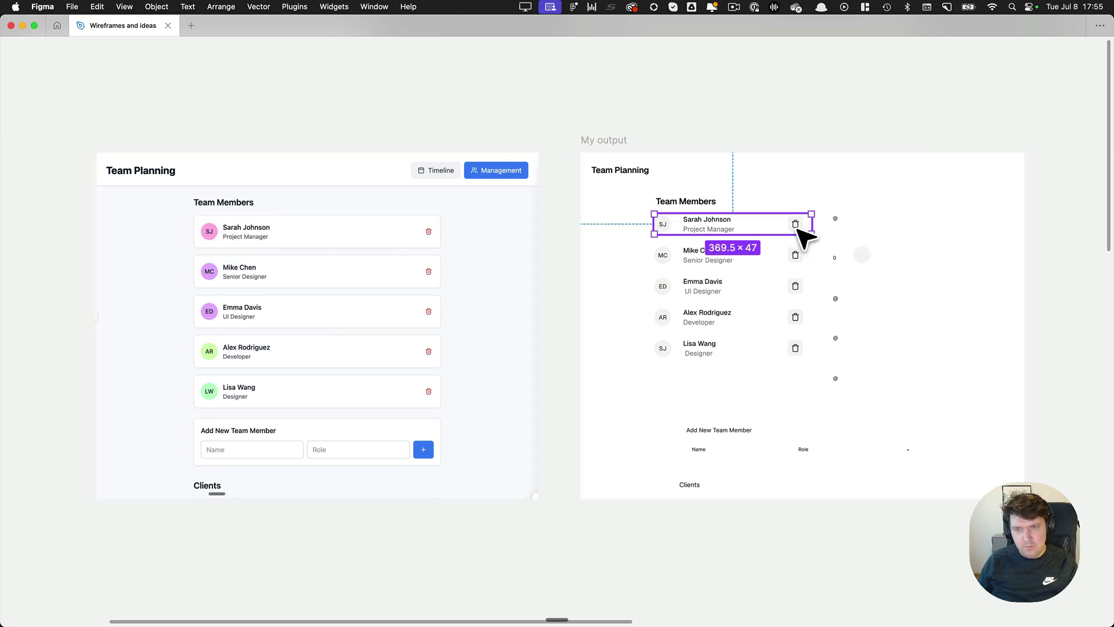
Move the trash icon button out of the first team member row into the empty area beside the list
{"action": "scroll", "coordinate": [836, 236], "scroll_direction": "up", "scroll_amount": 5}
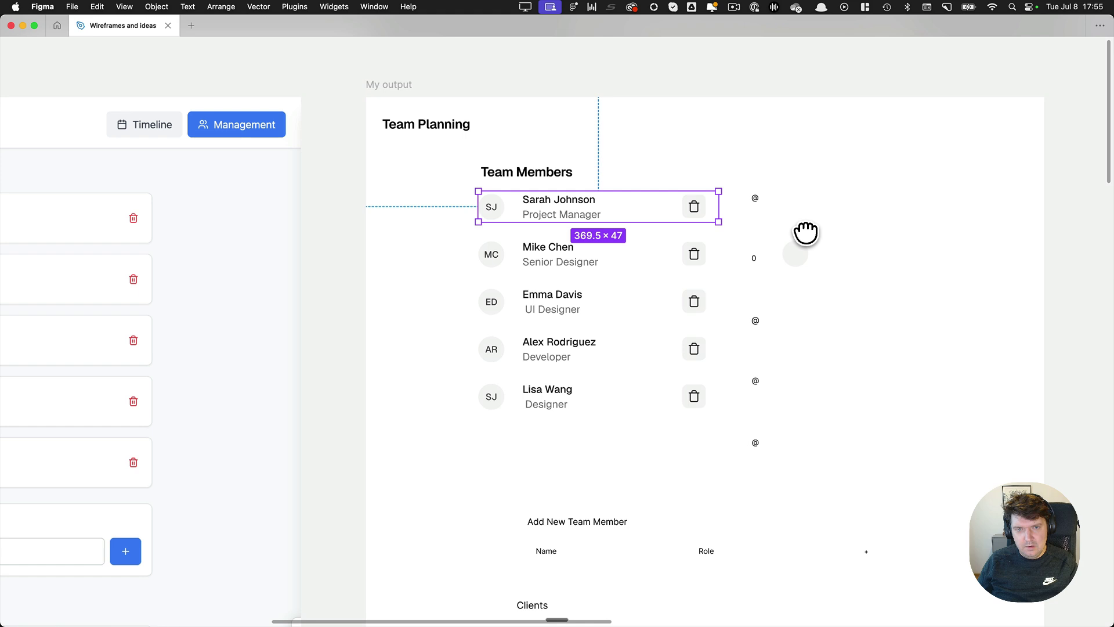
{"action": "double_click", "coordinate": [698, 207]}
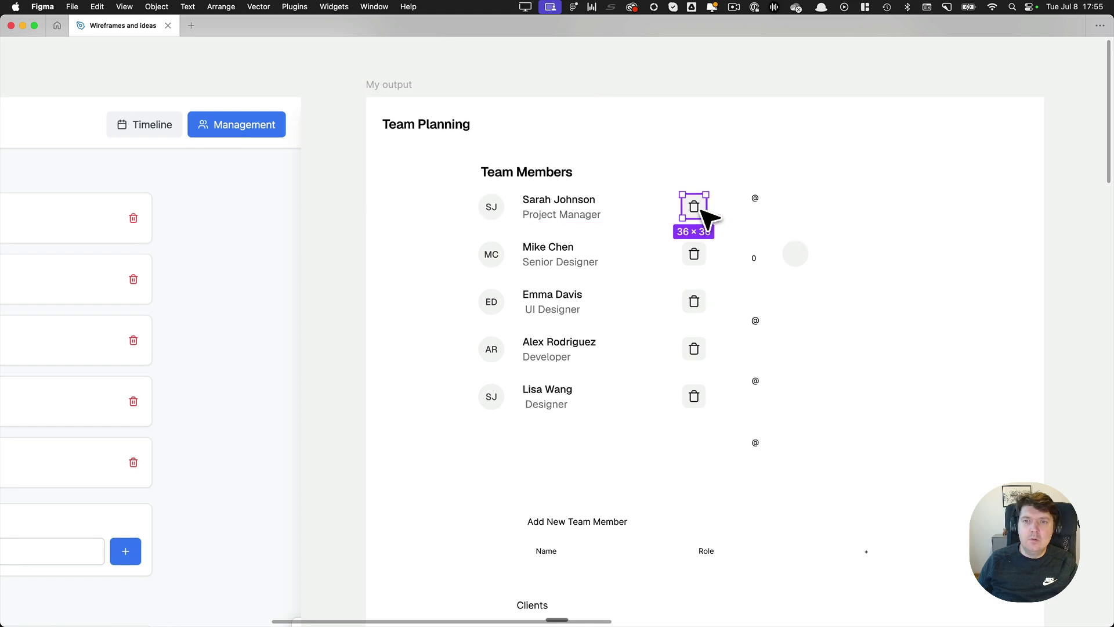
{"action": "left_click_drag", "start_coordinate": [698, 208], "coordinate": [875, 220]}
{"action": "left_click", "coordinate": [869, 173]}
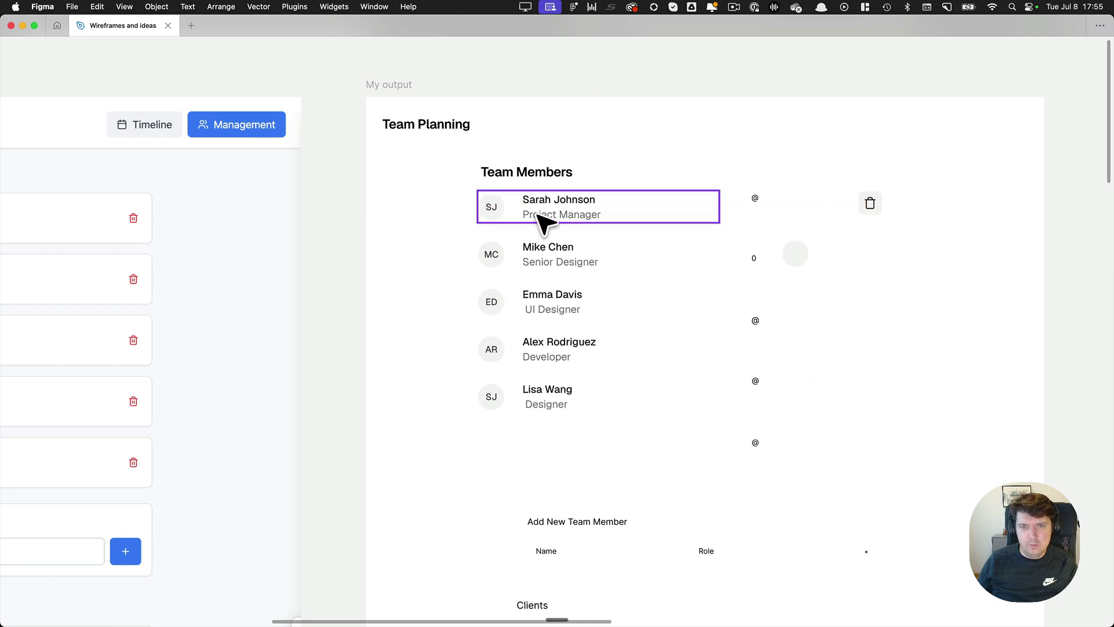
Show the interface again and stack the name and role texts of the first member row in a vertical auto layout
{"action": "left_click", "coordinate": [540, 215]}
{"action": "key", "text": "super+backslash"}
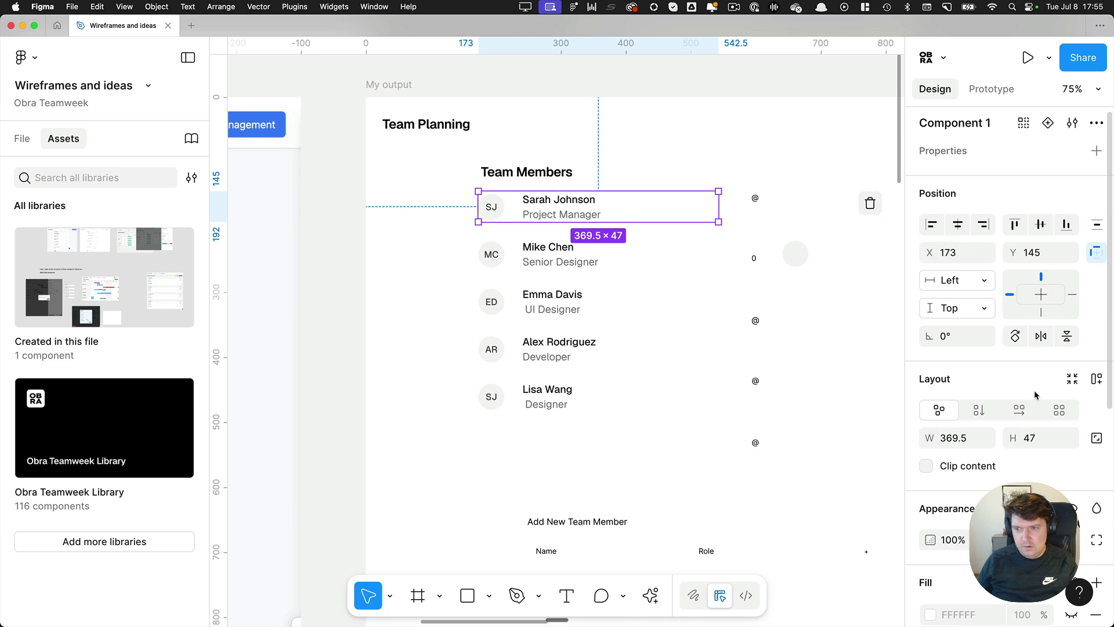
{"action": "key", "text": "shift+a"}
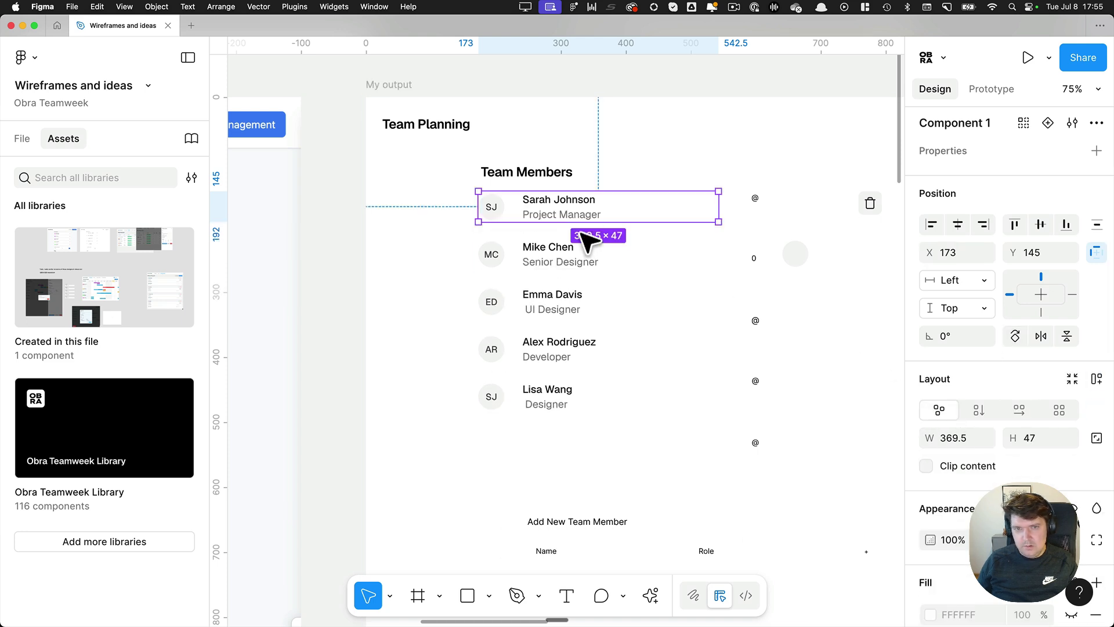
{"action": "left_click", "coordinate": [576, 216]}
{"action": "left_click", "coordinate": [583, 202], "text": "shift"}
{"action": "key", "text": "shift+a"}
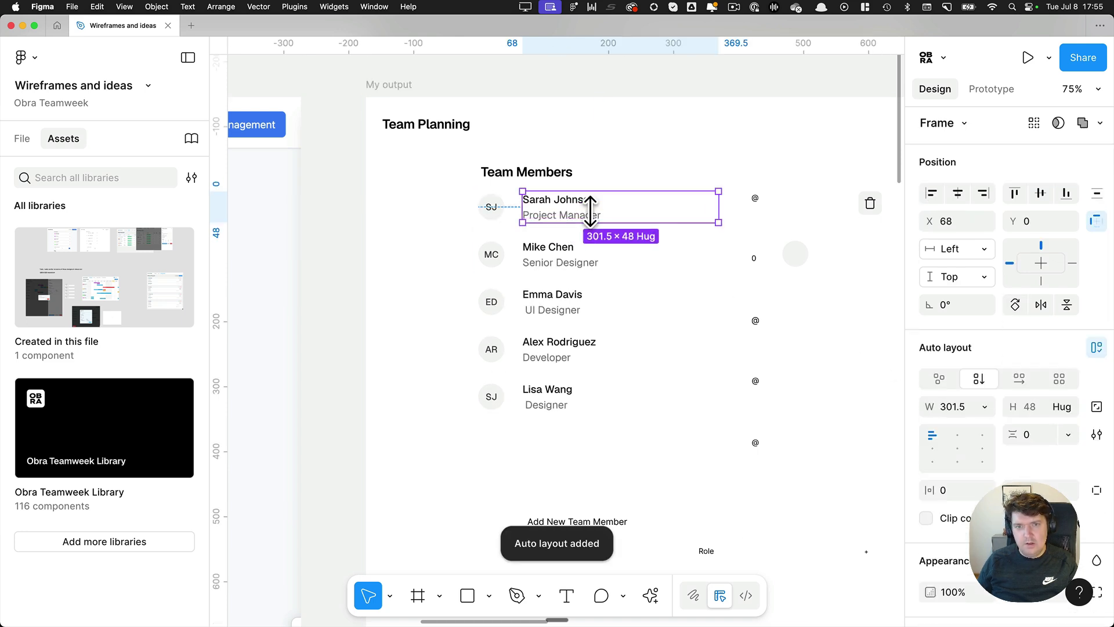
Add horizontal auto layout to Component 1, the first member row, and set its padding to 16
{"action": "scroll", "coordinate": [588, 210], "scroll_direction": "up", "scroll_amount": 5}
{"action": "left_click", "coordinate": [444, 212]}
{"action": "key", "text": "shift+a"}
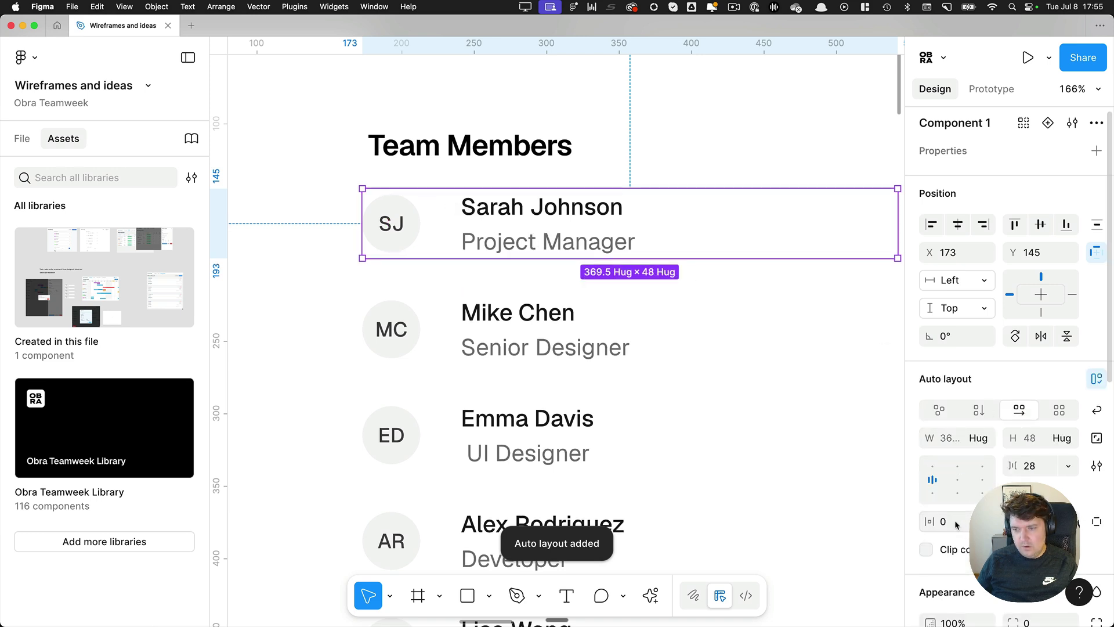
{"action": "type", "text": "6"}
{"action": "key", "text": "Return"}
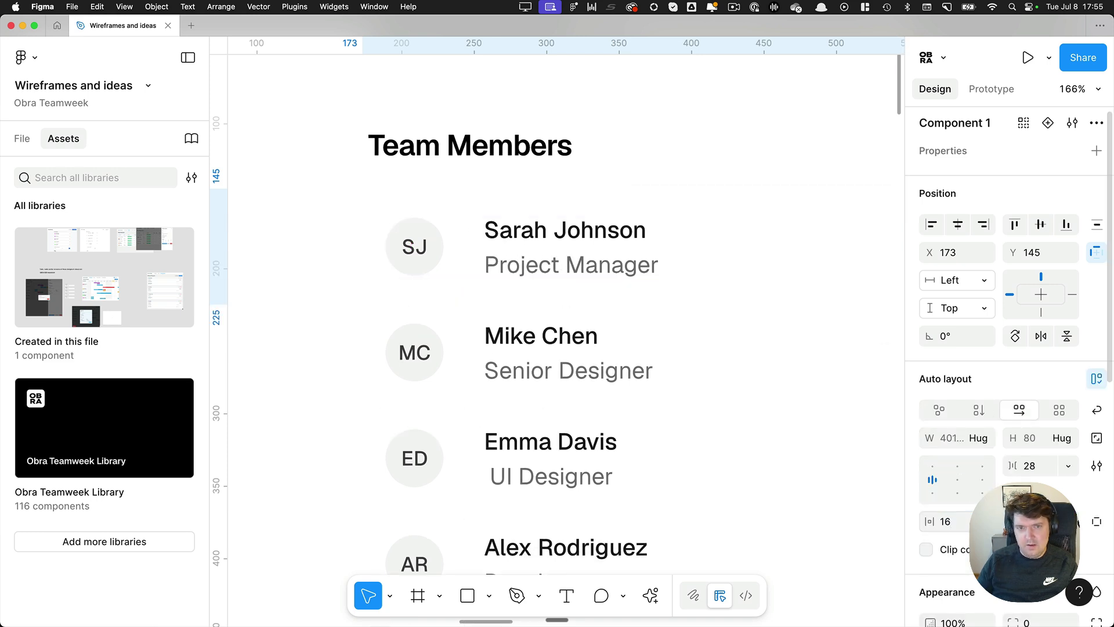
Apply the paragraph small/regular text style to the Project Manager role text in Component 1
{"action": "double_click", "coordinate": [516, 238]}
{"action": "key", "text": "Escape"}
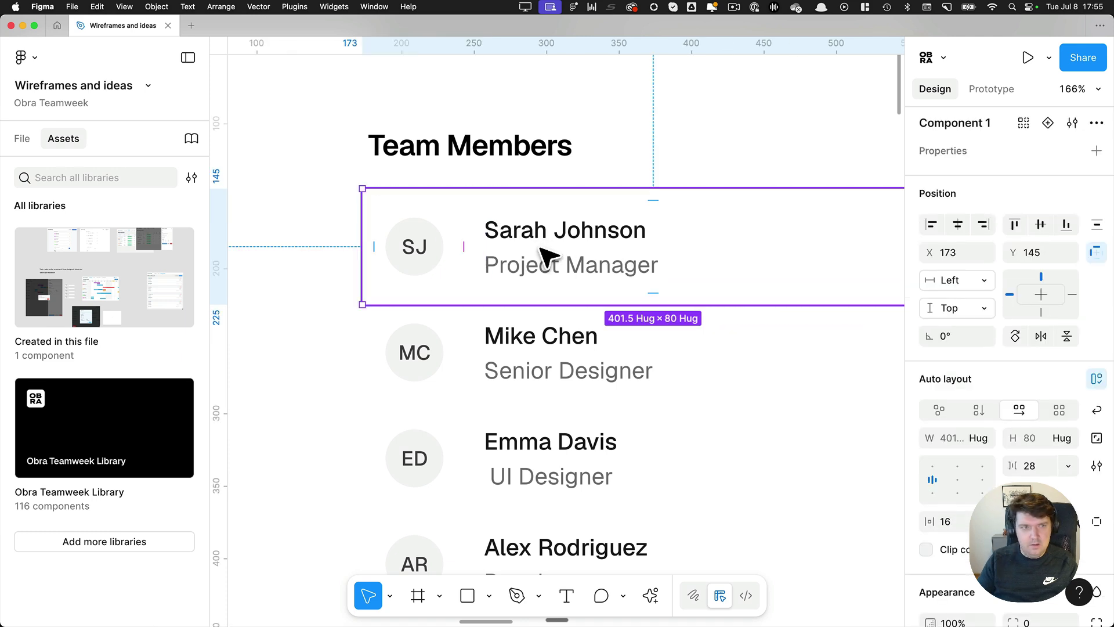
{"action": "left_click", "coordinate": [22, 139]}
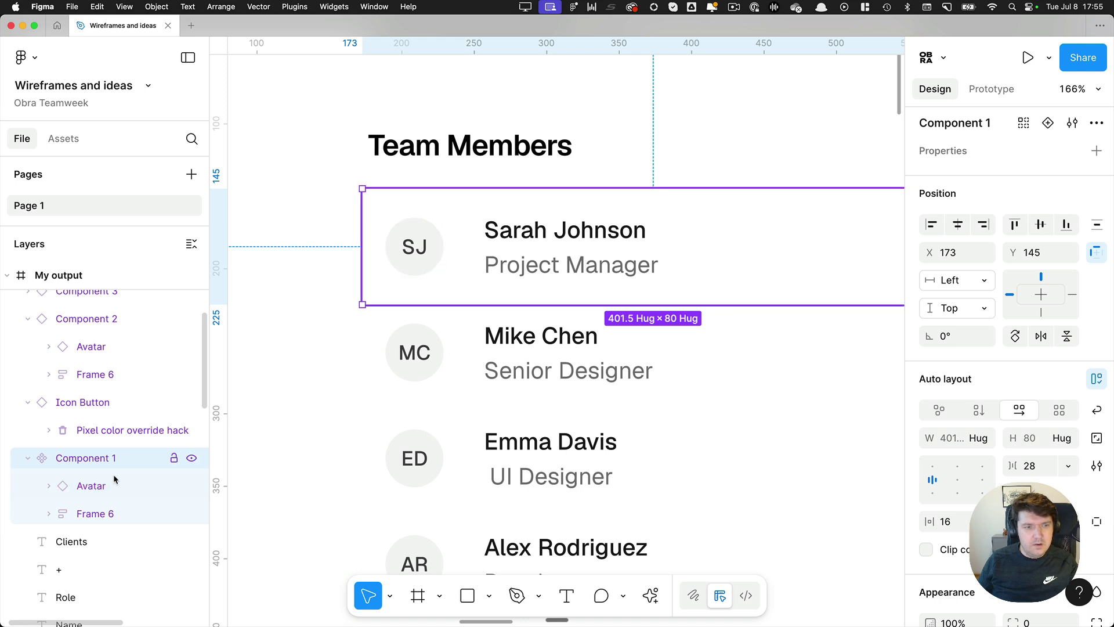
{"action": "left_click", "coordinate": [113, 477]}
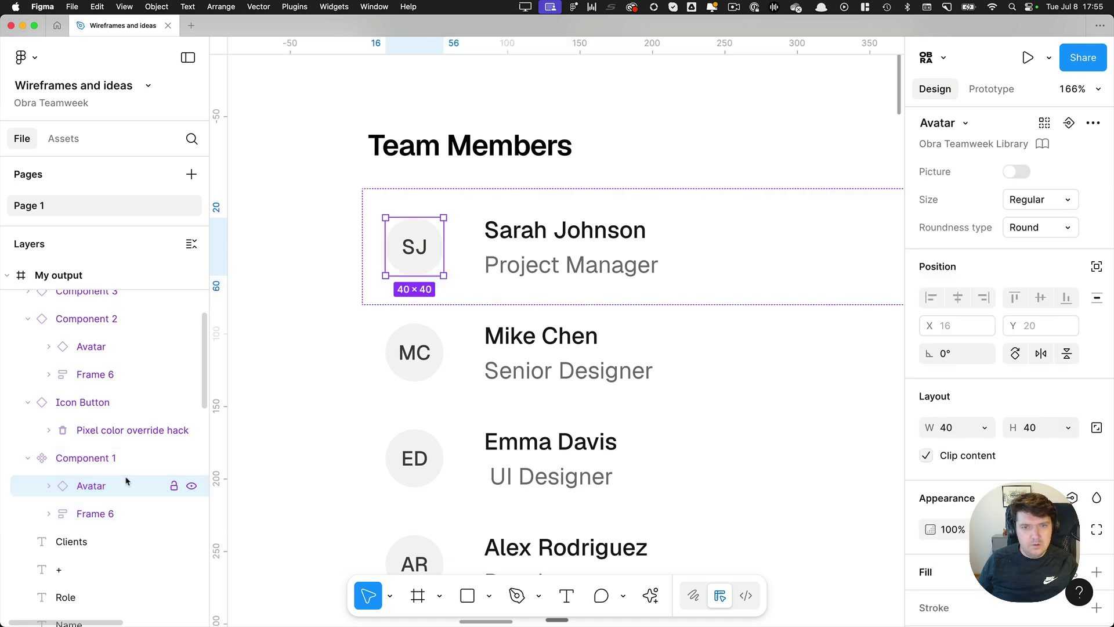
{"action": "left_click", "coordinate": [494, 249]}
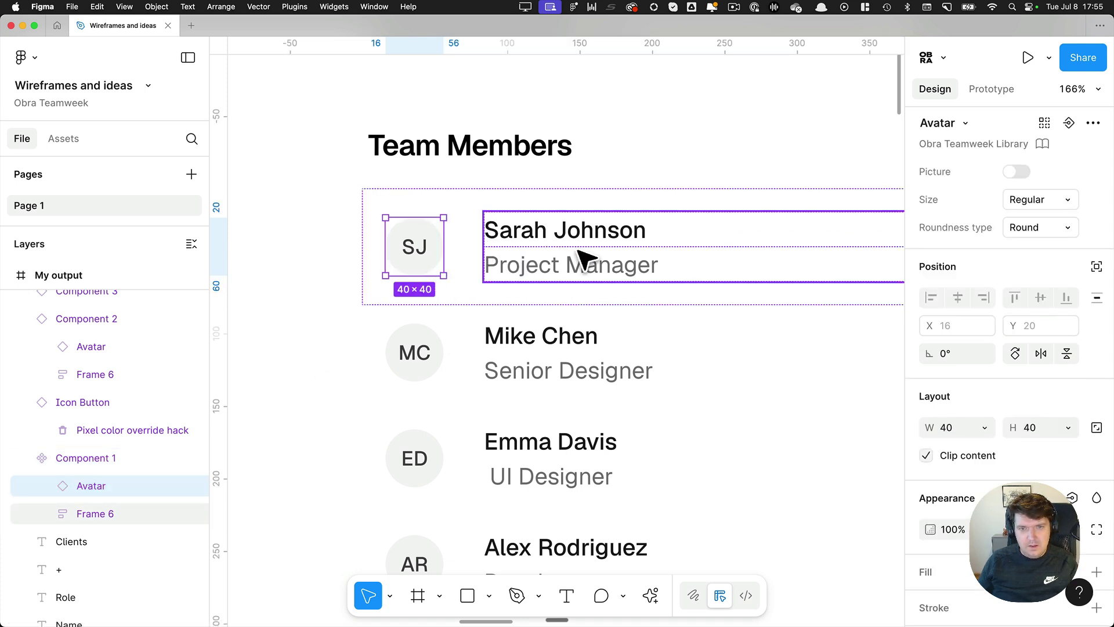
{"action": "left_click", "coordinate": [548, 255]}
{"action": "scroll", "coordinate": [973, 368], "scroll_direction": "down", "scroll_amount": 5}
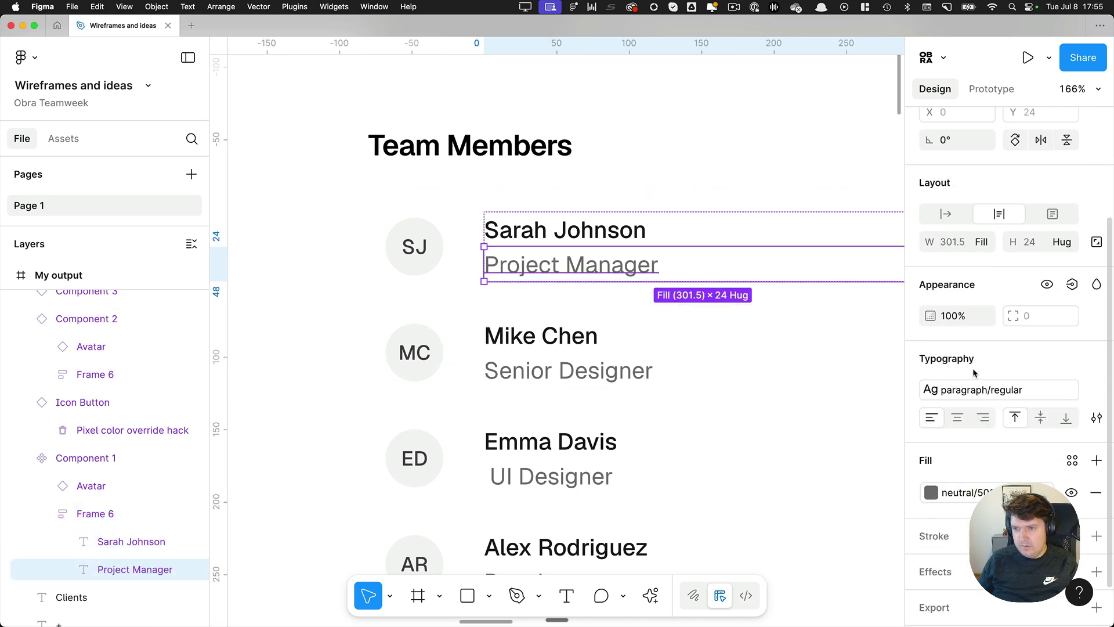
{"action": "left_click", "coordinate": [951, 390]}
{"action": "scroll", "coordinate": [830, 517], "scroll_direction": "down", "scroll_amount": 2}
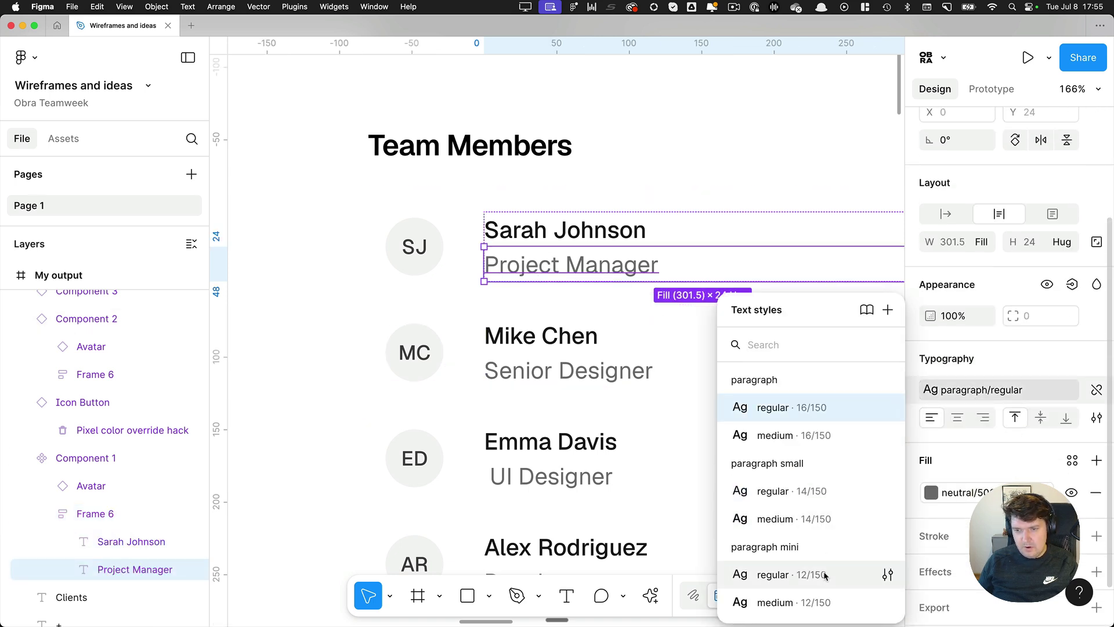
{"action": "left_click", "coordinate": [824, 491]}
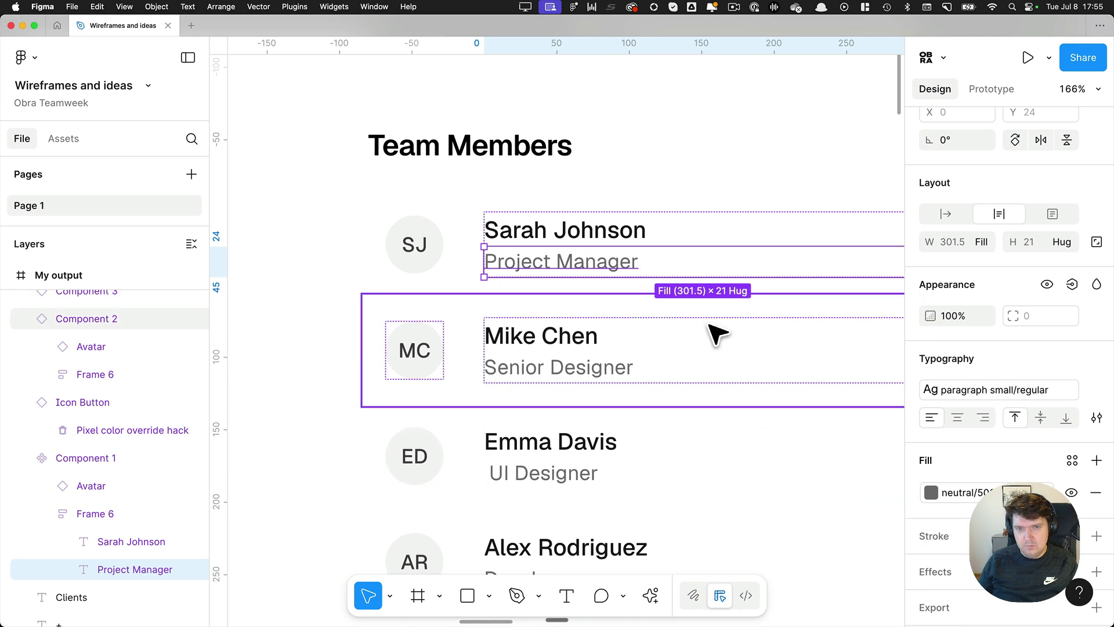
Set the gap between the avatar and the text stack in Component 1 to 16
{"action": "left_click", "coordinate": [462, 244]}
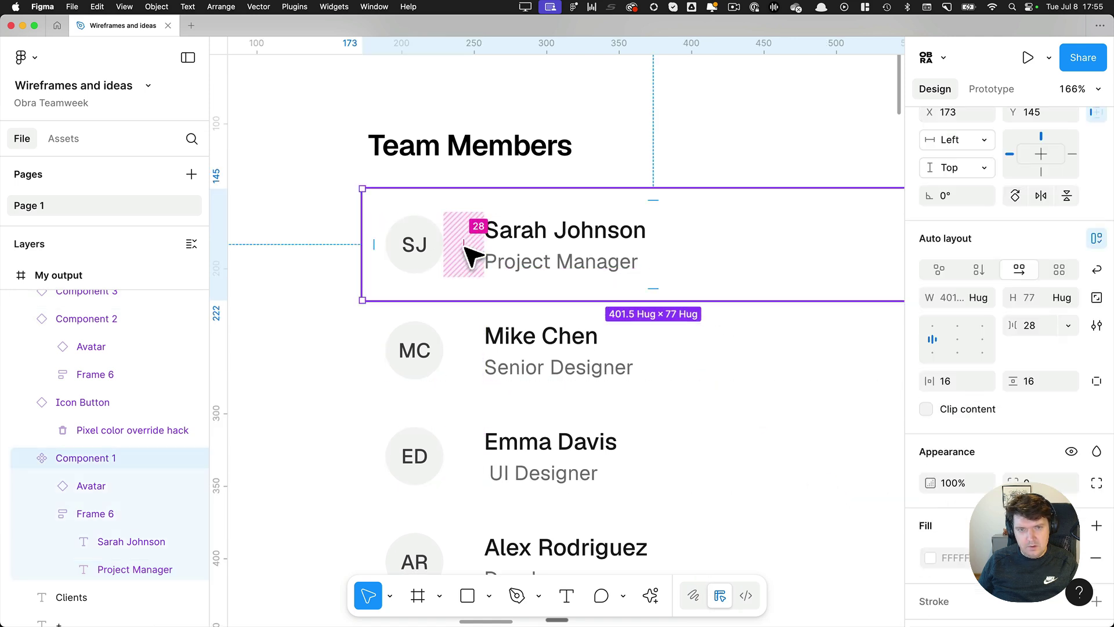
{"action": "double_click", "coordinate": [499, 238]}
{"action": "key", "text": "alt"}
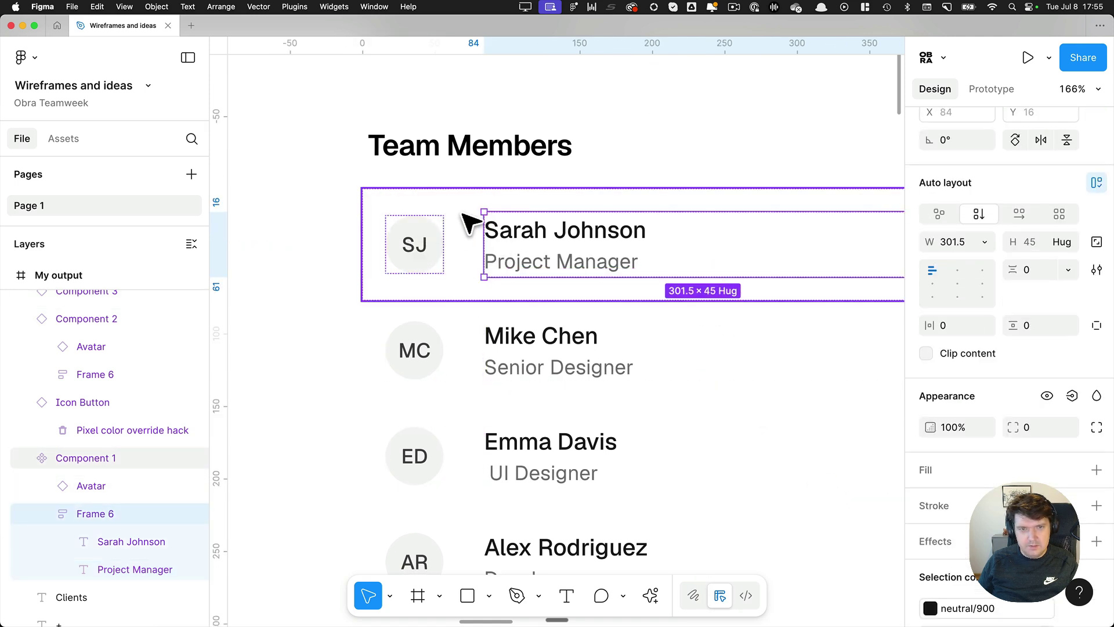
{"action": "left_click", "coordinate": [736, 248]}
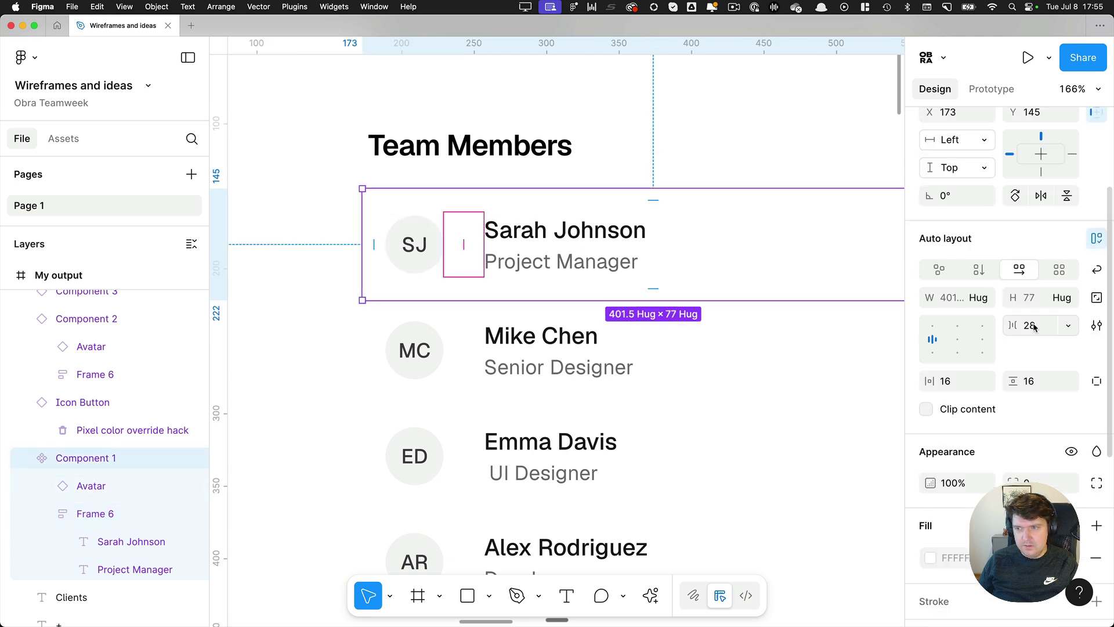
{"action": "type", "text": "16"}
{"action": "key", "text": "Return"}
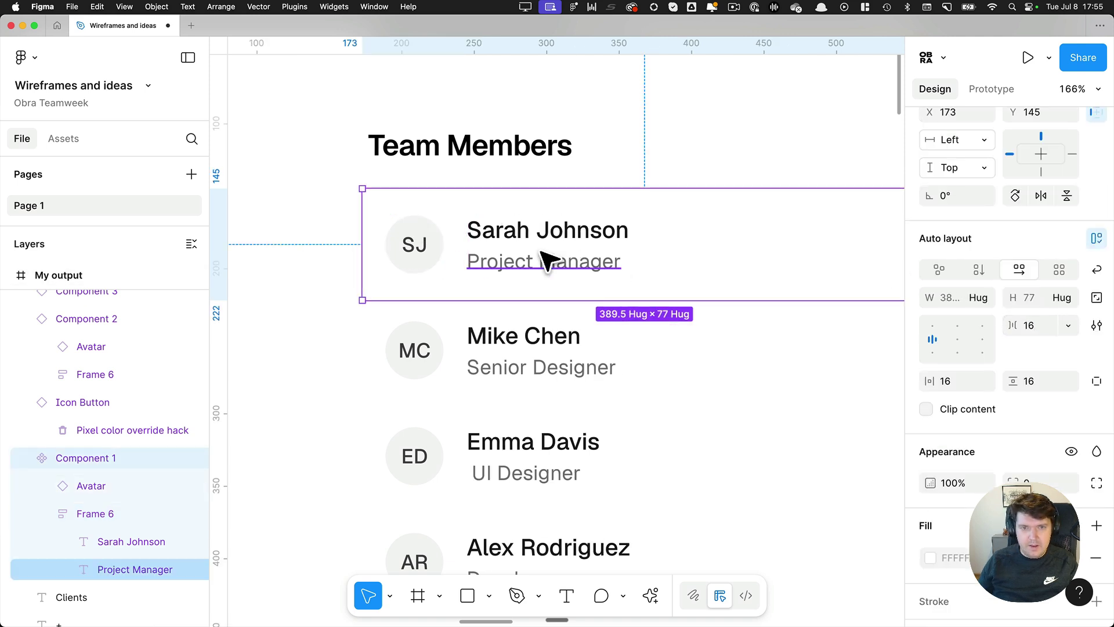
Narrow Component 1 to a fixed width of 274 and move it out onto the canvas above the My output frame
{"action": "scroll", "coordinate": [540, 251], "scroll_direction": "down", "scroll_amount": 5}
{"action": "scroll", "coordinate": [574, 252], "scroll_direction": "right", "scroll_amount": 3}
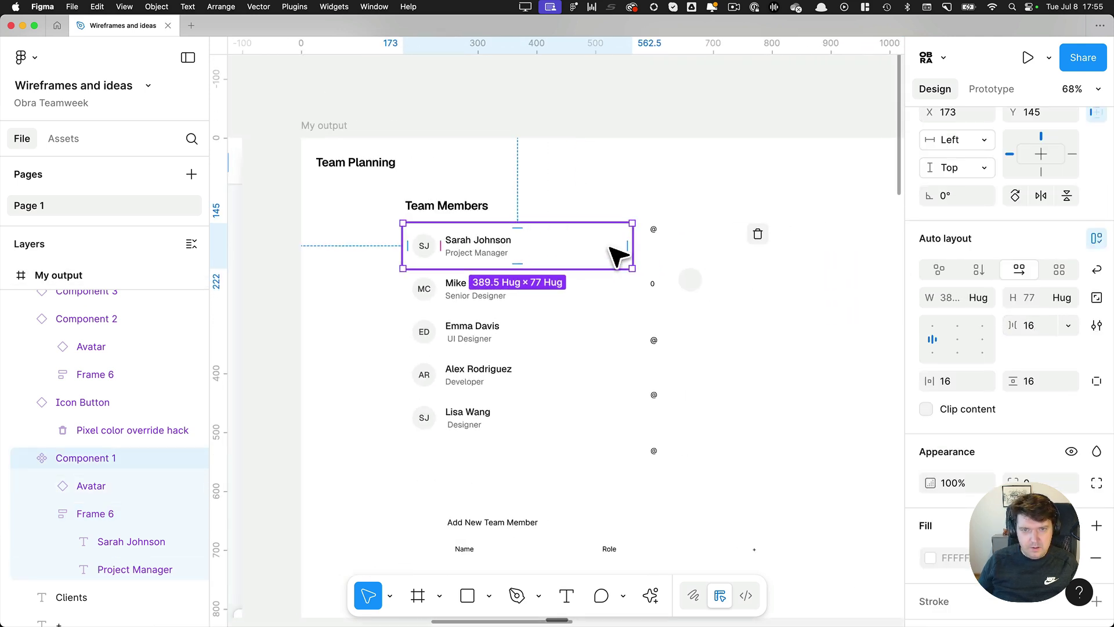
{"action": "left_click", "coordinate": [989, 297]}
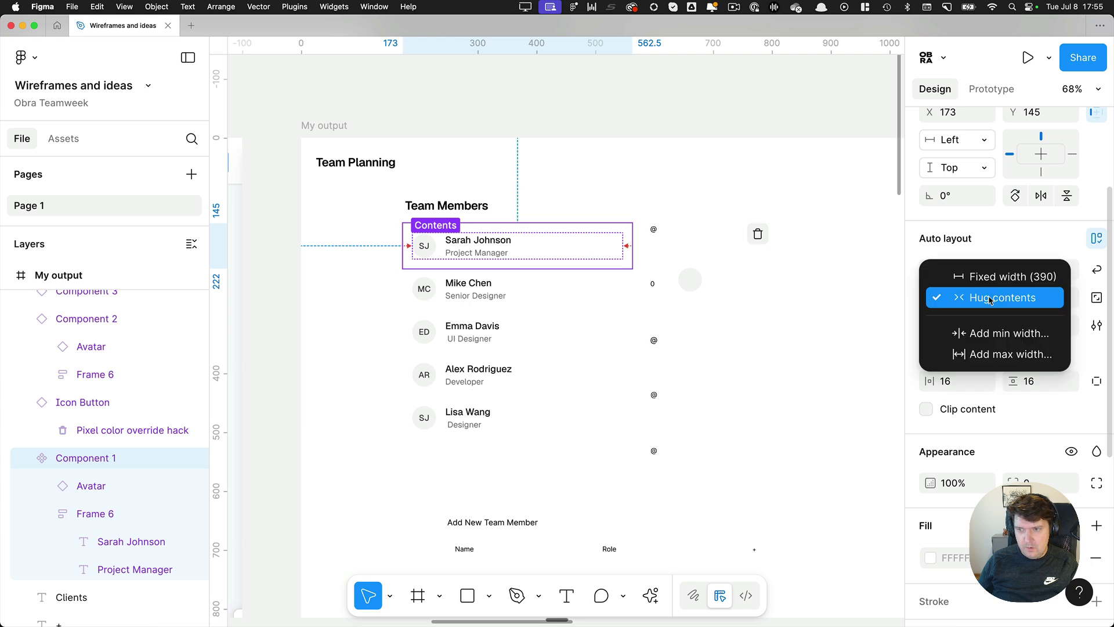
{"action": "left_click", "coordinate": [879, 279]}
{"action": "left_click_drag", "start_coordinate": [632, 267], "coordinate": [652, 100]}
{"action": "scroll", "coordinate": [659, 110], "scroll_direction": "up", "scroll_amount": 3}
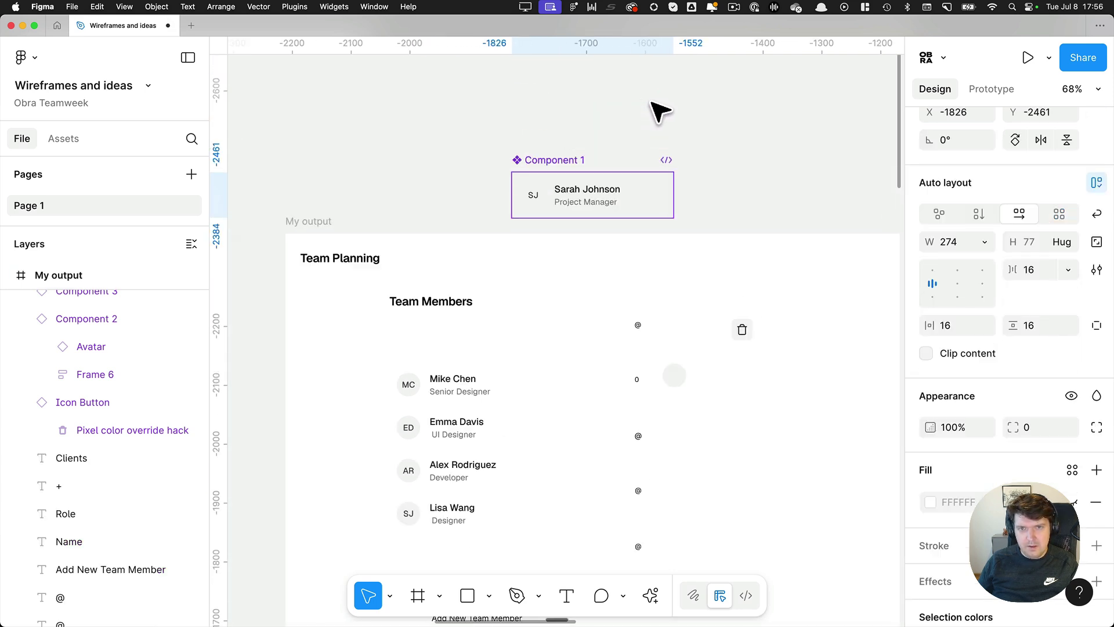
Rename Component 1 to "Team member"
{"action": "key", "text": "super+r"}
{"action": "type", "text": "Team mem"}
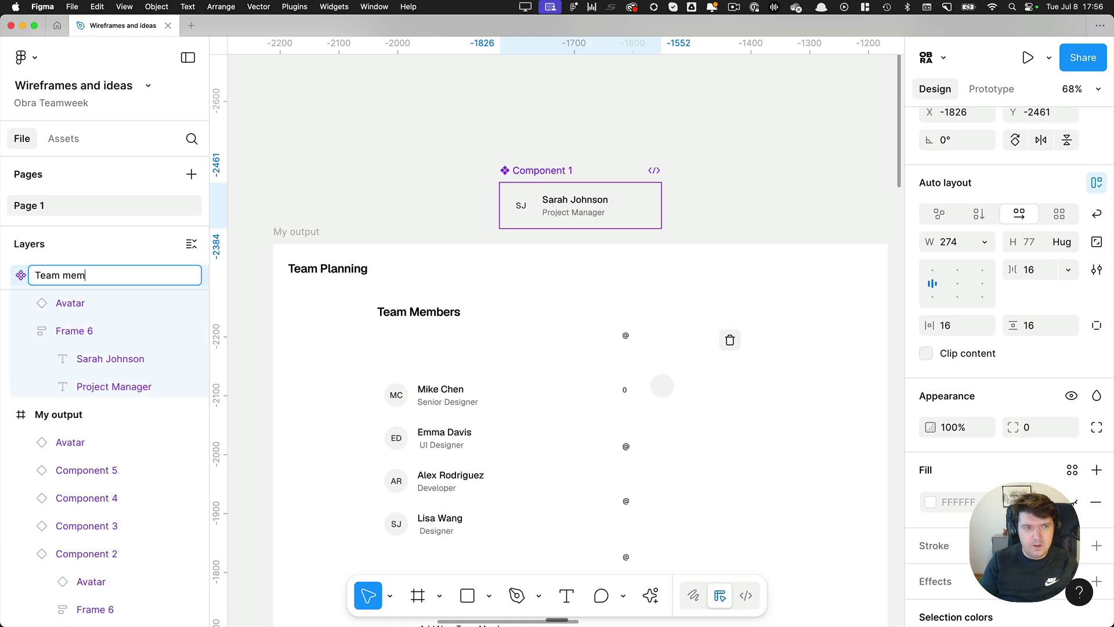
{"action": "type", "text": "ber"}
{"action": "key", "text": "Return"}
{"action": "left_click", "coordinate": [783, 124]}
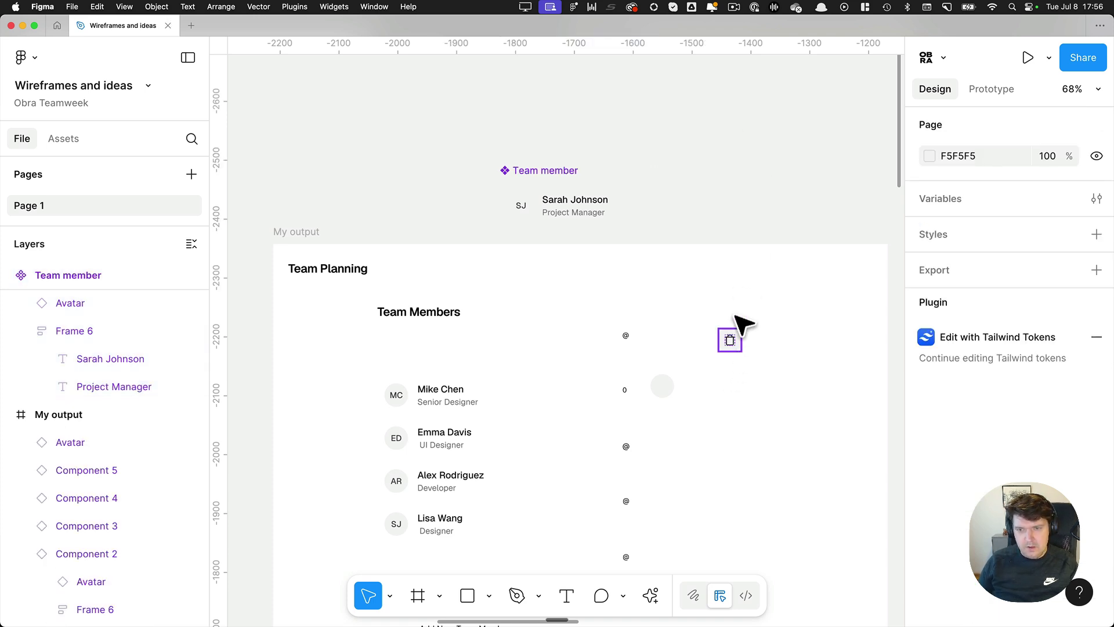
Place an instance of Team member beside the main component above My output, and move the trash icon button next to that instance
{"action": "left_click_drag", "start_coordinate": [731, 341], "coordinate": [736, 224]}
{"action": "left_click_drag", "start_coordinate": [582, 194], "coordinate": [626, 168]}
{"action": "left_click", "coordinate": [727, 184]}
{"action": "left_click_drag", "start_coordinate": [733, 203], "coordinate": [723, 158]}
{"action": "left_click", "coordinate": [779, 193]}
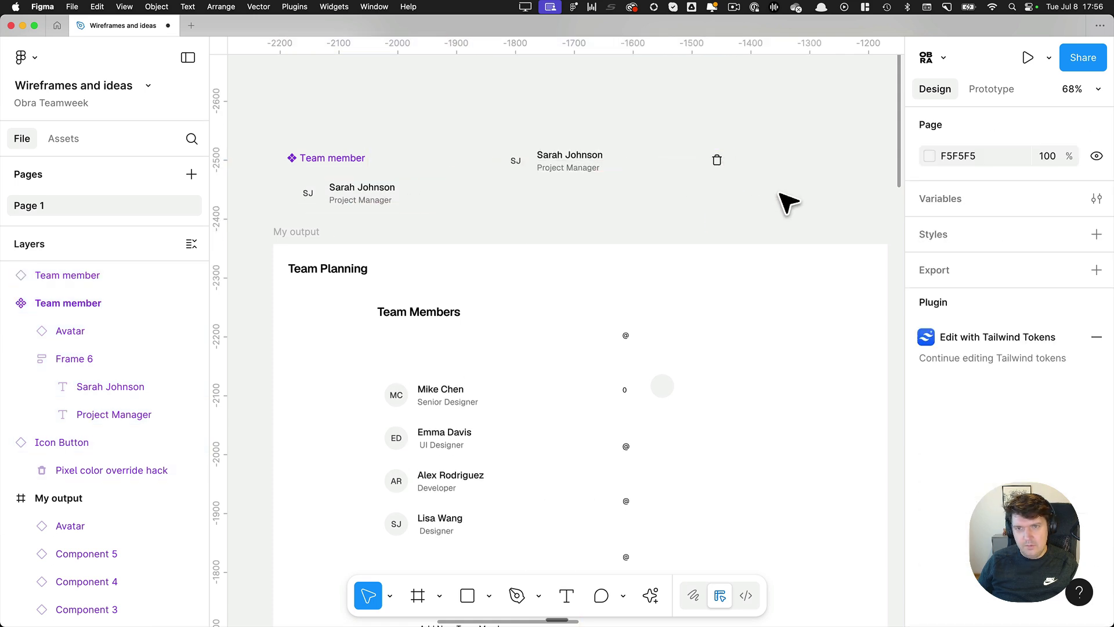
Combine the Team member instance and the trash icon button into one component and move it into the My output frame
{"action": "left_click_drag", "start_coordinate": [778, 224], "coordinate": [763, 198]}
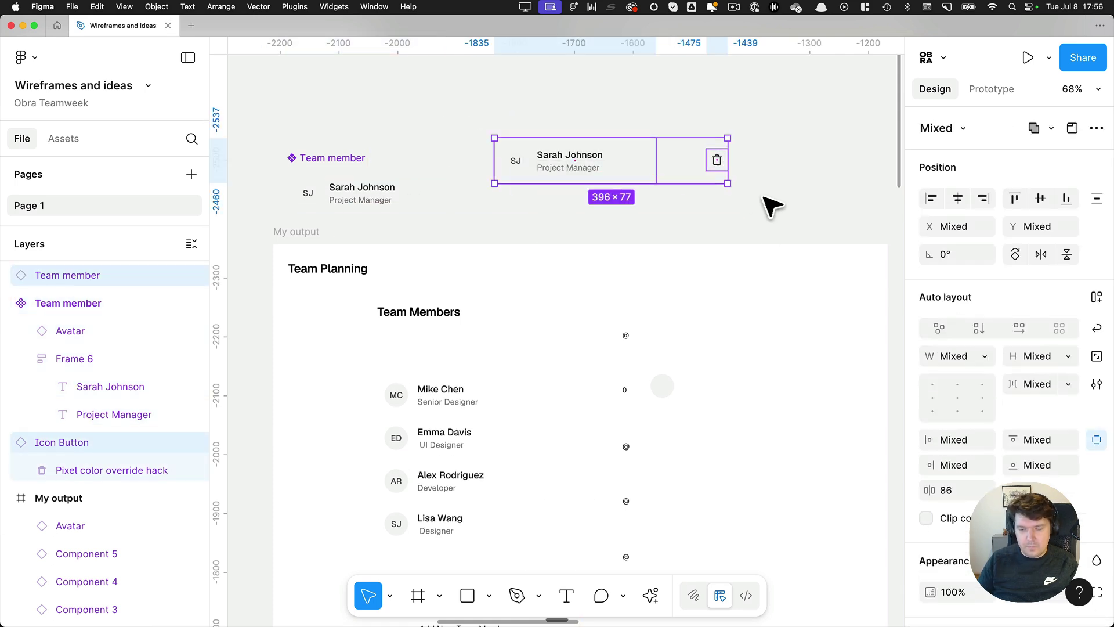
{"action": "key", "text": "super+alt+k"}
{"action": "left_click", "coordinate": [762, 196]}
{"action": "left_click_drag", "start_coordinate": [593, 166], "coordinate": [575, 291]}
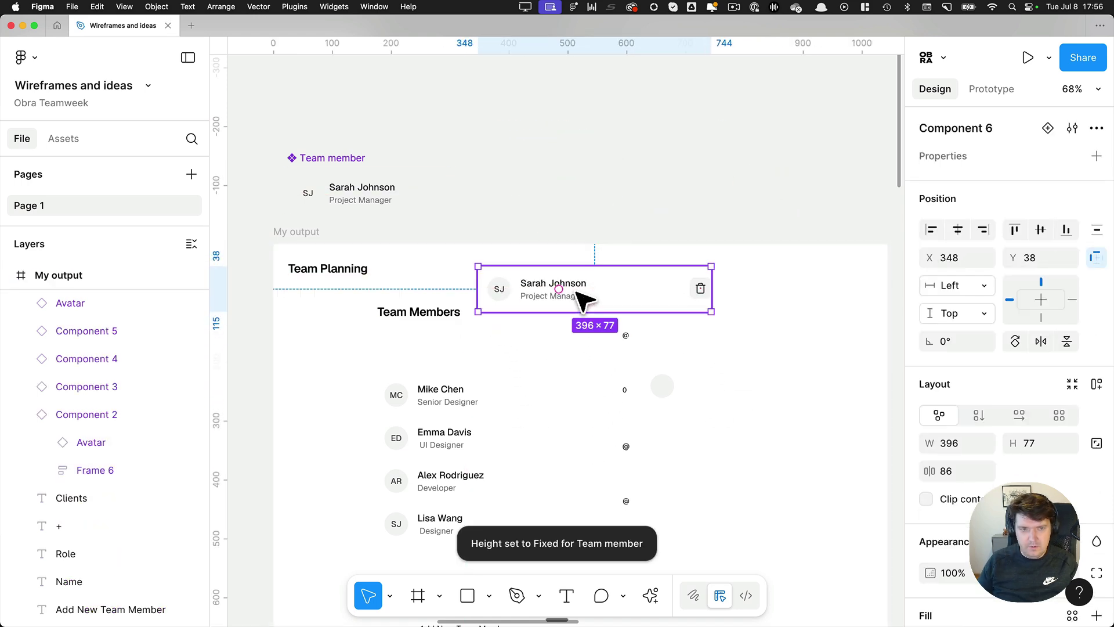
Rename the new component as "Team member row"
{"action": "key", "text": "super+t"}
{"action": "key", "text": "super+w"}
{"action": "key", "text": "super+r"}
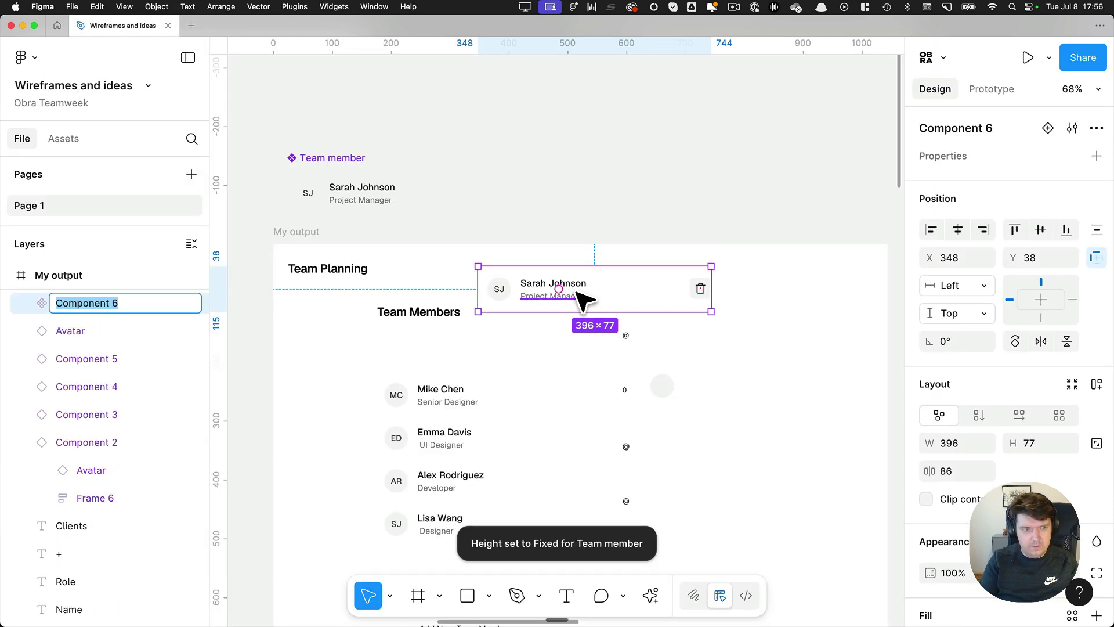
{"action": "type", "text": "Team member ro"}
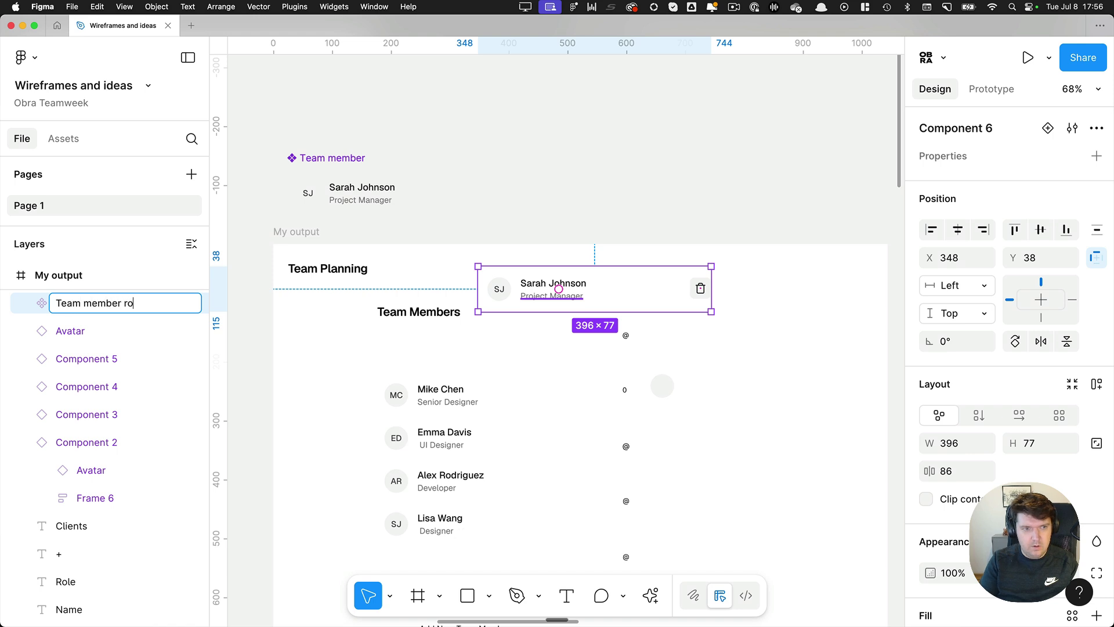
{"action": "type", "text": "w"}
{"action": "key", "text": "Return"}
Place an instance of Team member row to the right of the Team Members list in My output, with the main component above the frame
{"action": "left_click_drag", "start_coordinate": [621, 291], "coordinate": [754, 311]}
{"action": "scroll", "coordinate": [714, 351], "scroll_direction": "down", "scroll_amount": 3}
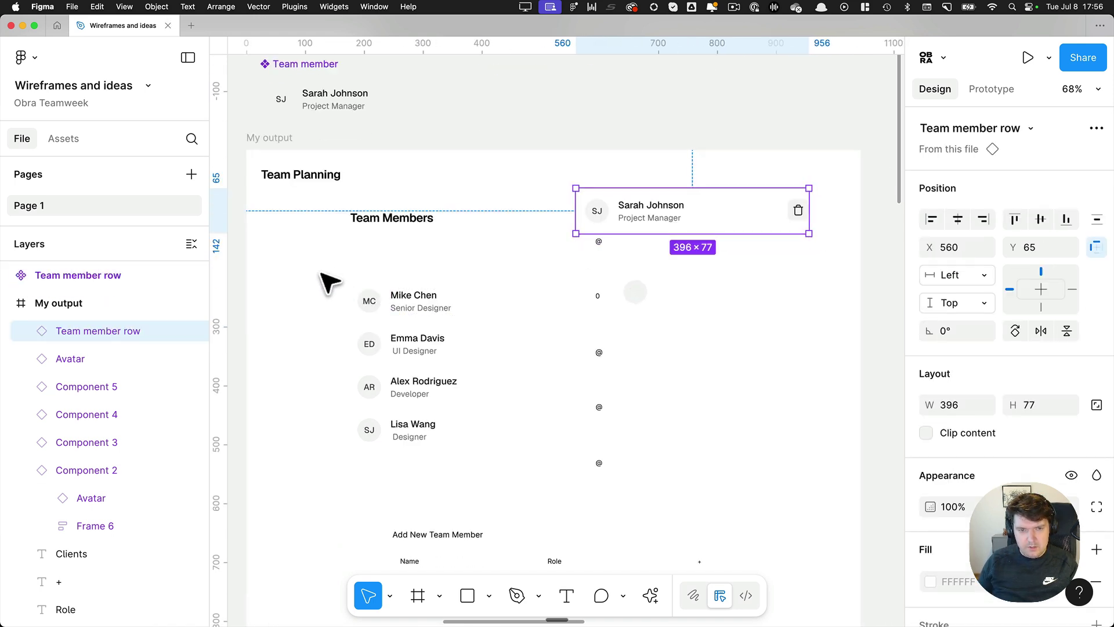
{"action": "left_click_drag", "start_coordinate": [328, 282], "coordinate": [485, 440]}
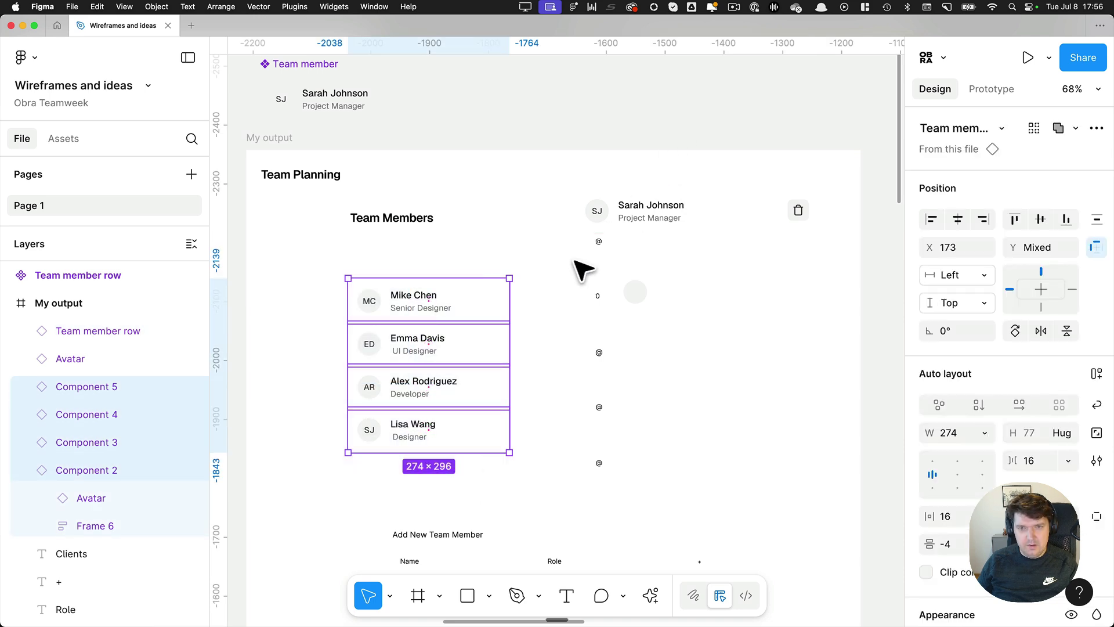
Delete the stray @ and 0 symbols and the empty avatar circle beside the member list in My output
{"action": "left_click_drag", "start_coordinate": [568, 244], "coordinate": [698, 484]}
{"action": "scroll", "coordinate": [653, 394], "scroll_direction": "down", "scroll_amount": 5}
{"action": "left_click_drag", "start_coordinate": [642, 336], "coordinate": [843, 135]}
{"action": "key", "text": "Delete"}
{"action": "scroll", "coordinate": [593, 365], "scroll_direction": "up", "scroll_amount": 1}
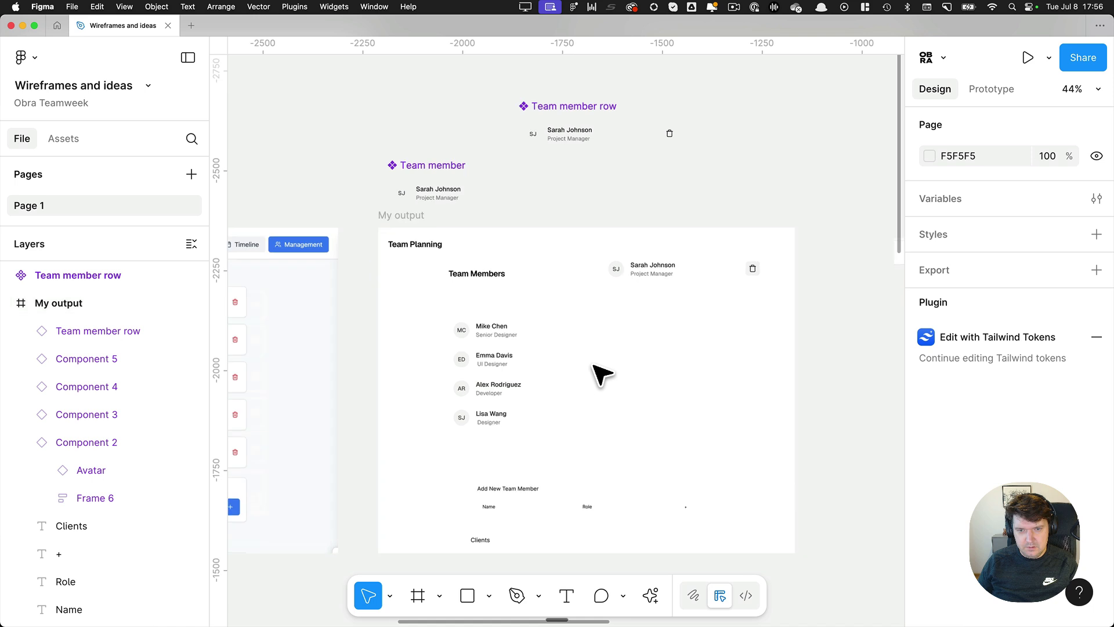
Duplicate the Team member row instance downward at even spacing to make a stack of five rows
{"action": "scroll", "coordinate": [598, 372], "scroll_direction": "up", "scroll_amount": 3}
{"action": "left_click_drag", "start_coordinate": [700, 252], "coordinate": [706, 317]}
{"action": "key", "text": "super+d"}
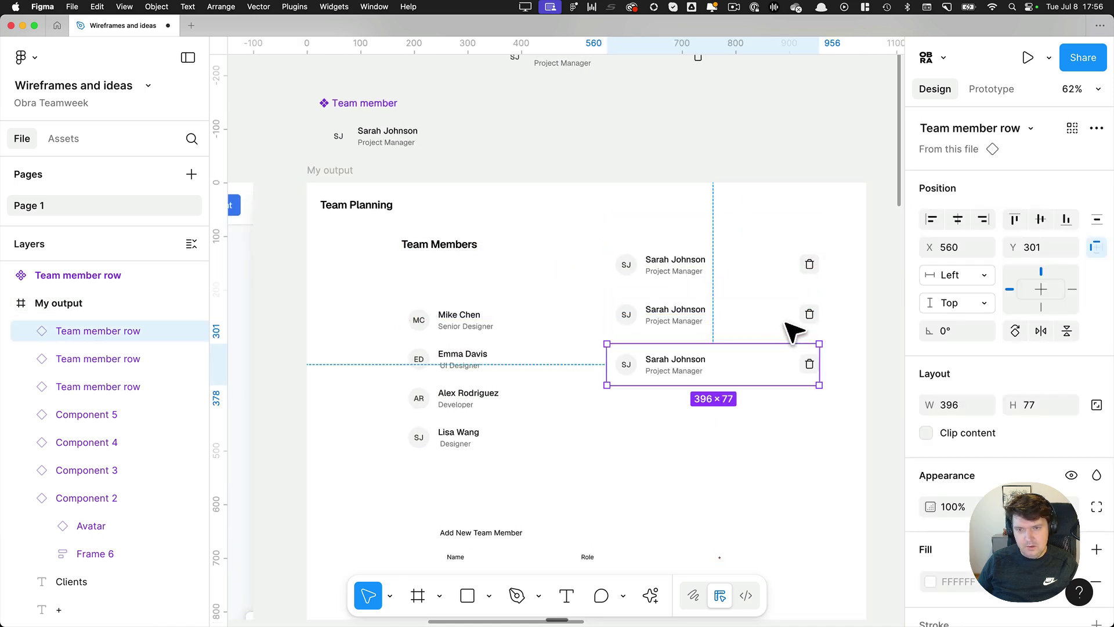
{"action": "key", "text": "super+d"}
{"action": "key", "text": "super+d"}
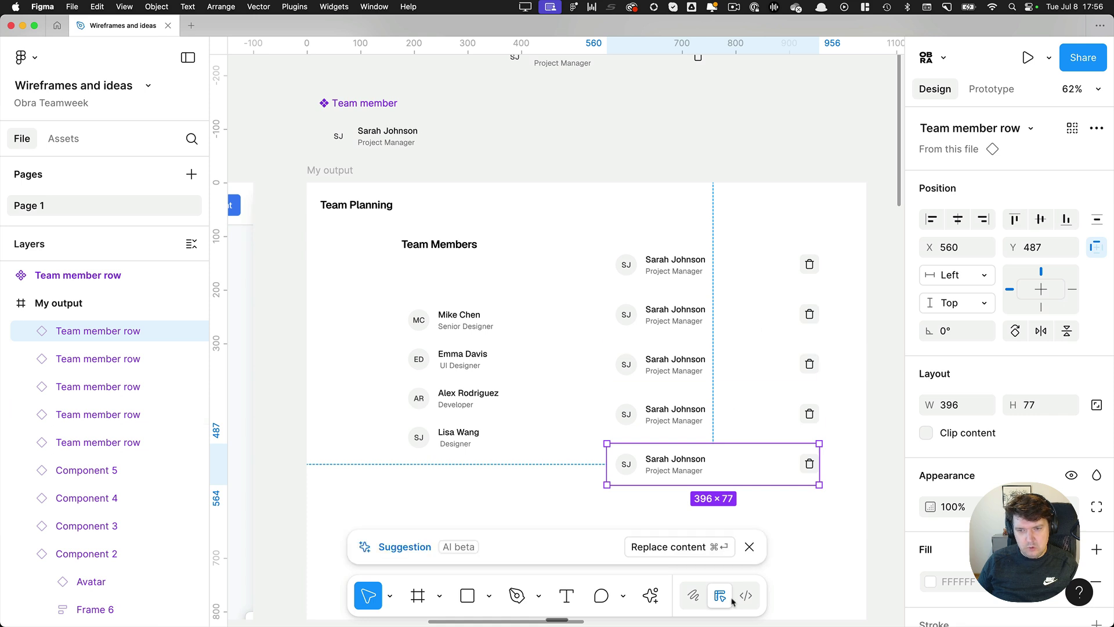
{"action": "left_click", "coordinate": [748, 548]}
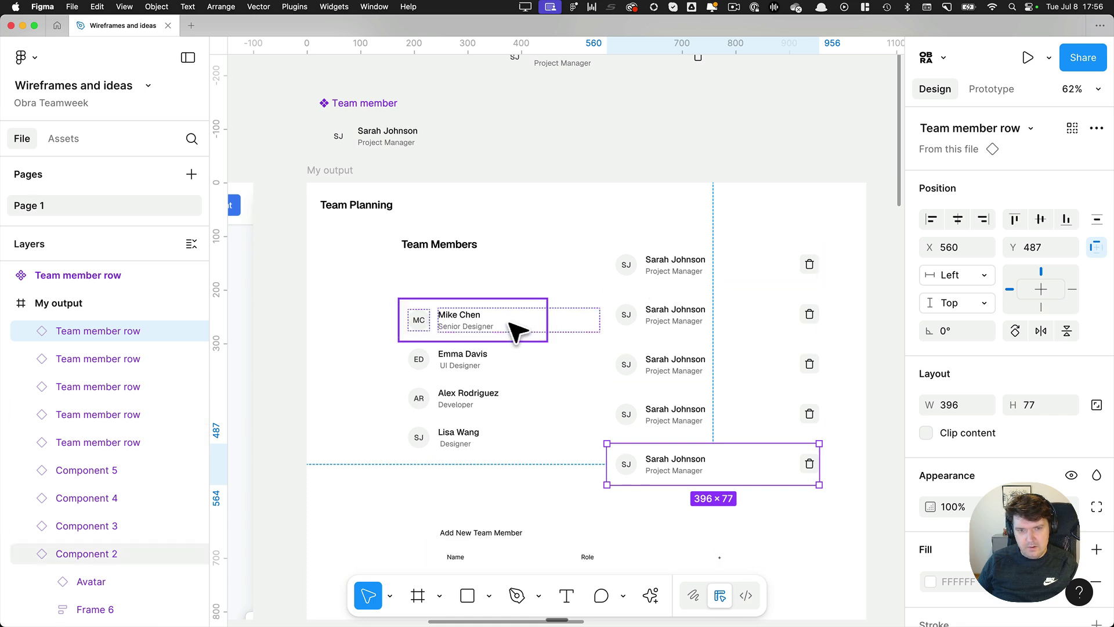
Copy the member name and the role "Senior Designer" from the old list's first entry into the second Team member row
{"action": "left_click", "coordinate": [466, 320], "text": "super"}
{"action": "double_click", "coordinate": [467, 320]}
{"action": "key", "text": "super+c"}
{"action": "left_click", "coordinate": [692, 311]}
{"action": "key", "text": "super+a"}
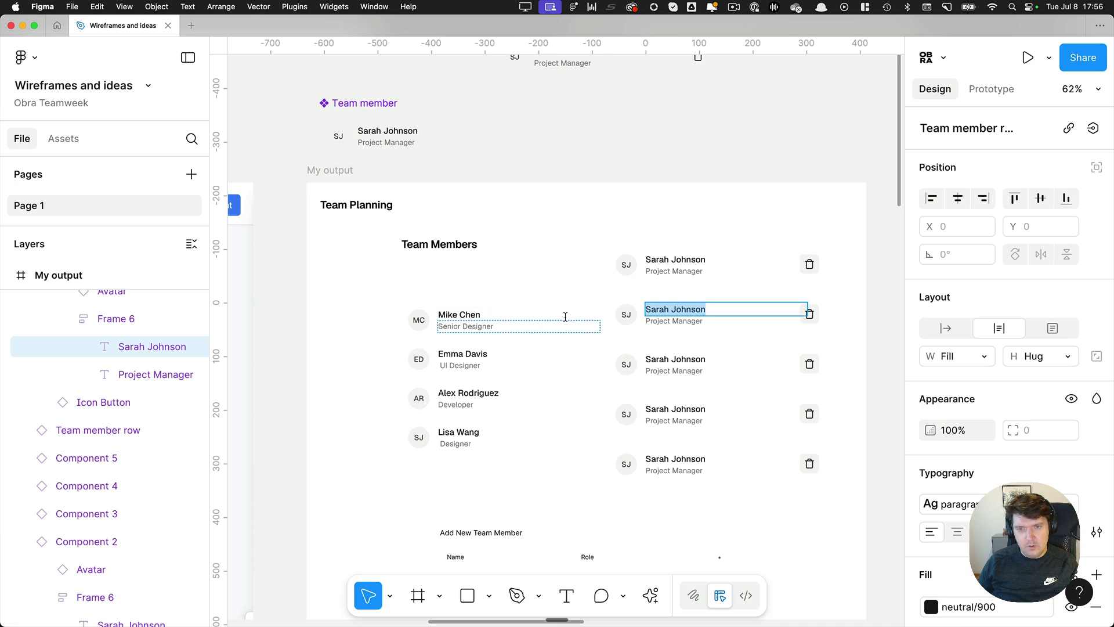
{"action": "left_click", "coordinate": [683, 321]}
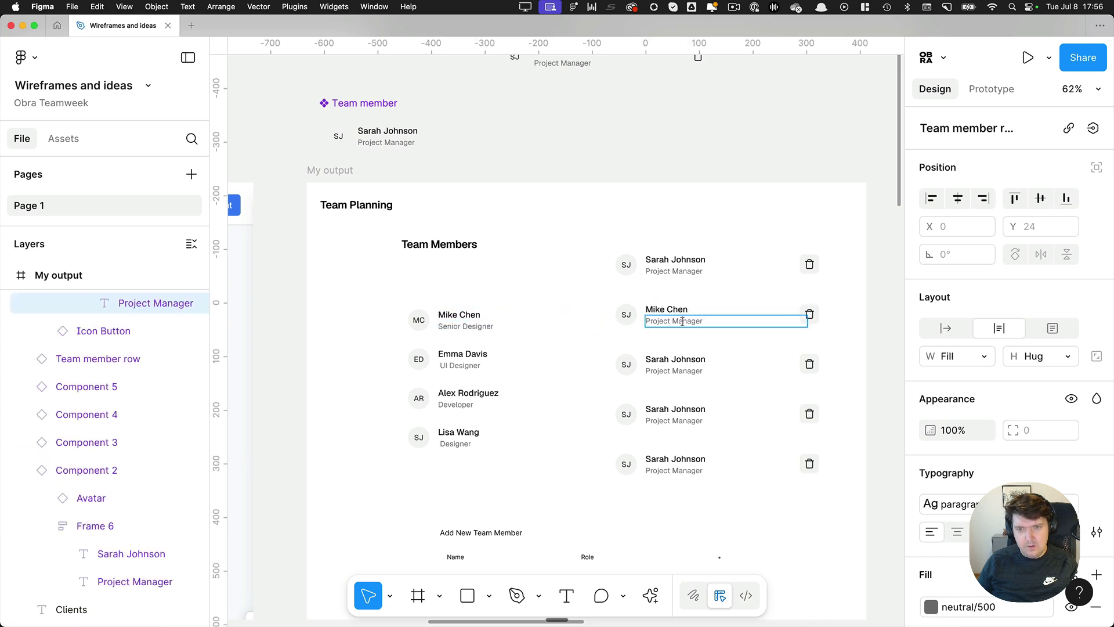
Set the second row's avatar to that member's initials and delete the old Senior Designer entry
{"action": "left_click", "coordinate": [419, 320]}
{"action": "left_click", "coordinate": [621, 315]}
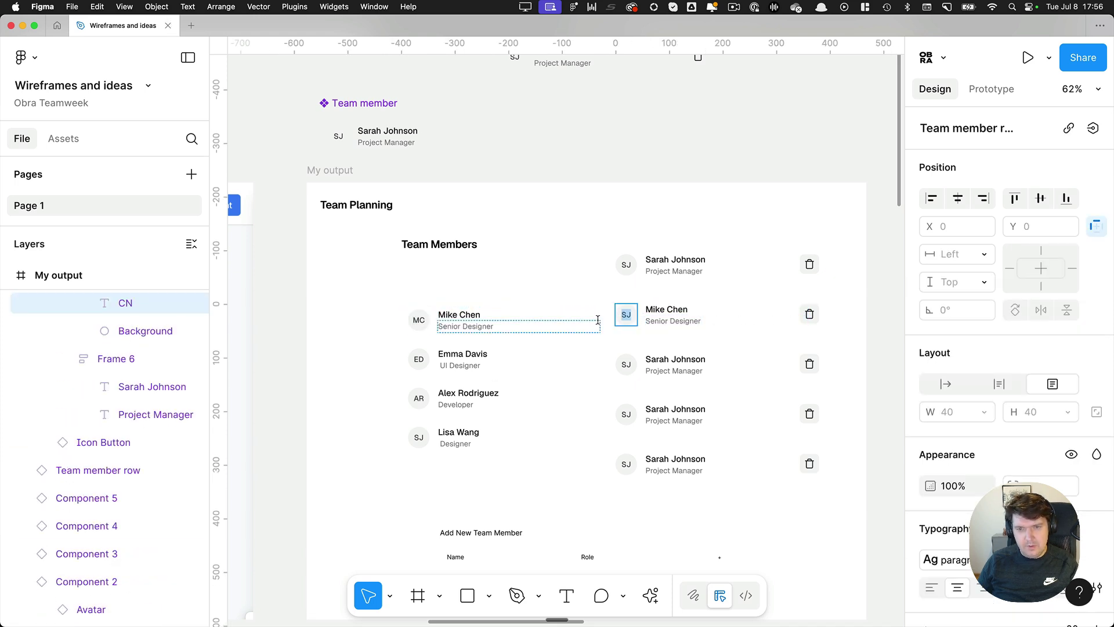
{"action": "type", "text": "MC"}
{"action": "left_click", "coordinate": [580, 323]}
{"action": "left_click", "coordinate": [578, 280]}
{"action": "scroll", "coordinate": [583, 285], "scroll_direction": "down", "scroll_amount": 5}
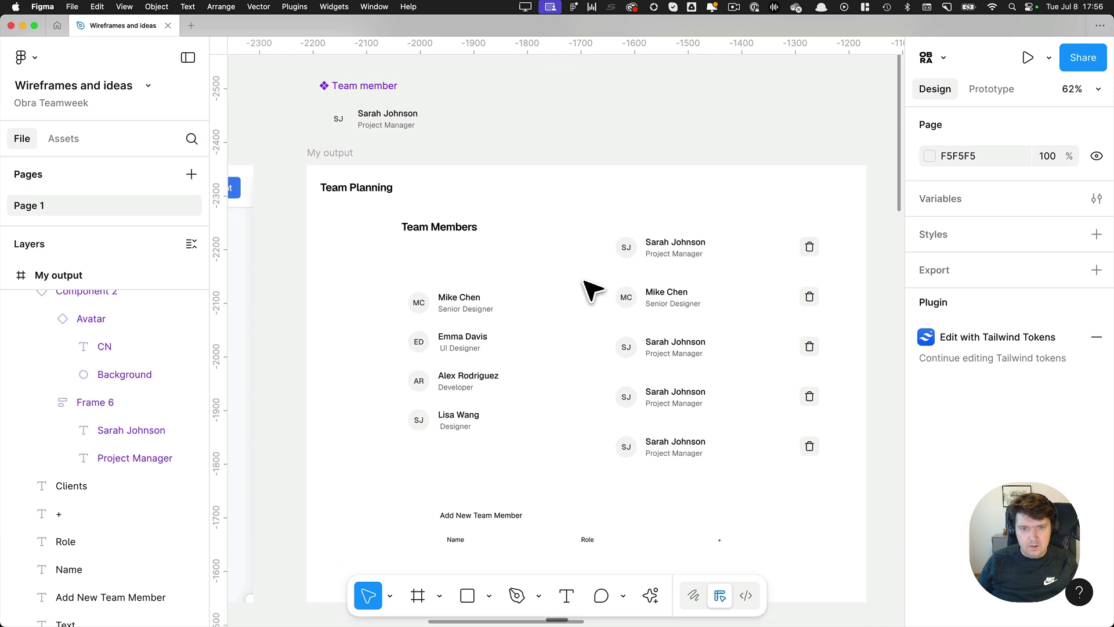
{"action": "left_click", "coordinate": [485, 278]}
{"action": "key", "text": "Delete"}
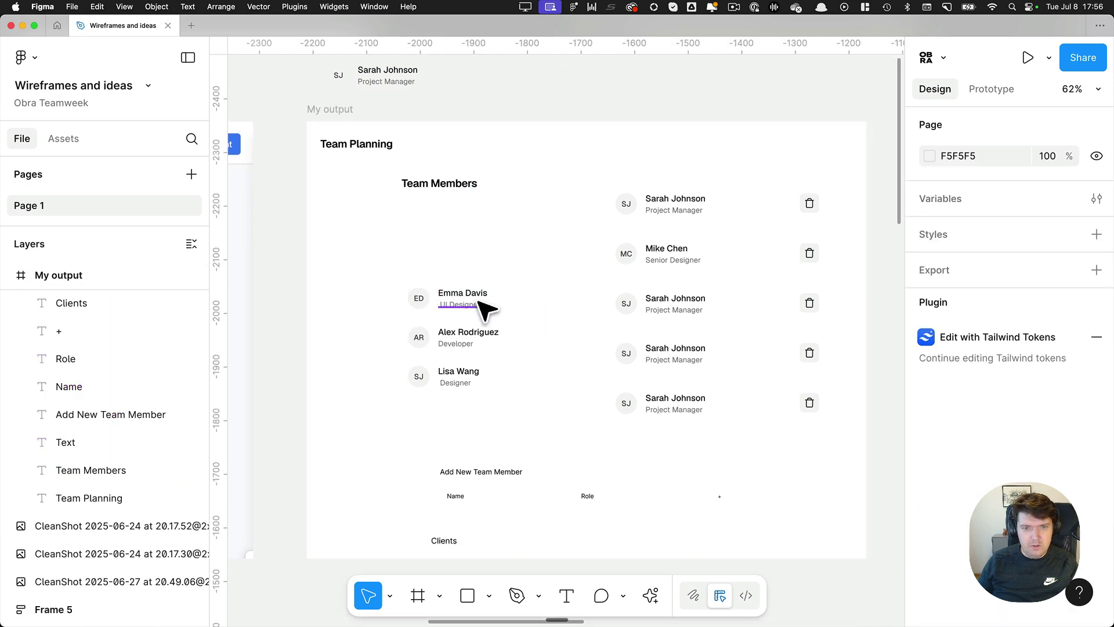
Transfer the name, the role "UI Designer" and the avatar initials from the old list into the third Team member row
{"action": "double_click", "coordinate": [463, 294]}
{"action": "left_click", "coordinate": [715, 312]}
{"action": "double_click", "coordinate": [699, 300]}
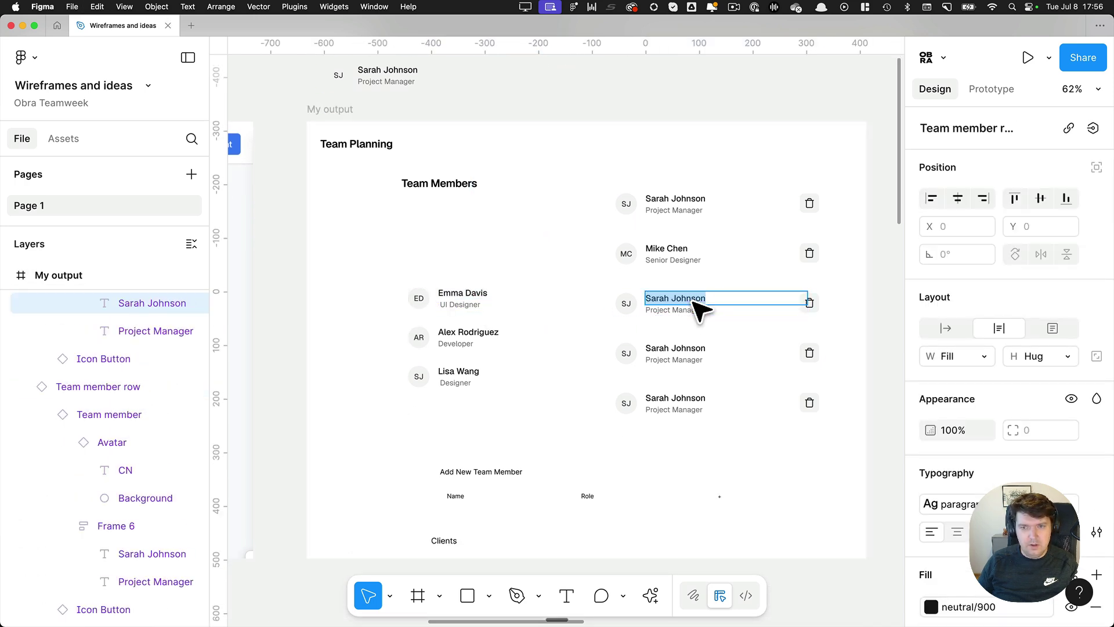
{"action": "key", "text": "super+v"}
{"action": "double_click", "coordinate": [479, 306]}
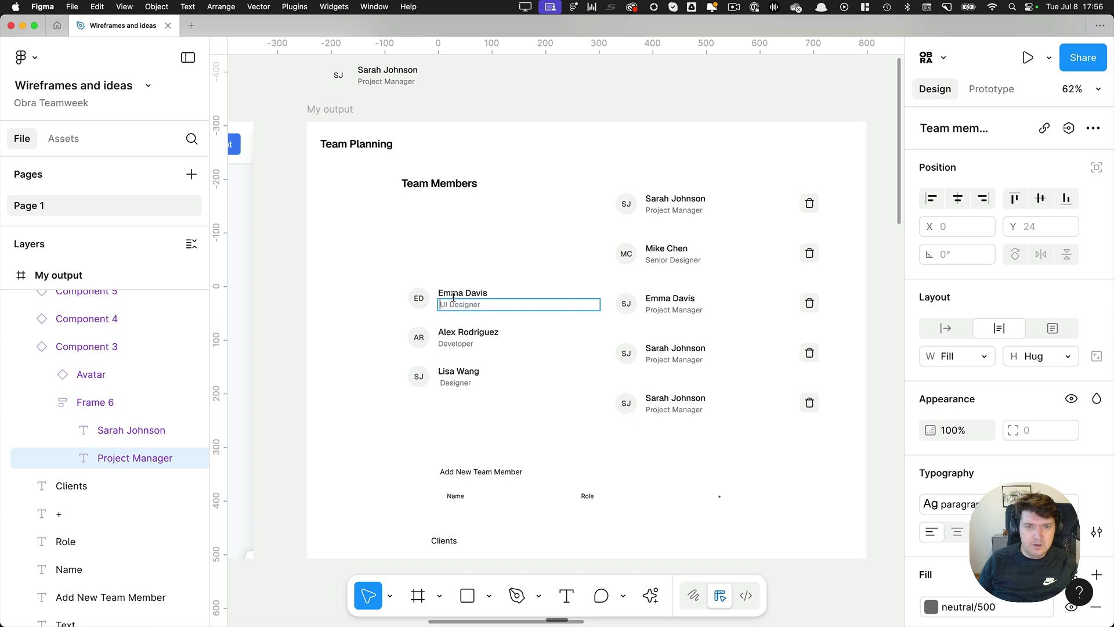
{"action": "key", "text": "super+x"}
{"action": "double_click", "coordinate": [673, 310]}
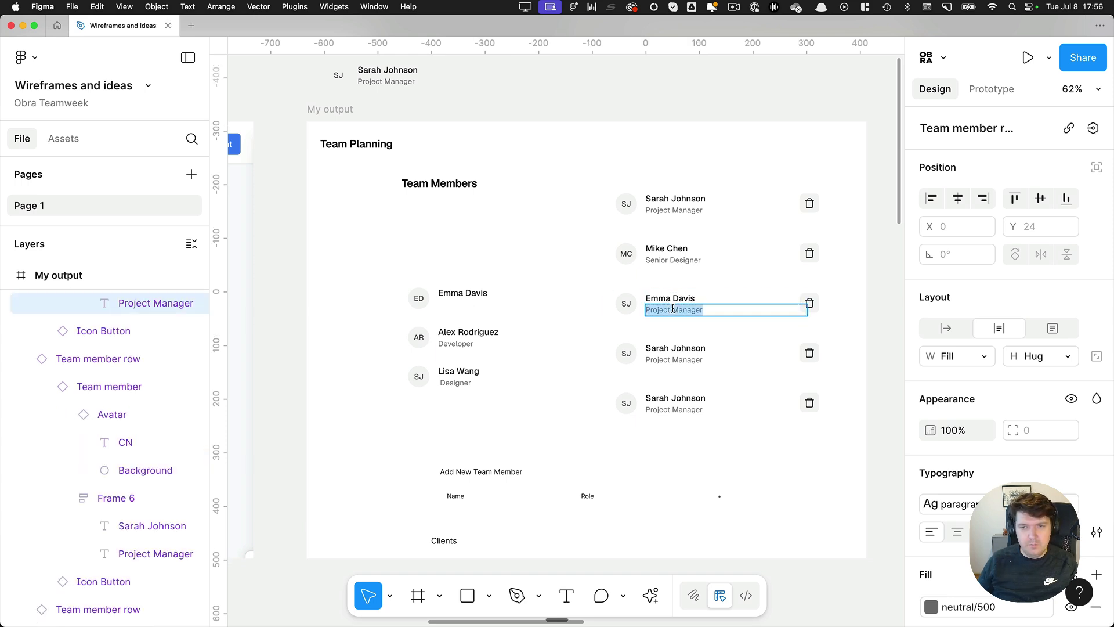
{"action": "key", "text": "super+v"}
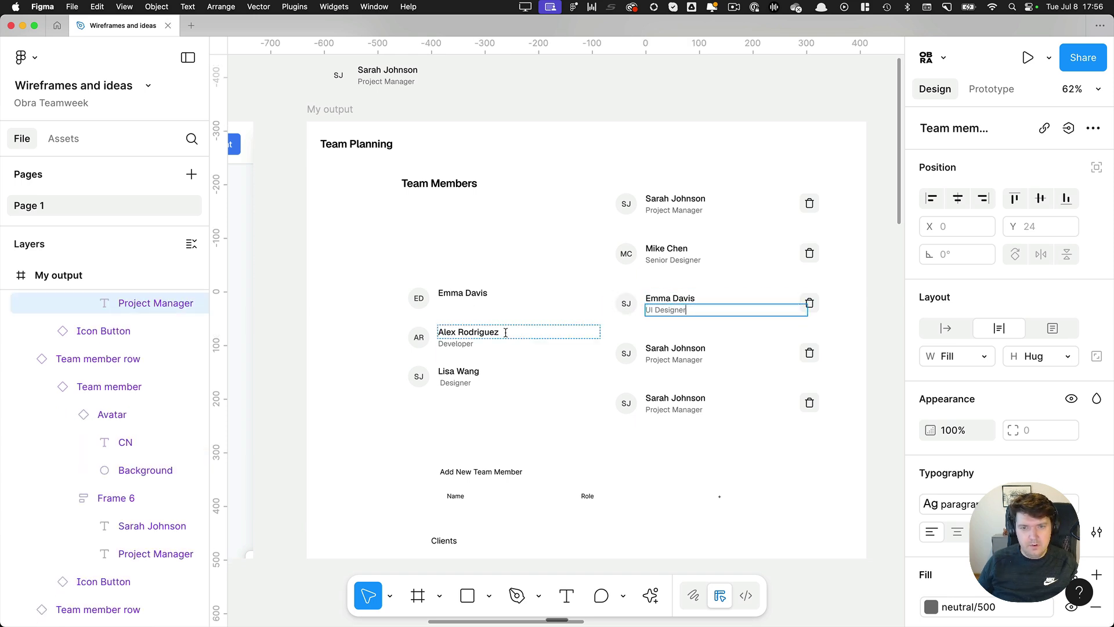
{"action": "left_click", "coordinate": [419, 297]}
{"action": "left_click", "coordinate": [626, 303]}
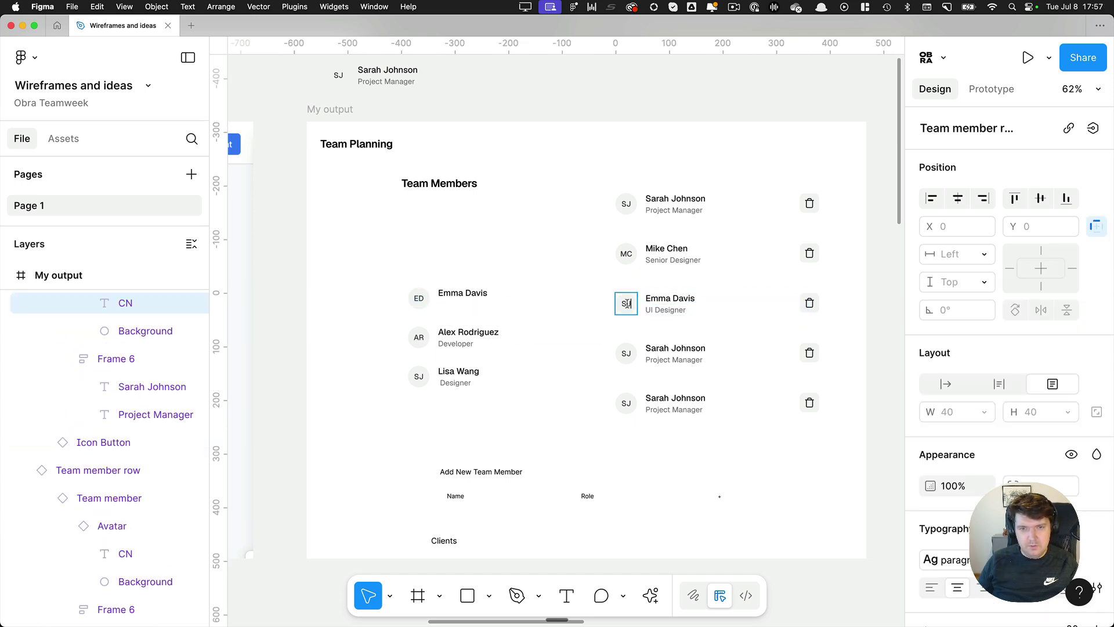
Transfer the name, the role "Developer" and the avatar initials from the old list into the fourth Team member row
{"action": "double_click", "coordinate": [469, 331]}
{"action": "key", "text": "super+c"}
{"action": "double_click", "coordinate": [676, 348]}
{"action": "key", "text": "super+v"}
{"action": "double_click", "coordinate": [541, 349]}
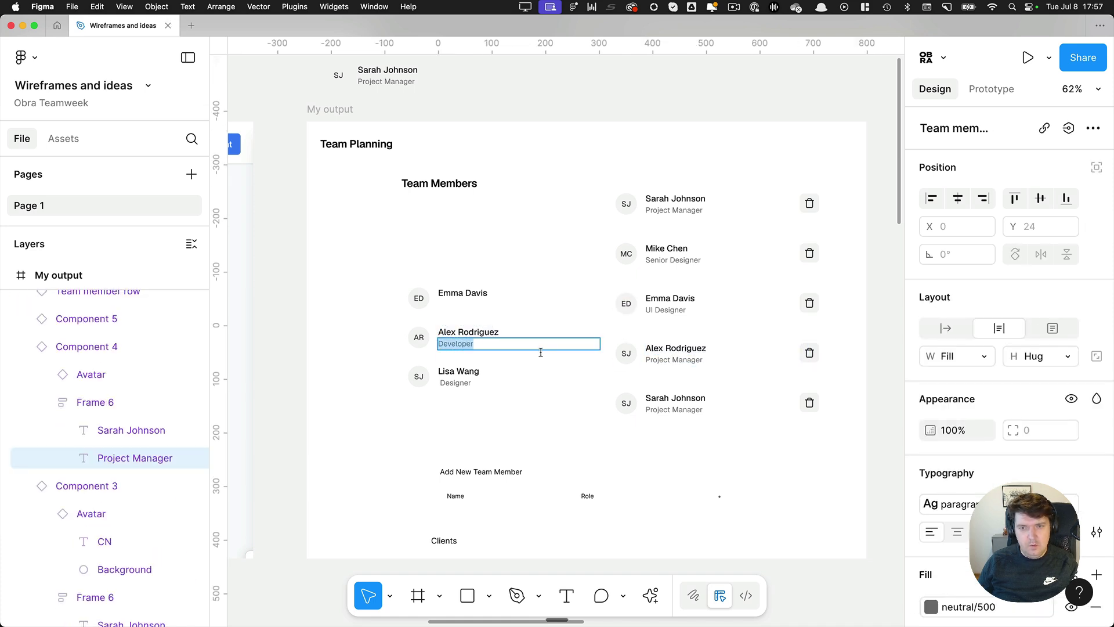
{"action": "key", "text": "super+x"}
{"action": "double_click", "coordinate": [673, 360]}
{"action": "key", "text": "super+v"}
{"action": "double_click", "coordinate": [419, 337]}
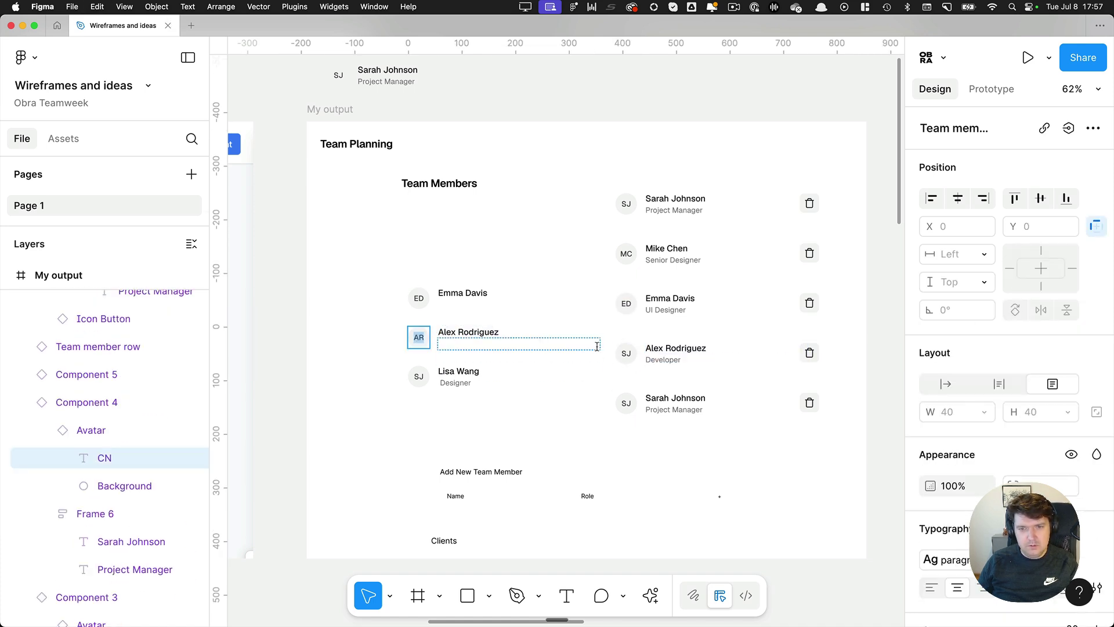
{"action": "double_click", "coordinate": [626, 353]}
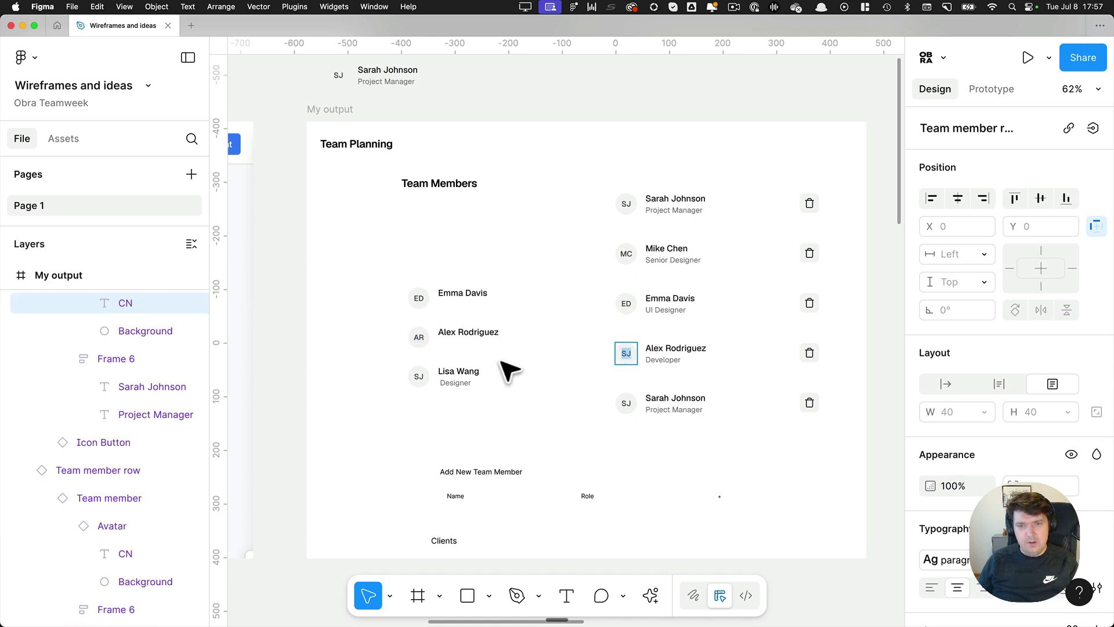
{"action": "key", "text": "super+v"}
Transfer the name, the role "Designer" and the avatar initials from the old list into the fifth Team member row
{"action": "double_click", "coordinate": [459, 371]}
{"action": "key", "text": "super+x"}
{"action": "double_click", "coordinate": [676, 397]}
{"action": "key", "text": "super+v"}
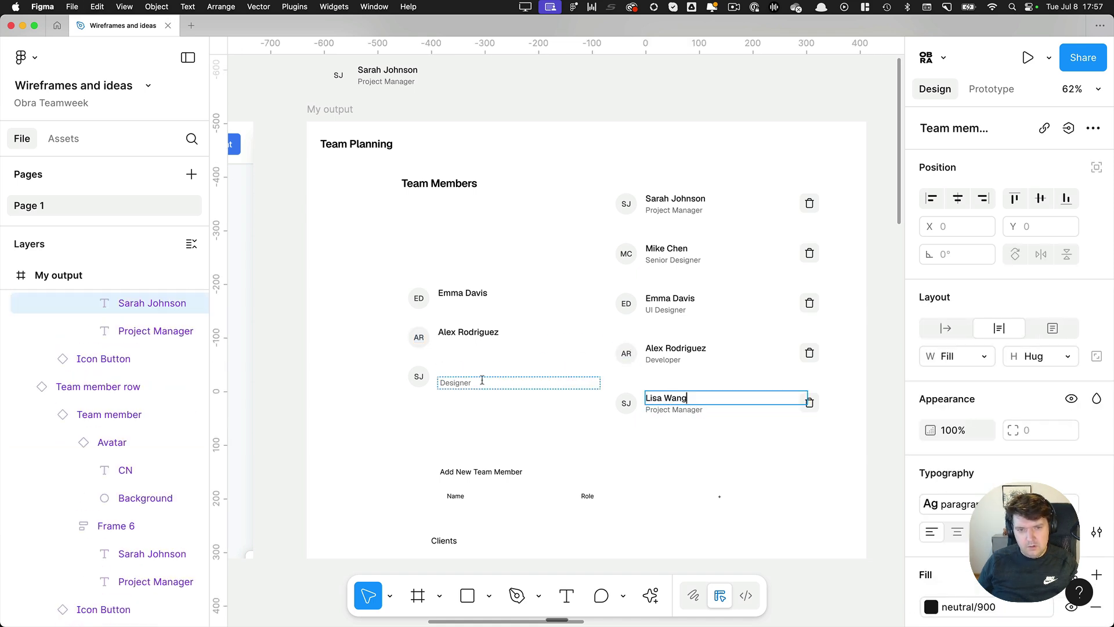
{"action": "double_click", "coordinate": [446, 382]}
{"action": "key", "text": "super+x"}
{"action": "double_click", "coordinate": [674, 409]}
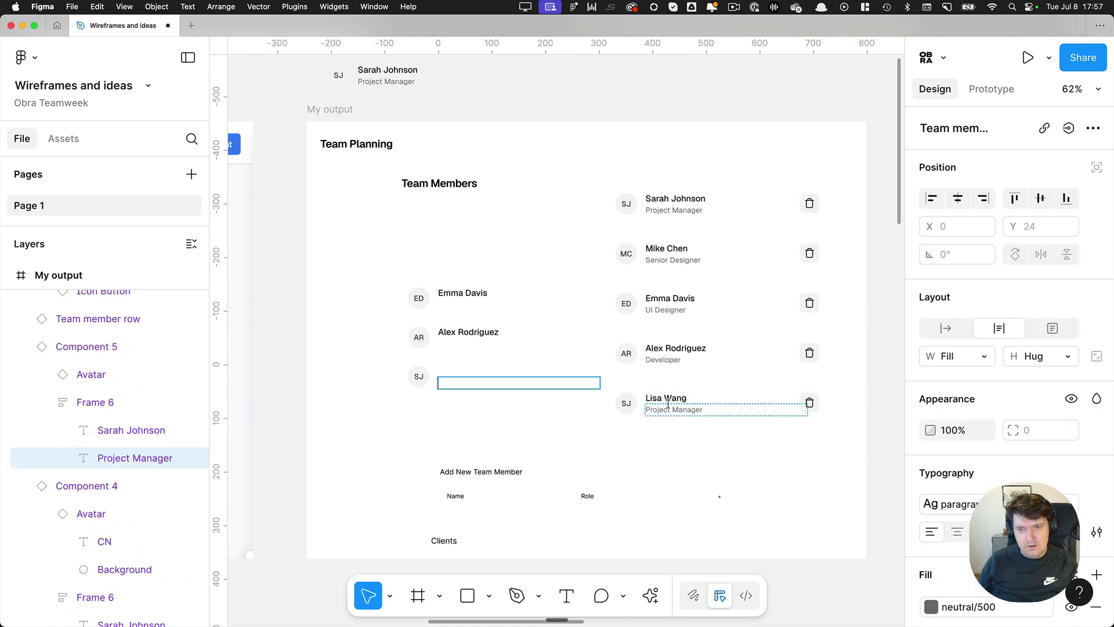
{"action": "double_click", "coordinate": [420, 377]}
{"action": "key", "text": "super+x"}
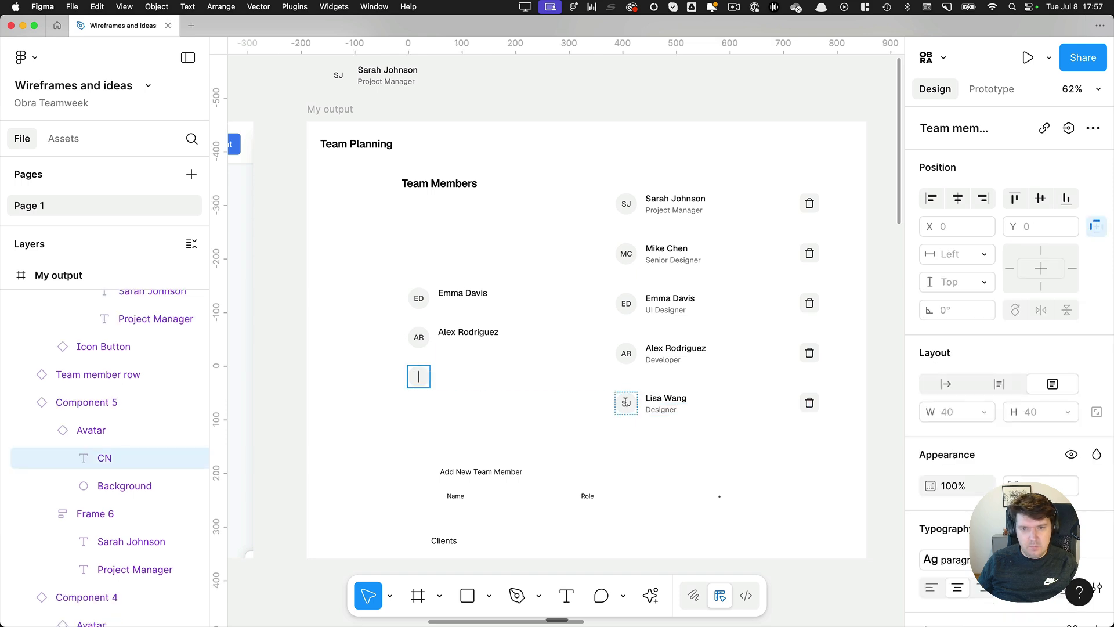
{"action": "double_click", "coordinate": [627, 403]}
{"action": "left_click", "coordinate": [577, 403]}
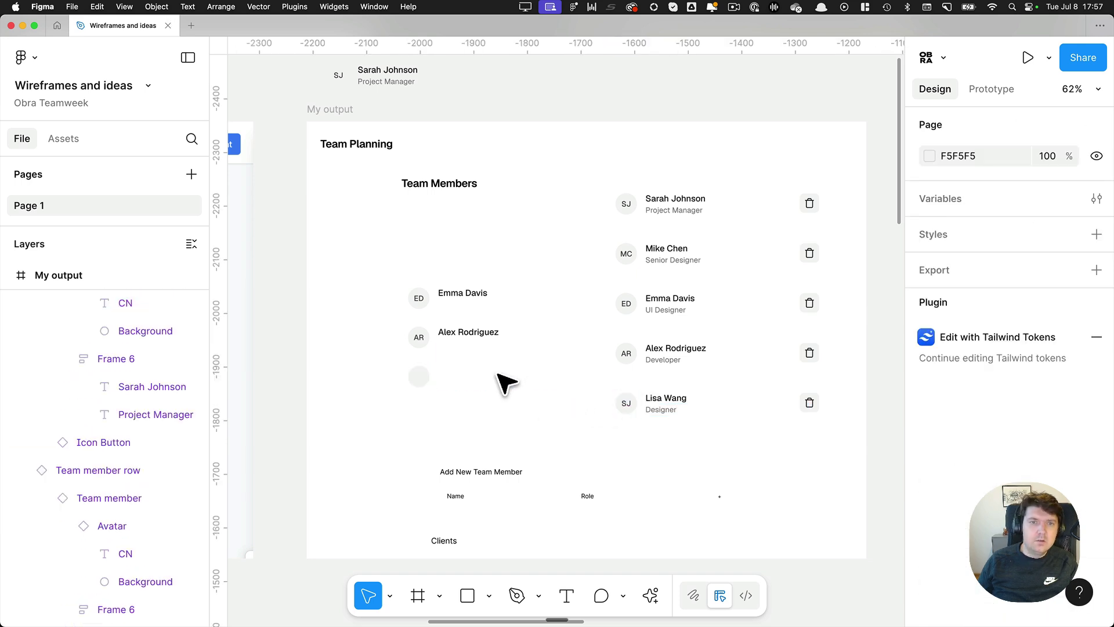
Delete the remaining old list entries and move the five Team member rows beneath the Team Members heading
{"action": "left_click", "coordinate": [459, 263]}
{"action": "key", "text": "BackSpace"}
{"action": "left_click_drag", "start_coordinate": [630, 173], "coordinate": [791, 497]}
{"action": "left_click_drag", "start_coordinate": [819, 355], "coordinate": [568, 353]}
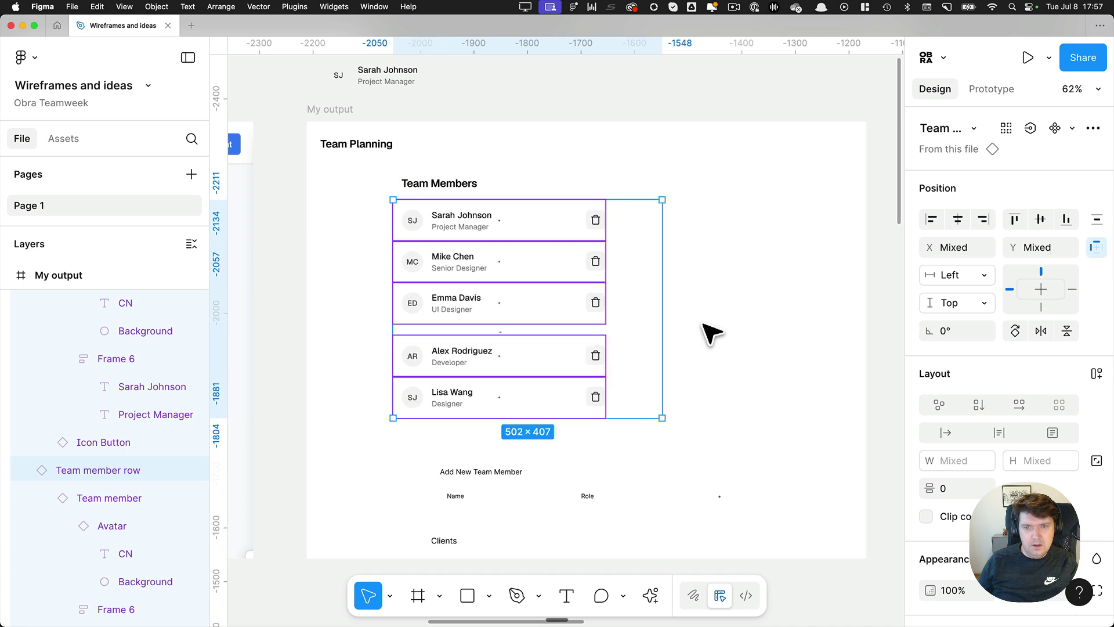
{"action": "left_click", "coordinate": [709, 331]}
Apply horizontal auto layout to the Team member row main component and set its item gap to 48
{"action": "left_click", "coordinate": [595, 220]}
{"action": "scroll", "coordinate": [747, 286], "scroll_direction": "up", "scroll_amount": 6}
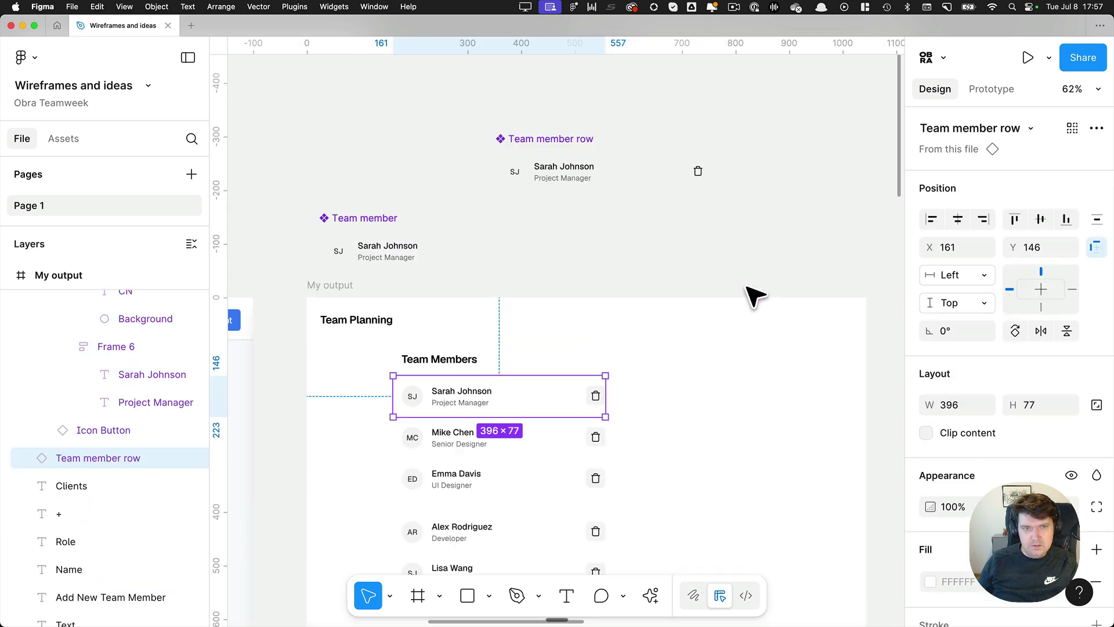
{"action": "left_click", "coordinate": [527, 311]}
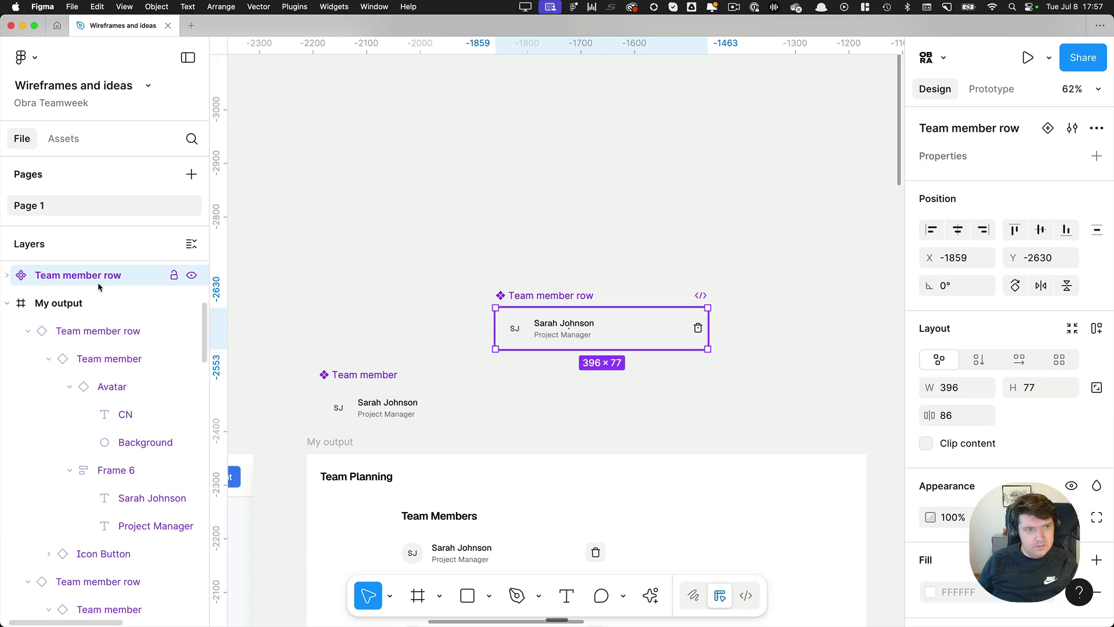
{"action": "left_click", "coordinate": [7, 275]}
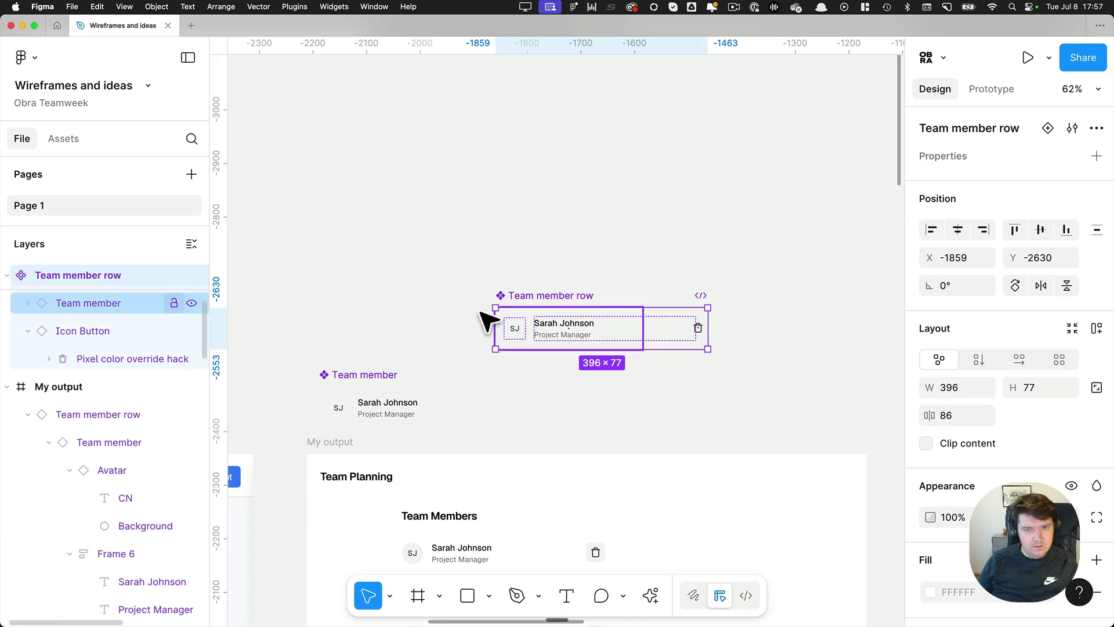
{"action": "key", "text": "shift+a"}
{"action": "left_click", "coordinate": [1039, 417]}
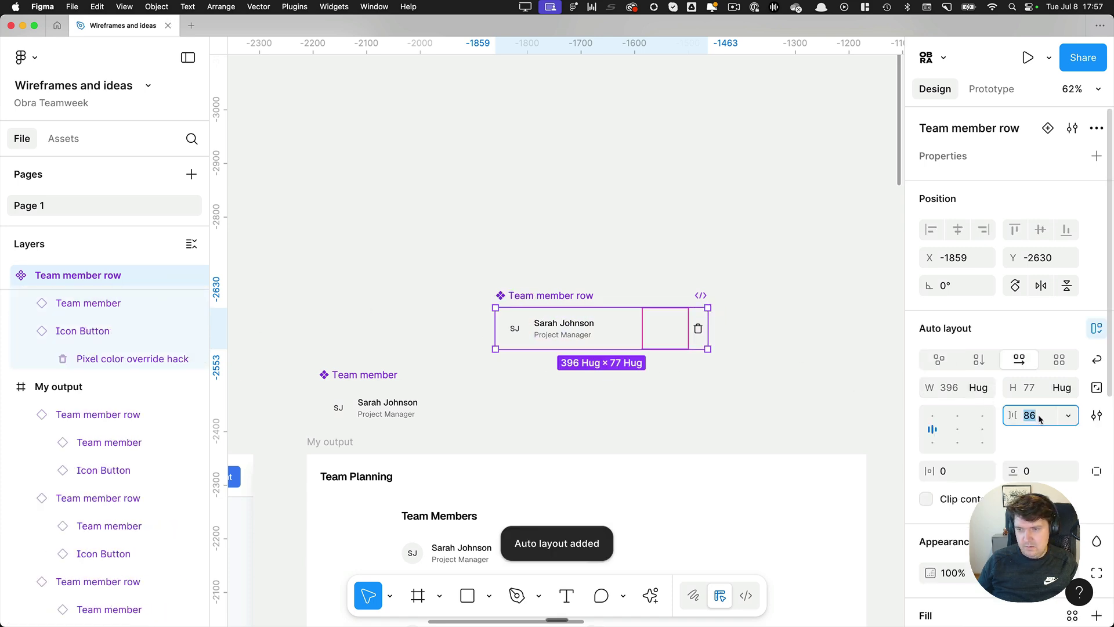
{"action": "type", "text": "48"}
{"action": "key", "text": "Return"}
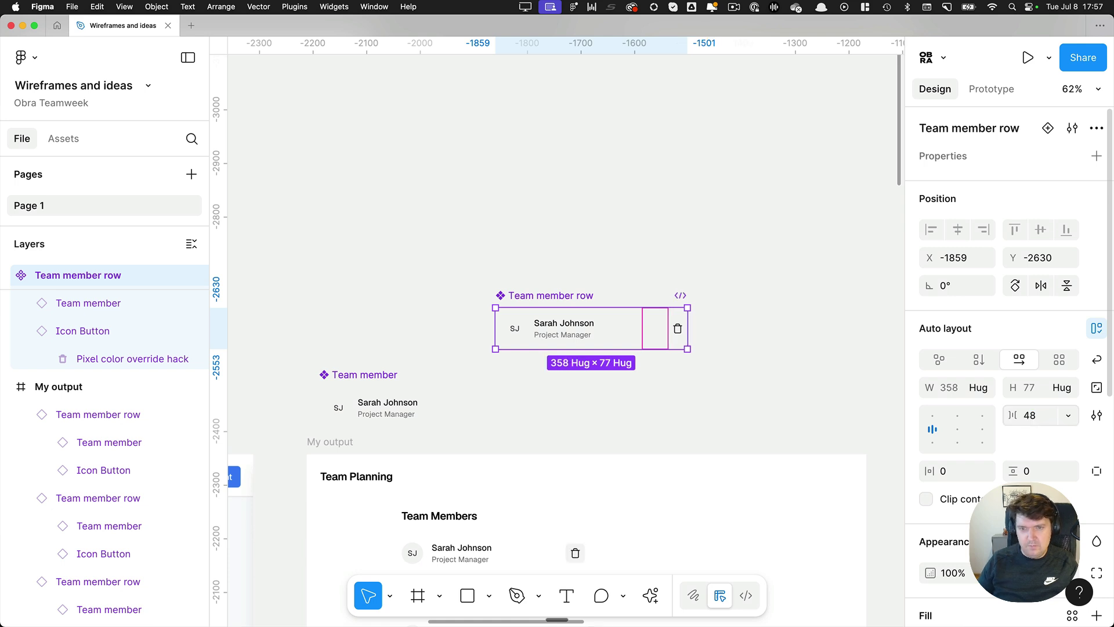
Set the horizontal and vertical padding of the Team member row component to 24
{"action": "left_click", "coordinate": [963, 467], "text": "super"}
{"action": "type", "text": "24"}
{"action": "key", "text": "Return"}
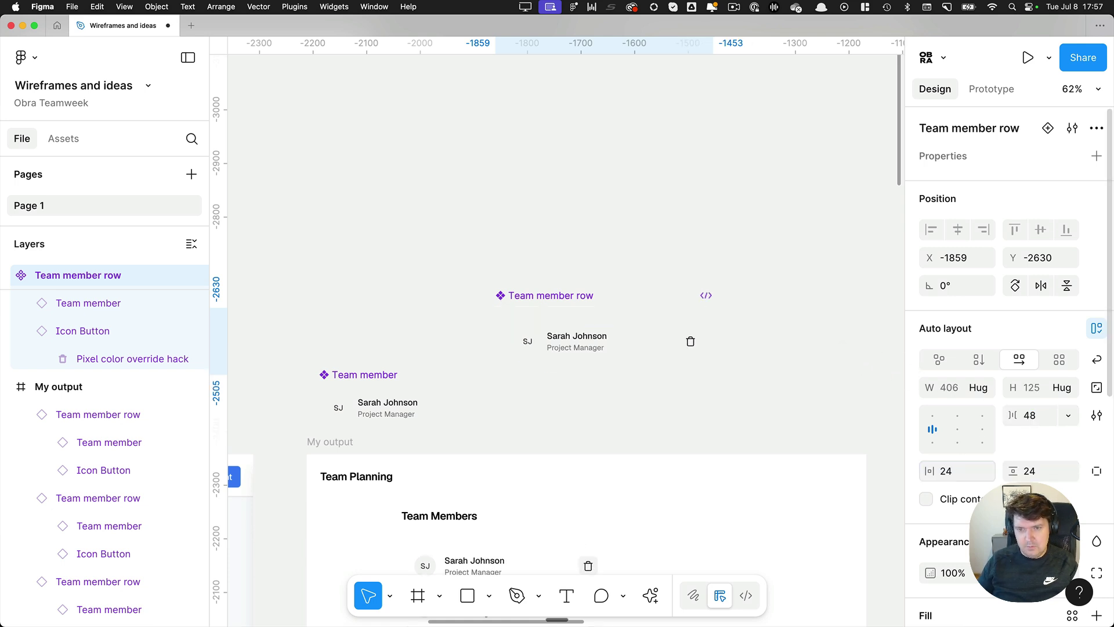
Set the padding on all sides of the nested Team member instance inside the Team member row component to 0
{"action": "left_click", "coordinate": [612, 341]}
{"action": "scroll", "coordinate": [627, 345], "scroll_direction": "down", "scroll_amount": 3}
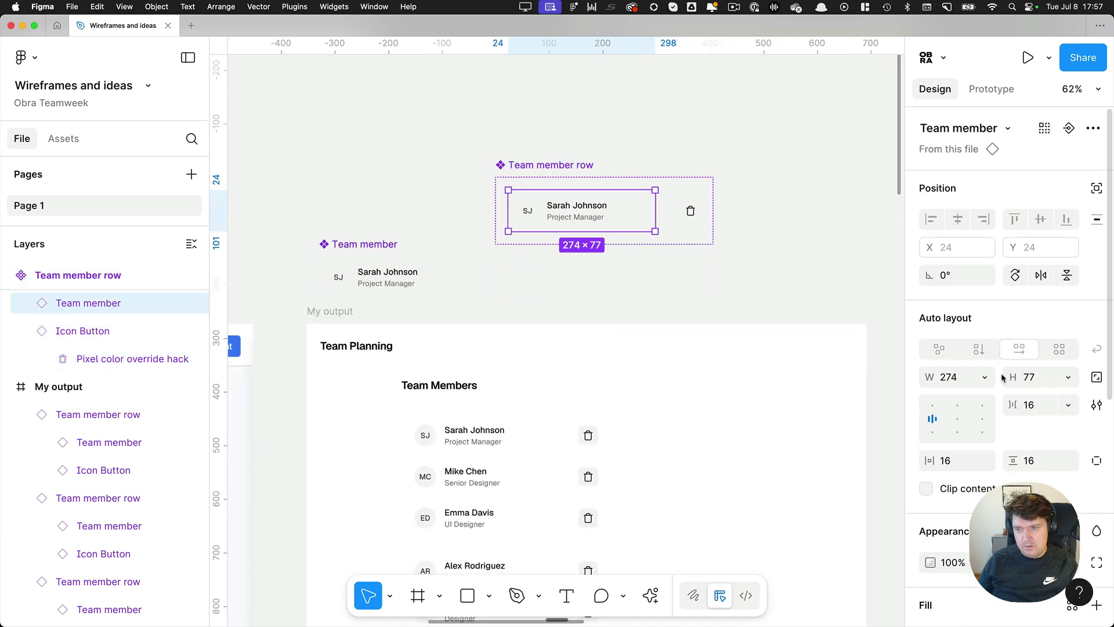
{"action": "left_click", "coordinate": [965, 462]}
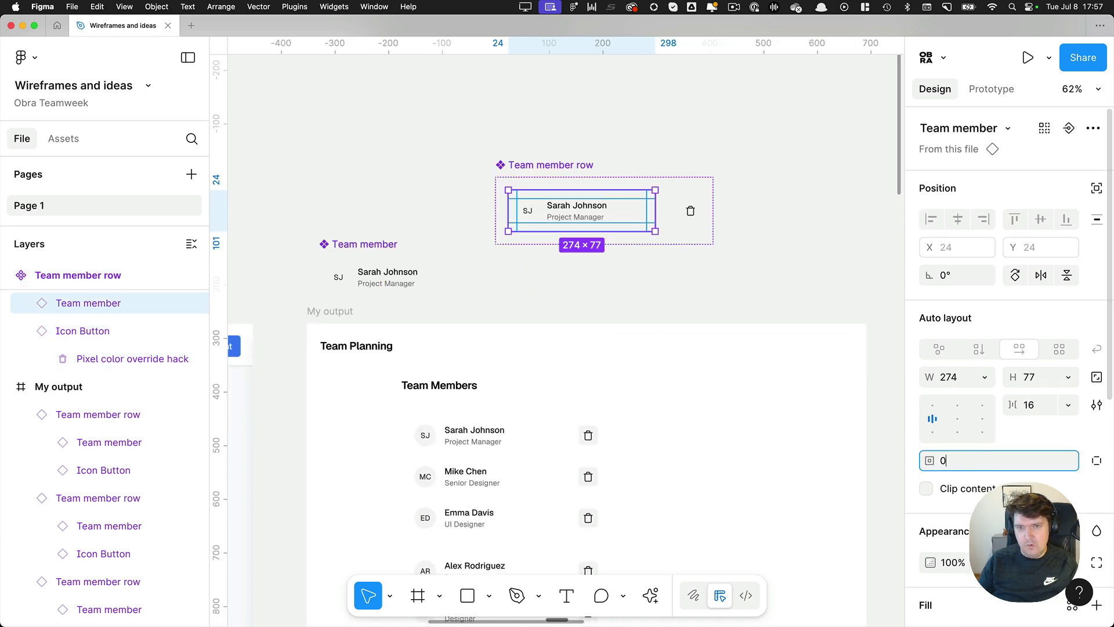
{"action": "type", "text": "0"}
{"action": "key", "text": "Return"}
{"action": "key", "text": "Escape"}
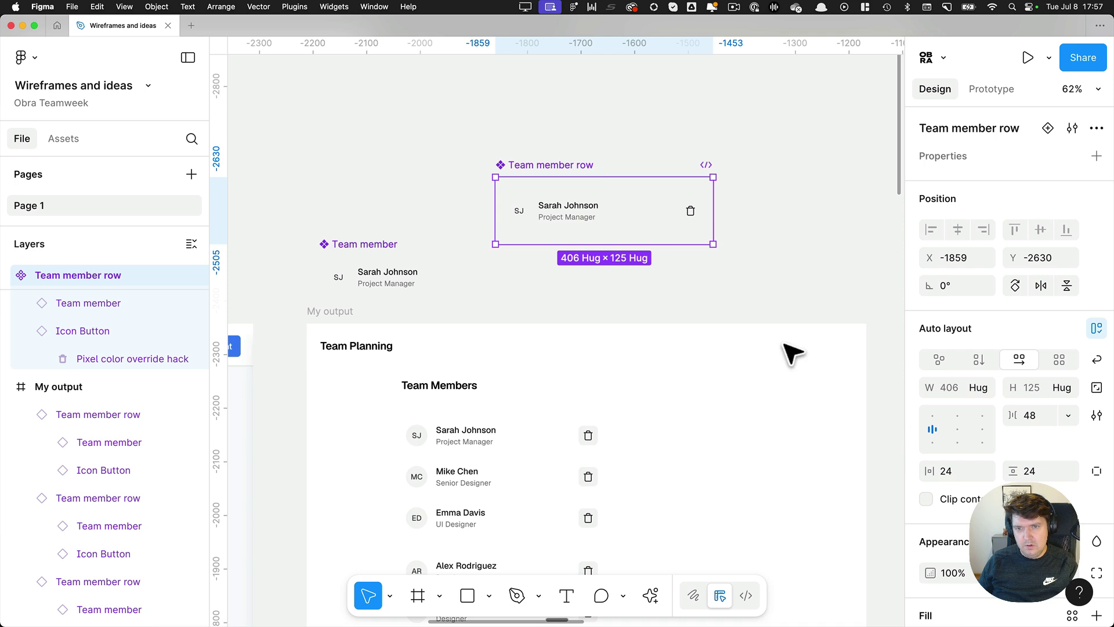
Set the height of the Team member and Icon Button instances in the Team member row component to Hug contents
{"action": "left_click", "coordinate": [576, 217]}
{"action": "left_click", "coordinate": [691, 212], "text": "shift"}
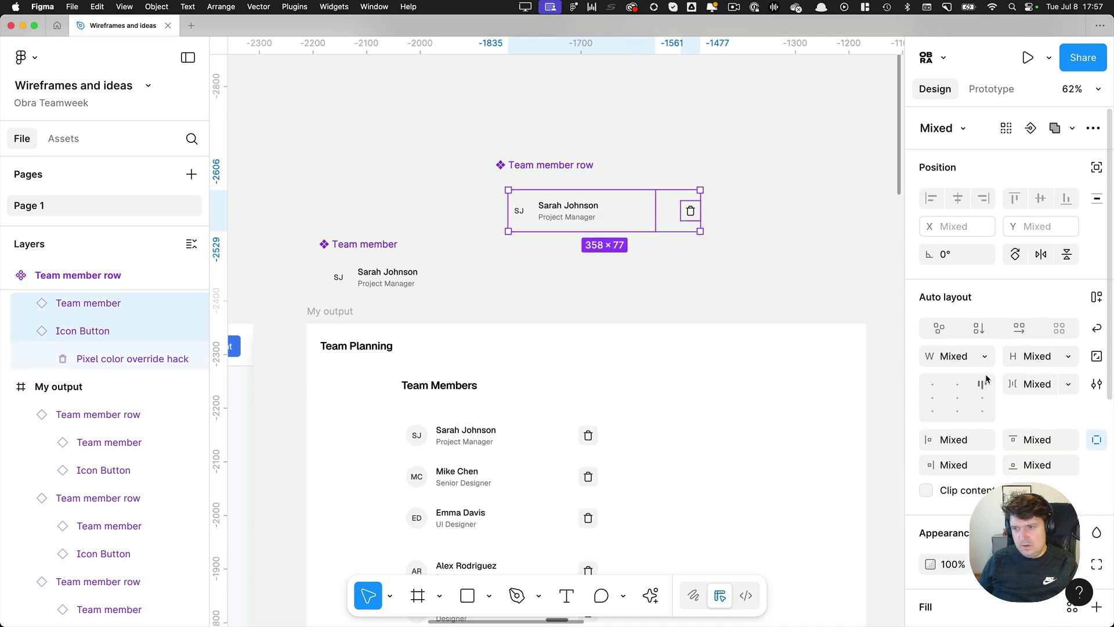
{"action": "left_click", "coordinate": [985, 356]}
{"action": "left_click", "coordinate": [1069, 356]}
{"action": "left_click", "coordinate": [1078, 358]}
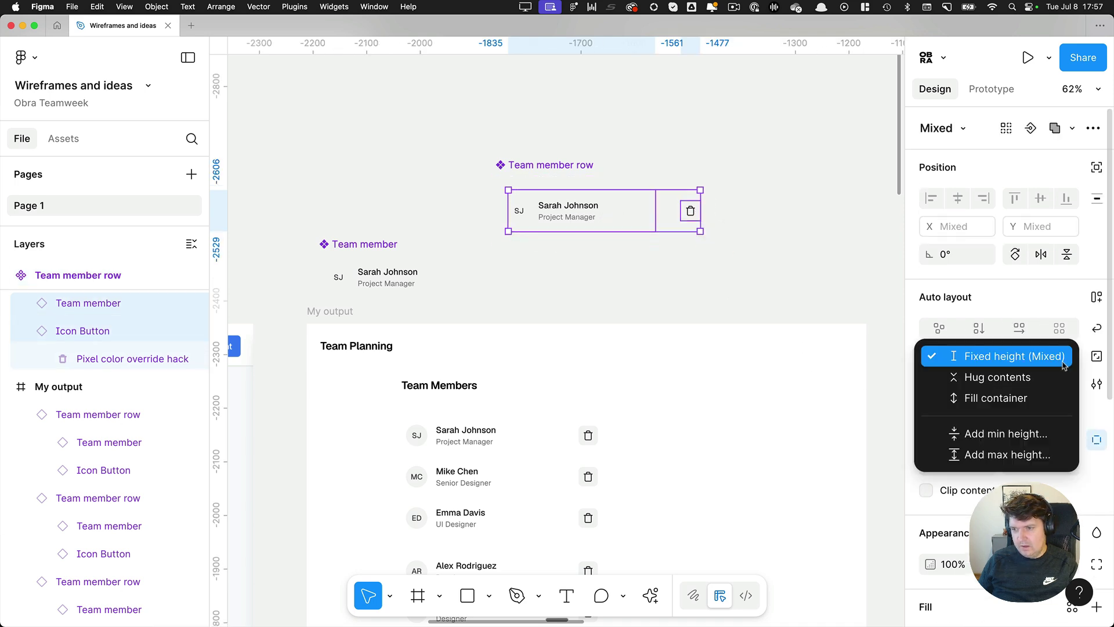
{"action": "left_click", "coordinate": [1043, 383]}
{"action": "left_click", "coordinate": [743, 270]}
Set the padding on all sides of the Team member row component to 16
{"action": "left_click", "coordinate": [567, 199]}
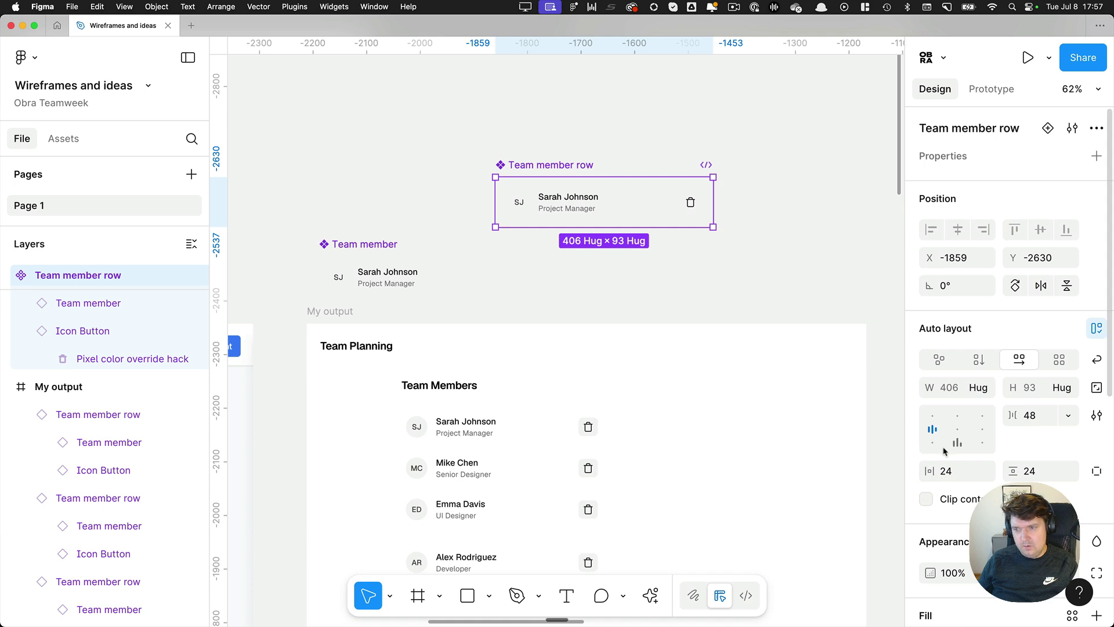
{"action": "left_click", "coordinate": [961, 472]}
{"action": "key", "text": "BackSpace"}
{"action": "key", "text": "BackSpace"}
{"action": "type", "text": "16"}
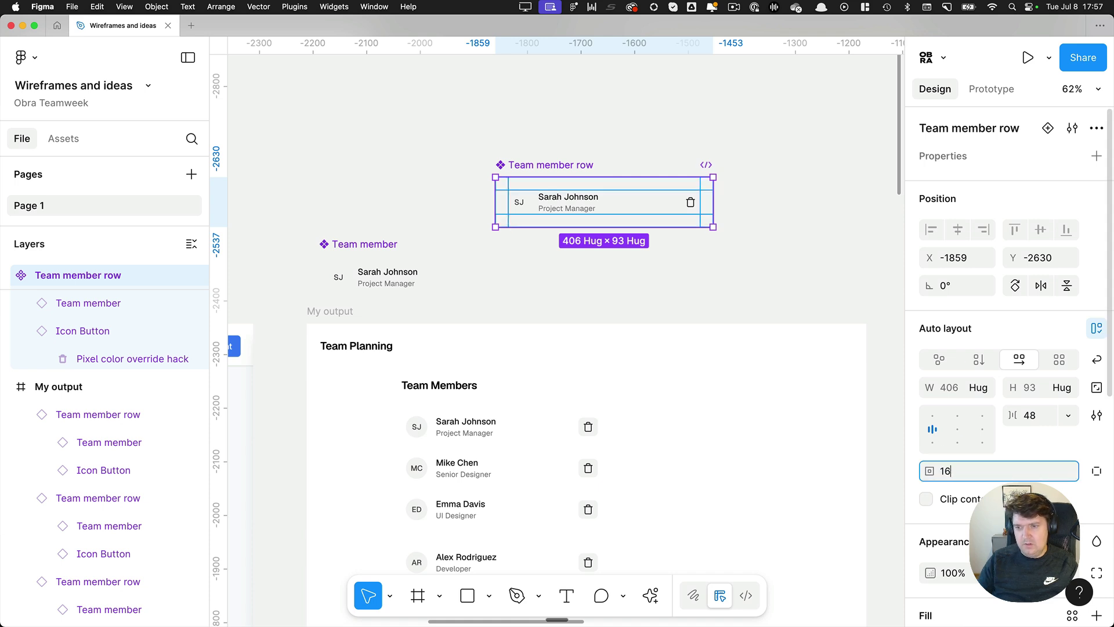
{"action": "key", "text": "Return"}
{"action": "left_click", "coordinate": [551, 146]}
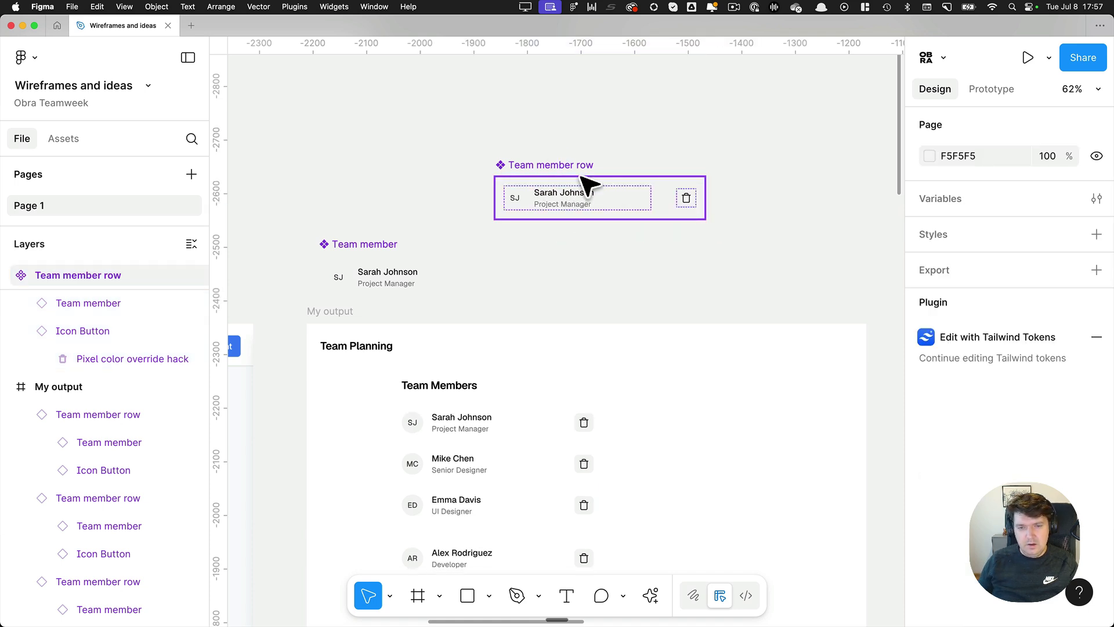
Mark the first two gaps between the reference design's member cards with two rectangles about 127 × 31, the lower one at 50% opacity
{"action": "scroll", "coordinate": [582, 176], "scroll_direction": "down", "scroll_amount": 5}
{"action": "scroll", "coordinate": [585, 177], "scroll_direction": "down", "scroll_amount": 2}
{"action": "left_click_drag", "start_coordinate": [634, 164], "coordinate": [949, 225]}
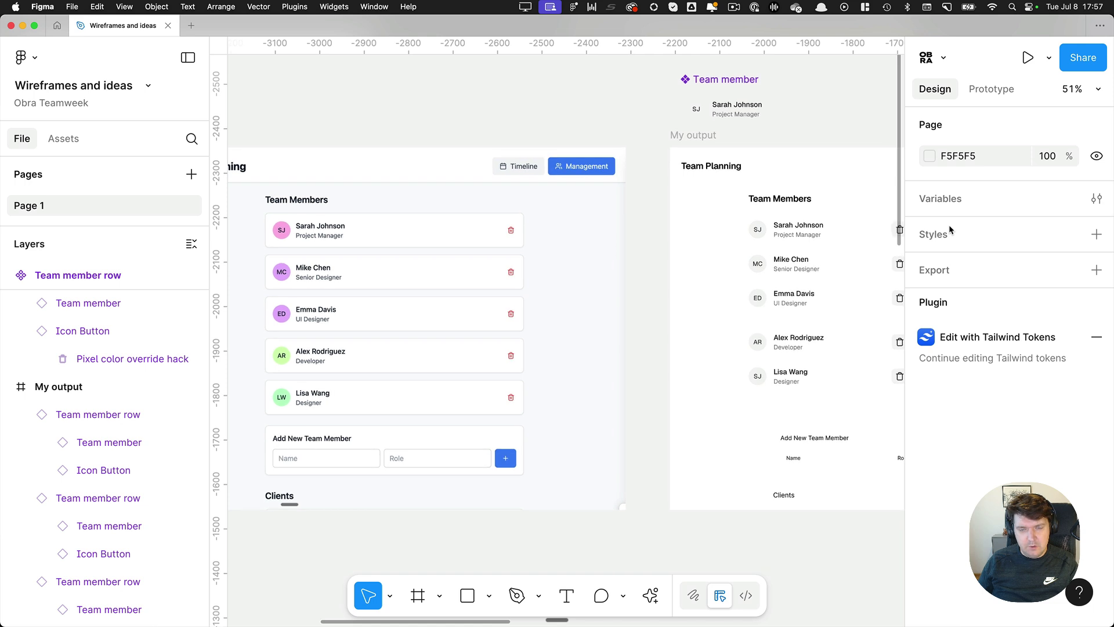
{"action": "key", "text": "super+backslash"}
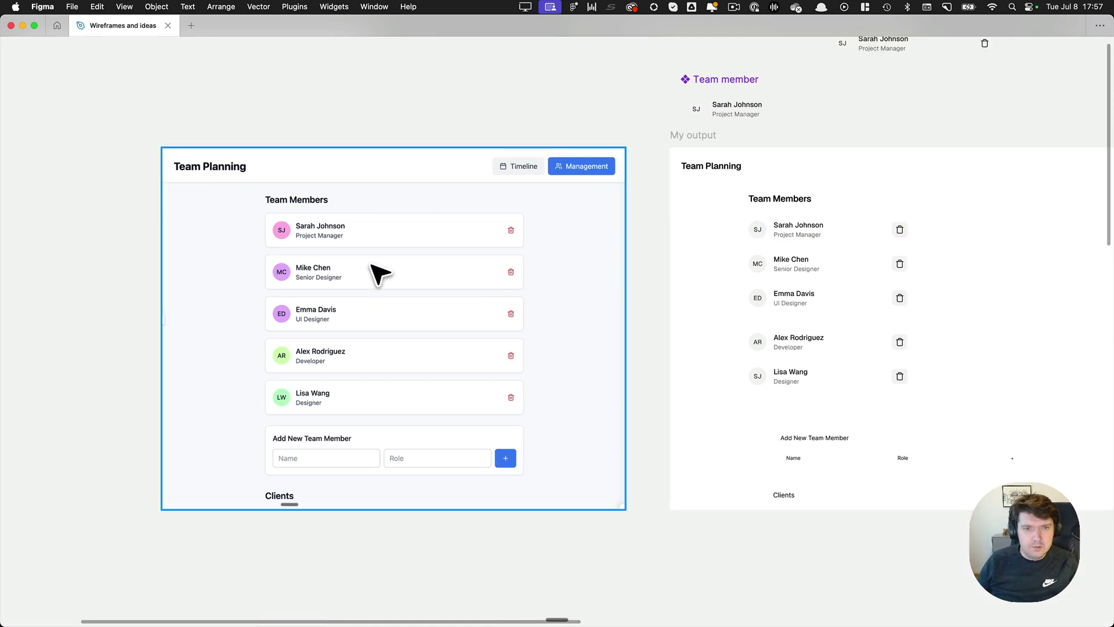
{"action": "scroll", "coordinate": [370, 260], "scroll_direction": "up", "scroll_amount": 2}
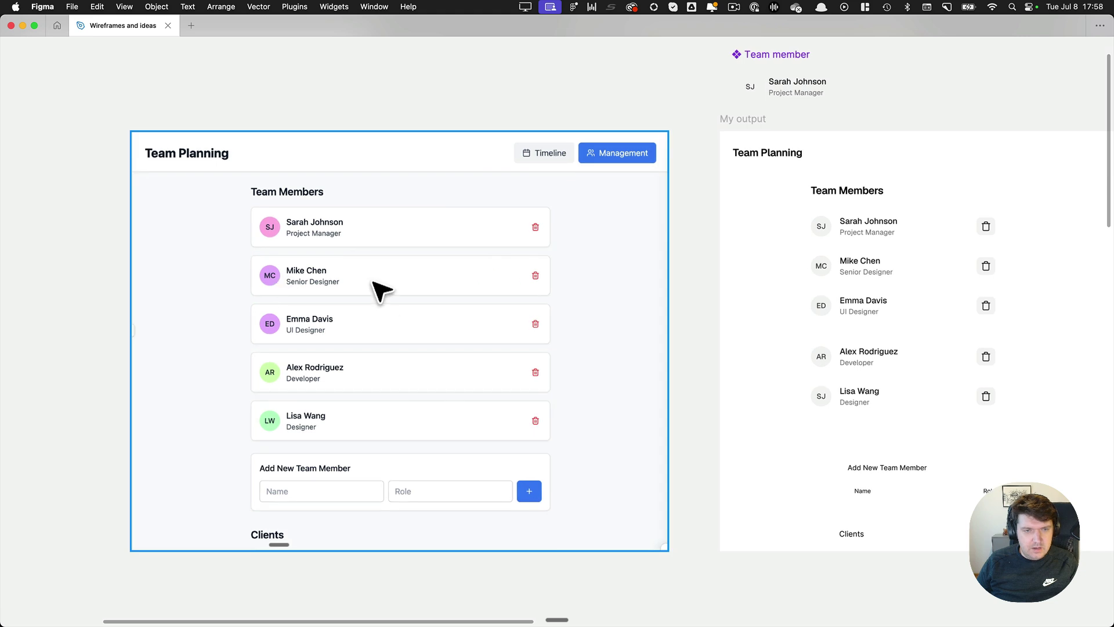
{"action": "scroll", "coordinate": [296, 238], "scroll_direction": "up", "scroll_amount": 2}
{"action": "key", "text": "r"}
{"action": "mouse_move", "coordinate": [233, 241]}
{"action": "left_mouse_down"}
{"action": "mouse_move", "coordinate": [311, 259]}
{"action": "mouse_move", "coordinate": [316, 326]}
{"action": "left_mouse_up"}
{"action": "scroll", "coordinate": [317, 267], "scroll_direction": "up", "scroll_amount": 1}
{"action": "key", "text": "5"}
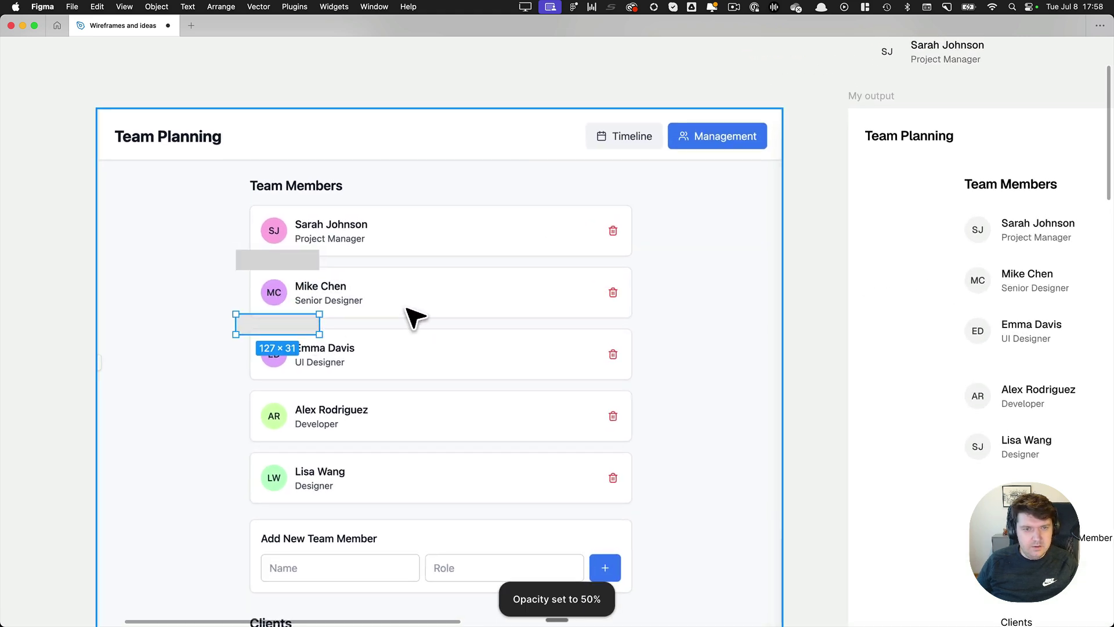
Add a stroke to the Team member row main component and limit it to the bottom side
{"action": "scroll", "coordinate": [409, 317], "scroll_direction": "down", "scroll_amount": 3}
{"action": "left_click_drag", "start_coordinate": [641, 117], "coordinate": [323, 139]}
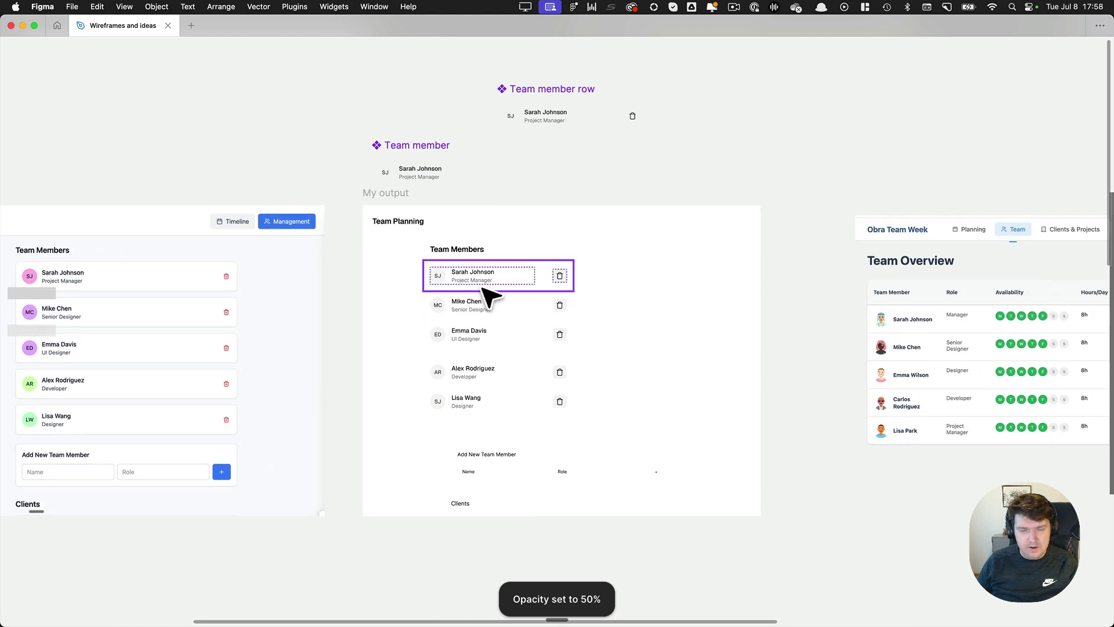
{"action": "scroll", "coordinate": [542, 95], "scroll_direction": "up", "scroll_amount": 2}
{"action": "left_click", "coordinate": [544, 103]}
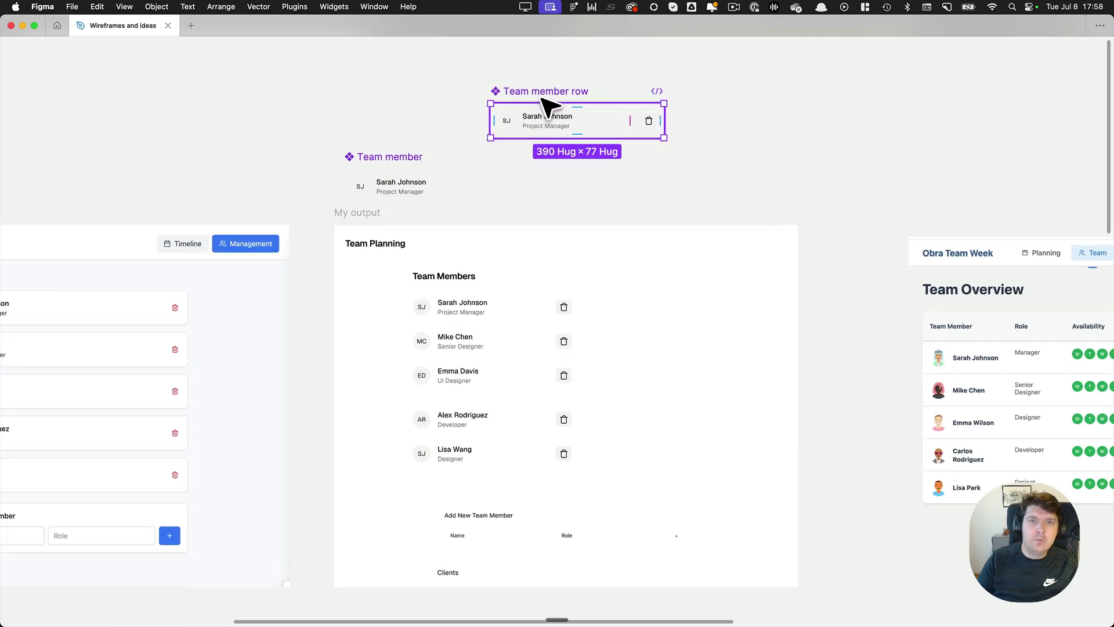
{"action": "key", "text": "super+backslash"}
{"action": "scroll", "coordinate": [1059, 384], "scroll_direction": "down", "scroll_amount": 5}
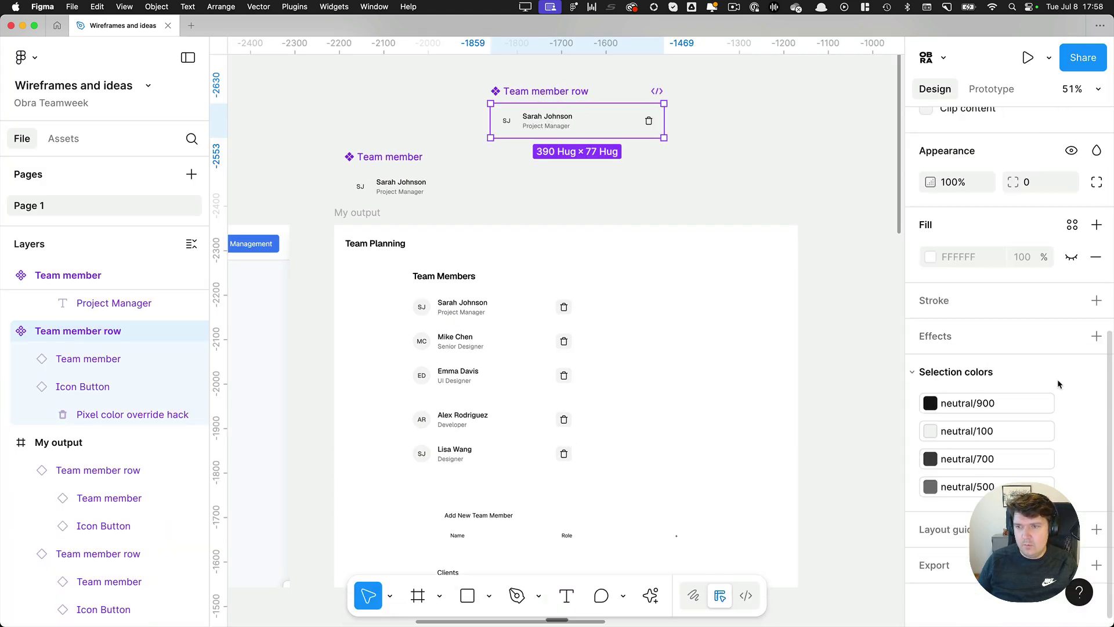
{"action": "left_click", "coordinate": [1095, 302]}
{"action": "left_click", "coordinate": [1072, 301]}
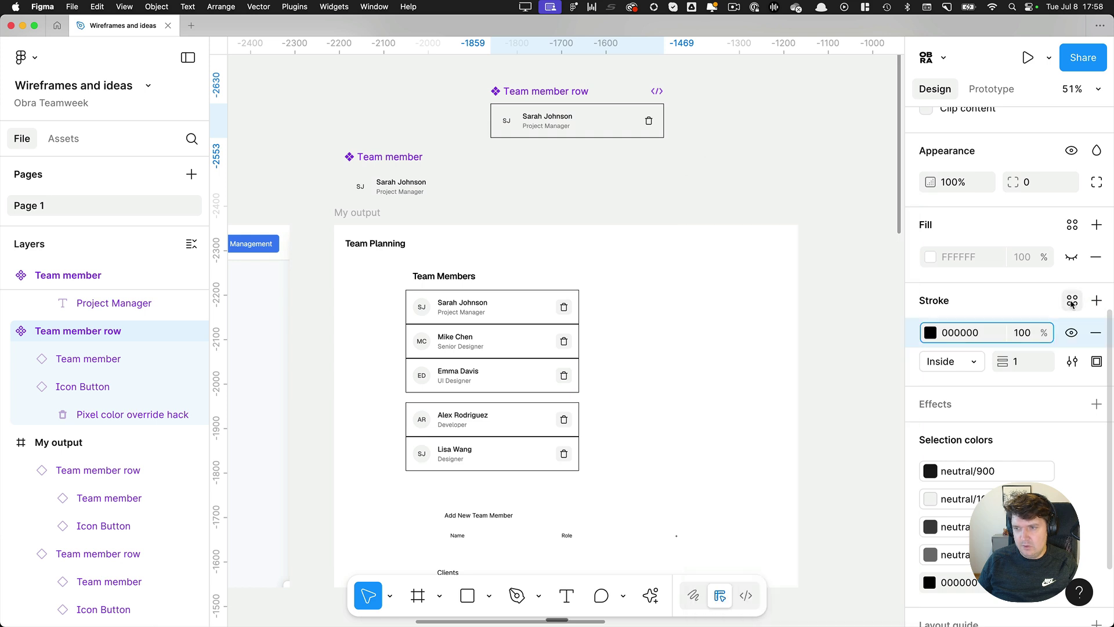
{"action": "left_click", "coordinate": [1073, 363]}
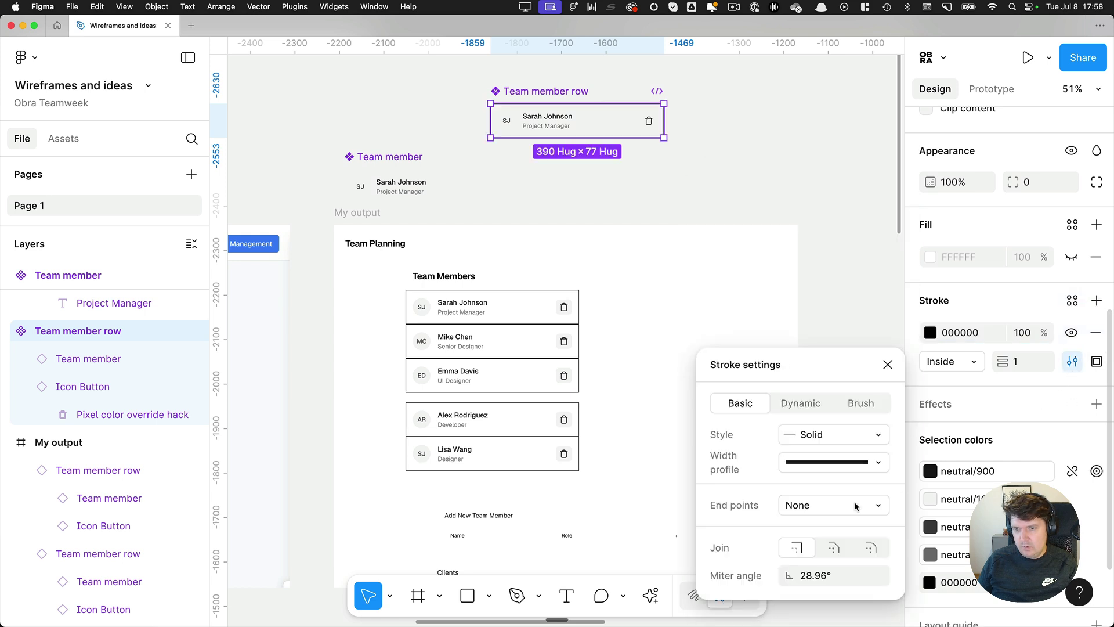
{"action": "left_click", "coordinate": [1096, 362]}
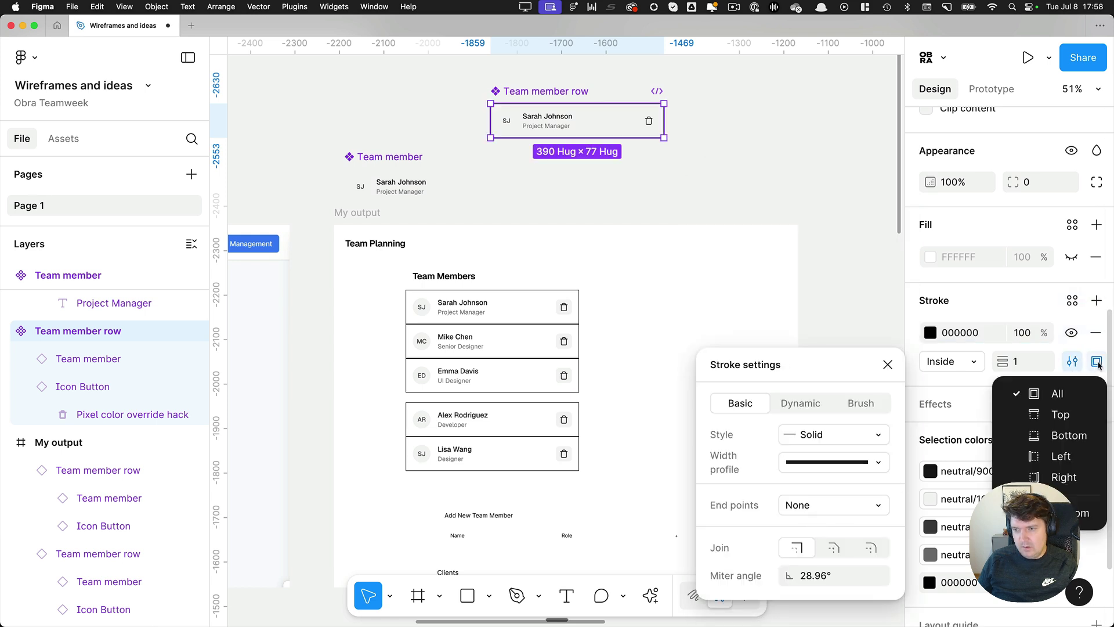
{"action": "left_click", "coordinate": [1044, 434]}
Apply the library color neutral/200 to the Team member row component's stroke
{"action": "left_click", "coordinate": [1072, 301]}
{"action": "type", "text": "neu"}
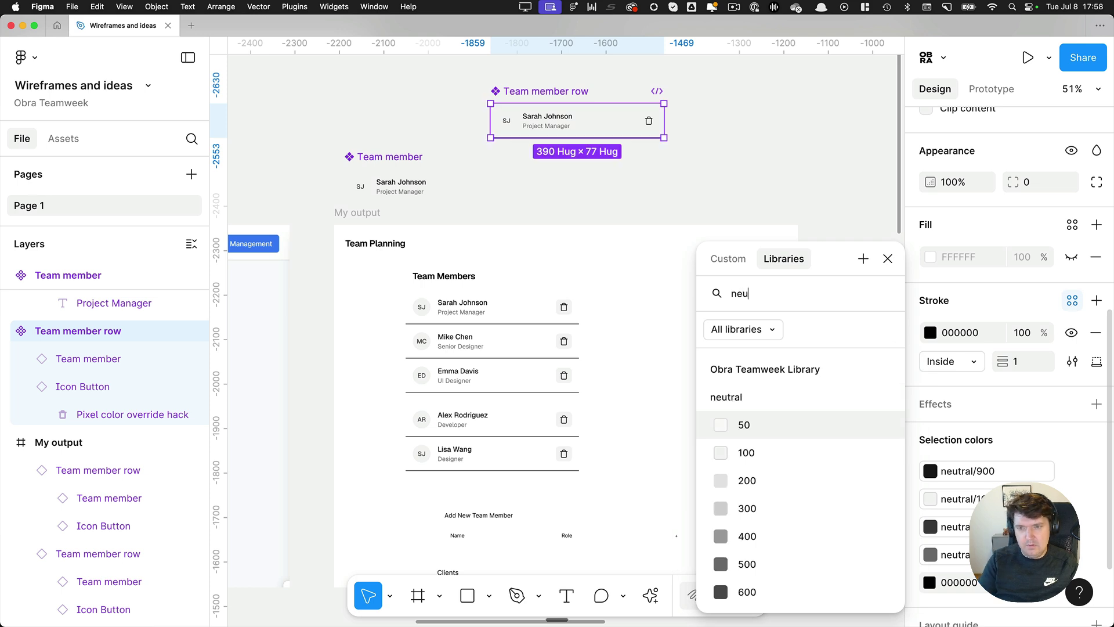
{"action": "left_click", "coordinate": [747, 480]}
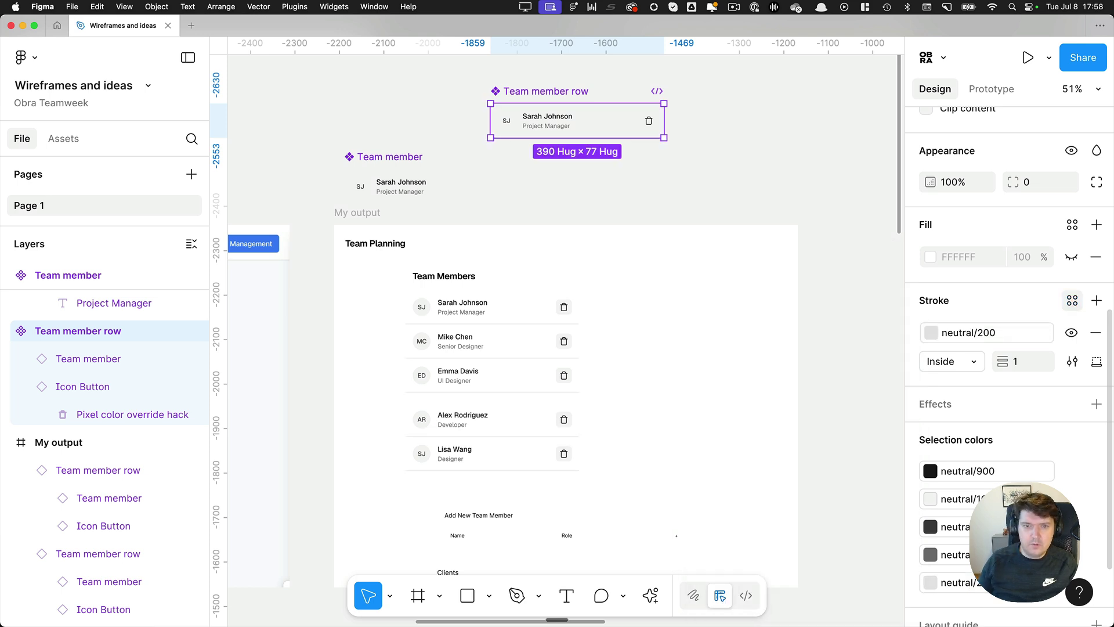
{"action": "left_click", "coordinate": [764, 213]}
Tidy up the five Team member rows in My output so their vertical spacing is even
{"action": "left_click_drag", "start_coordinate": [630, 505], "coordinate": [440, 323]}
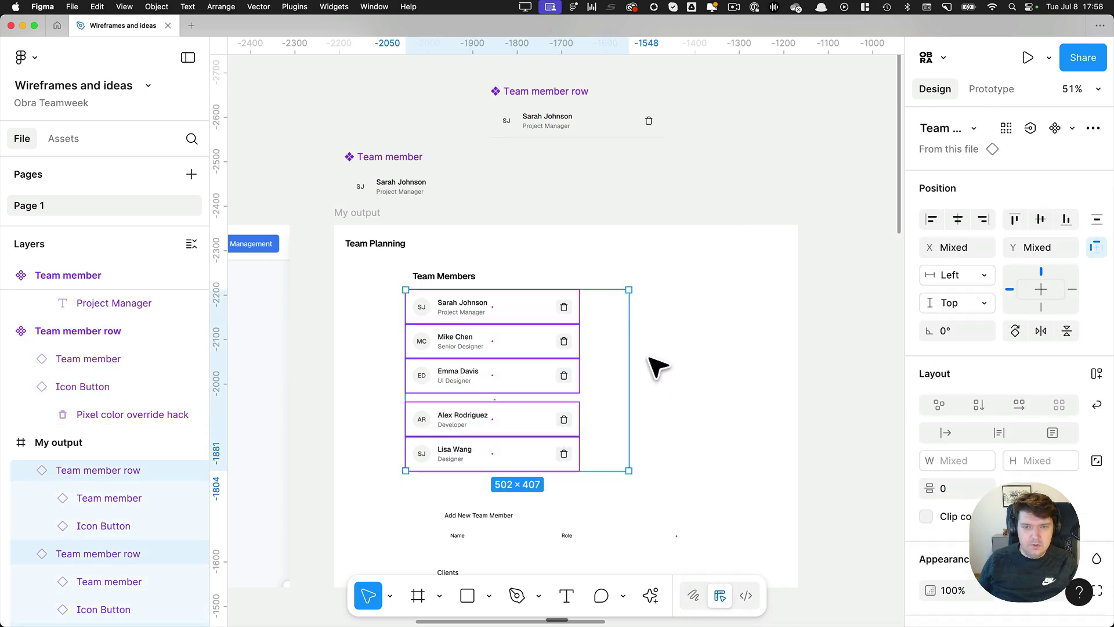
{"action": "left_click", "coordinate": [556, 391]}
{"action": "left_click", "coordinate": [624, 405]}
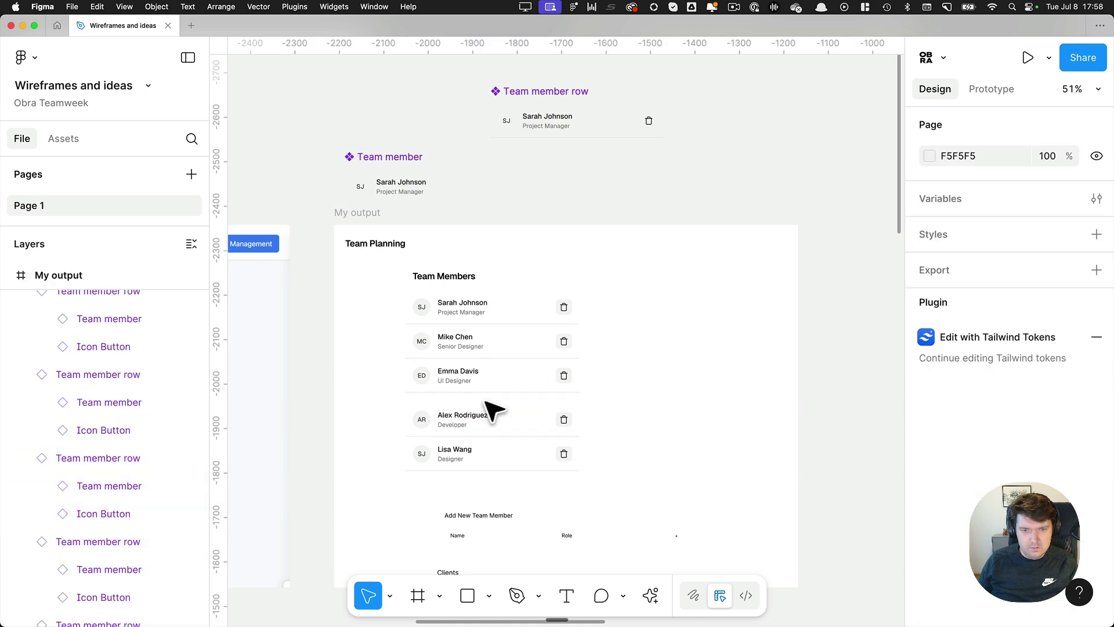
{"action": "left_click", "coordinate": [498, 410]}
{"action": "left_click", "coordinate": [616, 415]}
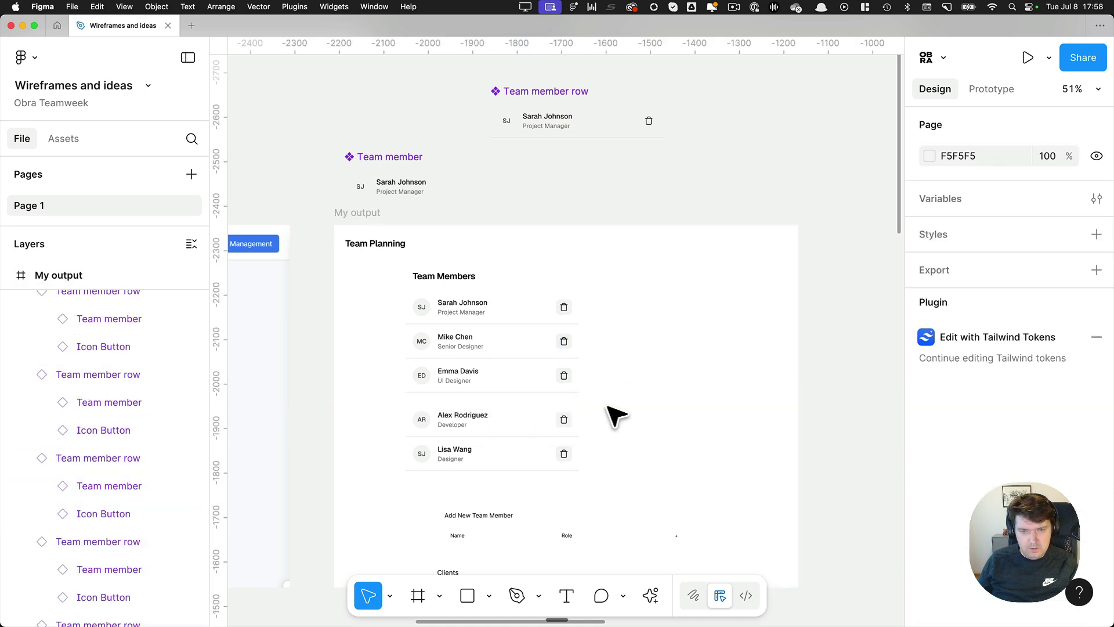
{"action": "left_click_drag", "start_coordinate": [611, 498], "coordinate": [481, 316]}
{"action": "key", "text": "ctrl+alt+t"}
{"action": "left_click", "coordinate": [639, 348]}
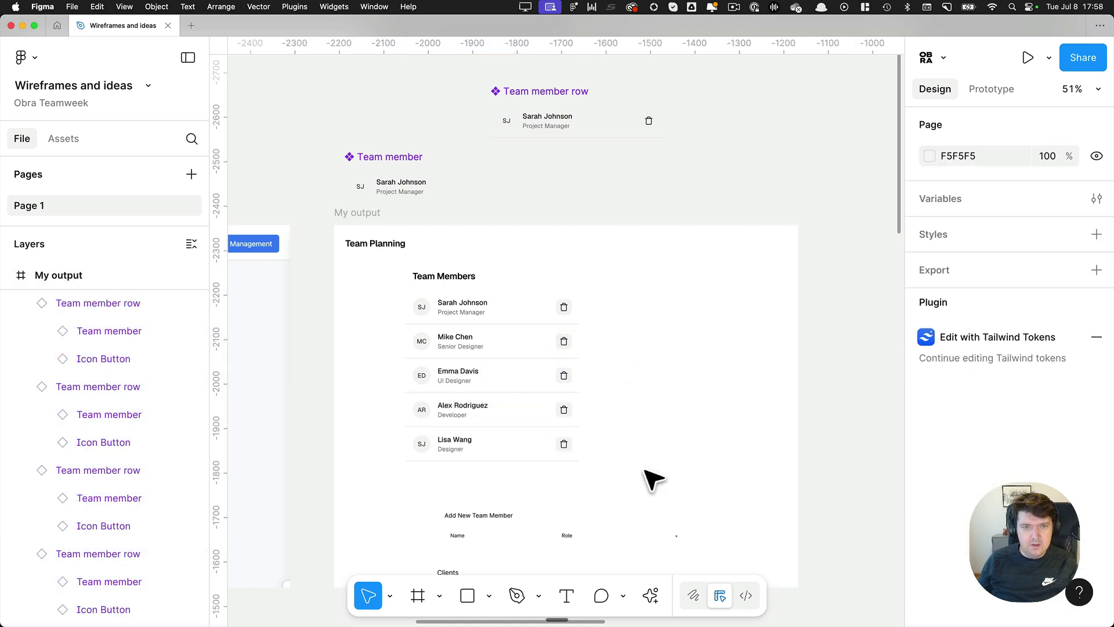
{"action": "left_click_drag", "start_coordinate": [639, 471], "coordinate": [458, 289]}
{"action": "left_click", "coordinate": [667, 326]}
Insert a library Button component into the My output frame, in the empty area beside the team member list
{"action": "left_click_drag", "start_coordinate": [698, 343], "coordinate": [878, 286]}
{"action": "key", "text": "super+backslash"}
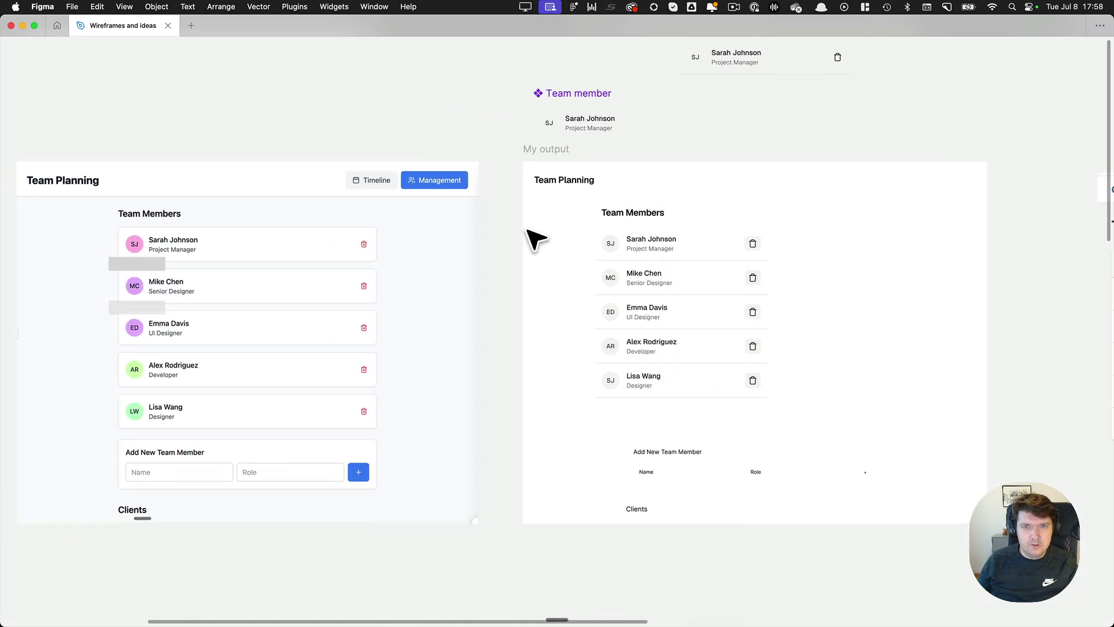
{"action": "key", "text": "shift+i"}
{"action": "type", "text": "butt"}
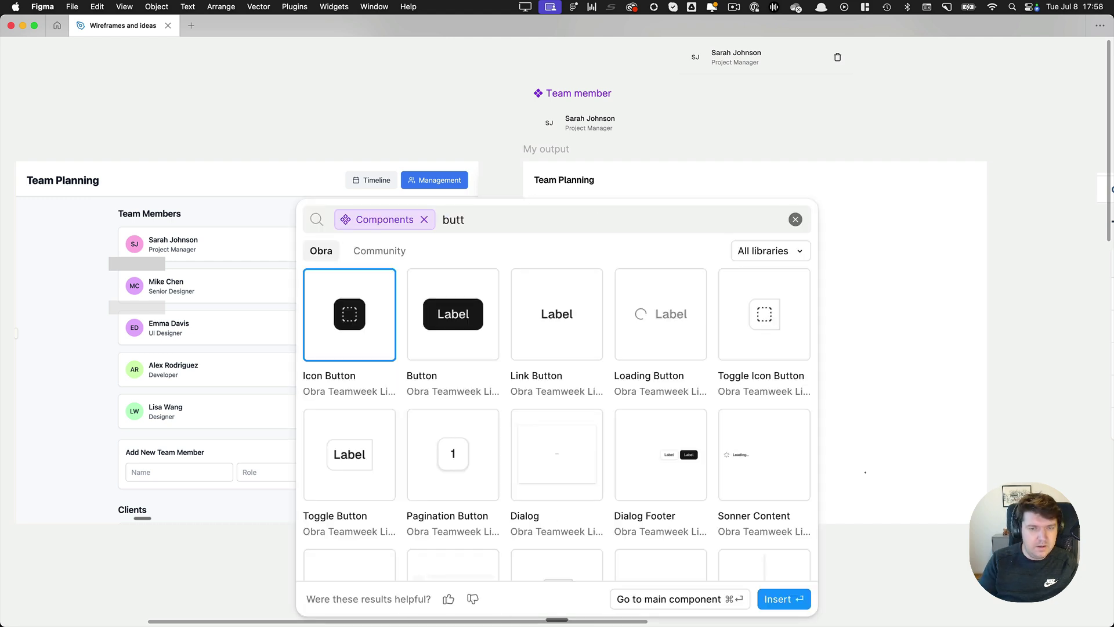
{"action": "key", "text": "Right"}
{"action": "key", "text": "Return"}
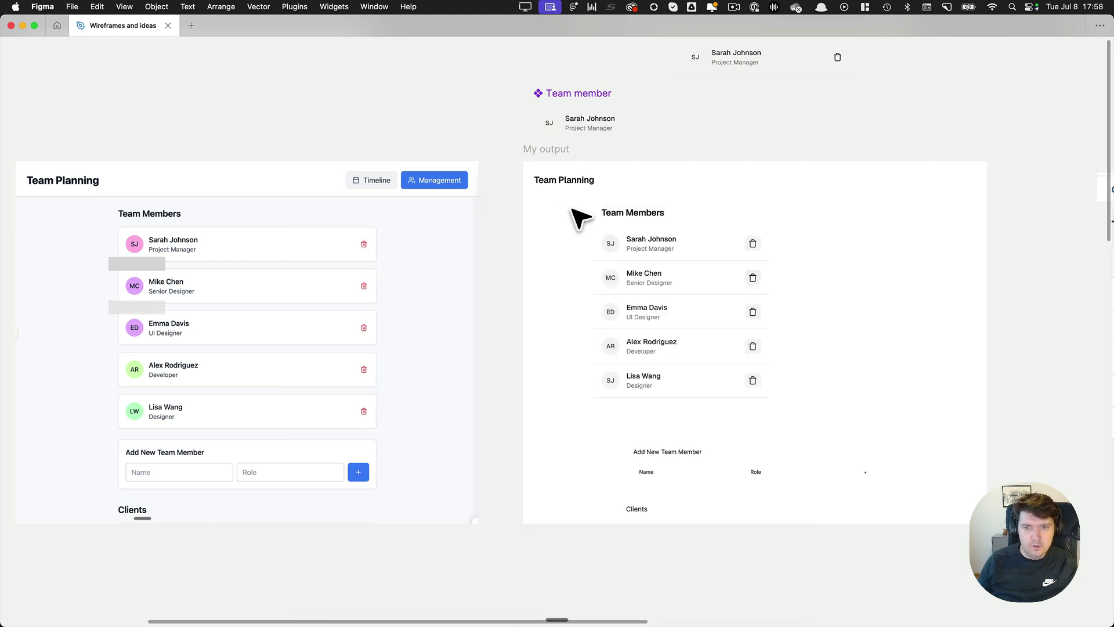
{"action": "left_click", "coordinate": [557, 332]}
Enable the new Button's left icon and swap it for the plus icon, searching the instances for "add"
{"action": "key", "text": "super+backslash"}
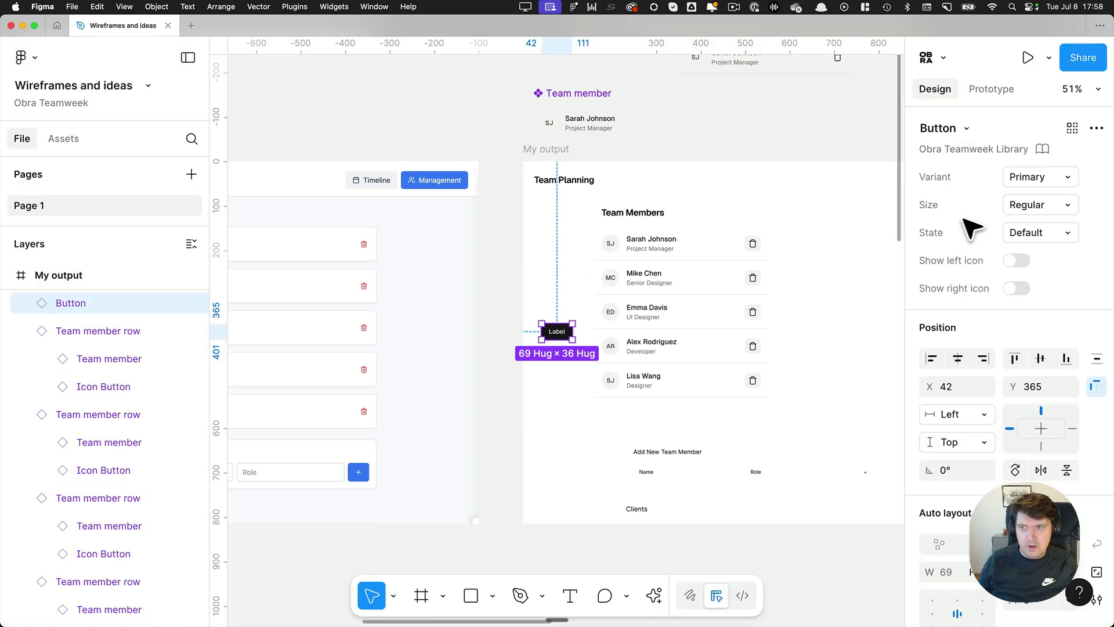
{"action": "left_click", "coordinate": [1043, 204]}
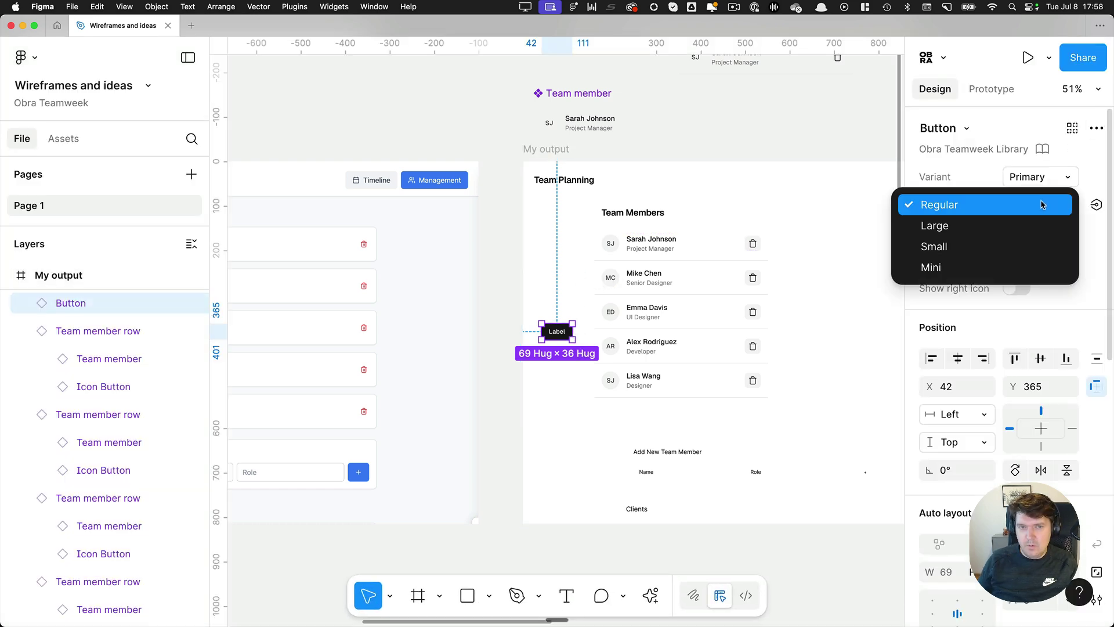
{"action": "left_click", "coordinate": [1009, 227]}
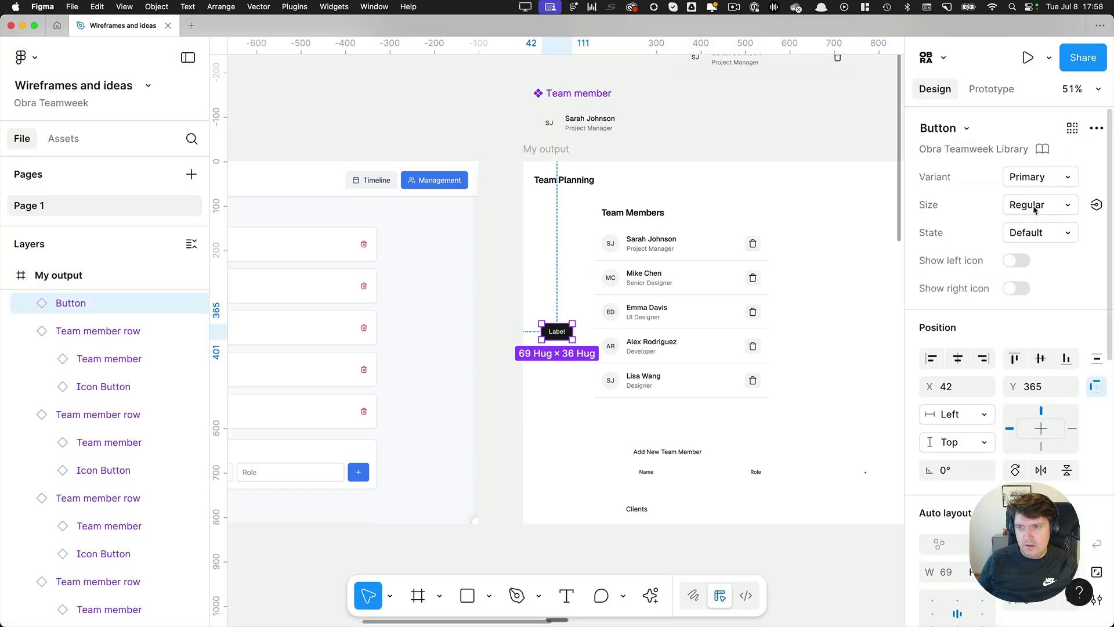
{"action": "left_click", "coordinate": [1036, 208]}
{"action": "left_click", "coordinate": [1036, 208]}
{"action": "left_click", "coordinate": [1017, 262]}
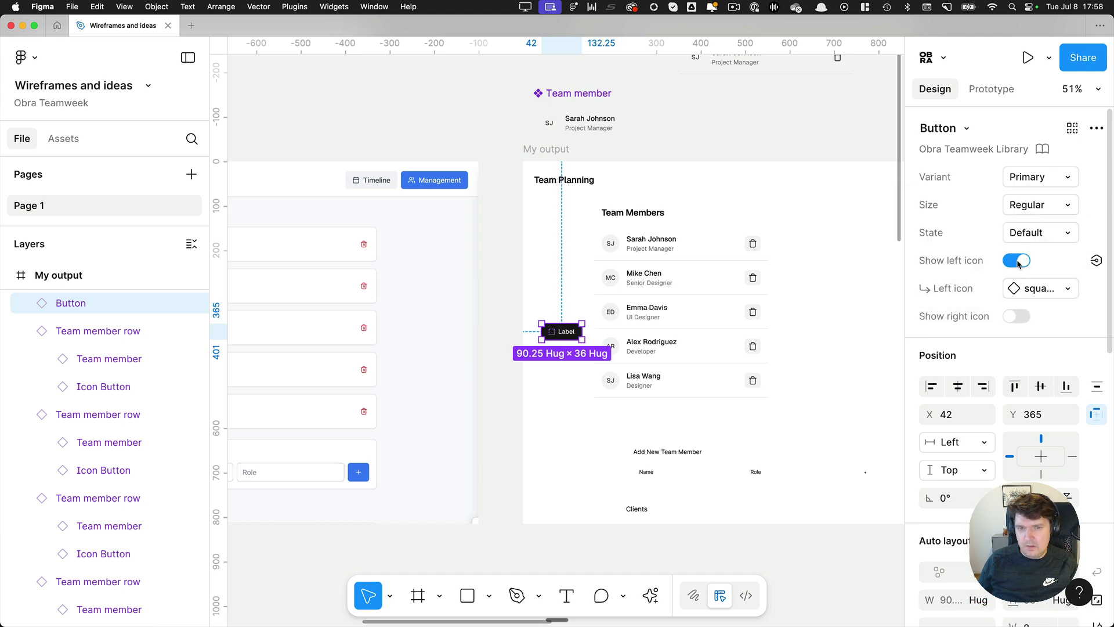
{"action": "left_click", "coordinate": [1041, 285]}
{"action": "type", "text": "add"}
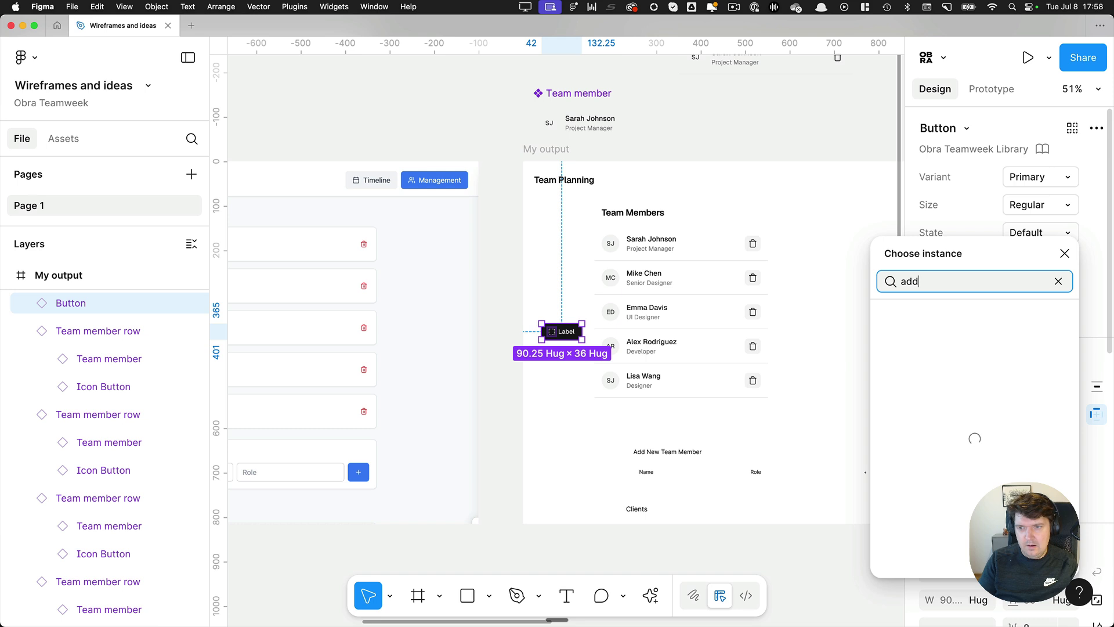
{"action": "key", "text": "Return"}
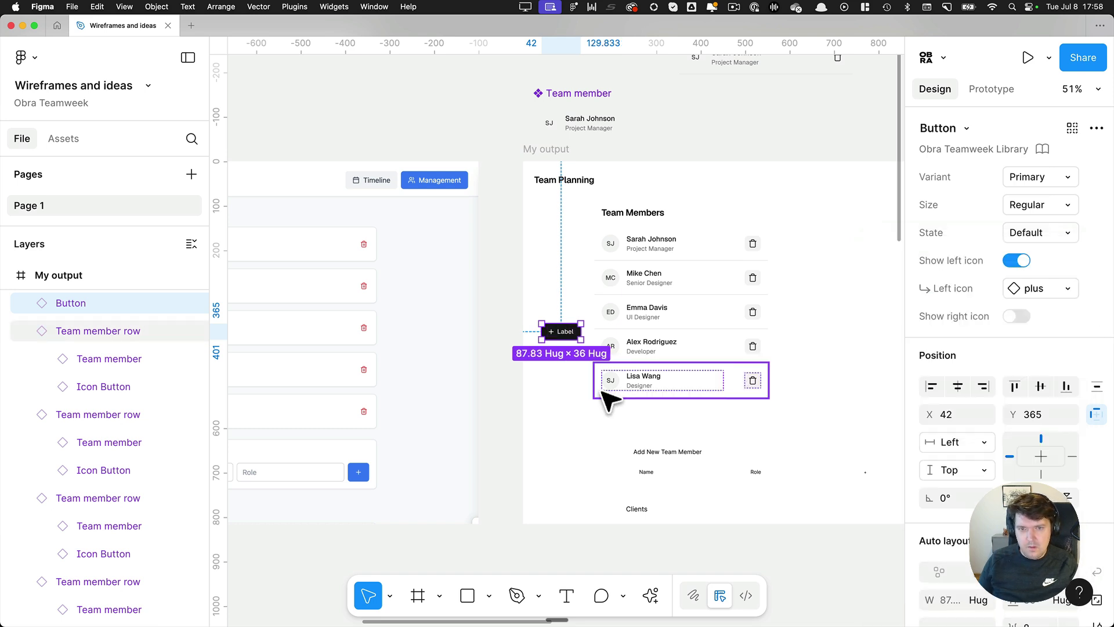
Deselect the Button, hide the interface panels and turn on the pixel grid
{"action": "left_click", "coordinate": [580, 398]}
{"action": "key", "text": "super+backslash"}
{"action": "key", "text": "super+apostrophe"}
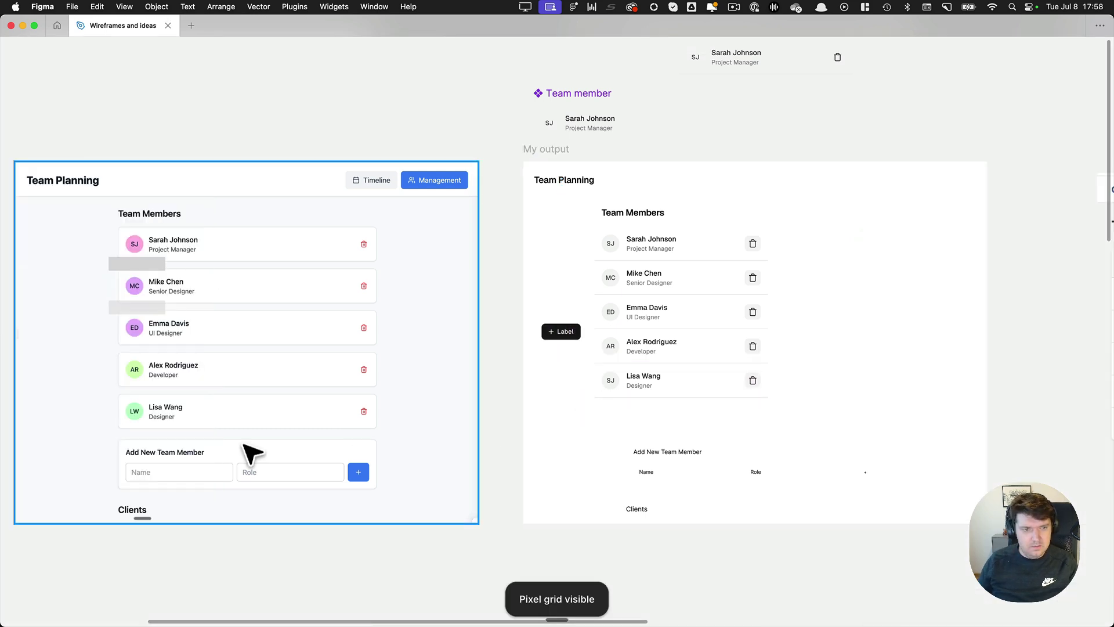
{"action": "left_click_drag", "start_coordinate": [124, 446], "coordinate": [209, 453]}
{"action": "key", "text": "Escape"}
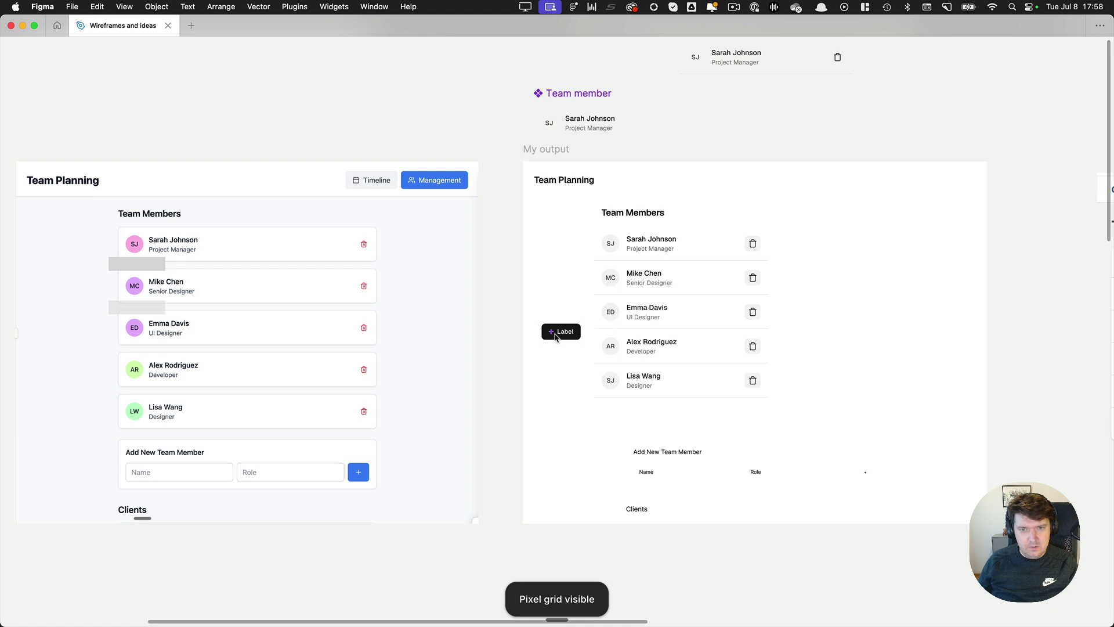
Change the new button's label to "Add team member" and move it to the right end of the Team Planning header in My output
{"action": "double_click", "coordinate": [564, 332]}
{"action": "type", "text": "Add New Team Member"}
{"action": "left_click", "coordinate": [572, 364]}
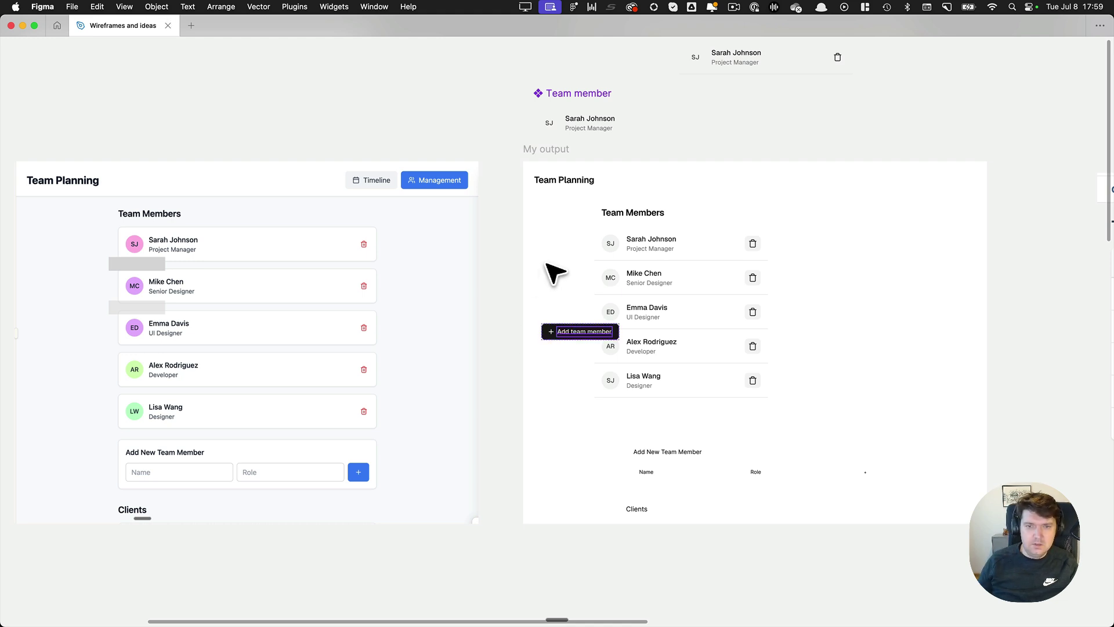
{"action": "left_click_drag", "start_coordinate": [577, 328], "coordinate": [936, 187]}
{"action": "left_click", "coordinate": [727, 188]}
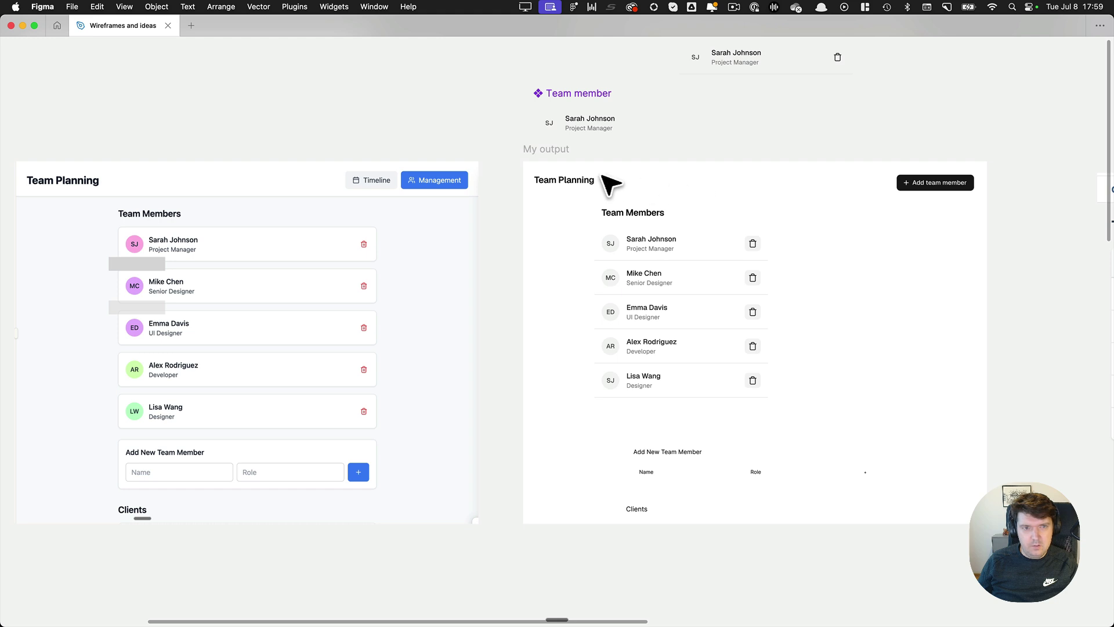
Wrap the Team Planning title and the Add team member button in one auto layout frame and show the interface panels
{"action": "left_click", "coordinate": [567, 182]}
{"action": "left_click", "coordinate": [920, 185], "text": "shift"}
{"action": "key", "text": "shift+a"}
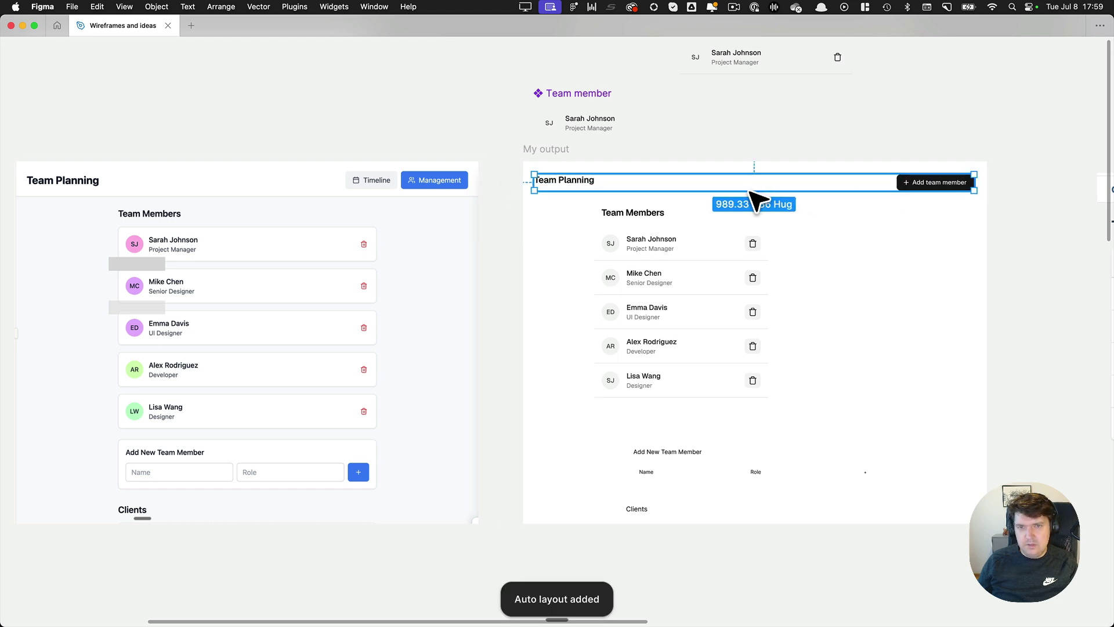
{"action": "key", "text": "super+backslash"}
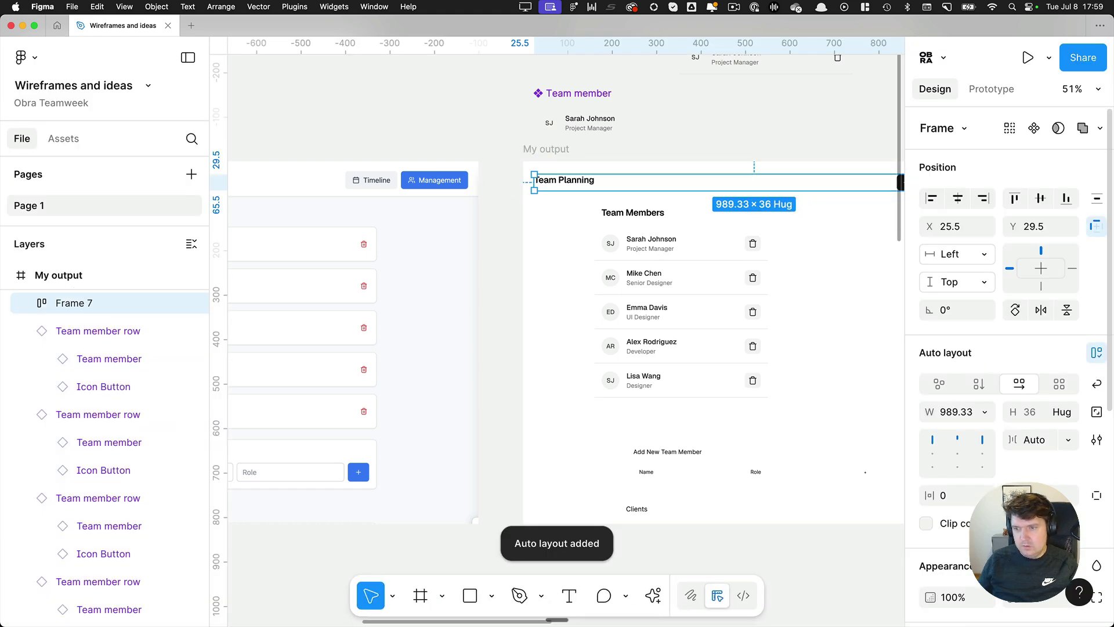
Set the header frame's padding to 24
{"action": "left_click", "coordinate": [961, 502]}
{"action": "type", "text": "24"}
{"action": "key", "text": "Return"}
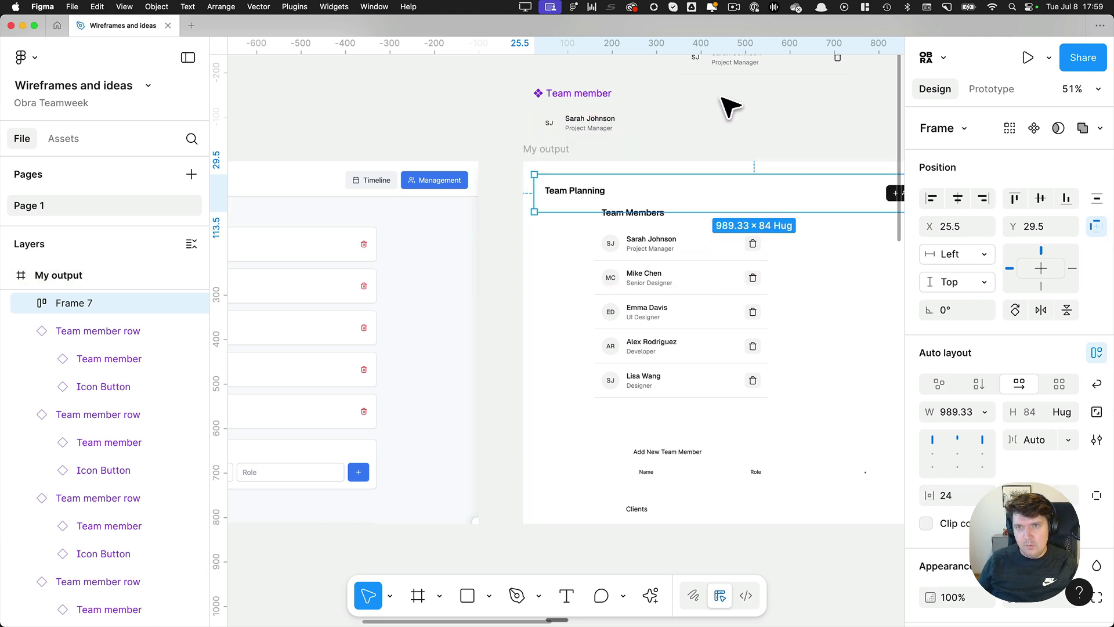
Copy the properties of the Team member row main component and paste them onto the Team Planning header frame
{"action": "scroll", "coordinate": [725, 102], "scroll_direction": "right", "scroll_amount": 3}
{"action": "scroll", "coordinate": [726, 102], "scroll_direction": "up", "scroll_amount": 3}
{"action": "left_click", "coordinate": [662, 145]}
{"action": "key", "text": "super+alt+c"}
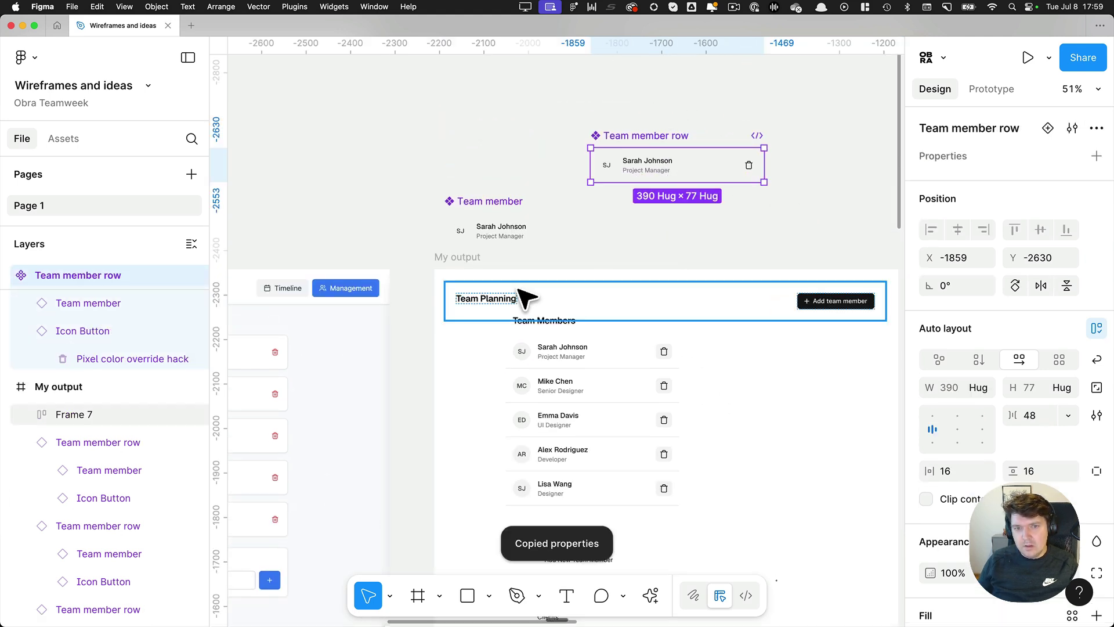
{"action": "left_click", "coordinate": [642, 308]}
{"action": "key", "text": "super+alt+v"}
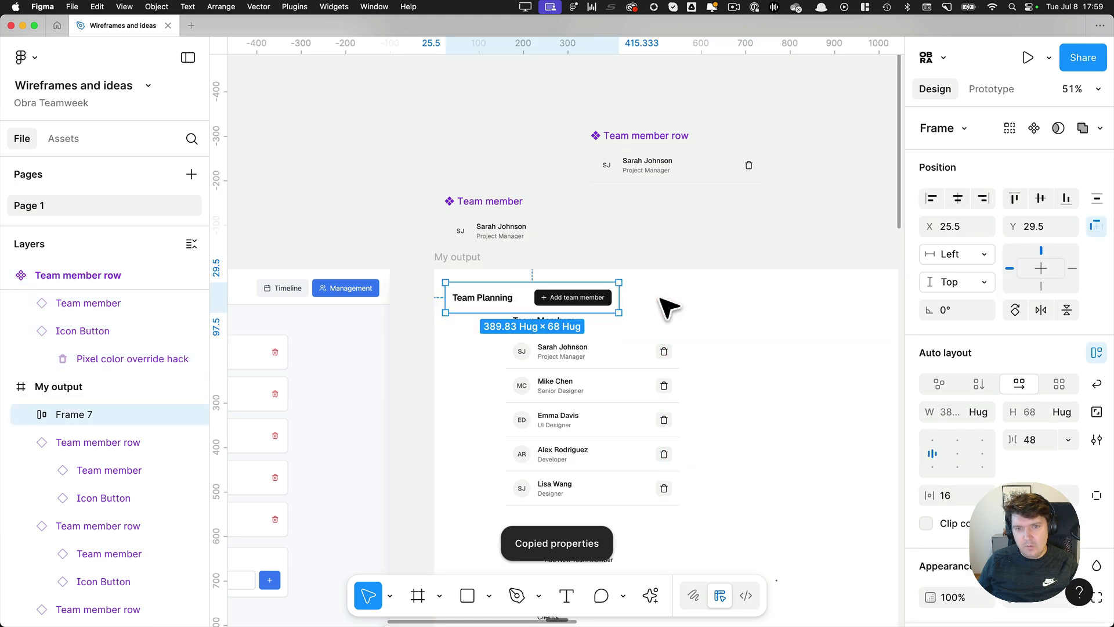
Widen the header frame to 952, set the gap between its items to Auto, and hide the interface panels
{"action": "left_click", "coordinate": [635, 305]}
{"action": "left_click_drag", "start_coordinate": [620, 302], "coordinate": [774, 302]}
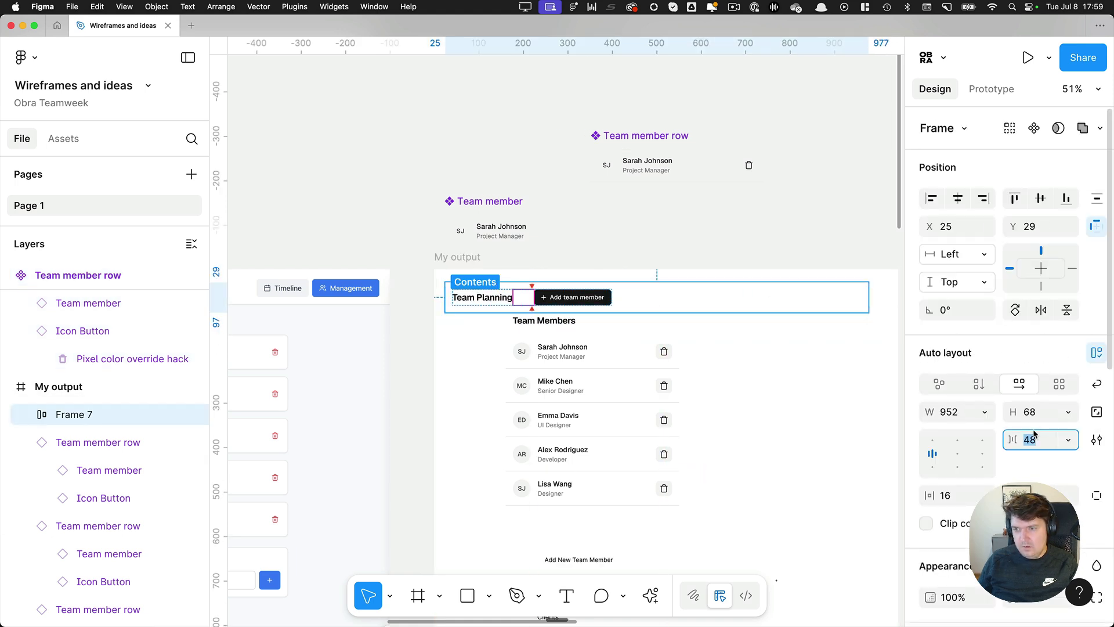
{"action": "type", "text": "Auto"}
{"action": "key", "text": "Return"}
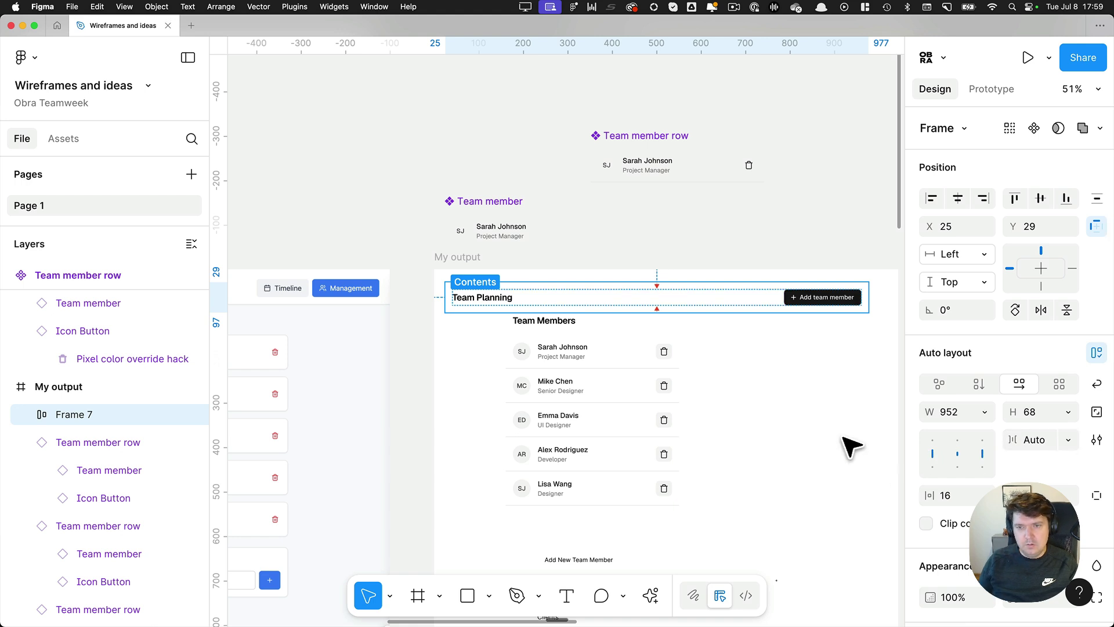
{"action": "left_click", "coordinate": [822, 428]}
{"action": "key", "text": "super+backslash"}
Narrow the Team Planning header frame to 776 and move it up close to the top-left corner of My output
{"action": "scroll", "coordinate": [816, 423], "scroll_direction": "down", "scroll_amount": 2}
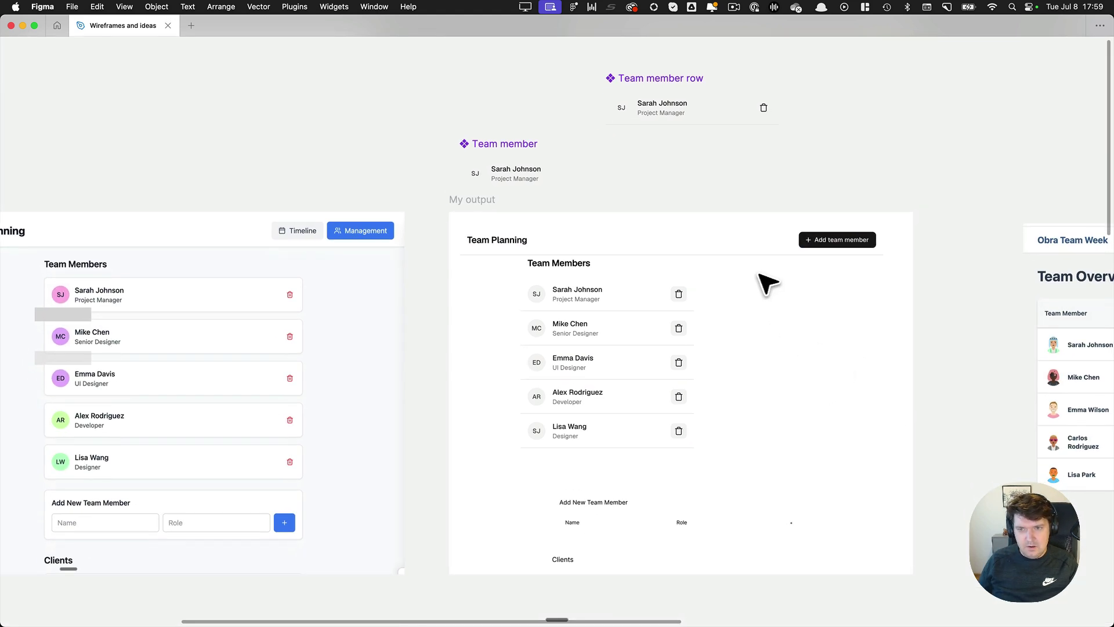
{"action": "left_click", "coordinate": [844, 249]}
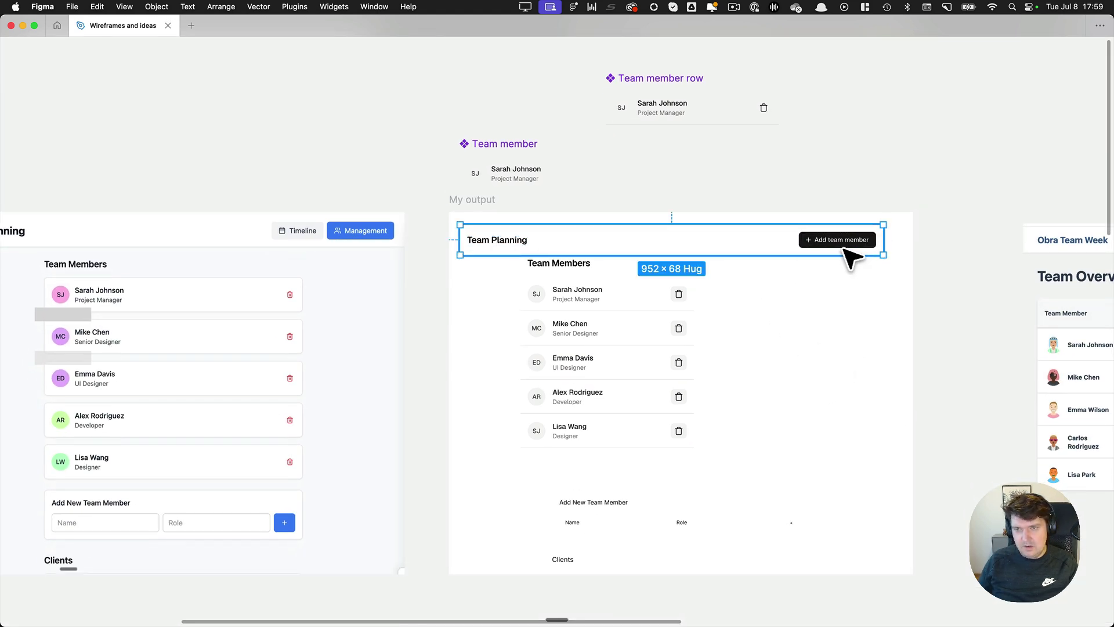
{"action": "left_click_drag", "start_coordinate": [884, 255], "coordinate": [805, 256]}
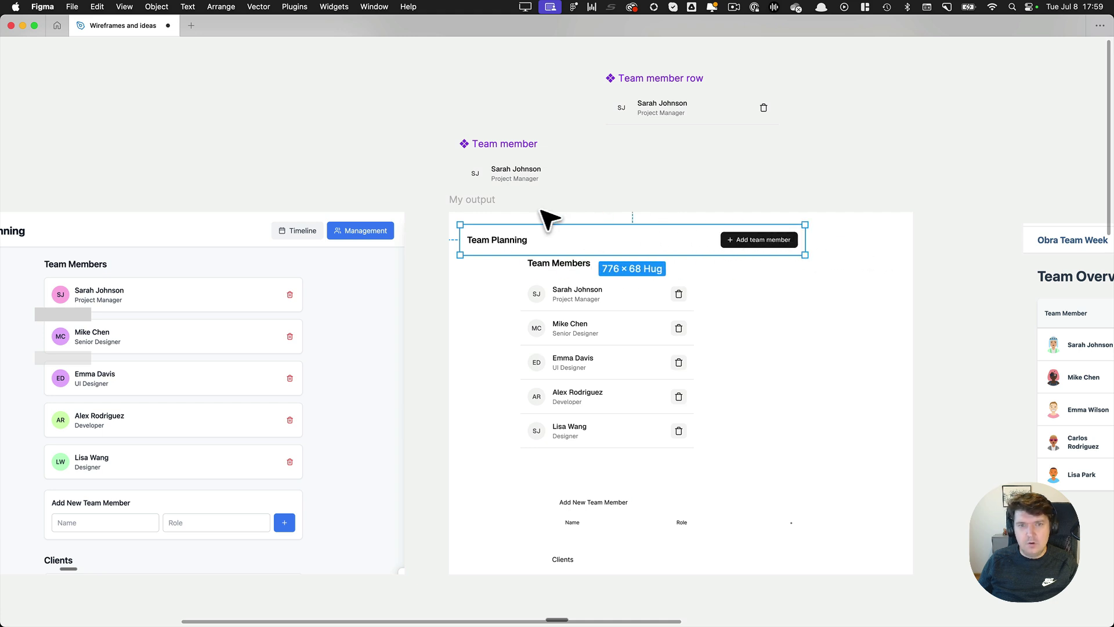
{"action": "key", "text": "alt"}
{"action": "left_click", "coordinate": [580, 174]}
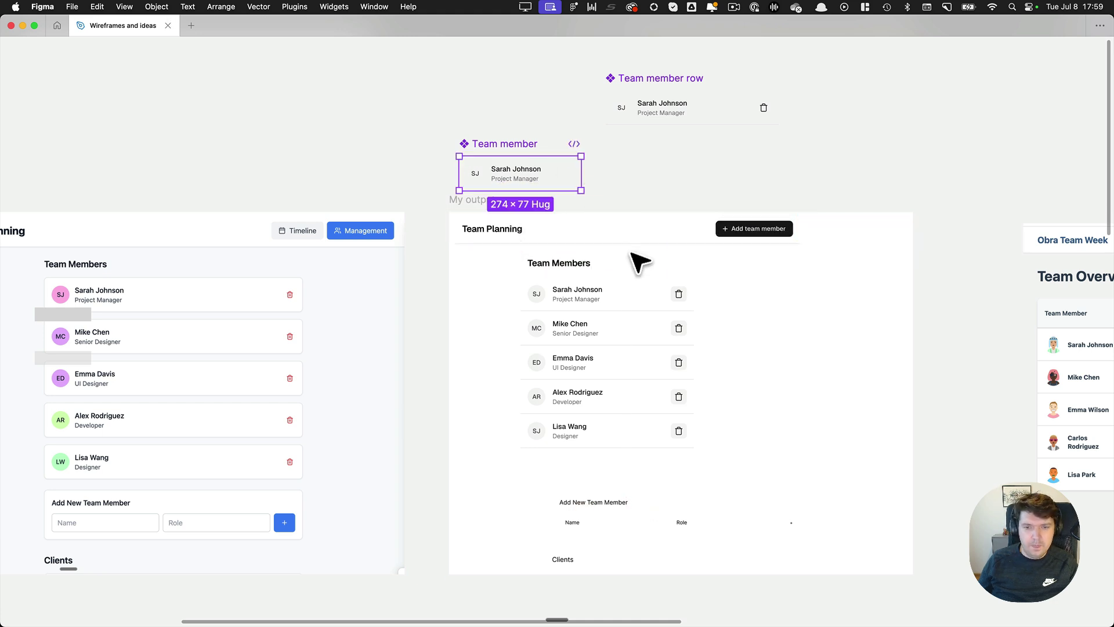
Delete the Add New Team Member heading and its Name and Role labels from My output
{"action": "scroll", "coordinate": [634, 259], "scroll_direction": "down", "scroll_amount": 3}
{"action": "left_click", "coordinate": [686, 412]}
{"action": "key", "text": "Delete"}
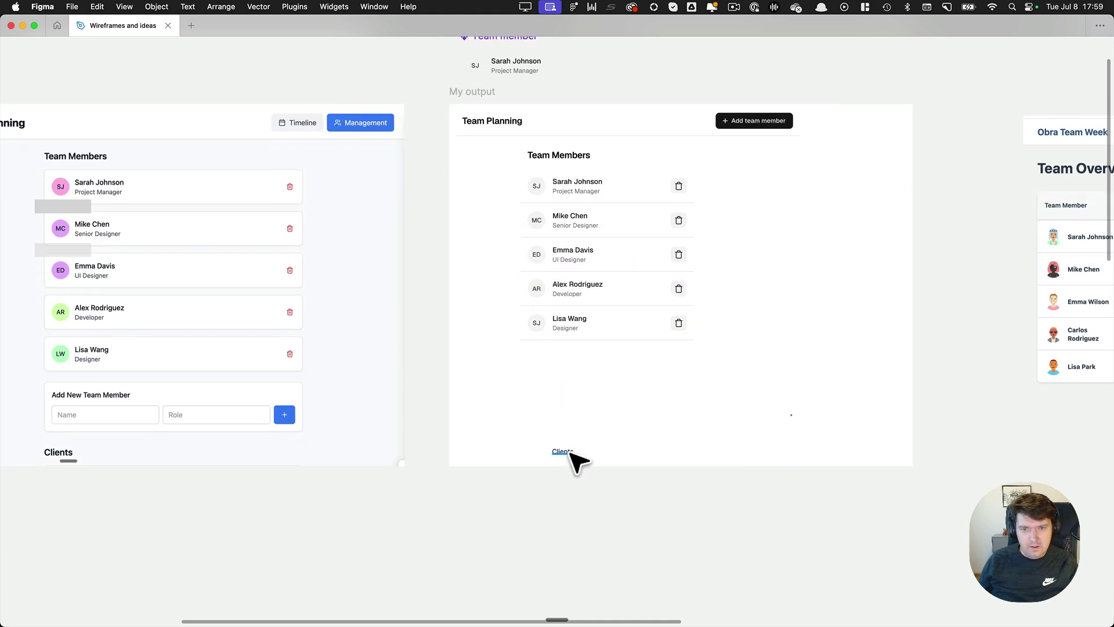
Move the Clients heading below the member list, aligned with the Team Members heading, and give it that heading's text properties
{"action": "left_click_drag", "start_coordinate": [566, 453], "coordinate": [553, 381]}
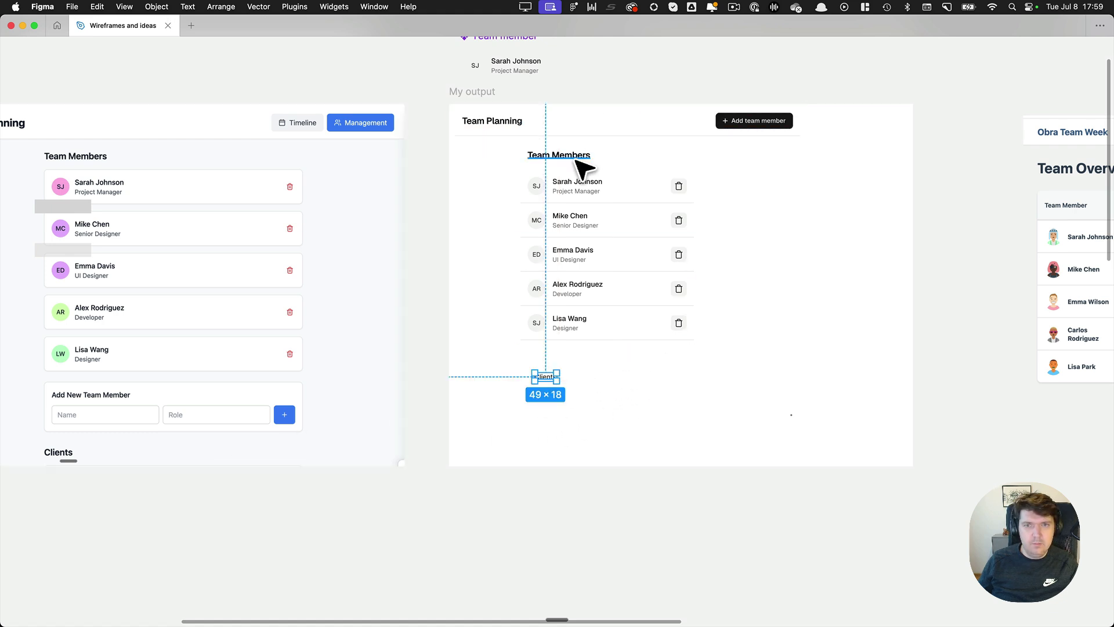
{"action": "left_click", "coordinate": [574, 156]}
{"action": "key", "text": "super+alt+c"}
{"action": "left_click", "coordinate": [546, 378]}
{"action": "key", "text": "super+alt+v"}
{"action": "left_click_drag", "start_coordinate": [555, 381], "coordinate": [547, 369]}
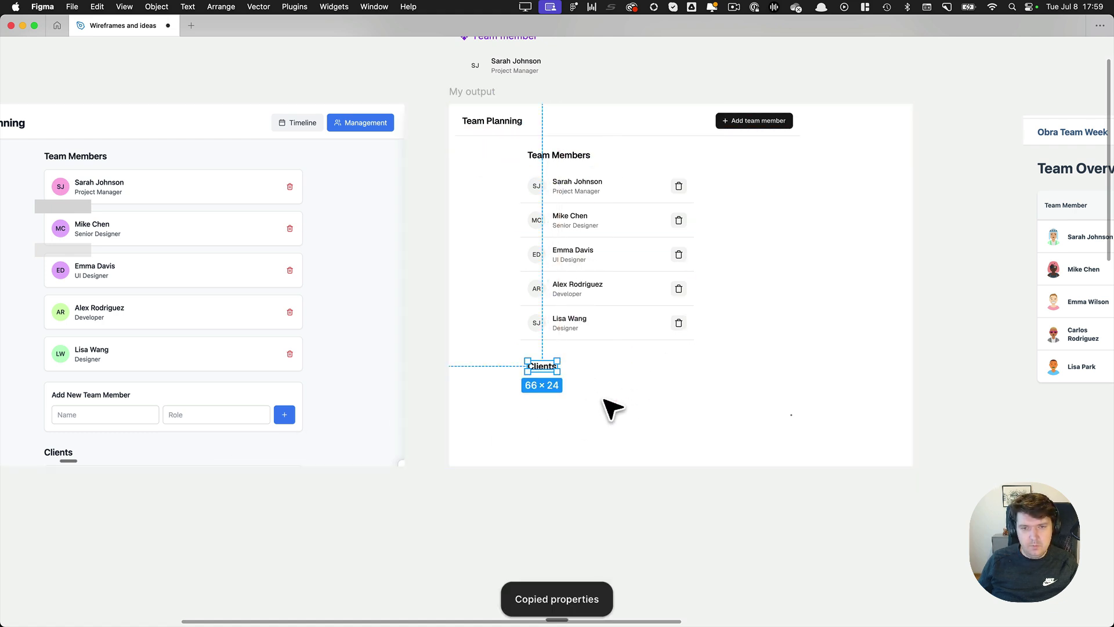
{"action": "left_click", "coordinate": [602, 401]}
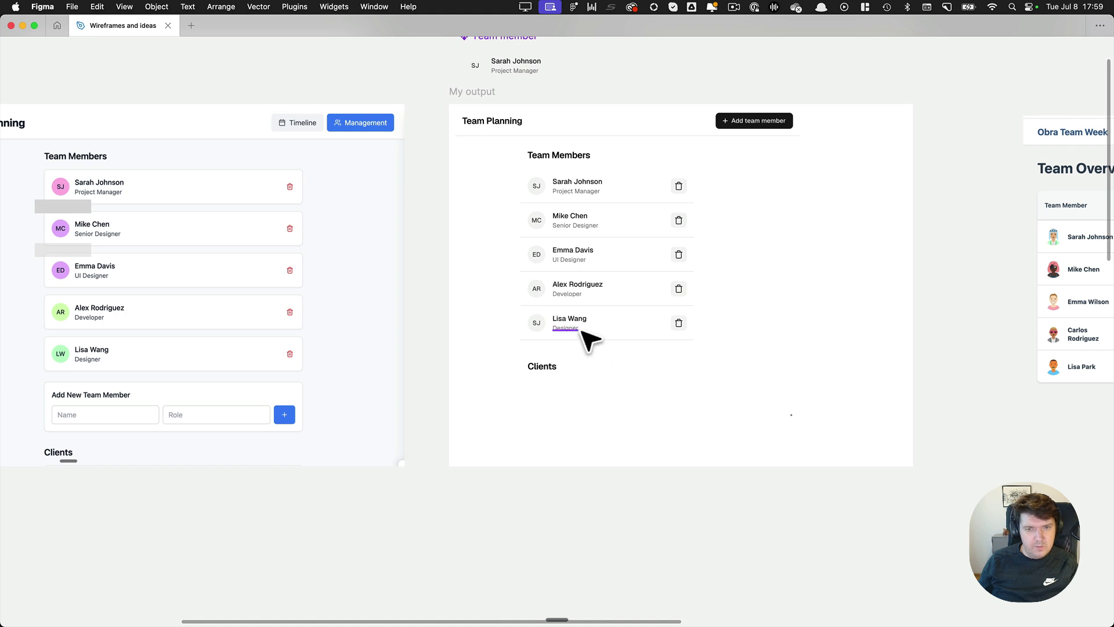
Duplicate the last row's Designer text below Clients and replace it with "You don't have any clients yet. Please add your first client."
{"action": "left_click_drag", "start_coordinate": [586, 343], "coordinate": [560, 401]}
{"action": "double_click", "coordinate": [576, 395]}
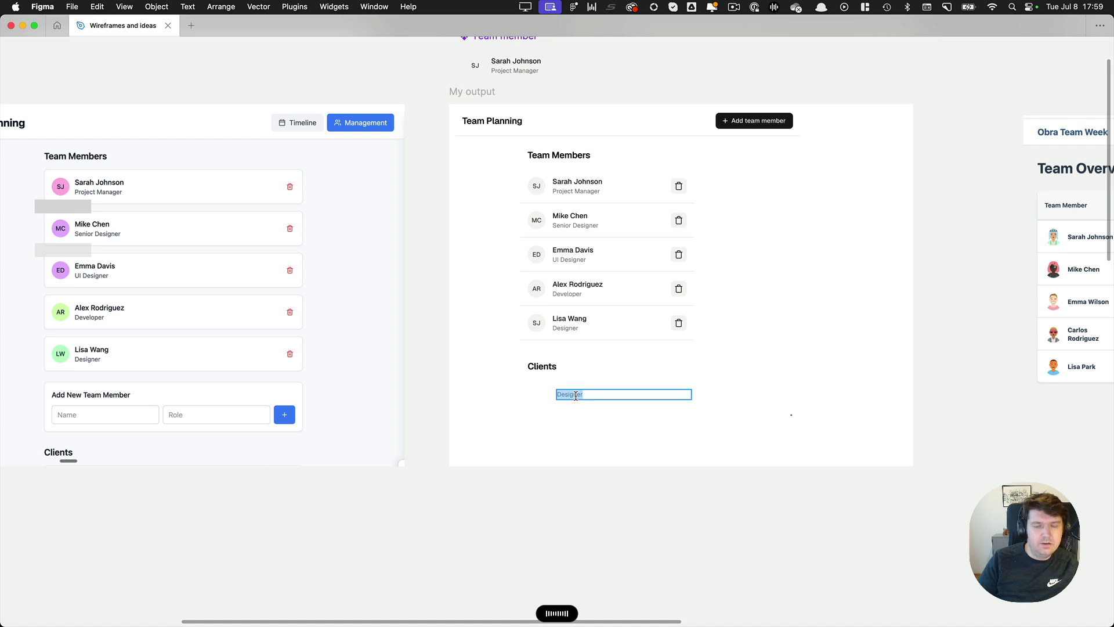
{"action": "key", "text": "super+v"}
{"action": "key", "text": "Escape"}
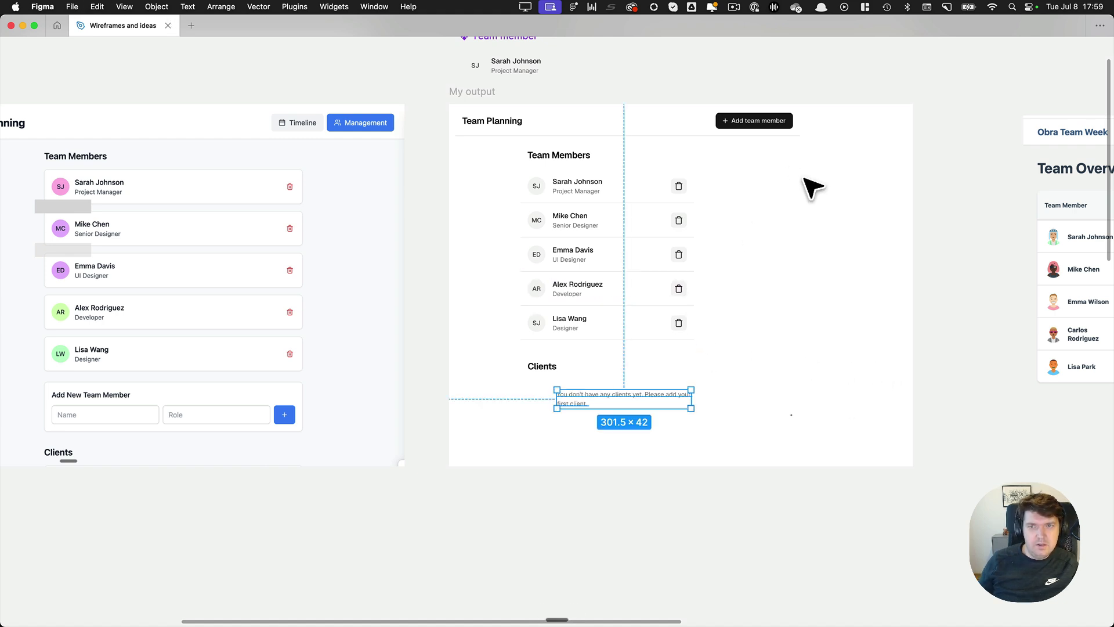
{"action": "left_click", "coordinate": [783, 124]}
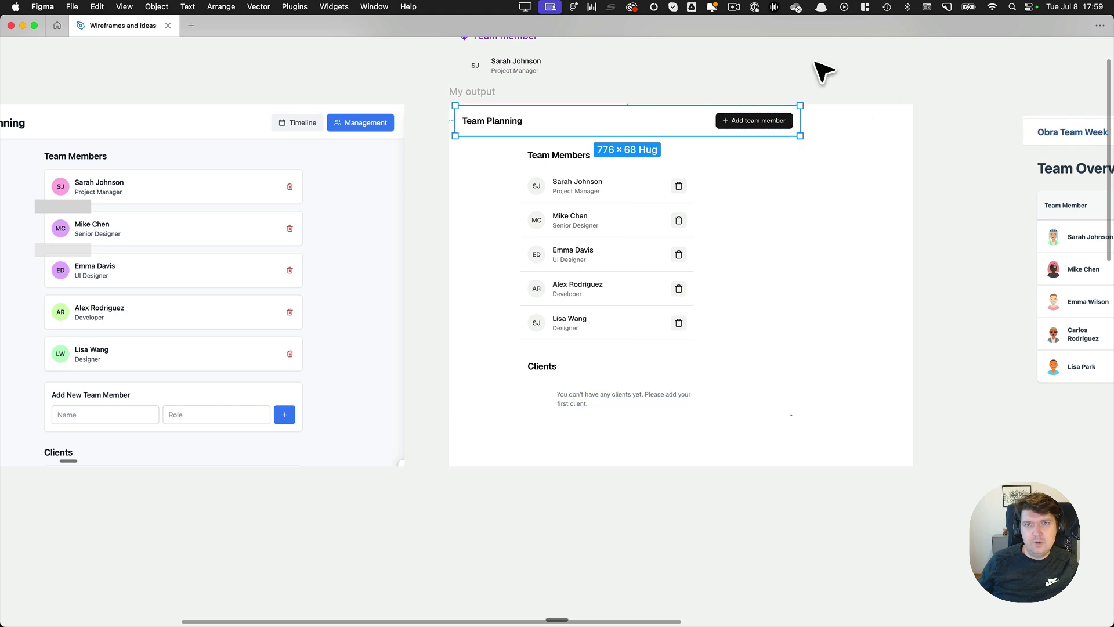
{"action": "left_click", "coordinate": [813, 62]}
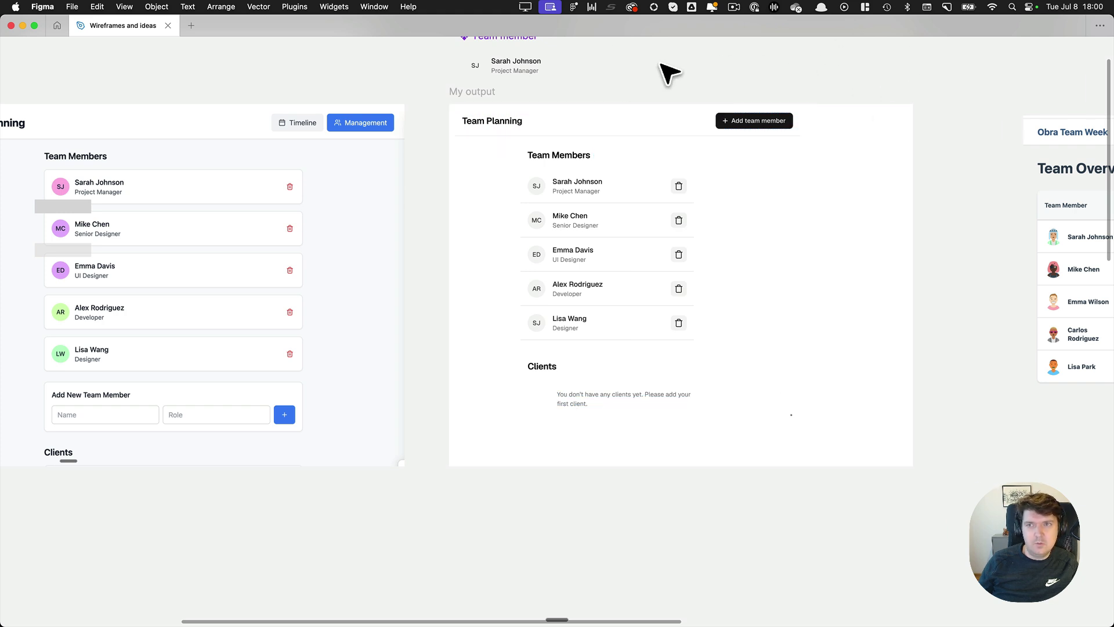
Look up the Wispr Flow dictation app's About window and close it again
{"action": "left_click", "coordinate": [796, 8]}
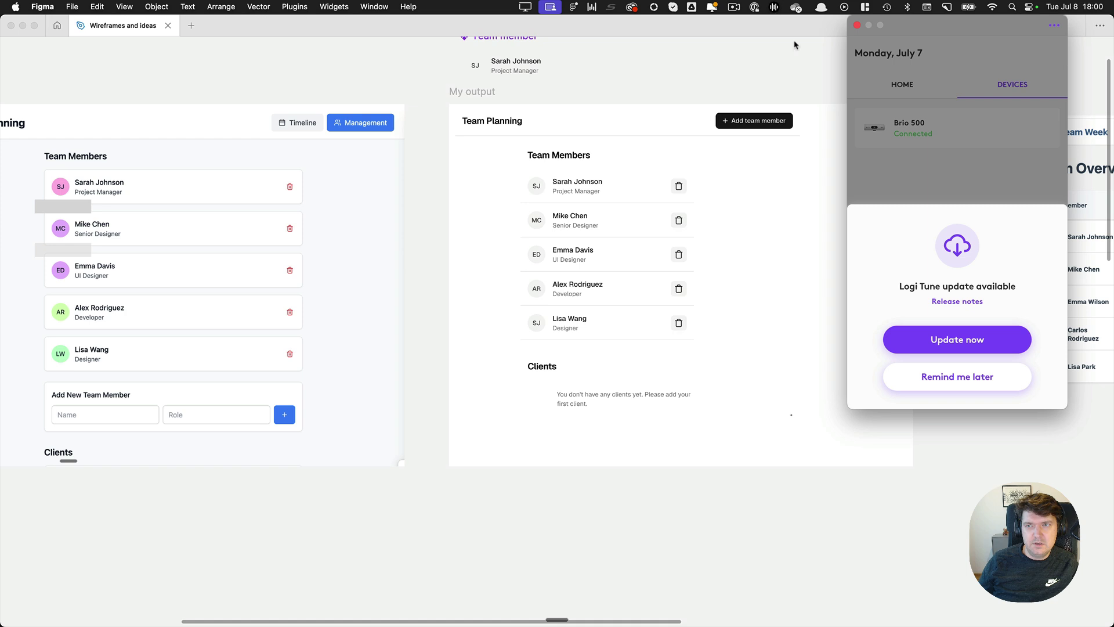
{"action": "left_click", "coordinate": [857, 25]}
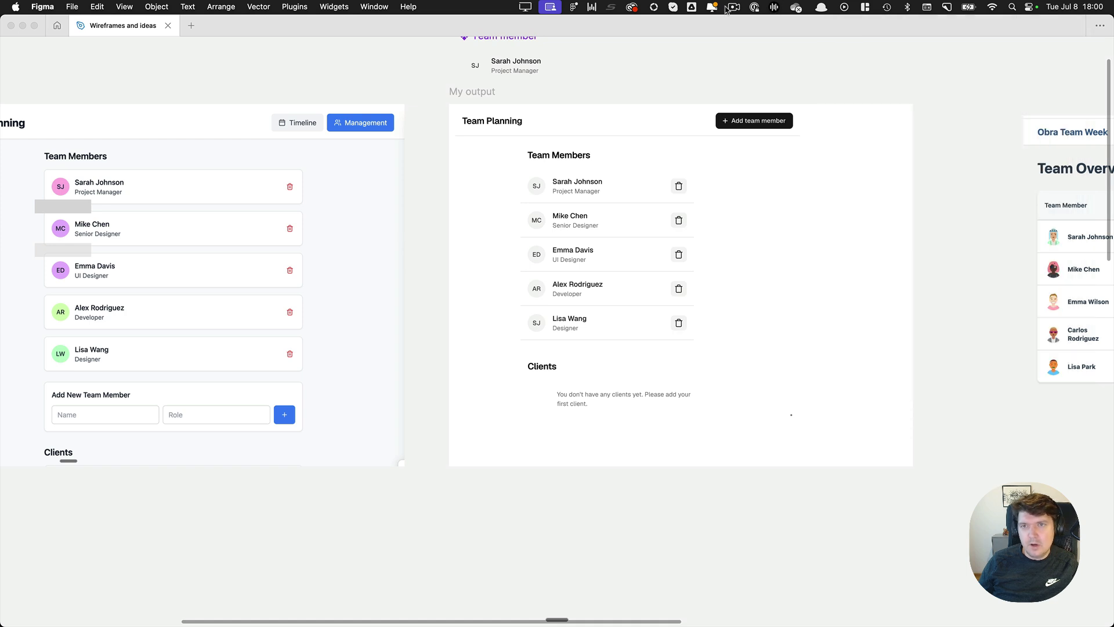
{"action": "left_click", "coordinate": [593, 7]}
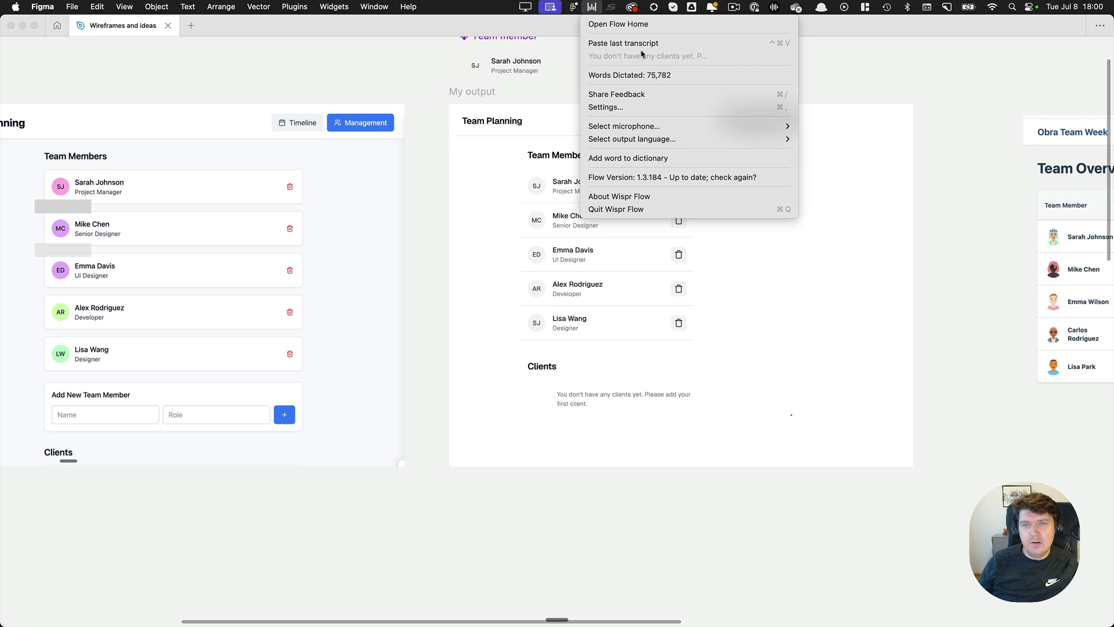
{"action": "left_click", "coordinate": [641, 196]}
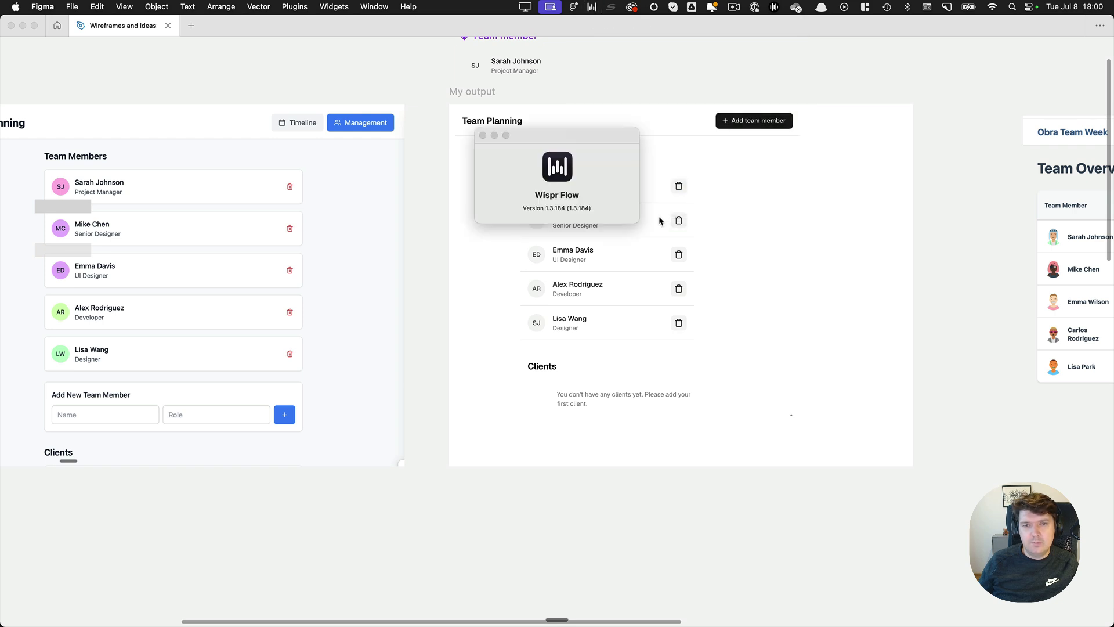
{"action": "left_click", "coordinate": [483, 136]}
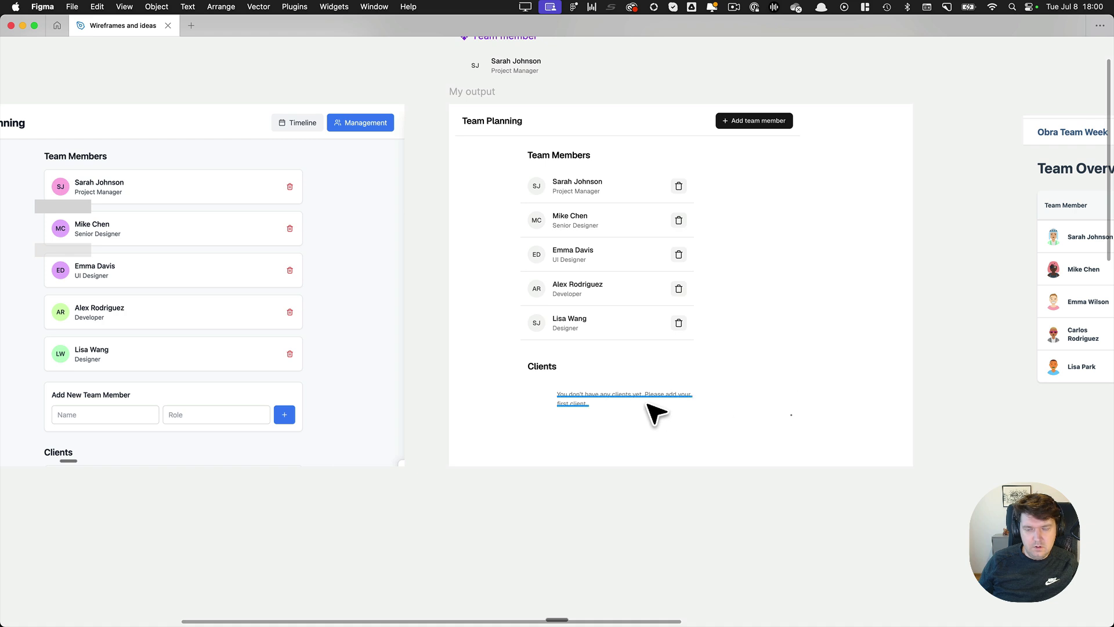
Wrap the empty clients message in an auto layout frame with 32 padding
{"action": "left_click", "coordinate": [647, 401]}
{"action": "key", "text": "shift+a"}
{"action": "key", "text": "super+backslash"}
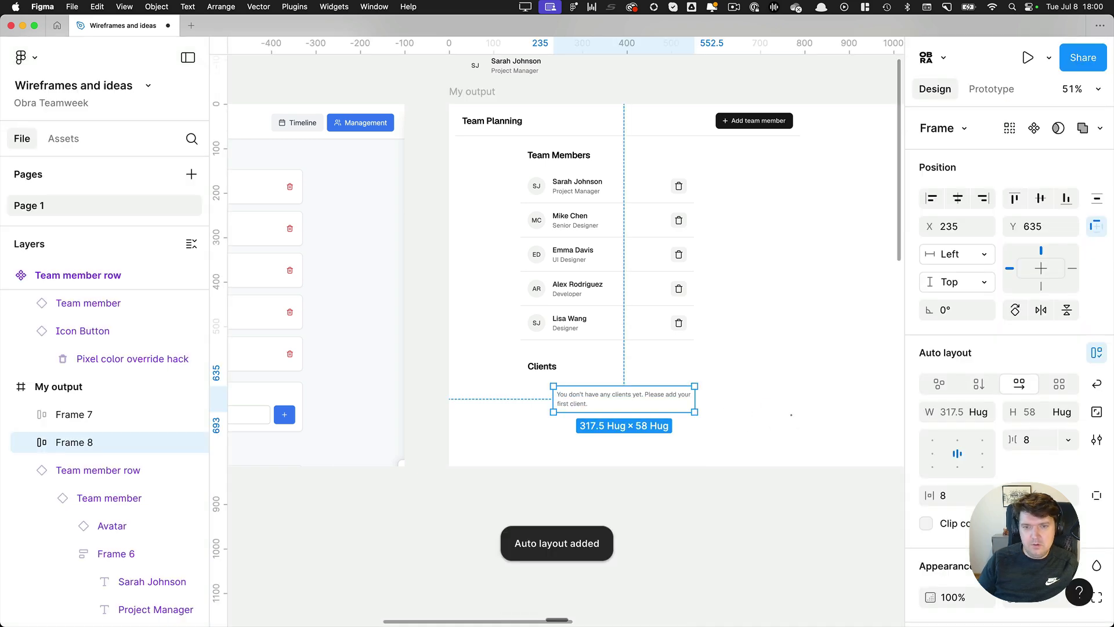
{"action": "left_click", "coordinate": [956, 495]}
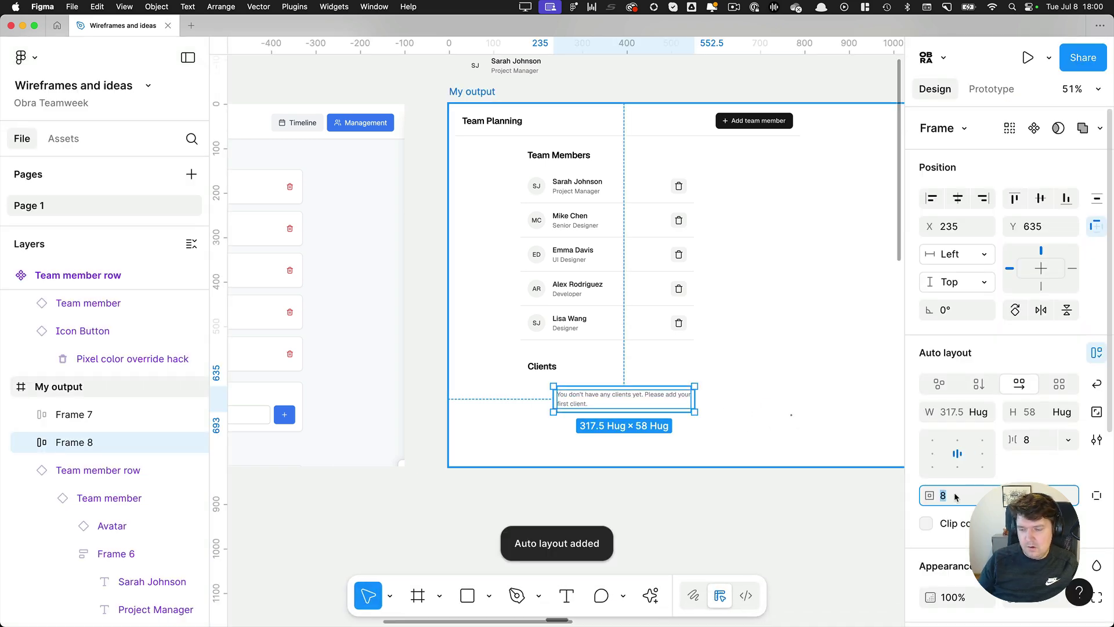
{"action": "type", "text": "32"}
{"action": "key", "text": "Return"}
Fill the empty clients message frame with the library colour neutral/50 and set its corner radius to 16
{"action": "scroll", "coordinate": [1015, 407], "scroll_direction": "down", "scroll_amount": 5}
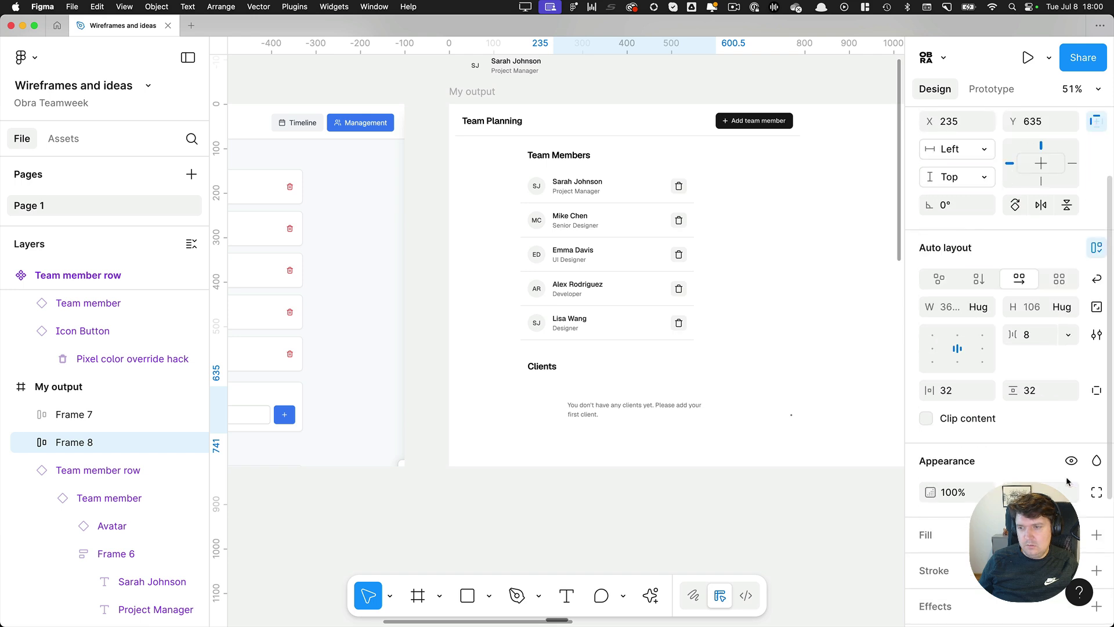
{"action": "left_click", "coordinate": [1073, 472]}
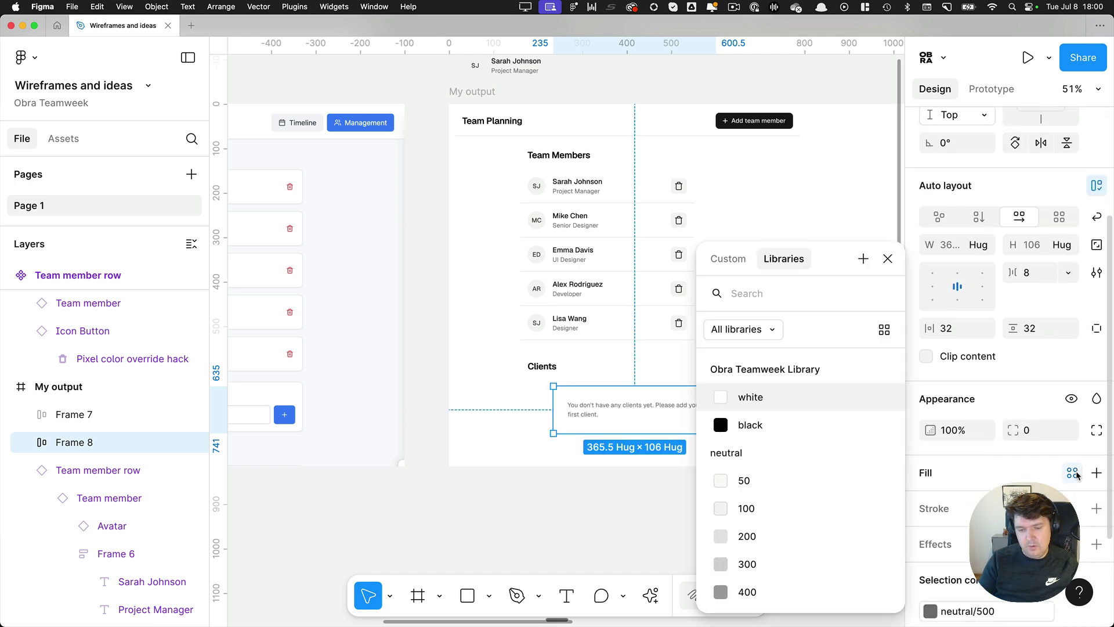
{"action": "type", "text": "b"}
{"action": "key", "text": "BackSpace"}
{"action": "type", "text": "g"}
{"action": "key", "text": "BackSpace"}
{"action": "type", "text": "neu"}
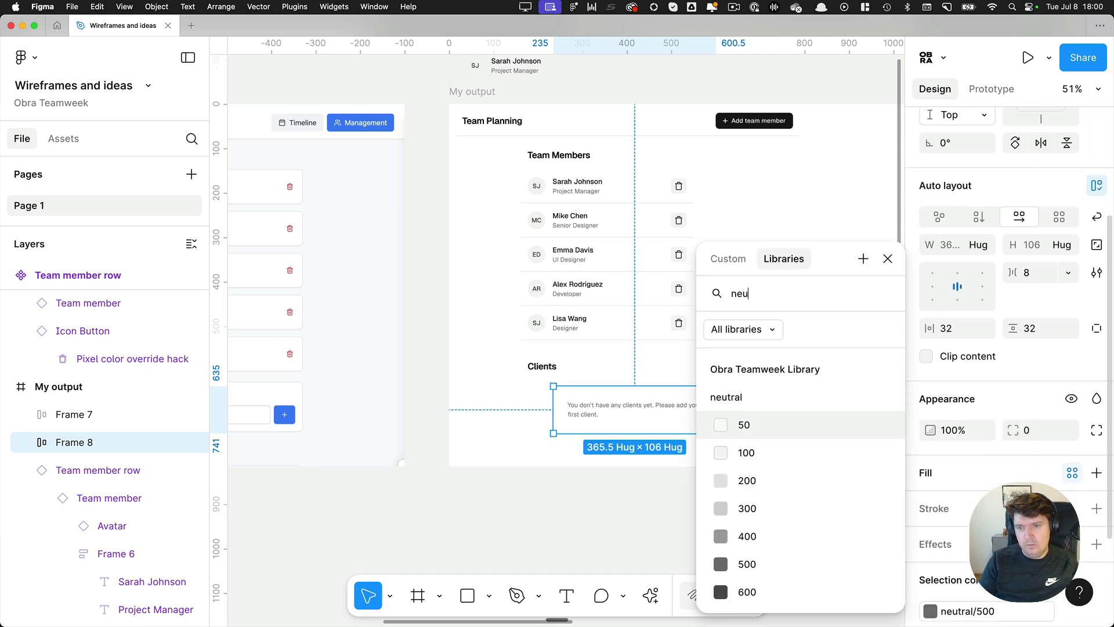
{"action": "left_click", "coordinate": [744, 424]}
{"action": "left_click", "coordinate": [1054, 432]}
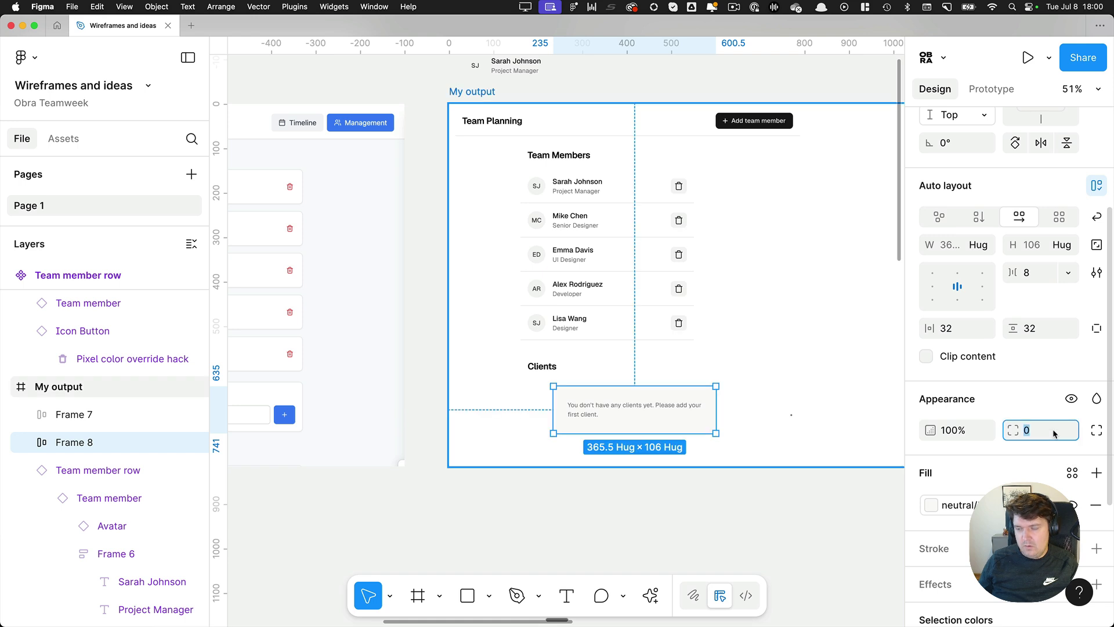
{"action": "type", "text": "186"}
{"action": "key", "text": "Return"}
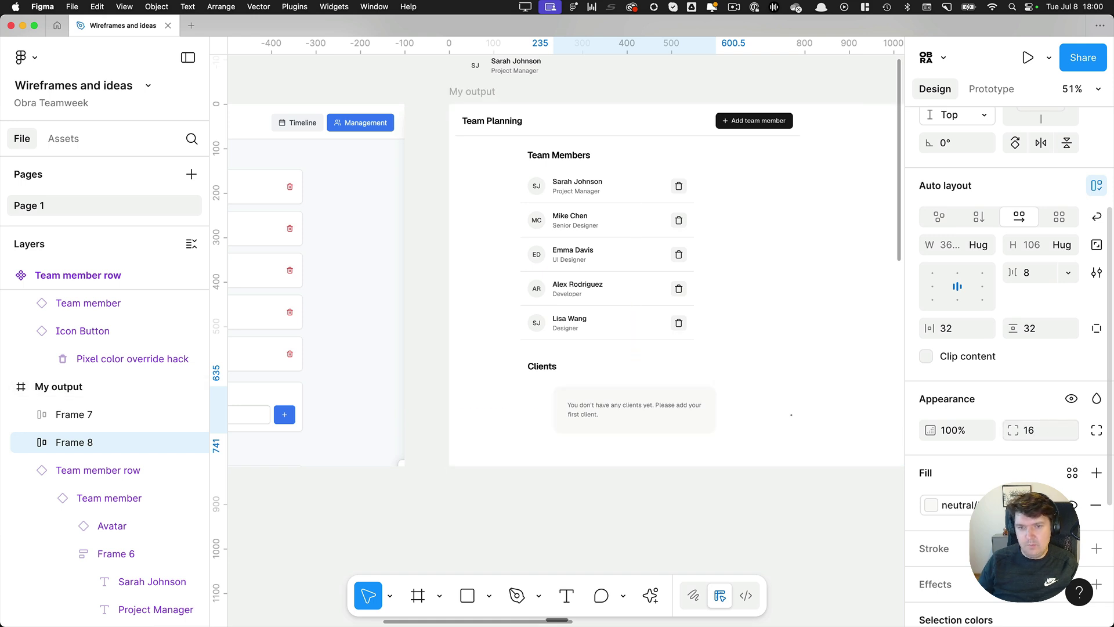
Align the clients message frame with the left edge of the Clients heading at X 177, Y 633, and select its message text
{"action": "left_click", "coordinate": [788, 350]}
{"action": "mouse_move", "coordinate": [654, 416]}
{"action": "left_mouse_down"}
{"action": "mouse_move", "coordinate": [631, 415]}
{"action": "mouse_move", "coordinate": [635, 426]}
{"action": "left_mouse_up"}
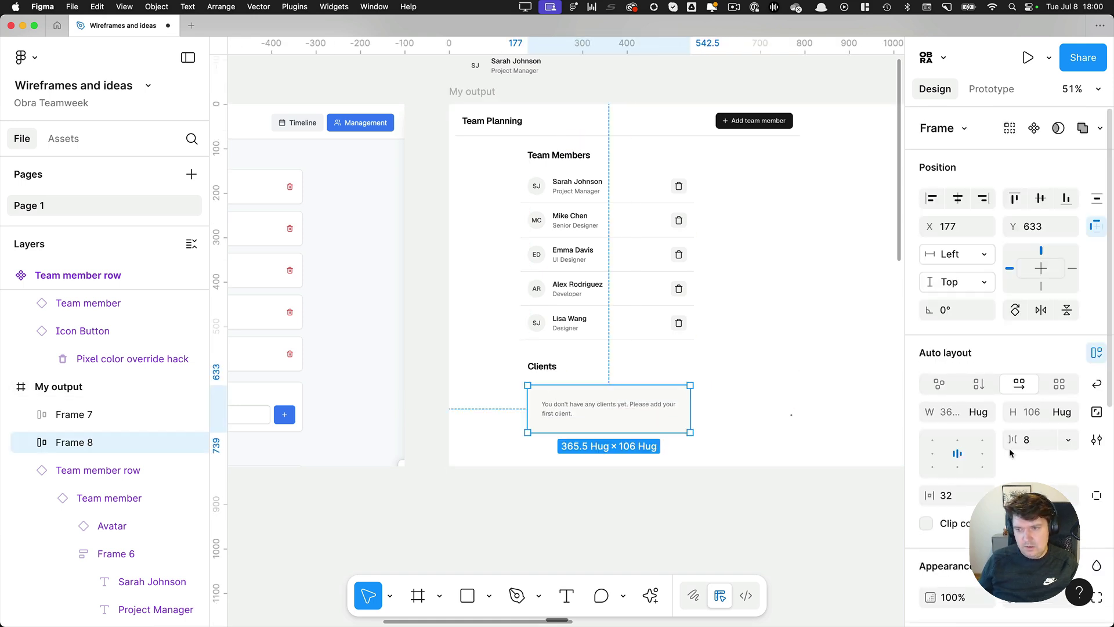
{"action": "double_click", "coordinate": [649, 413]}
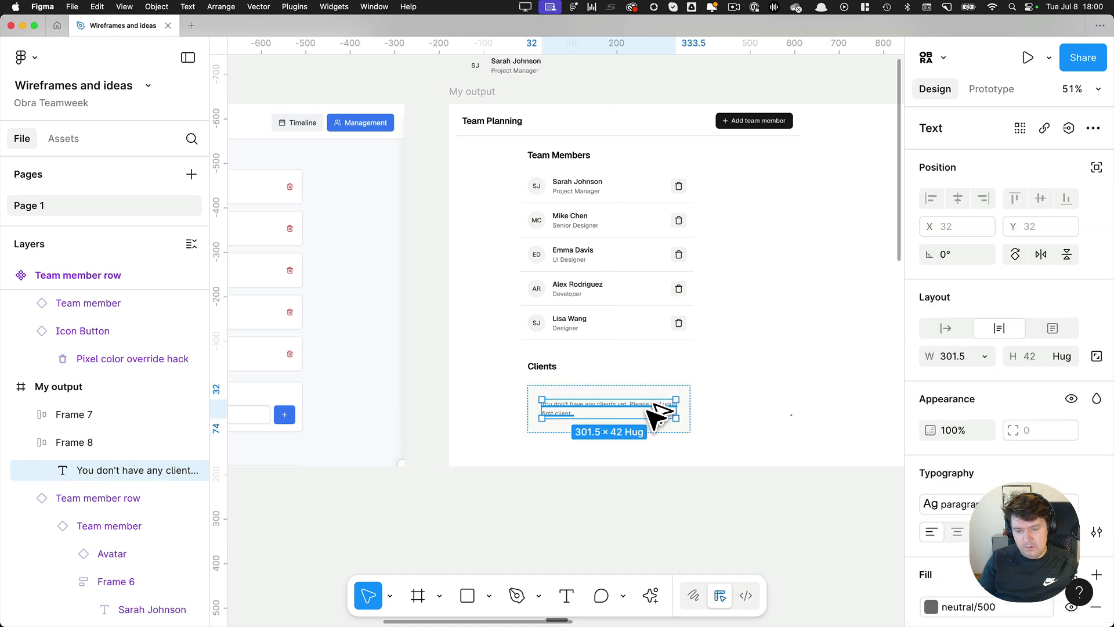
Widen the clients message frame to 563 and all five team member rows to 629
{"action": "double_click", "coordinate": [664, 412]}
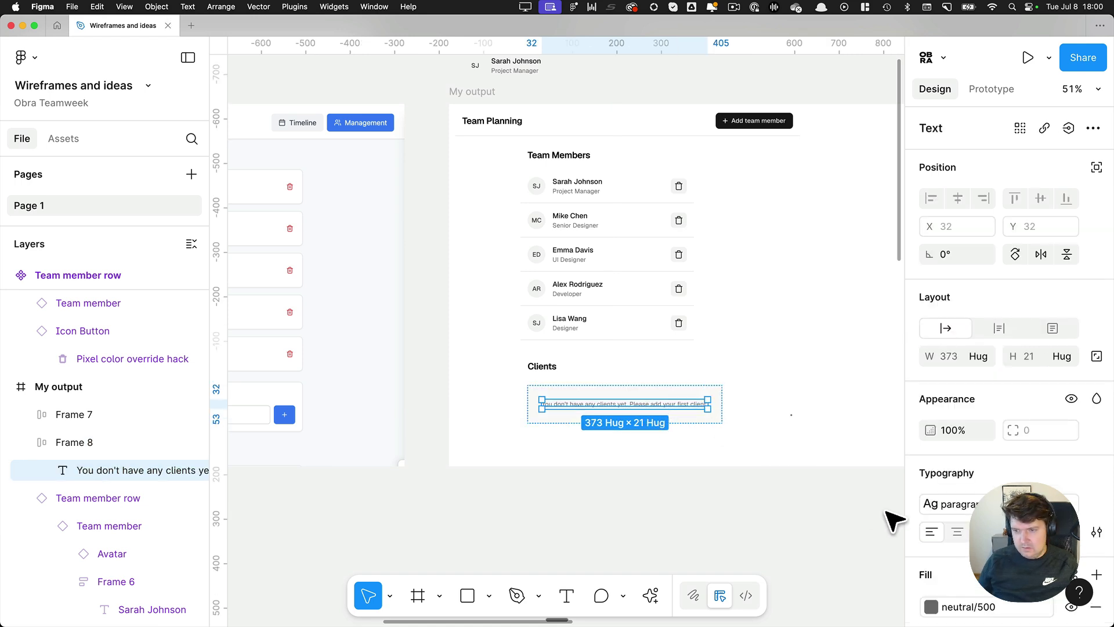
{"action": "key", "text": "ctrl+z"}
{"action": "left_click", "coordinate": [667, 421]}
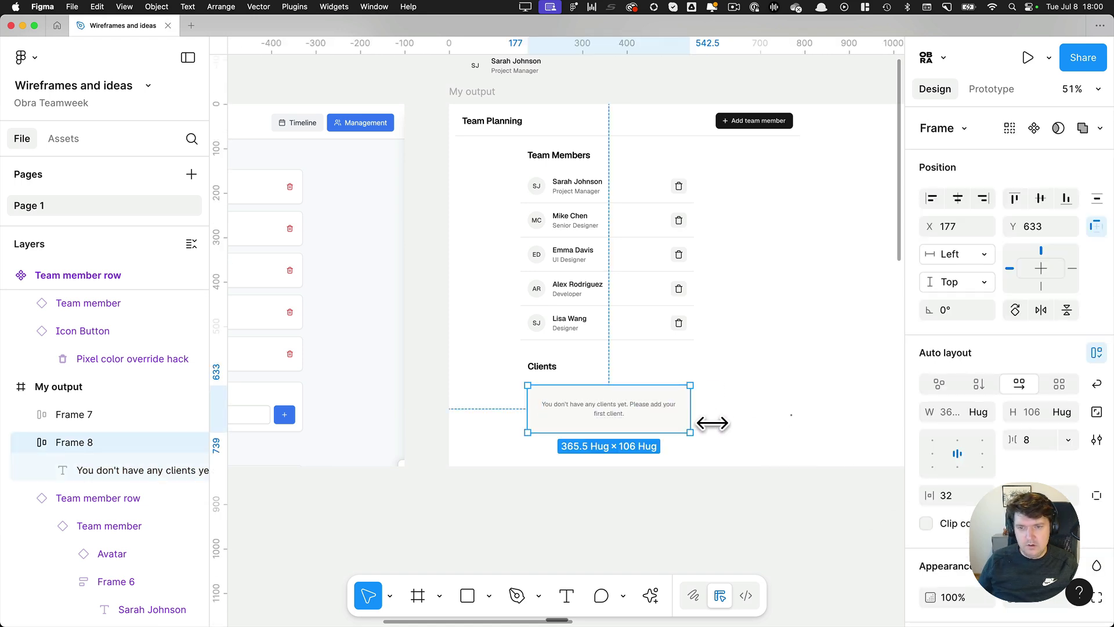
{"action": "left_click_drag", "start_coordinate": [712, 422], "coordinate": [796, 417]}
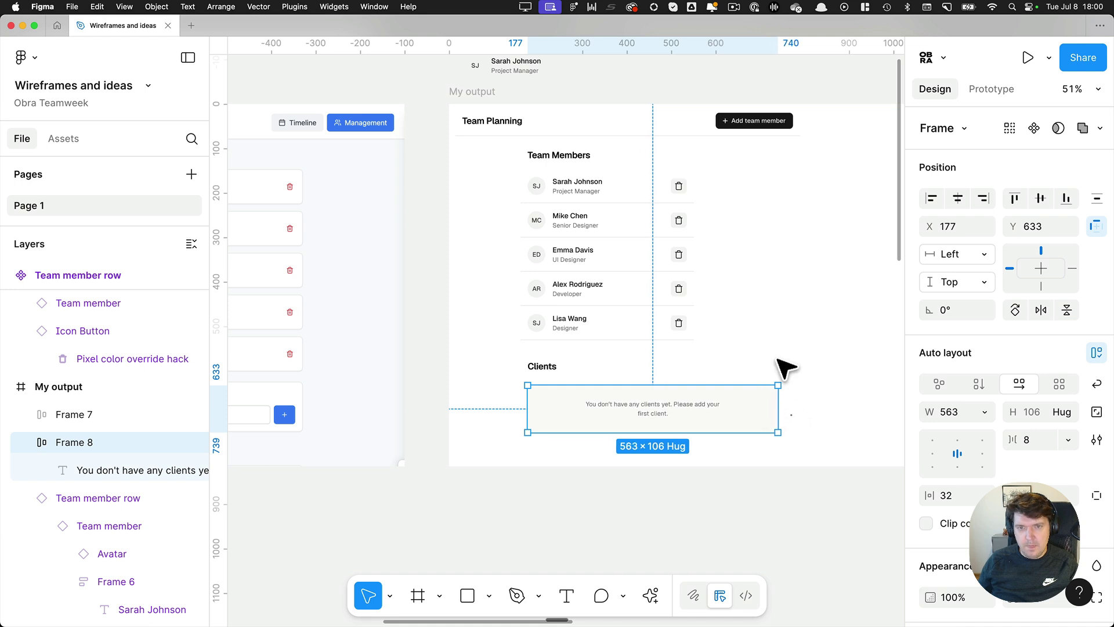
{"action": "left_click_drag", "start_coordinate": [761, 354], "coordinate": [815, 226]}
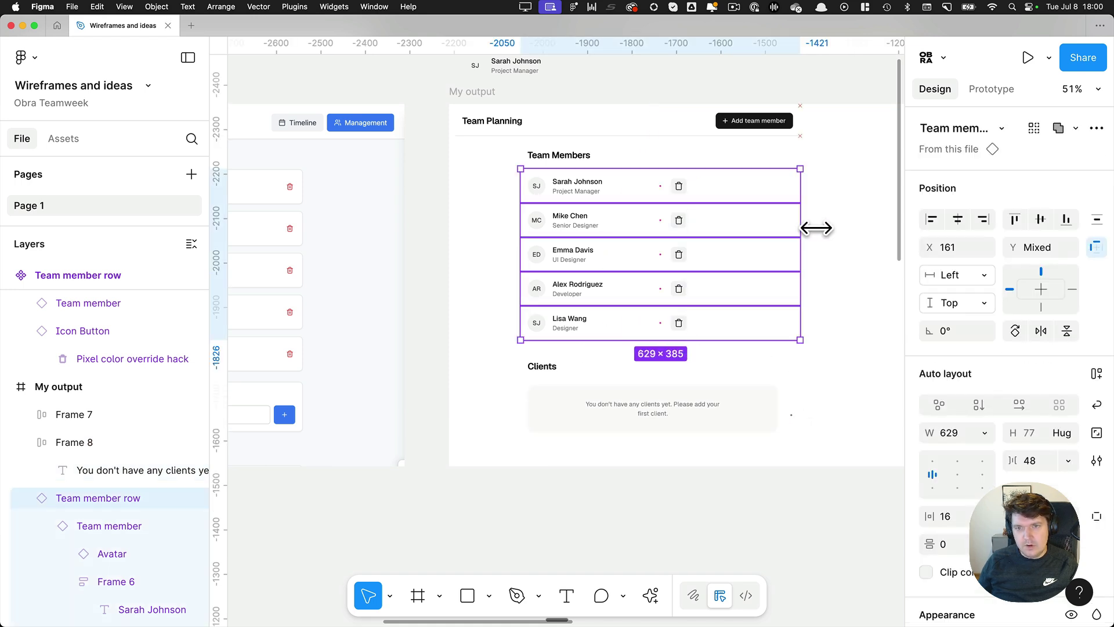
Set the gap between items in the main Team member row component to Auto
{"action": "scroll", "coordinate": [859, 241], "scroll_direction": "up", "scroll_amount": 5}
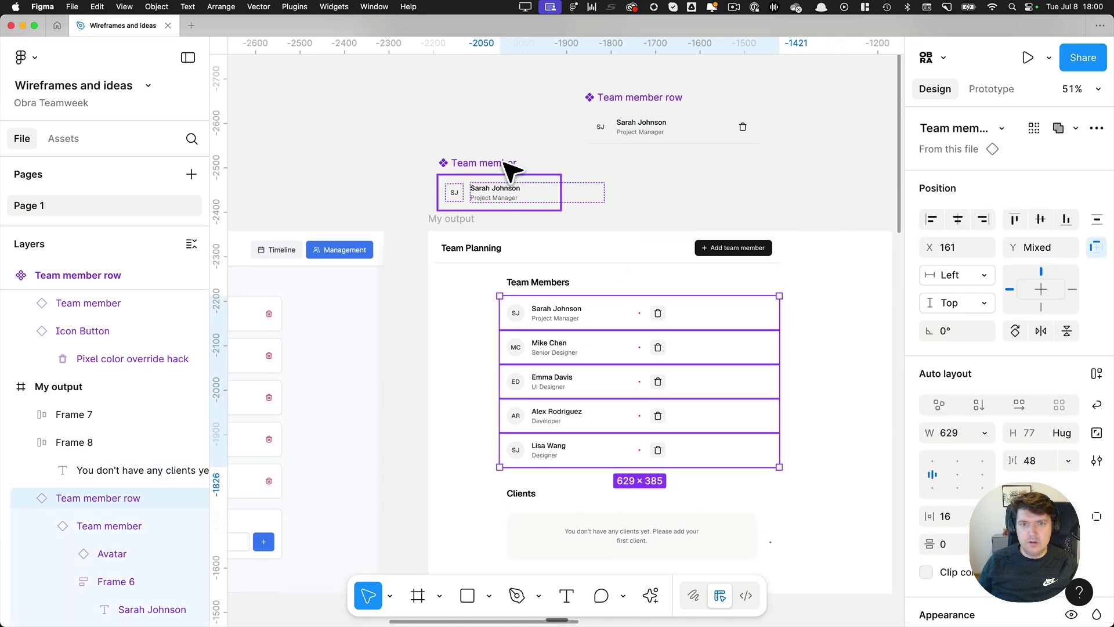
{"action": "left_click", "coordinate": [636, 114]}
{"action": "type", "text": "Aut"}
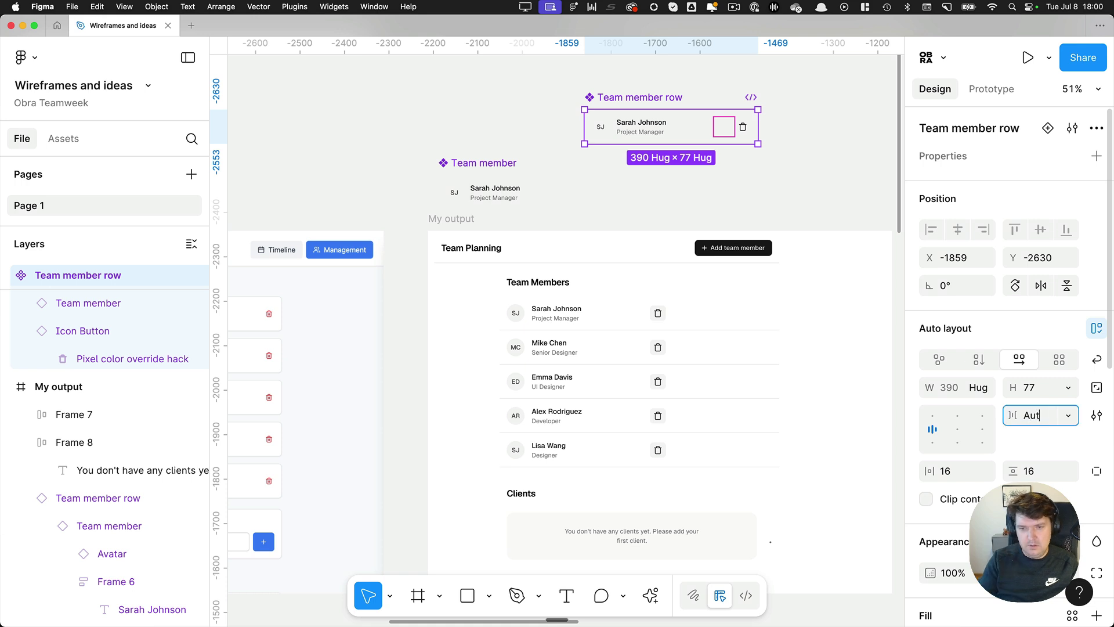
{"action": "type", "text": "o"}
{"action": "key", "text": "Return"}
{"action": "left_click", "coordinate": [856, 331]}
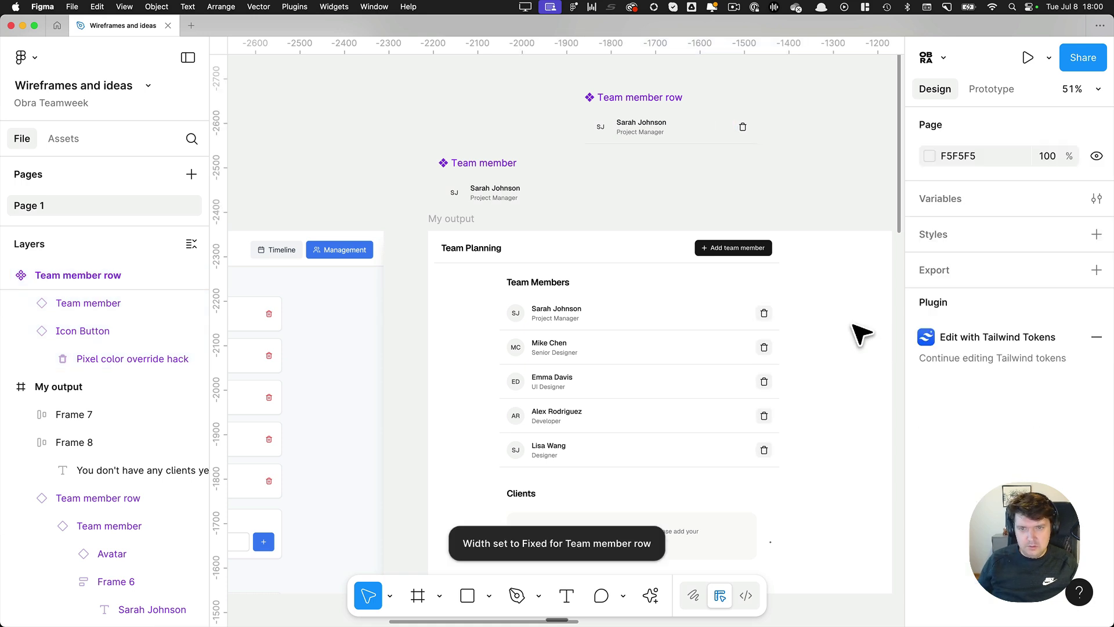
{"action": "left_click", "coordinate": [743, 254]}
{"action": "left_click_drag", "start_coordinate": [785, 255], "coordinate": [759, 256]}
{"action": "left_click", "coordinate": [675, 332]}
{"action": "left_click", "coordinate": [336, 222]}
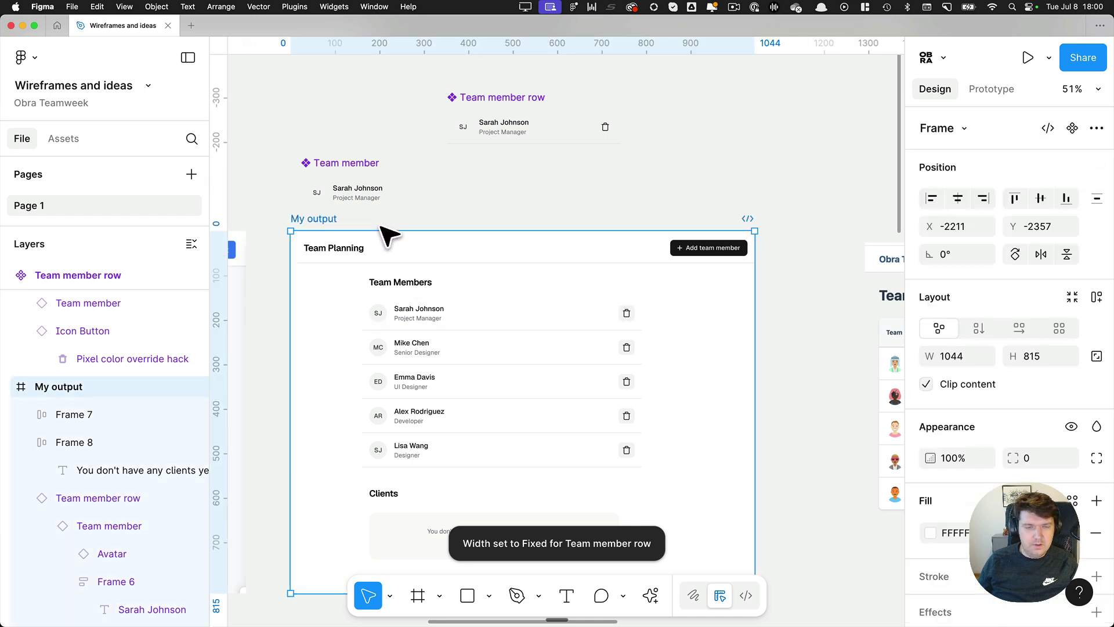
{"action": "scroll", "coordinate": [418, 231], "scroll_direction": "down", "scroll_amount": 3}
{"action": "scroll", "coordinate": [423, 231], "scroll_direction": "left", "scroll_amount": 1}
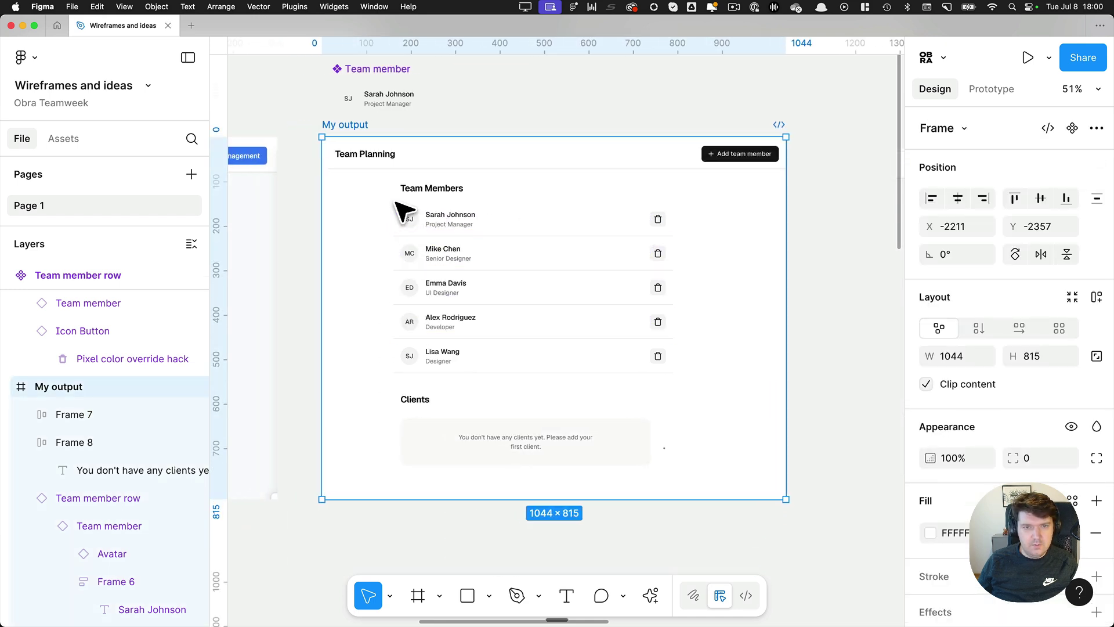
Wrap the five team member rows in an auto layout frame and rename it List
{"action": "left_click", "coordinate": [433, 212]}
{"action": "left_click_drag", "start_coordinate": [360, 211], "coordinate": [683, 388]}
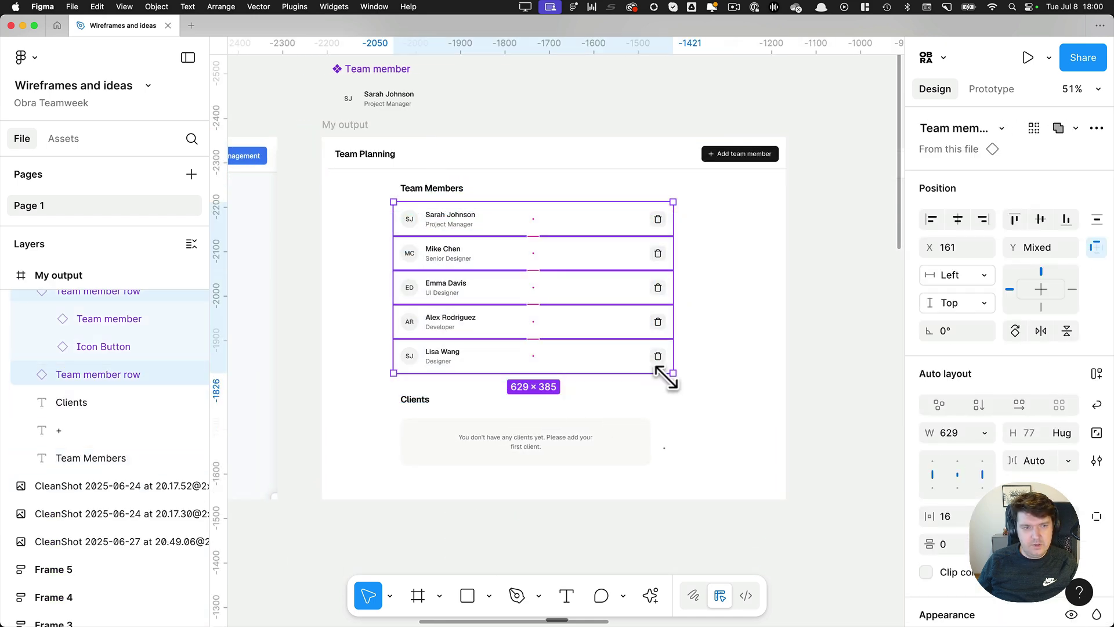
{"action": "key", "text": "shift+a"}
{"action": "key", "text": "super+r"}
{"action": "type", "text": "Lis"}
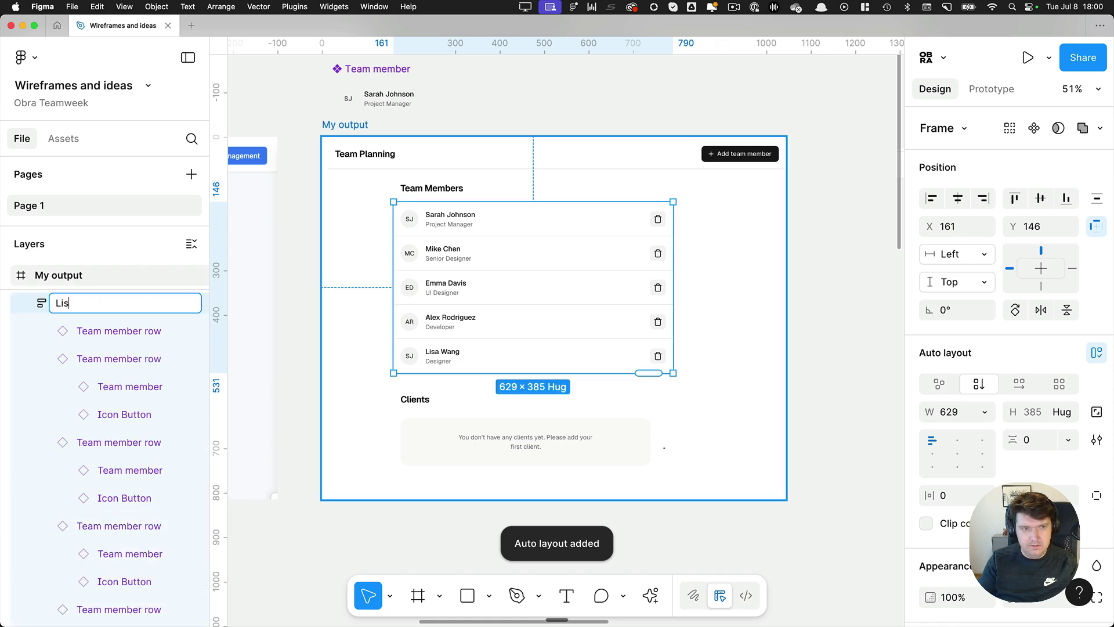
{"action": "type", "text": "t"}
{"action": "key", "text": "Return"}
Wrap the Team Members heading in an auto layout frame with 24 horizontal padding and widen it to 621
{"action": "left_click", "coordinate": [441, 192]}
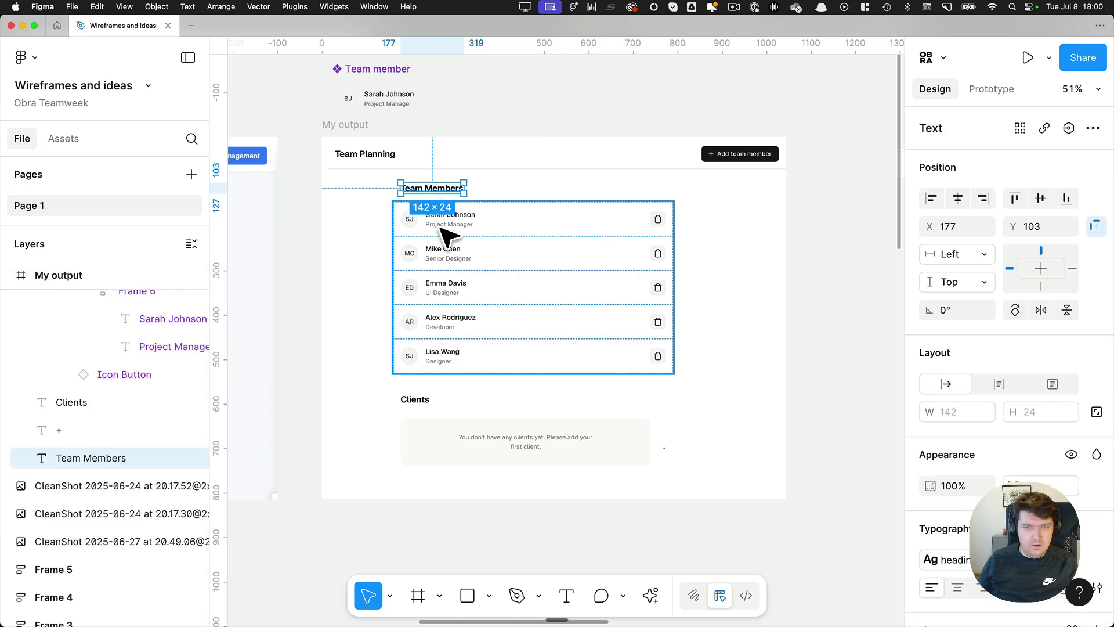
{"action": "key", "text": "shift+a"}
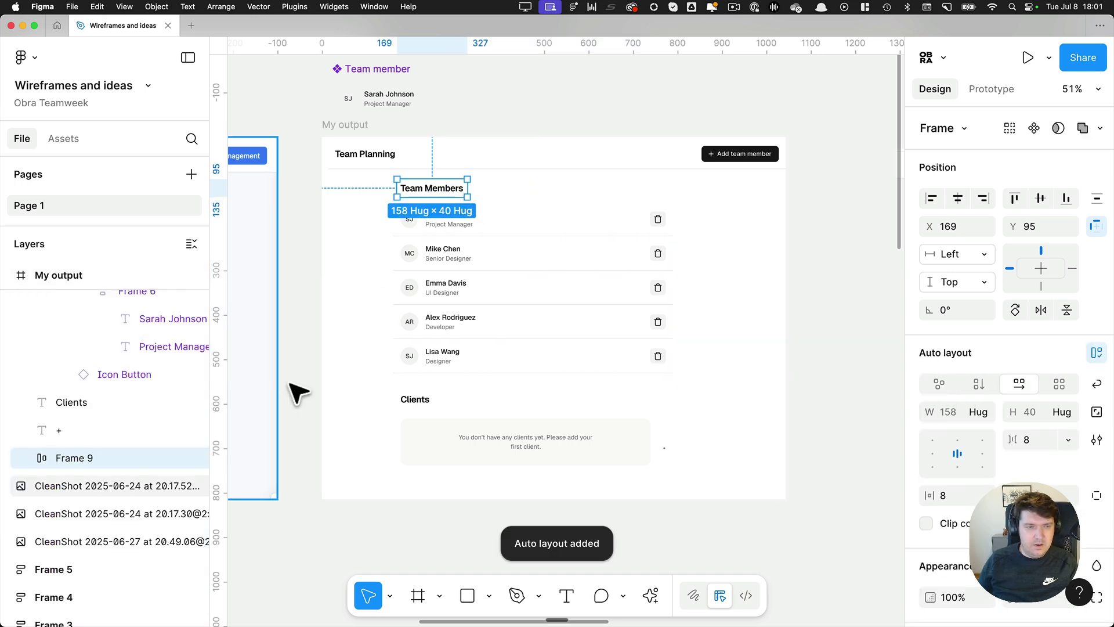
{"action": "scroll", "coordinate": [389, 180], "scroll_direction": "up", "scroll_amount": 5}
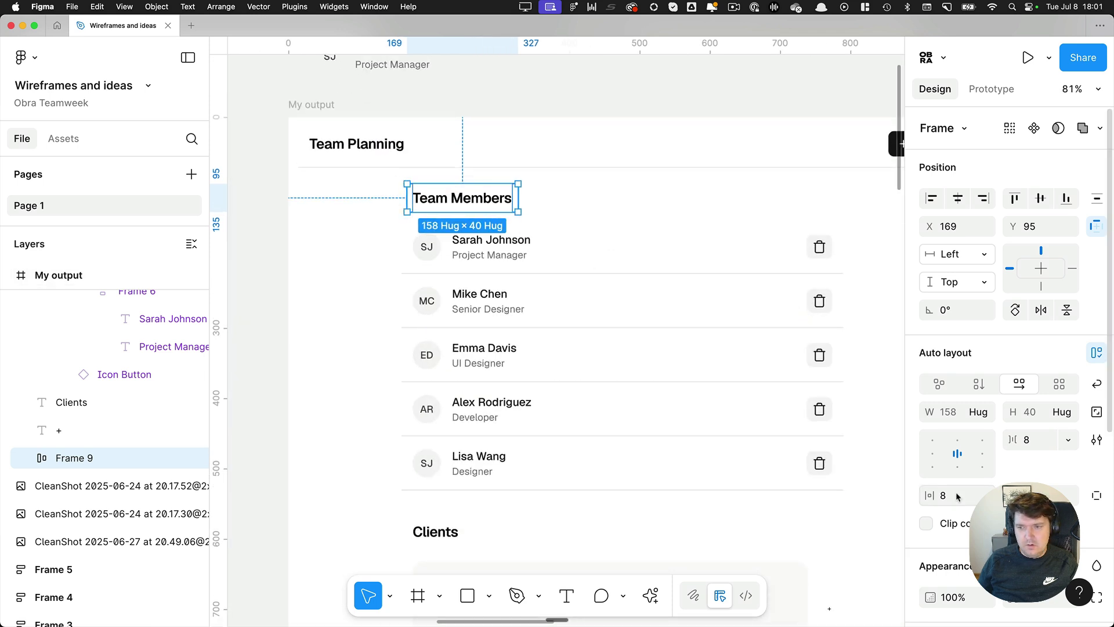
{"action": "key", "text": "Return"}
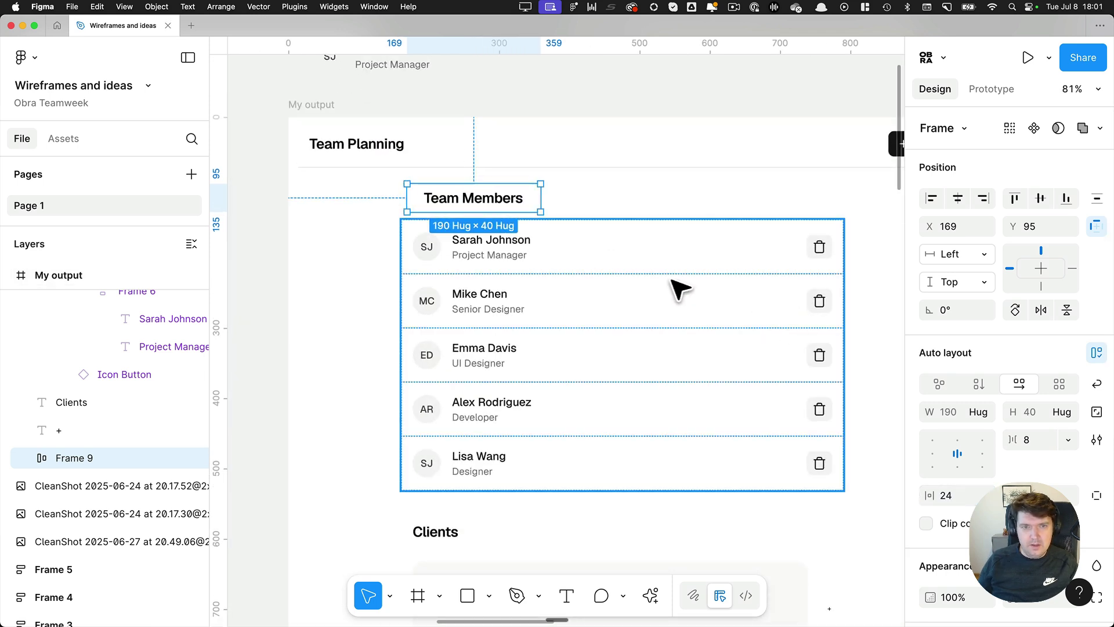
{"action": "scroll", "coordinate": [581, 221], "scroll_direction": "down", "scroll_amount": 3}
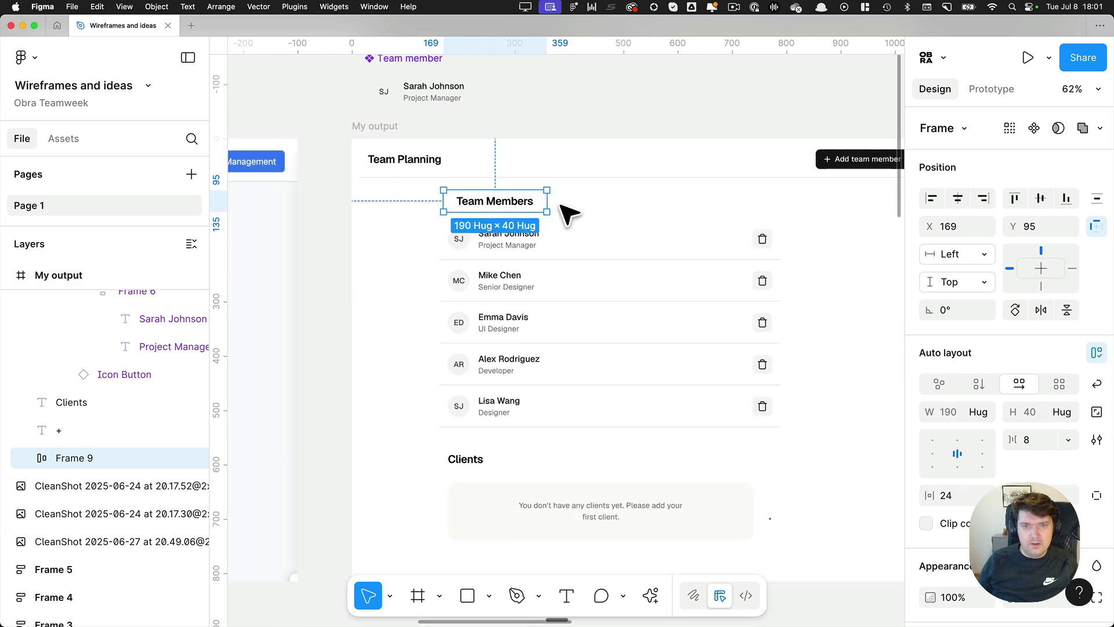
{"action": "left_click_drag", "start_coordinate": [551, 209], "coordinate": [796, 219]}
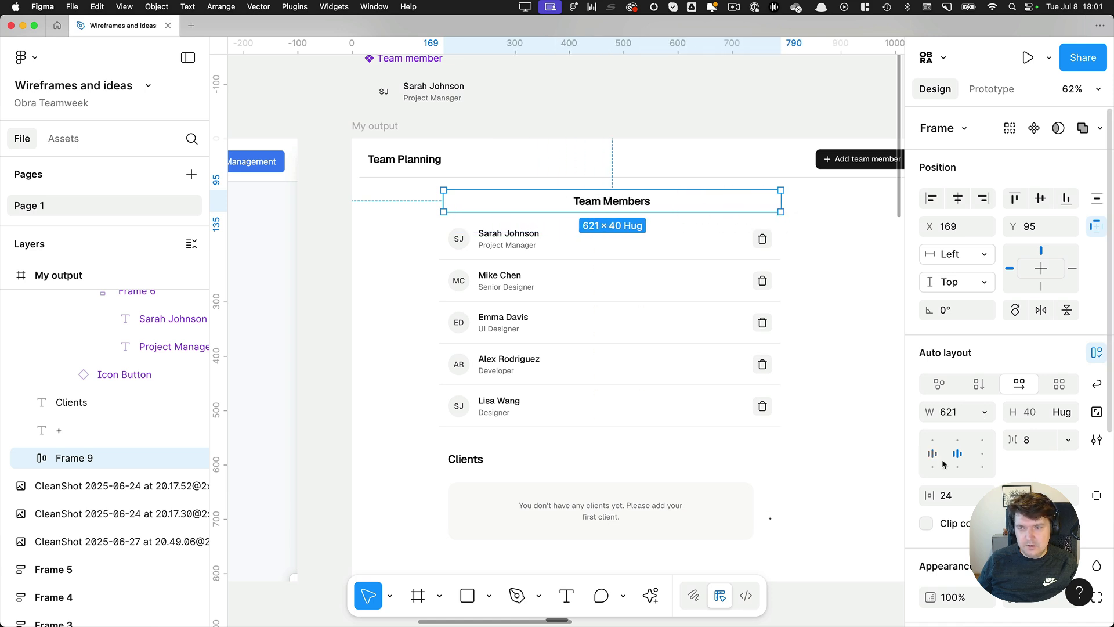
Align the Team Members heading to the top left of its frame and increase the frame's vertical padding
{"action": "left_click", "coordinate": [932, 446]}
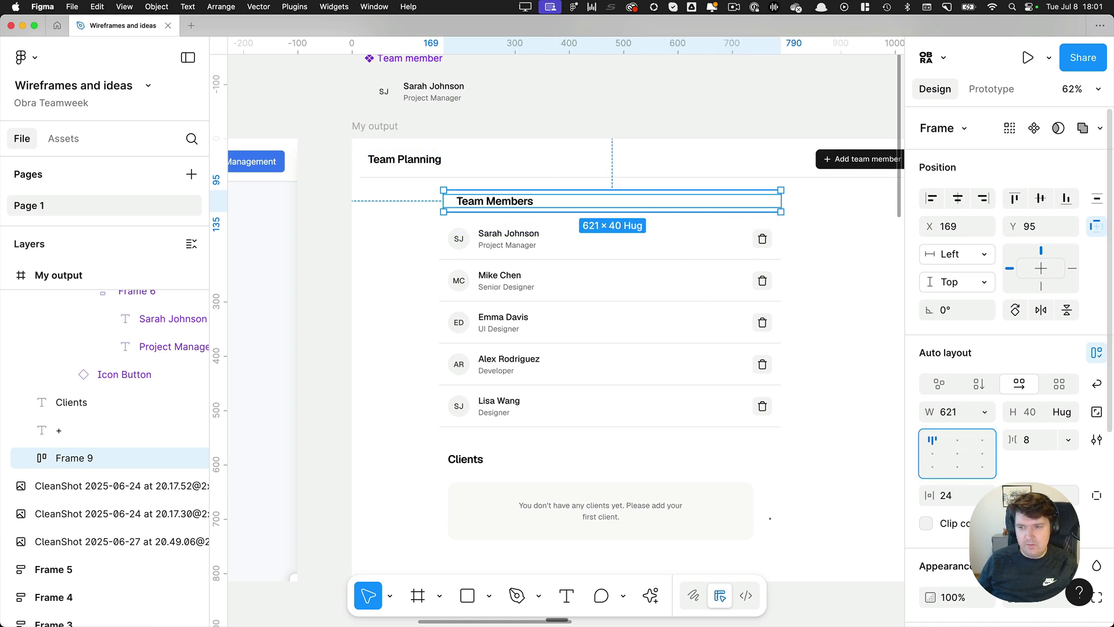
{"action": "key", "text": "Return"}
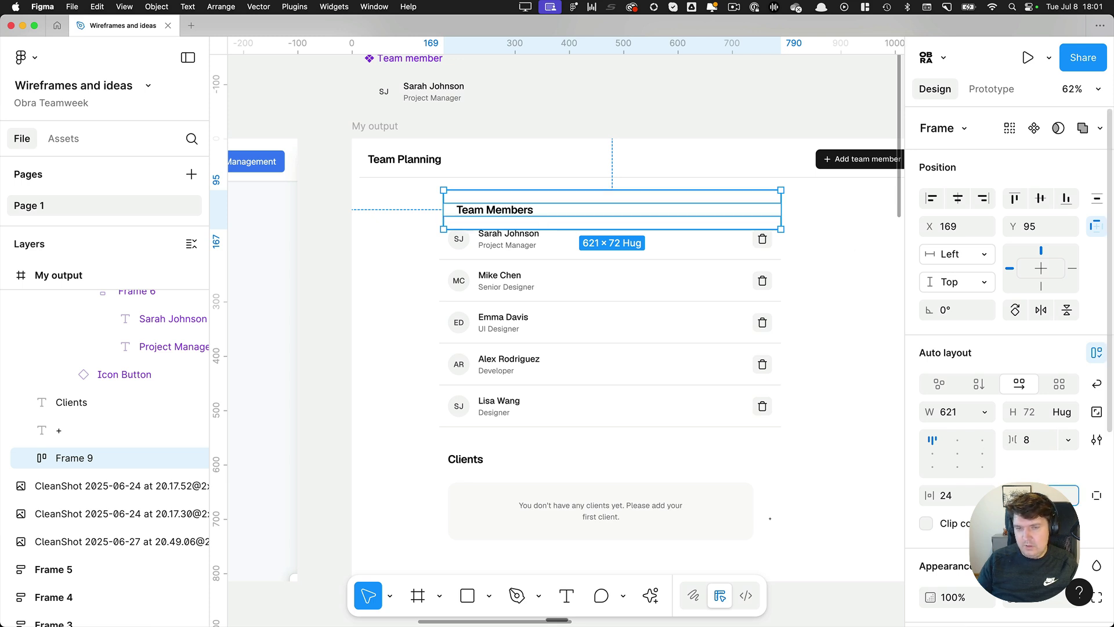
{"action": "left_click", "coordinate": [801, 435]}
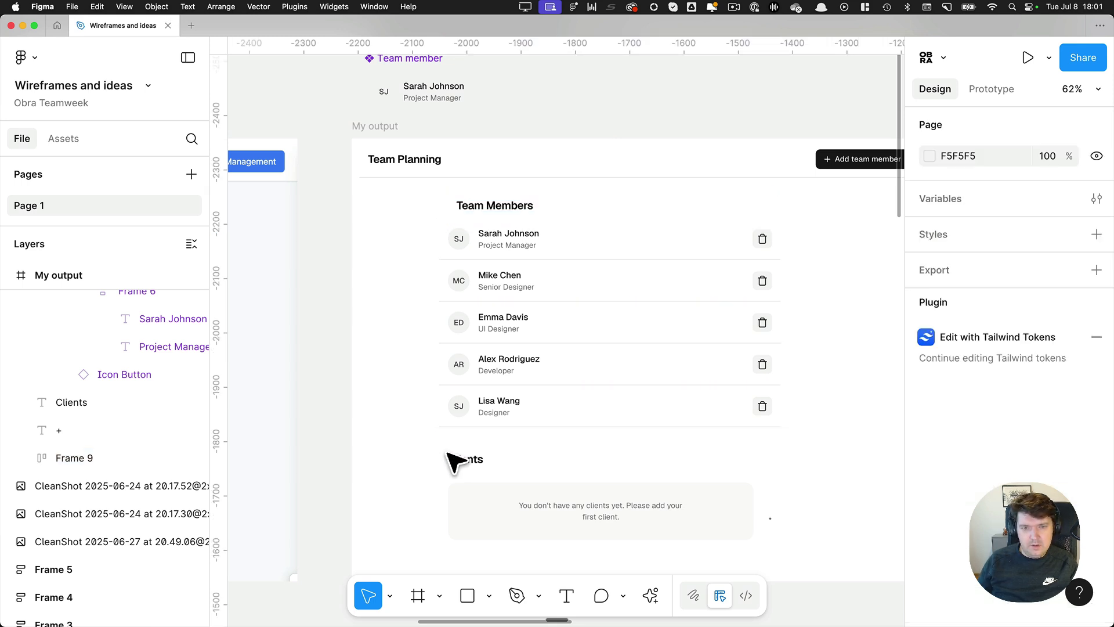
Replace the old Clients heading with a copy of the Team Members heading frame below the list, retitled Clients
{"action": "left_click", "coordinate": [454, 461]}
{"action": "left_click_drag", "start_coordinate": [530, 219], "coordinate": [624, 445]}
{"action": "left_click", "coordinate": [481, 472]}
{"action": "double_click", "coordinate": [467, 462]}
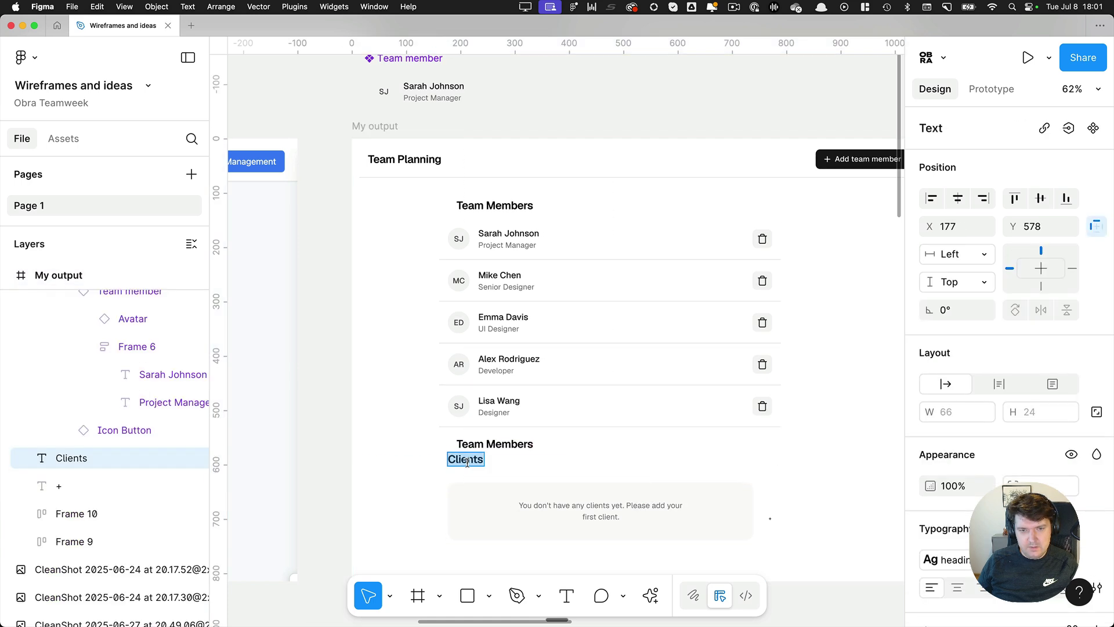
{"action": "key", "text": "BackSpace"}
{"action": "left_click", "coordinate": [499, 448]}
{"action": "type", "text": "Clients"}
{"action": "key", "text": "Escape"}
{"action": "key", "text": "Escape"}
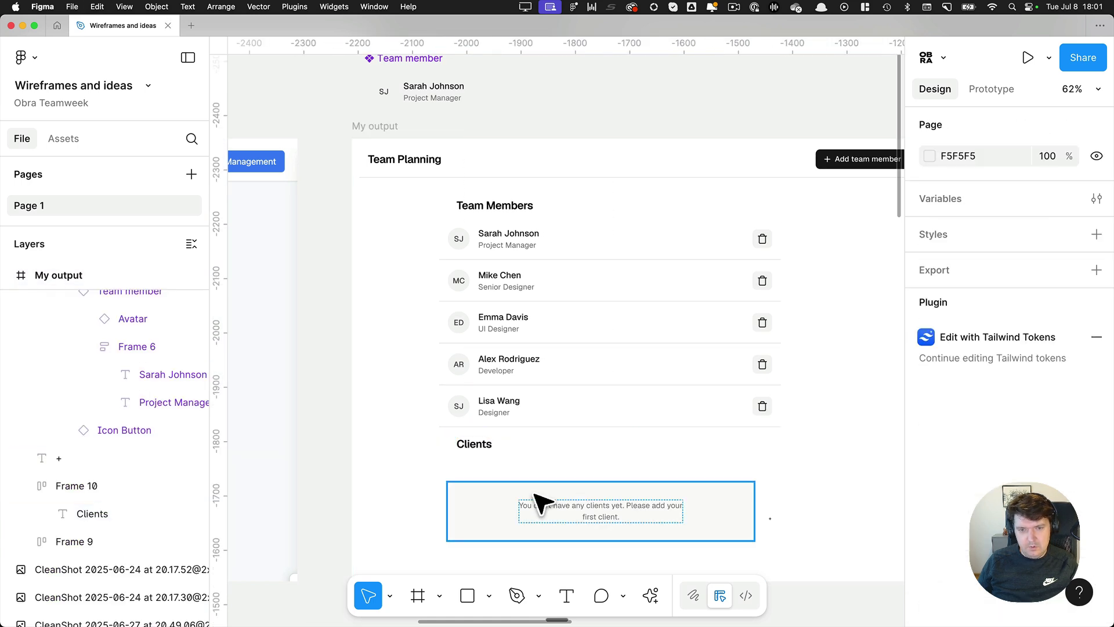
Move the clients message frame to X 197 under the Clients heading, and tidy up the spacing of the headings, list and message
{"action": "left_click", "coordinate": [547, 498]}
{"action": "left_click_drag", "start_coordinate": [545, 508], "coordinate": [556, 497]}
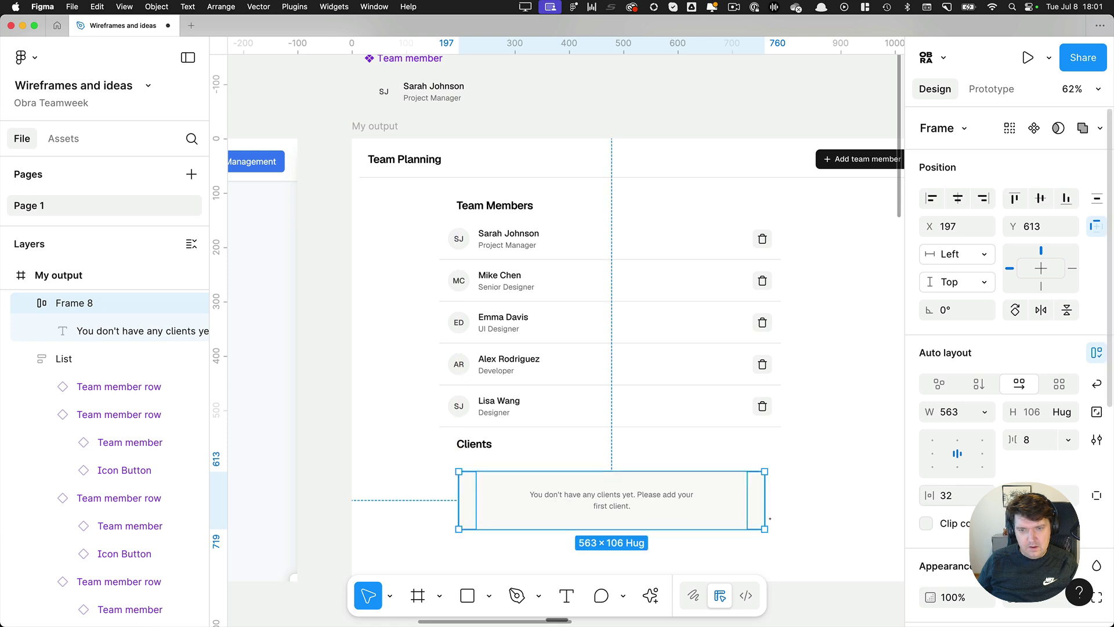
{"action": "left_click_drag", "start_coordinate": [816, 523], "coordinate": [422, 198]}
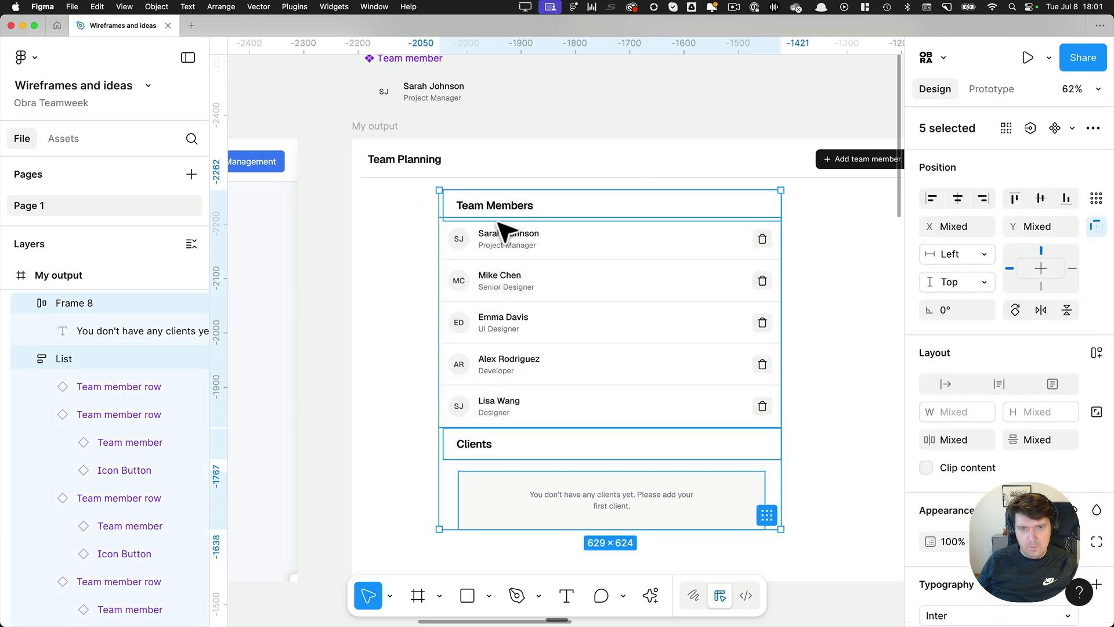
{"action": "key", "text": "ctrl+alt+t"}
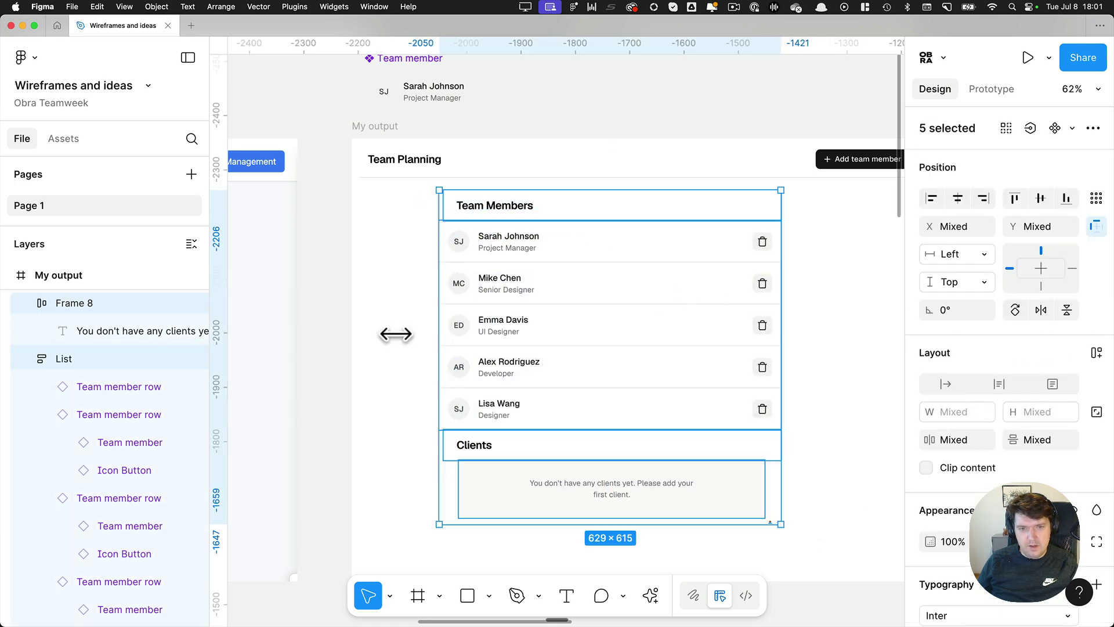
Wrap the Team Members heading and list in one auto layout frame, and the Clients heading and message in another
{"action": "left_click", "coordinate": [394, 344]}
{"action": "left_click_drag", "start_coordinate": [386, 336], "coordinate": [557, 202]}
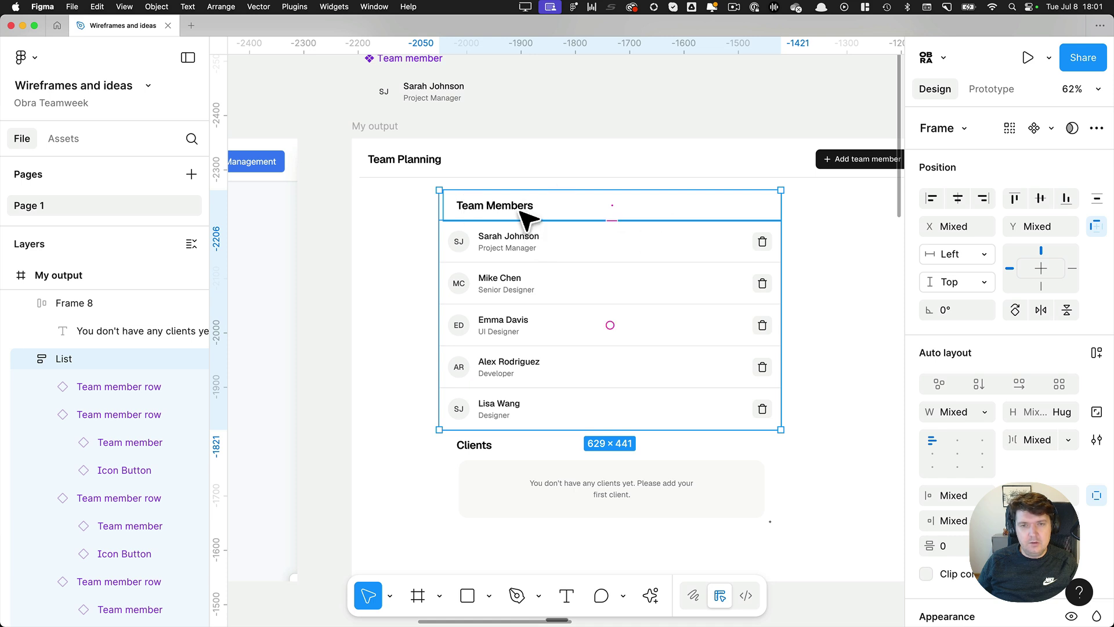
{"action": "key", "text": "shift+a"}
{"action": "left_click", "coordinate": [392, 465]}
{"action": "left_click_drag", "start_coordinate": [423, 447], "coordinate": [565, 531]}
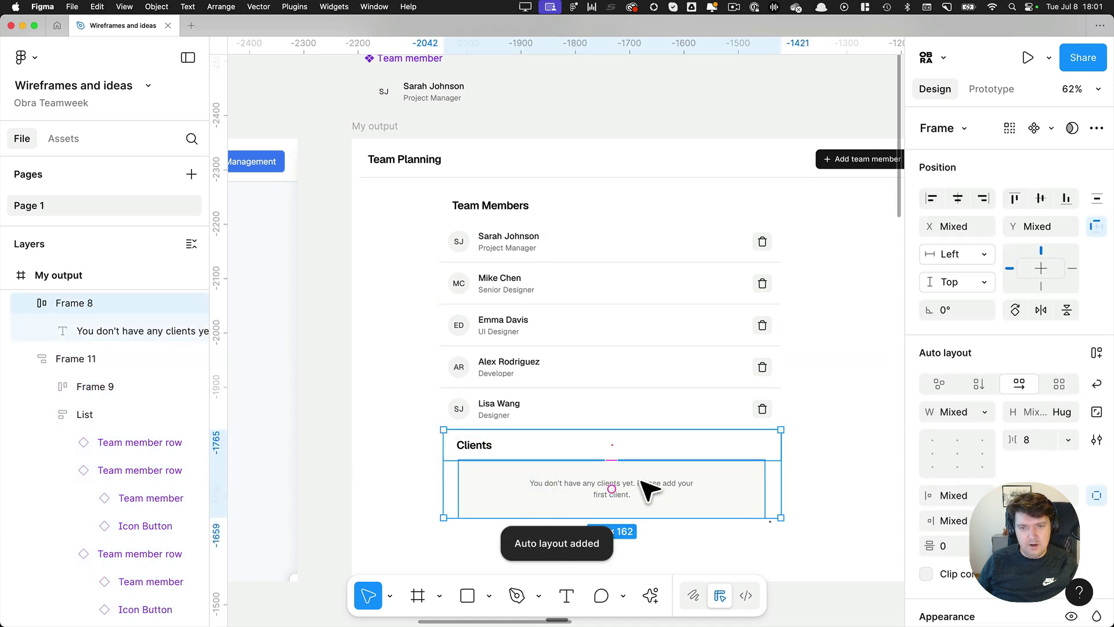
{"action": "key", "text": "shift+a"}
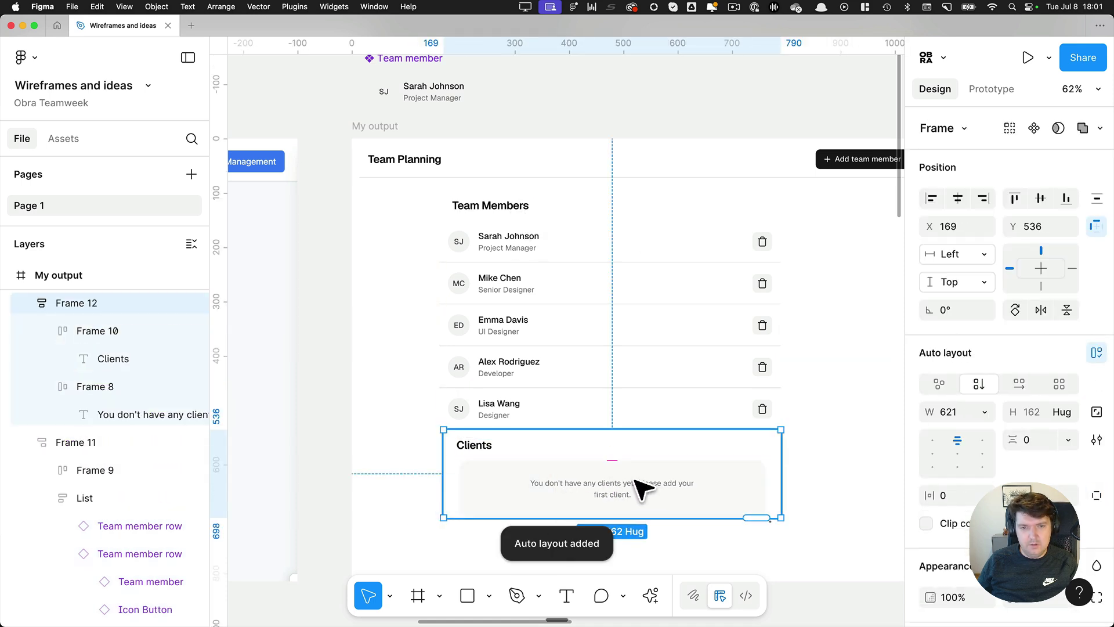
Combine the Team Members and Clients section frames in a vertical auto layout with a 32 gap
{"action": "left_click", "coordinate": [608, 343], "text": "shift"}
{"action": "scroll", "coordinate": [609, 343], "scroll_direction": "down", "scroll_amount": 2}
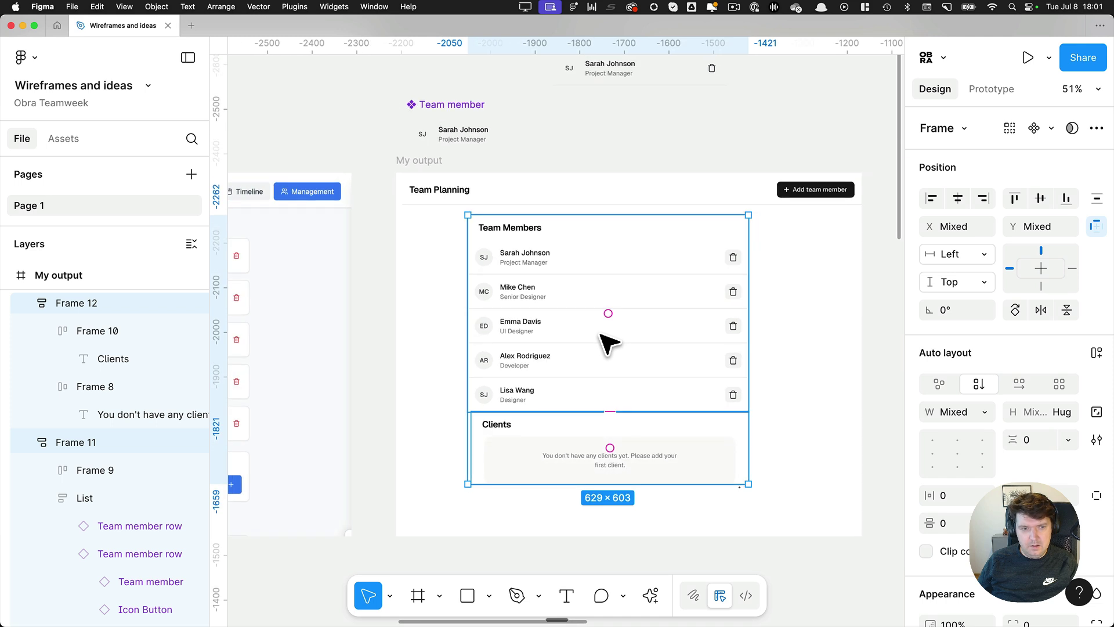
{"action": "key", "text": "shift+a"}
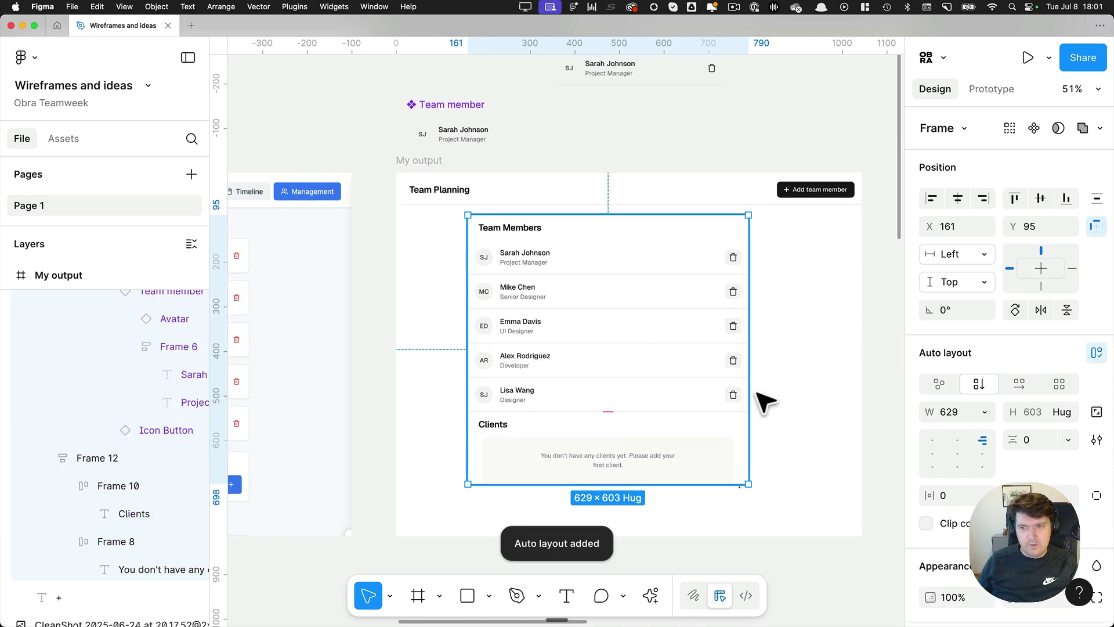
{"action": "type", "text": "32"}
{"action": "key", "text": "Return"}
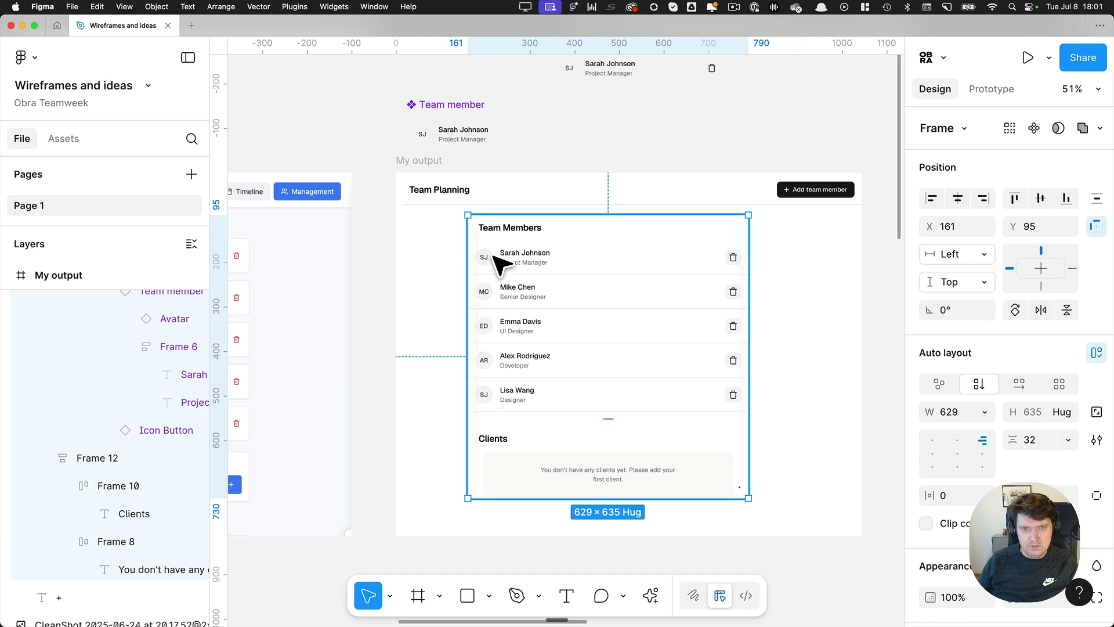
Wrap the combined sections in an outer auto layout frame whose width hugs its contents
{"action": "key", "text": "shift+a"}
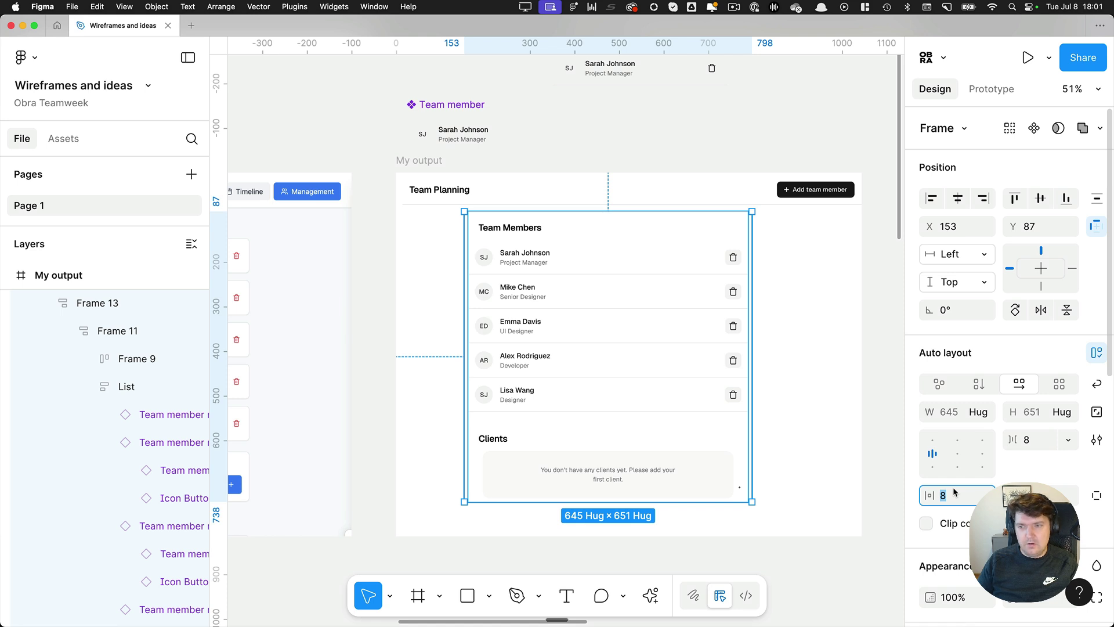
{"action": "left_click", "coordinate": [984, 421]}
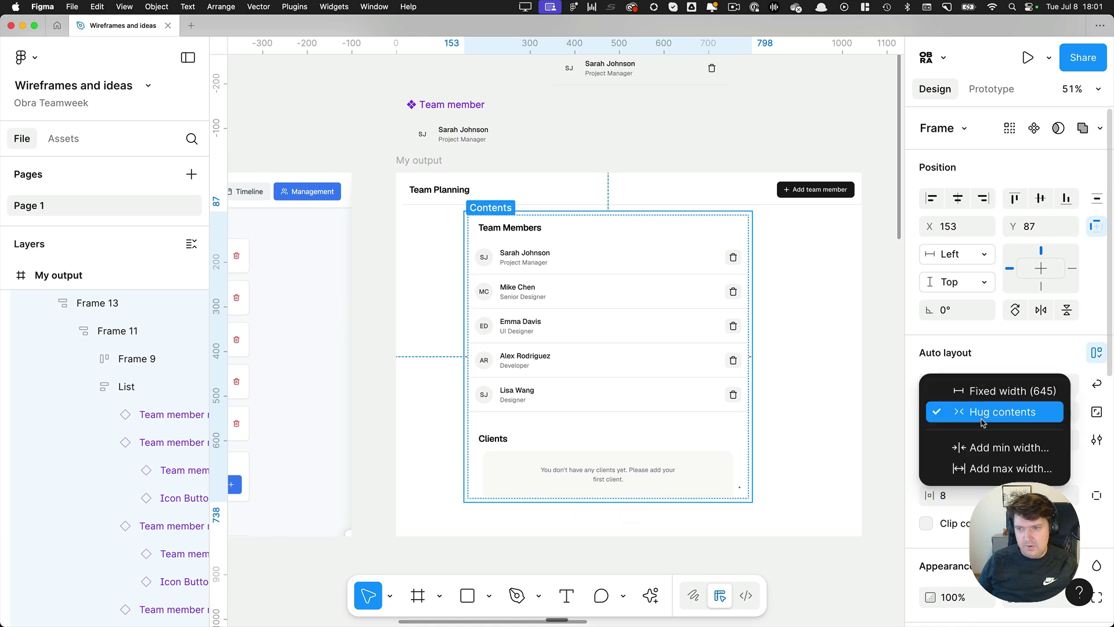
{"action": "left_click", "coordinate": [985, 416]}
{"action": "left_click", "coordinate": [816, 299]}
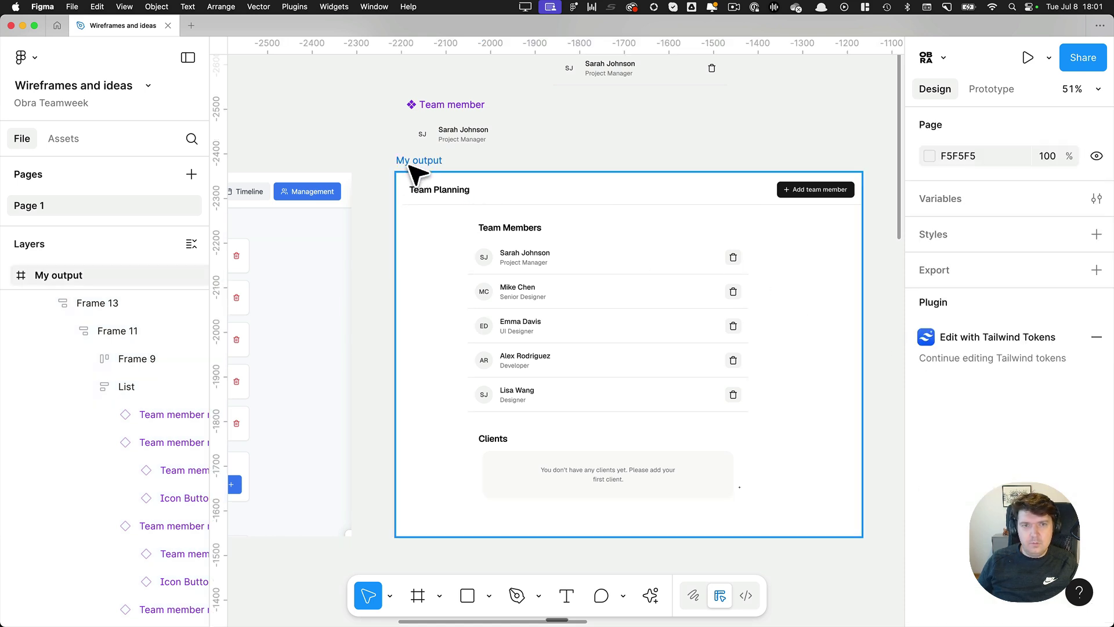
Apply auto layout to the whole My output frame
{"action": "left_click", "coordinate": [408, 162]}
{"action": "key", "text": "shift+a"}
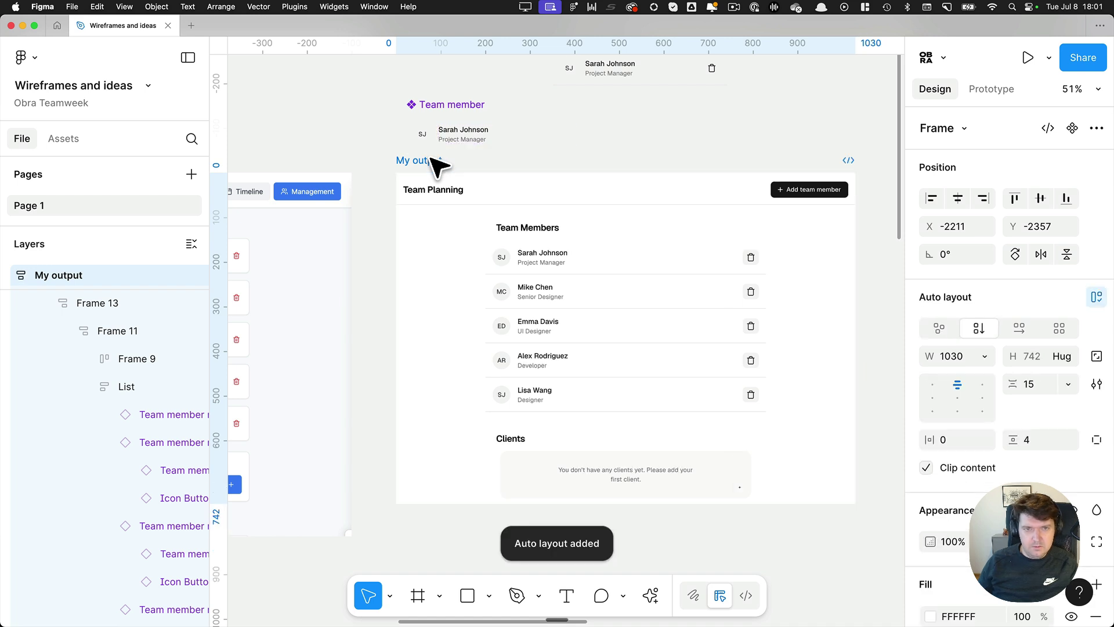
Wrap the Team Members and Clients content in another auto layout frame that fills its container's width and height and centres its contents
{"action": "left_click", "coordinate": [545, 268]}
{"action": "key", "text": "shift+a"}
{"action": "left_click", "coordinate": [978, 356]}
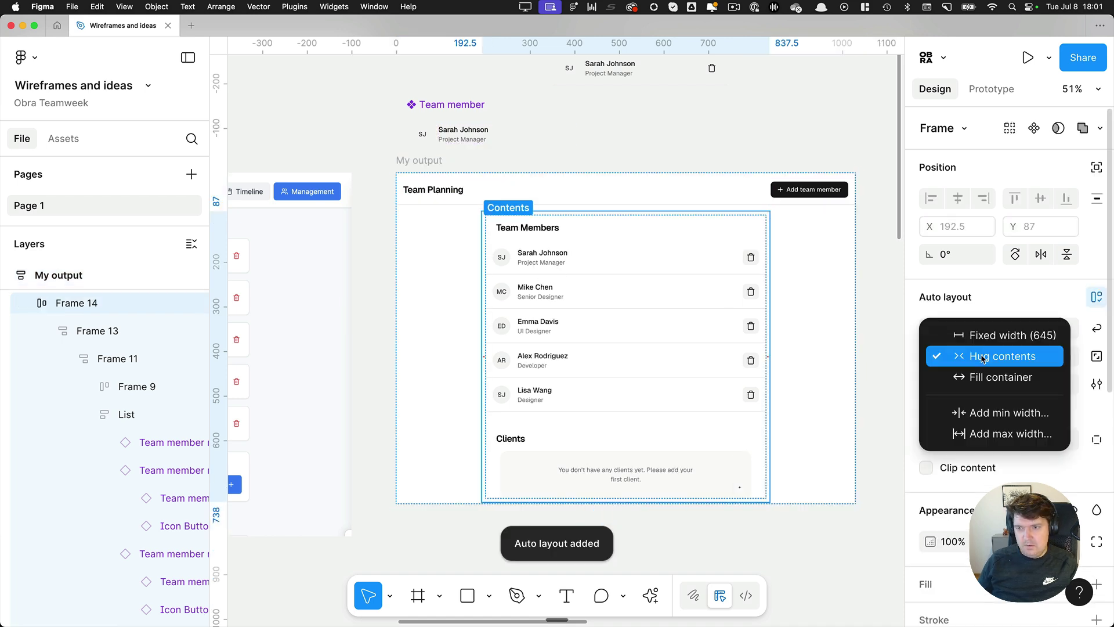
{"action": "left_click", "coordinate": [1004, 378]}
{"action": "left_click", "coordinate": [1065, 357]}
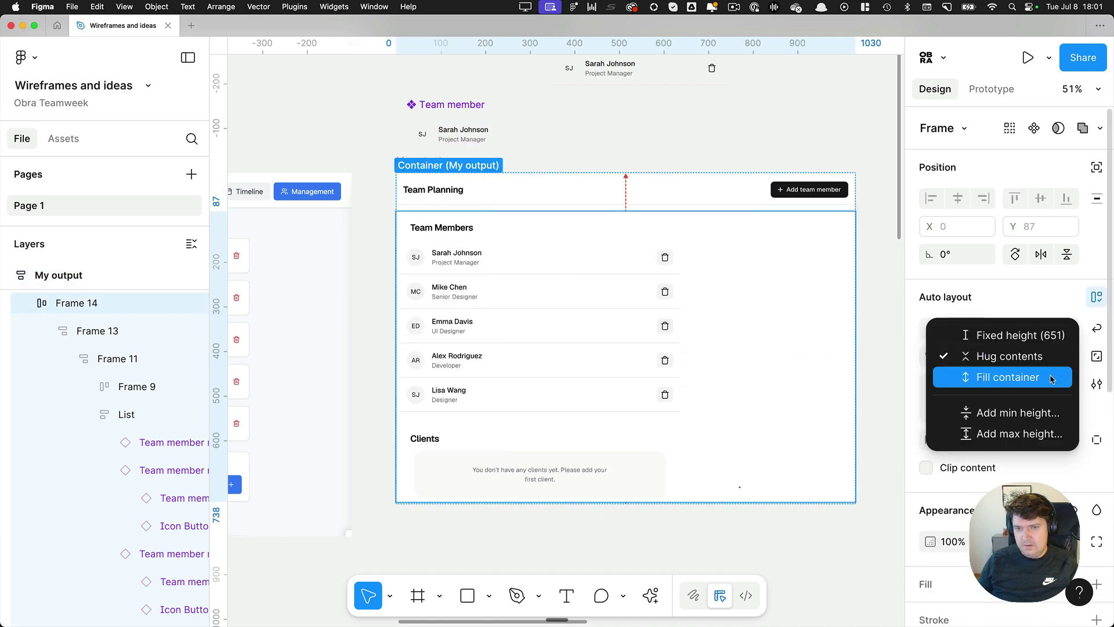
{"action": "left_click", "coordinate": [1022, 378]}
{"action": "left_click", "coordinate": [958, 398]}
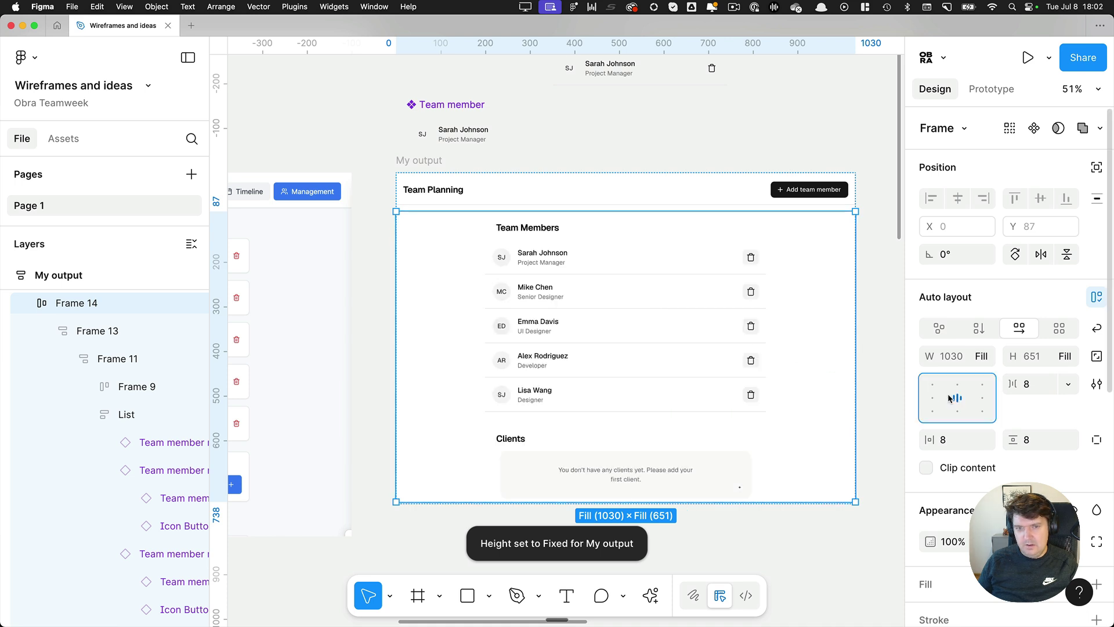
Set the My output frame's vertical auto layout gap to 0
{"action": "left_click", "coordinate": [430, 164]}
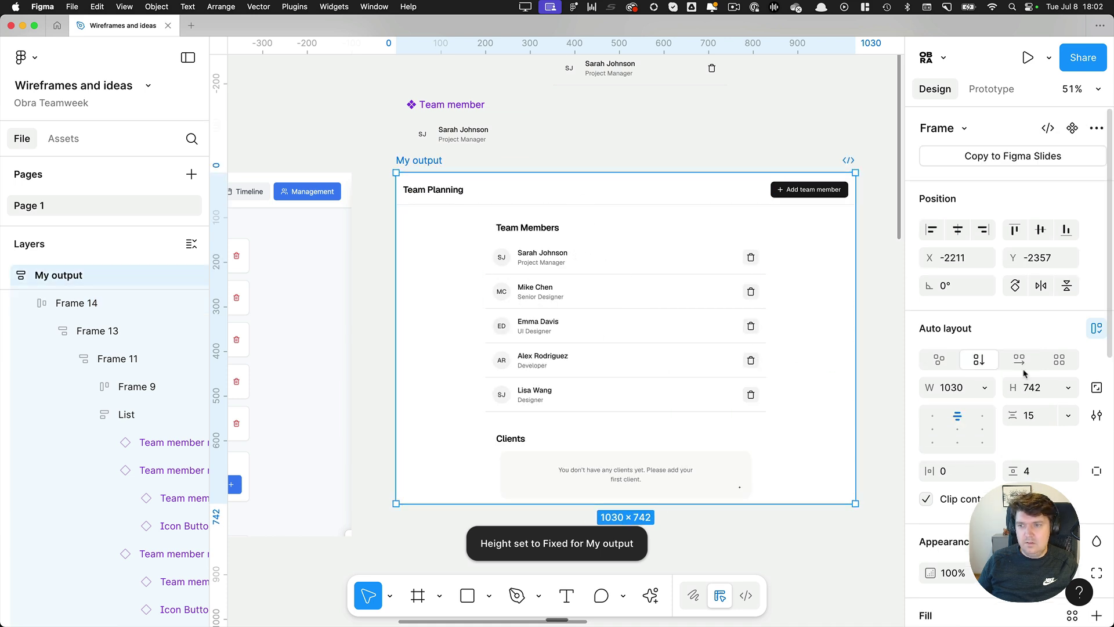
{"action": "left_click", "coordinate": [1034, 419]}
{"action": "type", "text": "0"}
{"action": "key", "text": "Return"}
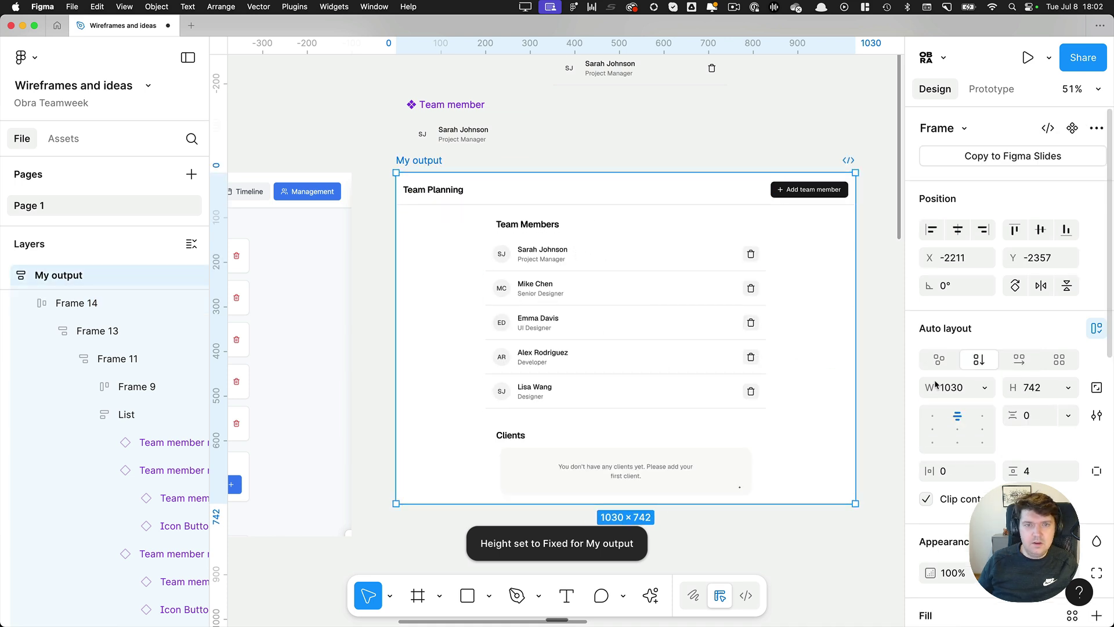
{"action": "left_click", "coordinate": [589, 152]}
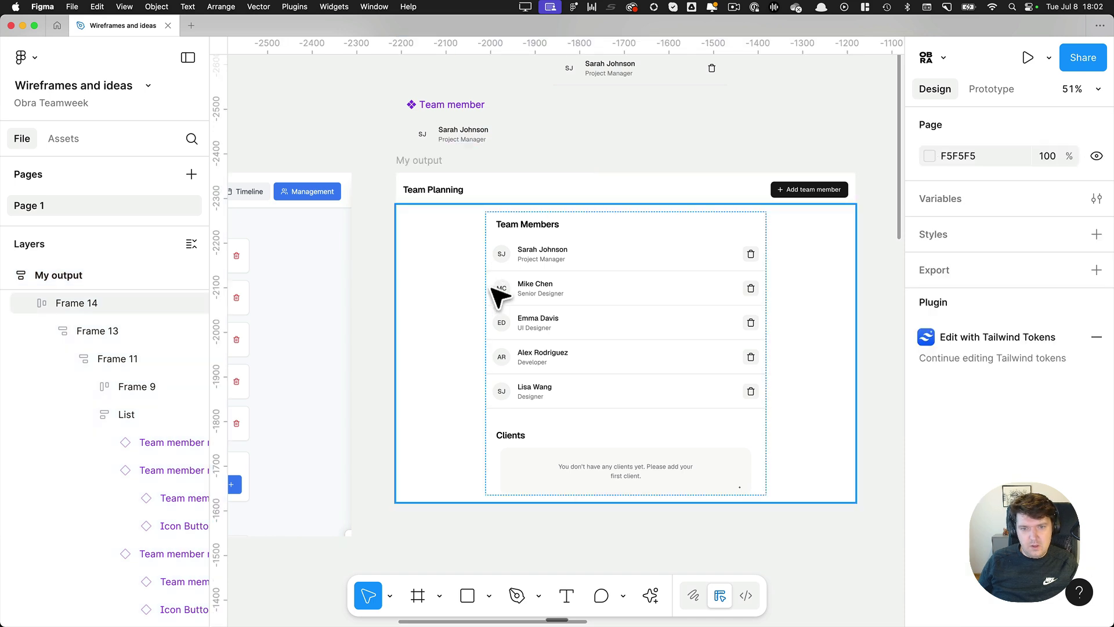
Make the grey empty-state box under the Clients heading fill the width of its container
{"action": "left_click", "coordinate": [516, 445]}
{"action": "left_click", "coordinate": [522, 447]}
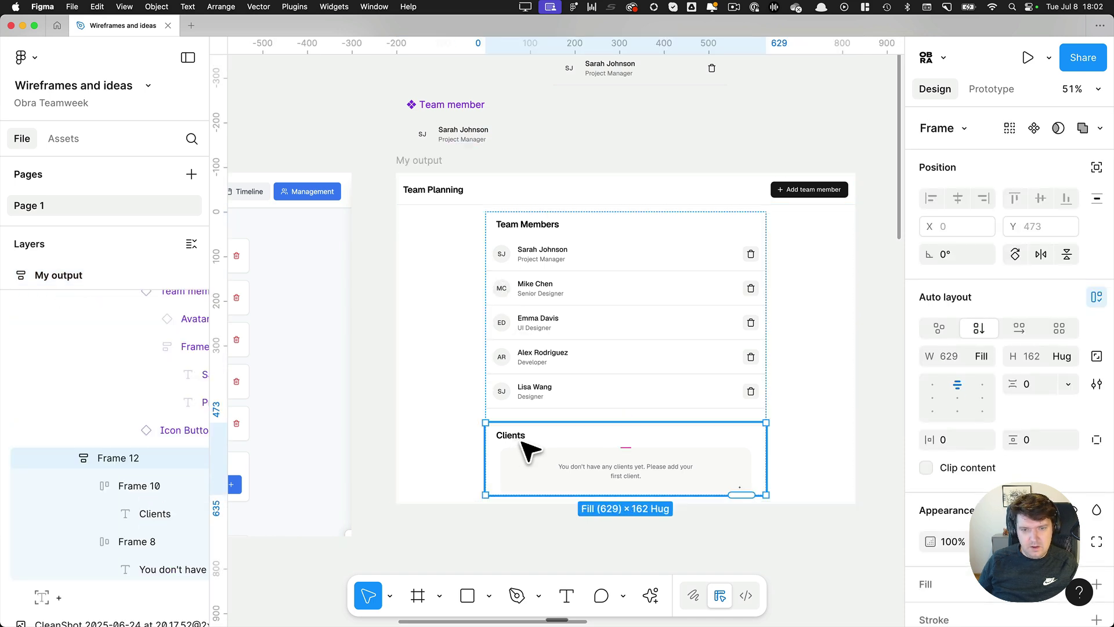
{"action": "left_click", "coordinate": [528, 450]}
{"action": "left_click", "coordinate": [530, 469]}
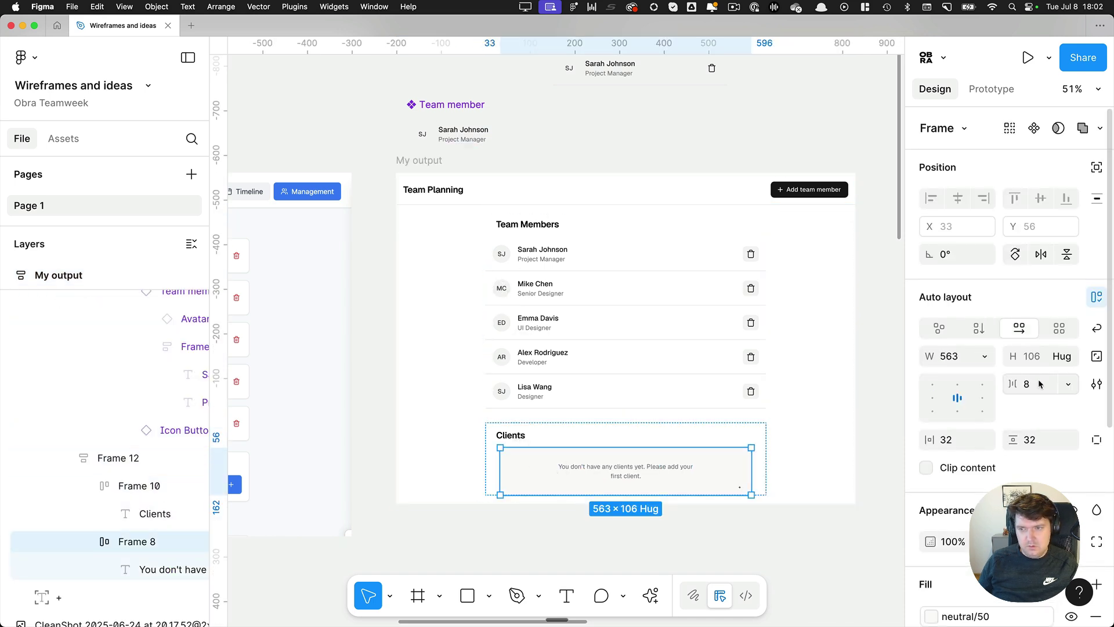
{"action": "left_click", "coordinate": [985, 357]}
{"action": "left_click", "coordinate": [975, 398]}
Make the empty-state message text in the Clients section fill the width of its box
{"action": "left_click", "coordinate": [674, 477]}
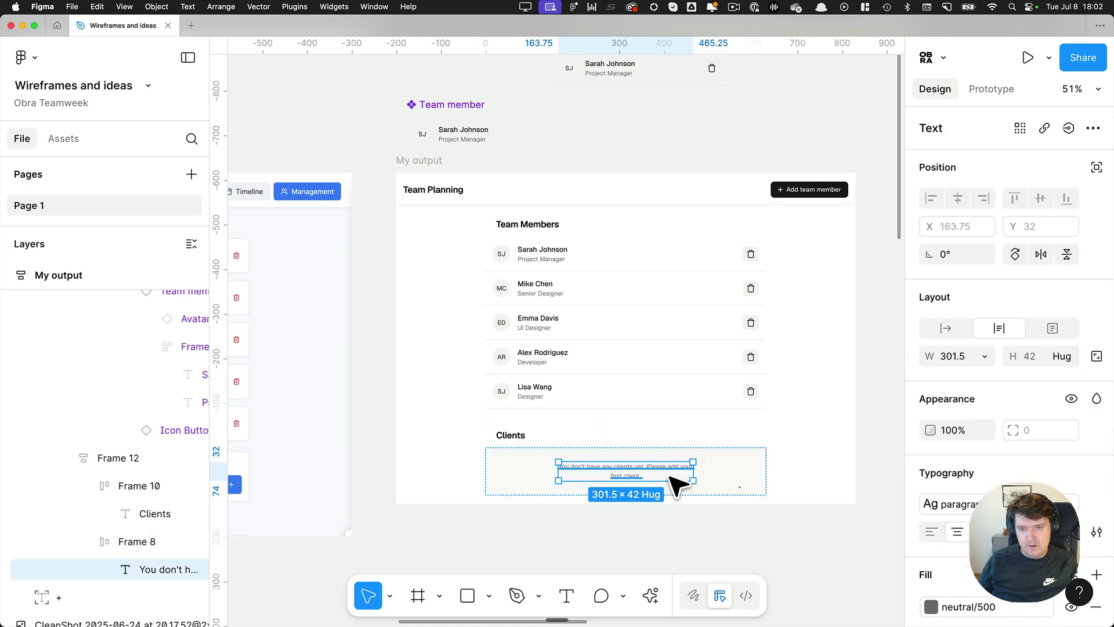
{"action": "left_click", "coordinate": [985, 357]}
{"action": "left_click", "coordinate": [964, 398]}
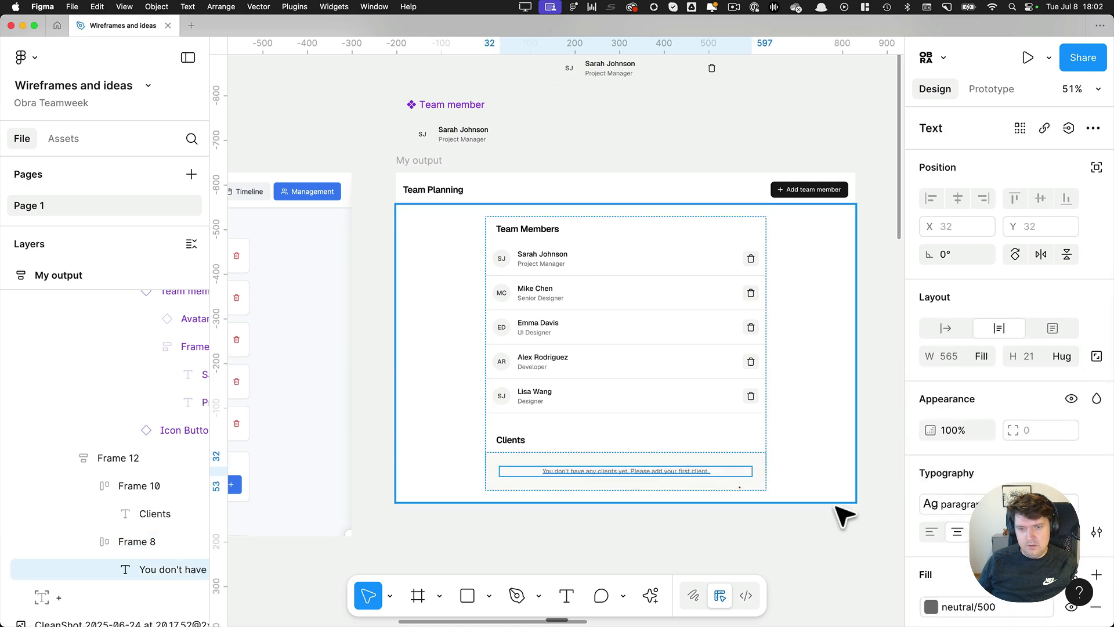
{"action": "left_click", "coordinate": [764, 530]}
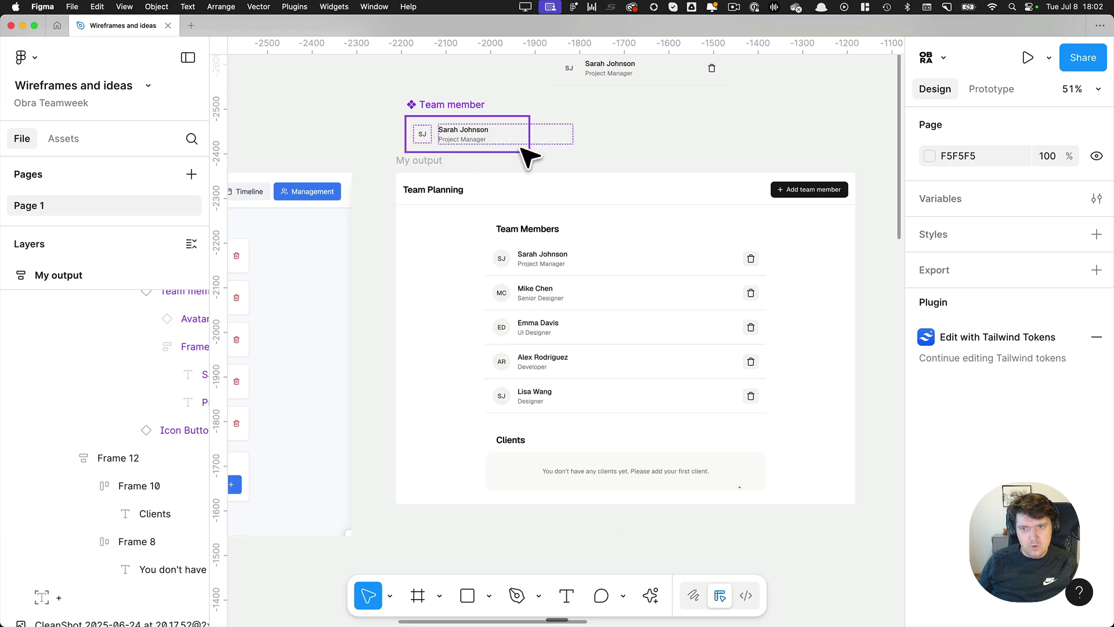
Open the main Avatar component in the Obra Teamweek Library from the avatar in the Team member row component
{"action": "key", "text": "super+backslash"}
{"action": "scroll", "coordinate": [666, 162], "scroll_direction": "left", "scroll_amount": 5}
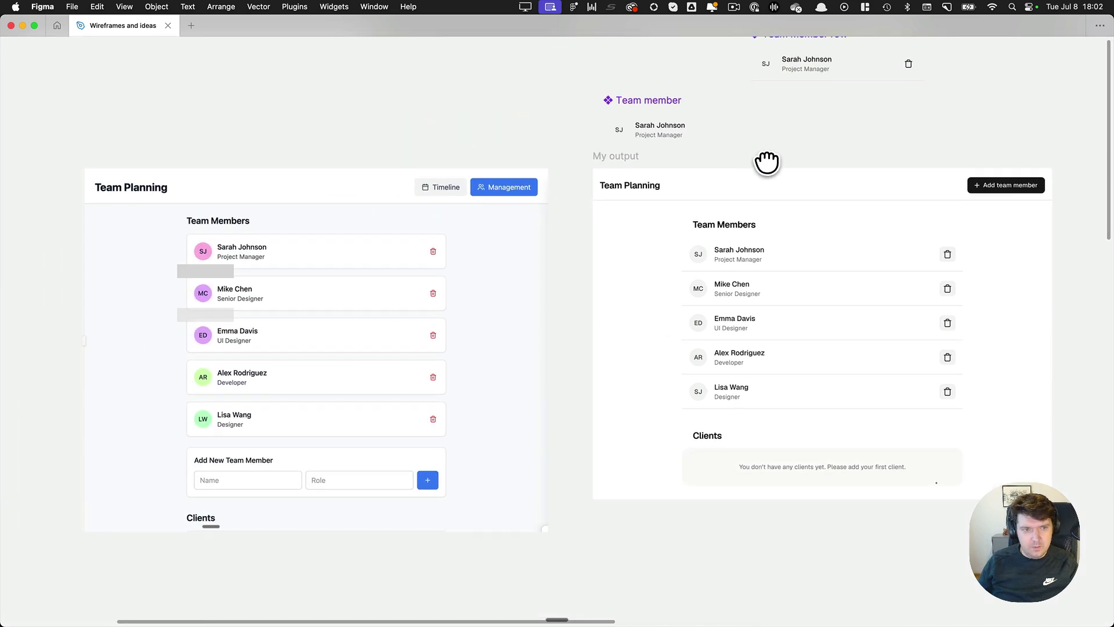
{"action": "scroll", "coordinate": [751, 185], "scroll_direction": "up", "scroll_amount": 3}
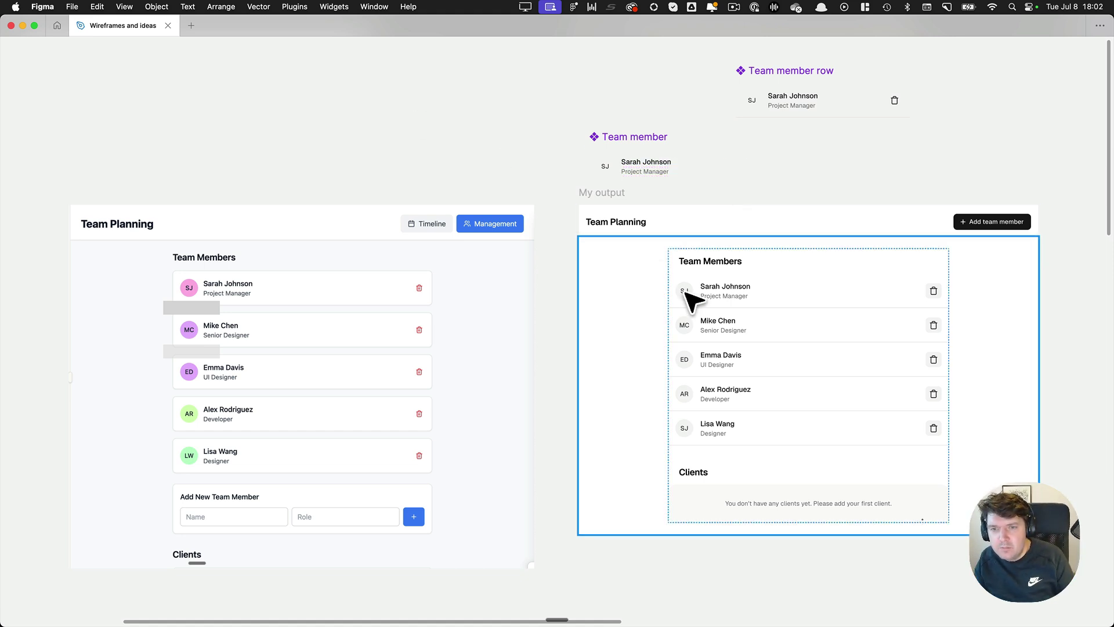
{"action": "left_click", "coordinate": [686, 292]}
{"action": "double_click", "coordinate": [687, 294]}
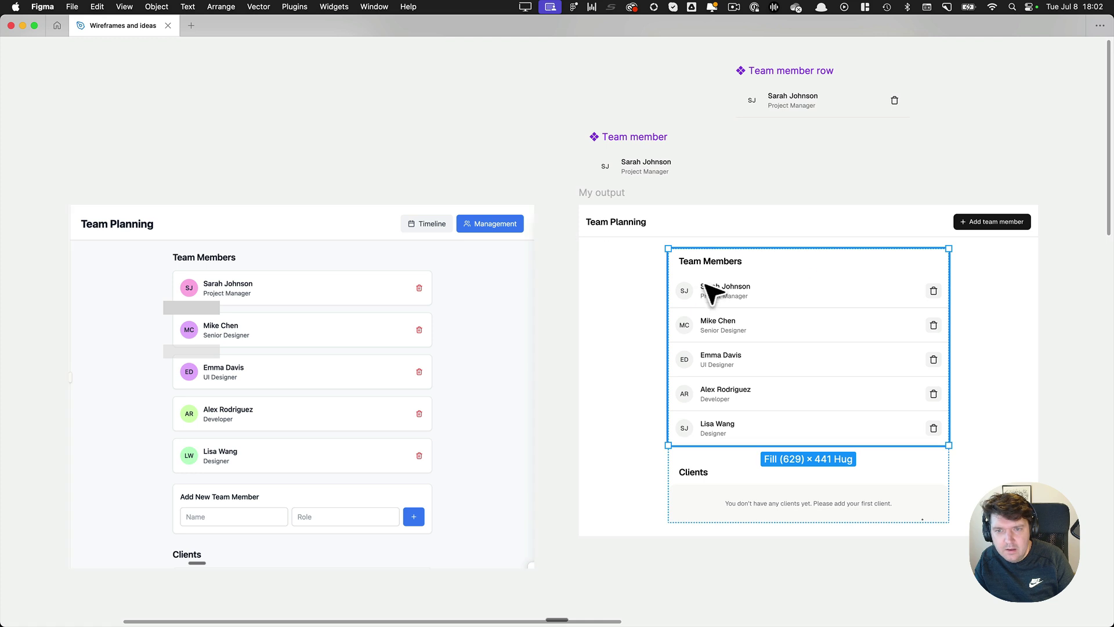
{"action": "double_click", "coordinate": [695, 297]}
{"action": "key", "text": "super+backslash"}
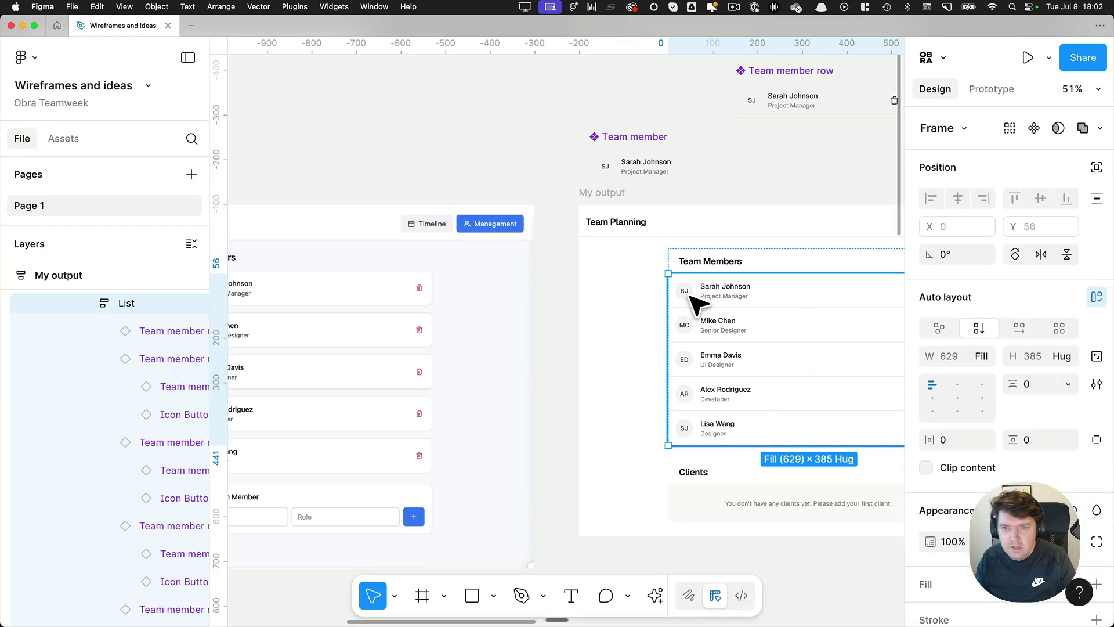
{"action": "double_click", "coordinate": [695, 302]}
{"action": "double_click", "coordinate": [691, 294]}
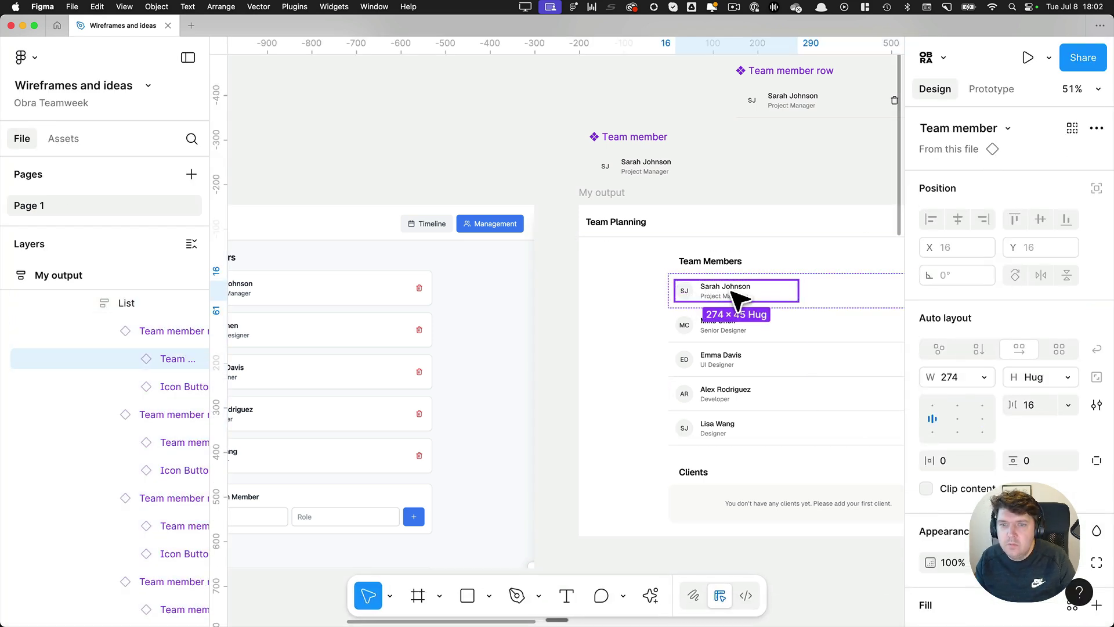
{"action": "double_click", "coordinate": [754, 103]}
{"action": "double_click", "coordinate": [754, 103]}
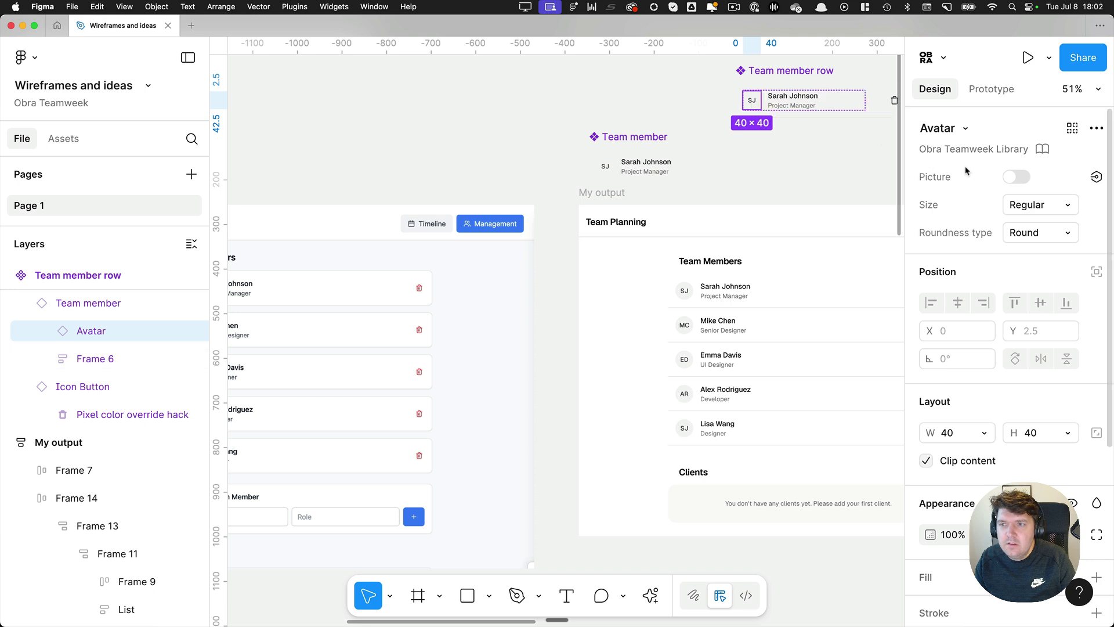
{"action": "left_click", "coordinate": [995, 150]}
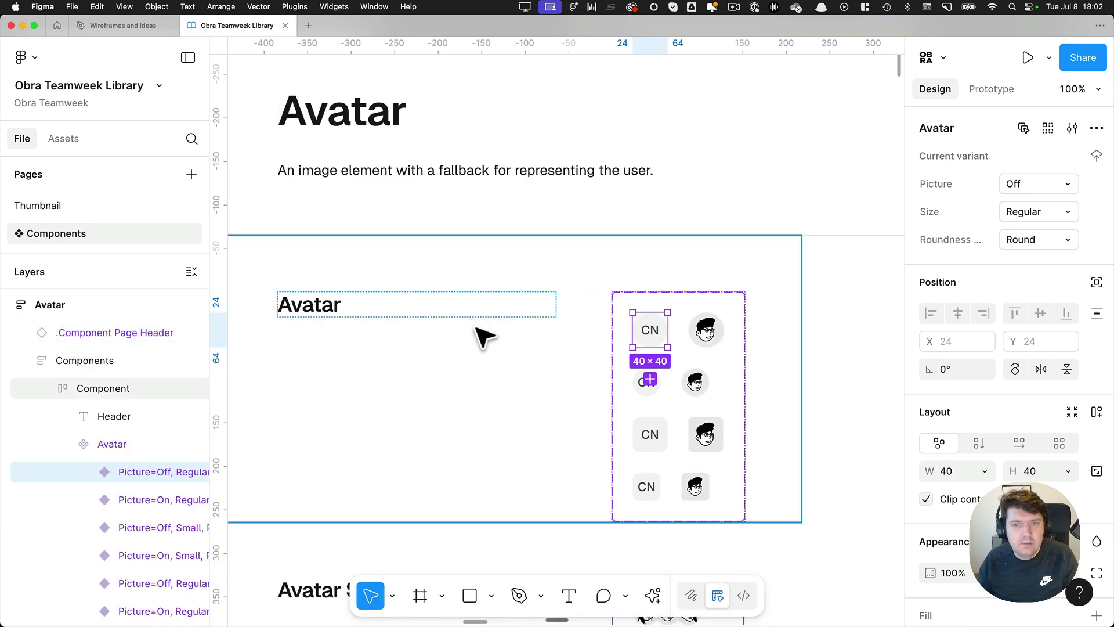
{"action": "double_click", "coordinate": [651, 228]}
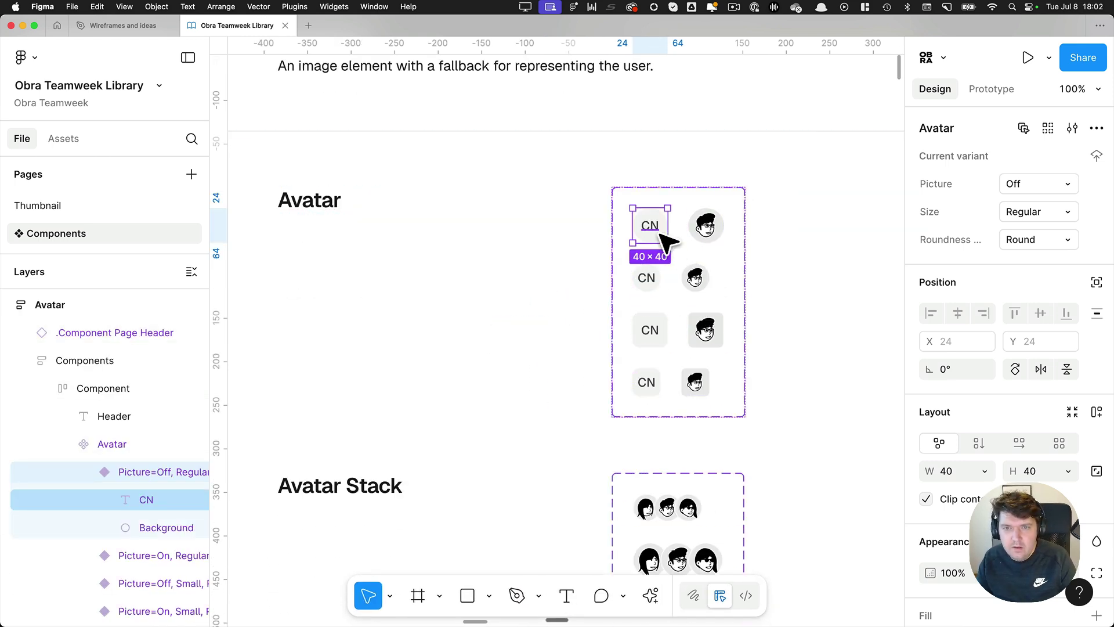
{"action": "left_click", "coordinate": [649, 278], "text": "shift"}
{"action": "left_click", "coordinate": [655, 333], "text": "shift"}
{"action": "left_click", "coordinate": [654, 385], "text": "shift"}
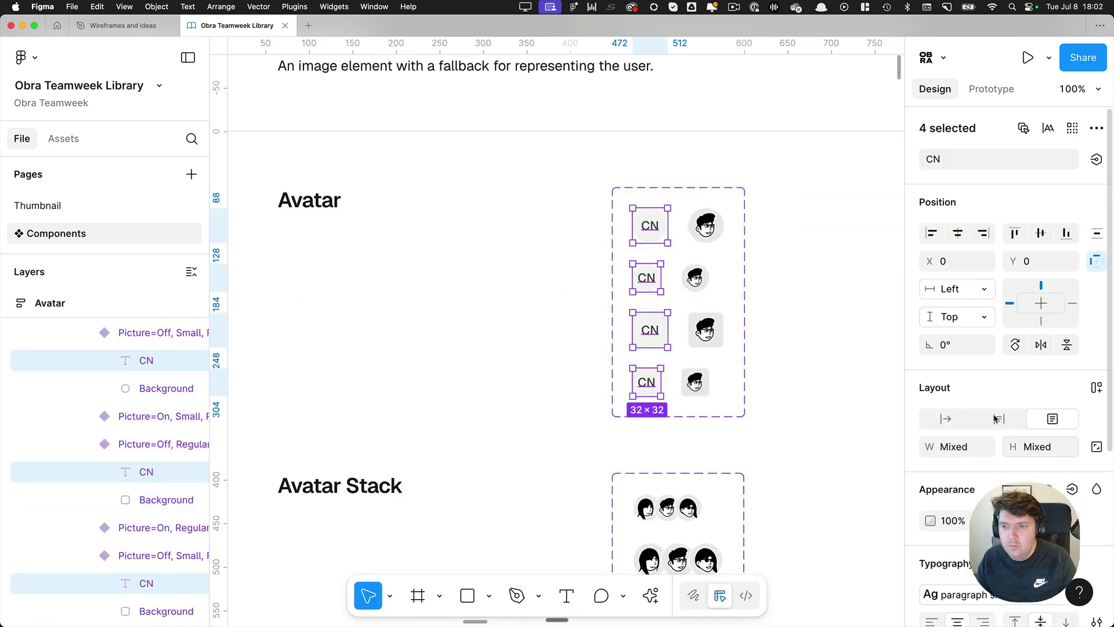
{"action": "scroll", "coordinate": [981, 408], "scroll_direction": "down", "scroll_amount": 2}
{"action": "scroll", "coordinate": [981, 408], "scroll_direction": "down", "scroll_amount": 1}
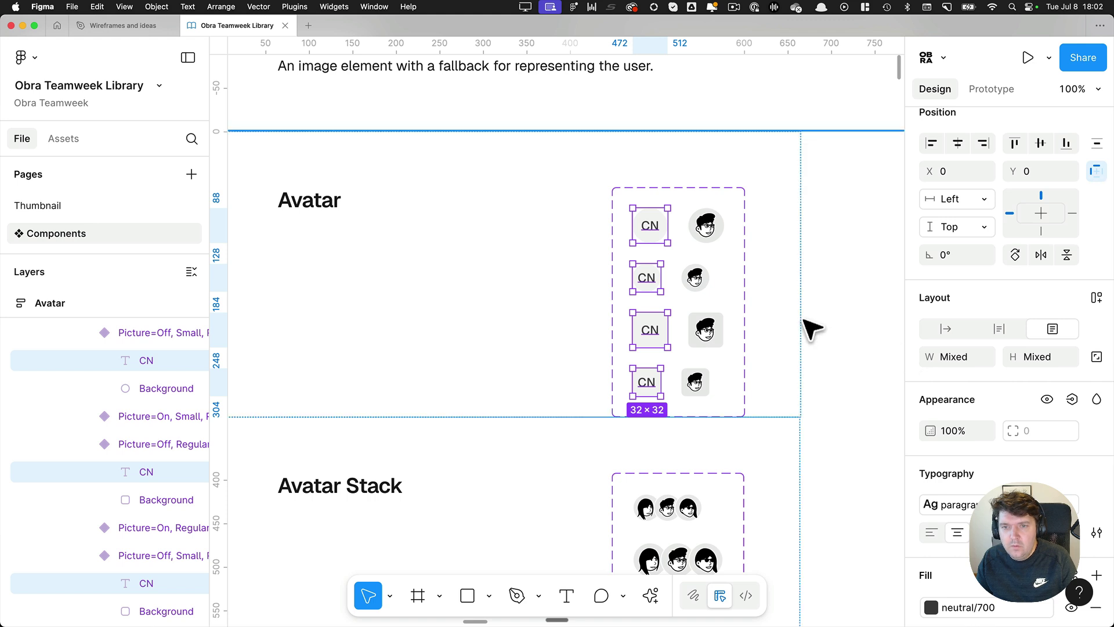
Delete the four square variants, regular and small, with and without picture, from the Avatar component set
{"action": "left_click", "coordinate": [659, 325]}
{"action": "left_click", "coordinate": [663, 328]}
{"action": "left_click", "coordinate": [706, 330], "text": "shift"}
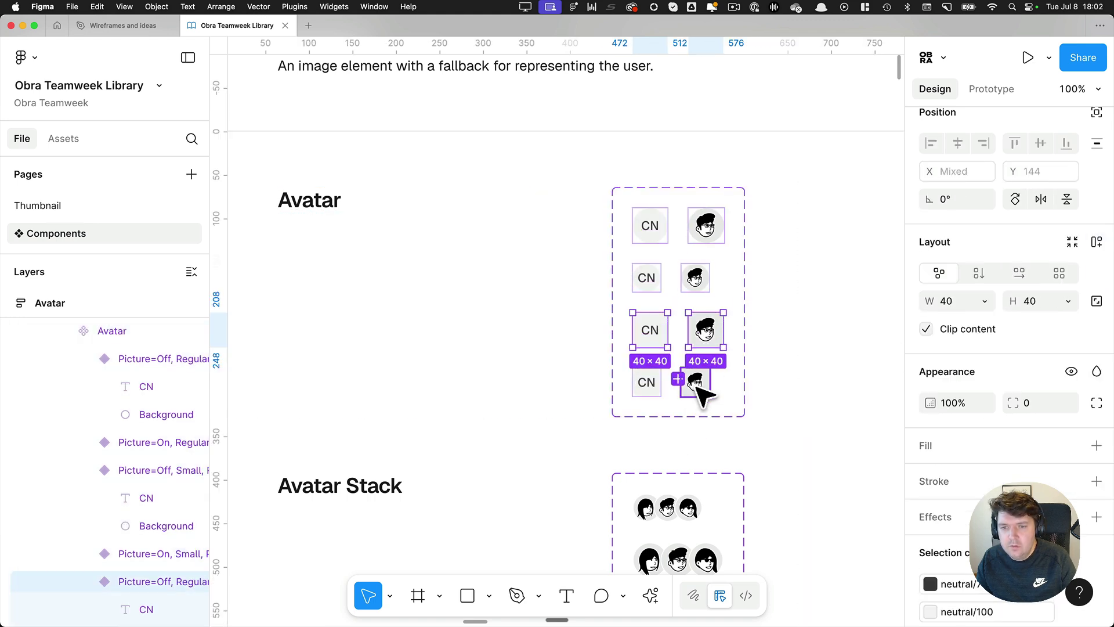
{"action": "left_click", "coordinate": [695, 383], "text": "shift"}
{"action": "left_click", "coordinate": [664, 385], "text": "shift"}
{"action": "scroll", "coordinate": [685, 383], "scroll_direction": "down", "scroll_amount": 3}
{"action": "scroll", "coordinate": [719, 360], "scroll_direction": "down", "scroll_amount": 3}
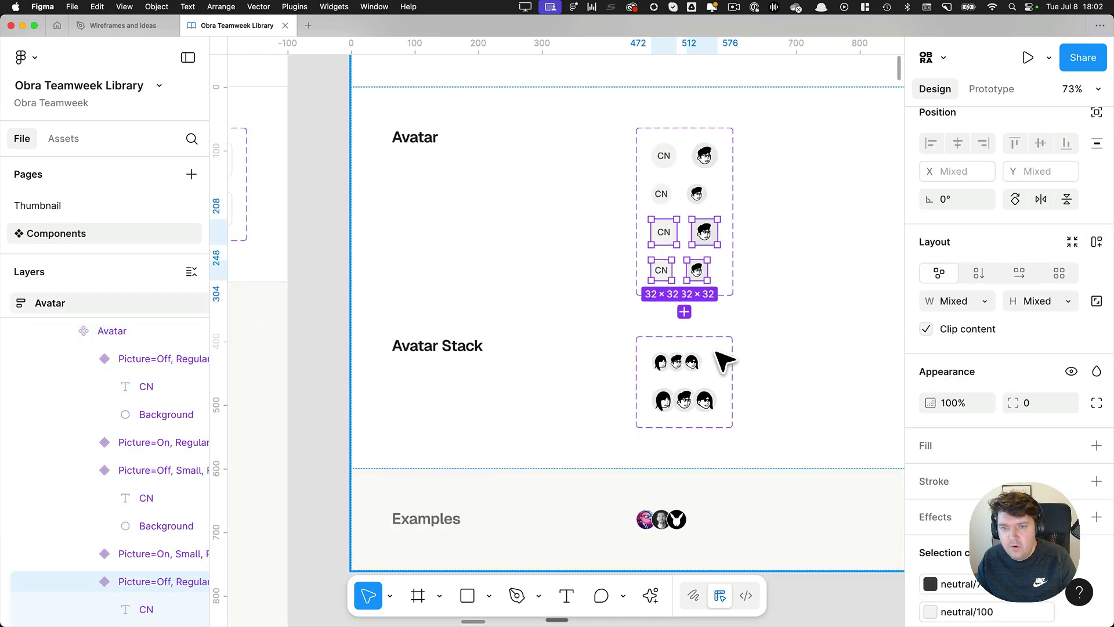
{"action": "scroll", "coordinate": [722, 360], "scroll_direction": "up", "scroll_amount": 2}
{"action": "scroll", "coordinate": [718, 354], "scroll_direction": "right", "scroll_amount": 1}
{"action": "key", "text": "Delete"}
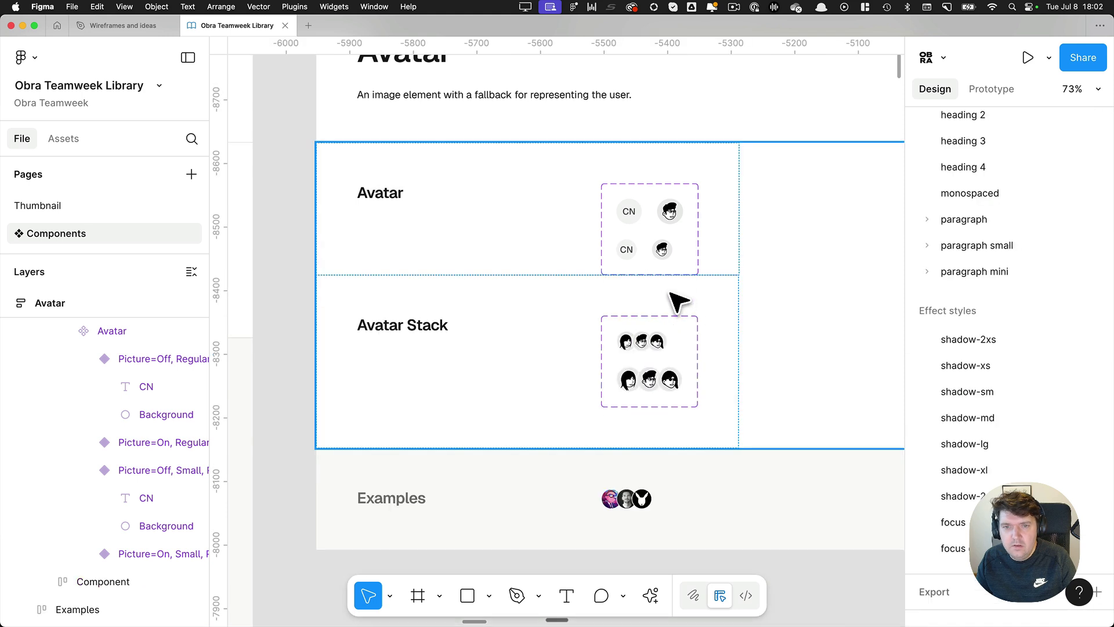
Detach the text style from the CN initials in both round Avatar variants without a picture and set their weight to SemiBold
{"action": "left_click", "coordinate": [639, 249]}
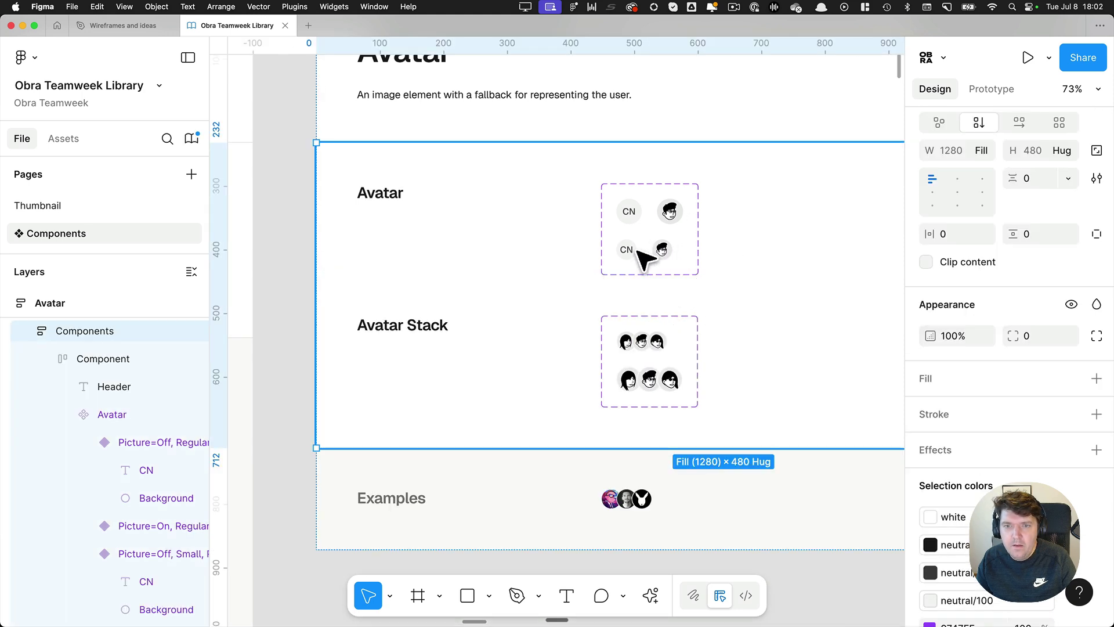
{"action": "double_click", "coordinate": [639, 250]}
{"action": "double_click", "coordinate": [638, 250]}
{"action": "double_click", "coordinate": [637, 251]}
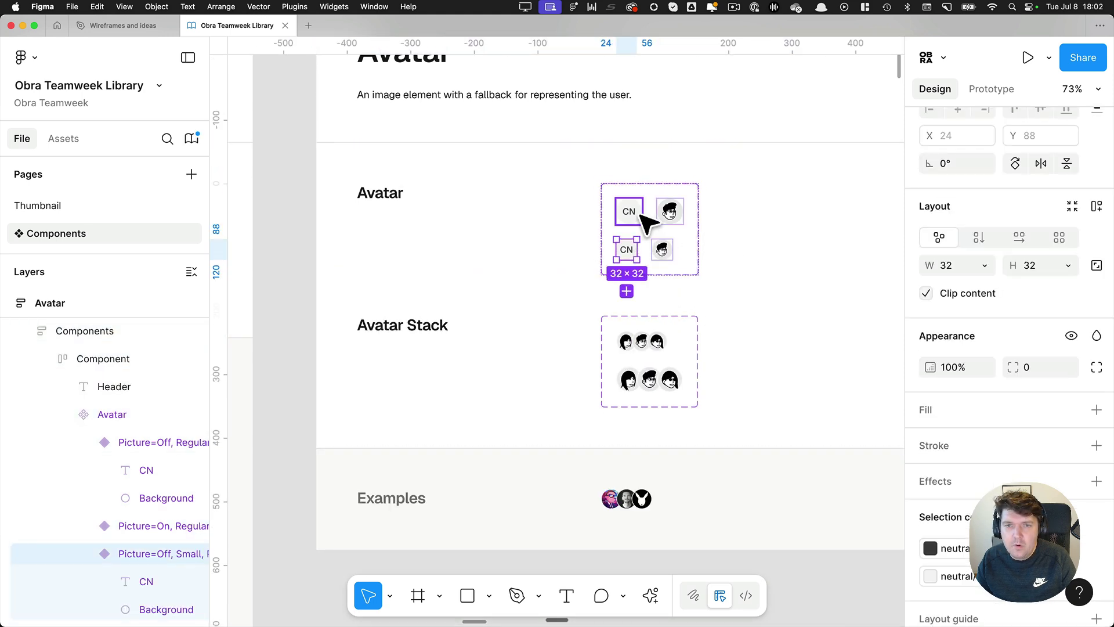
{"action": "left_click", "coordinate": [638, 217], "text": "shift"}
{"action": "scroll", "coordinate": [992, 463], "scroll_direction": "down", "scroll_amount": 2}
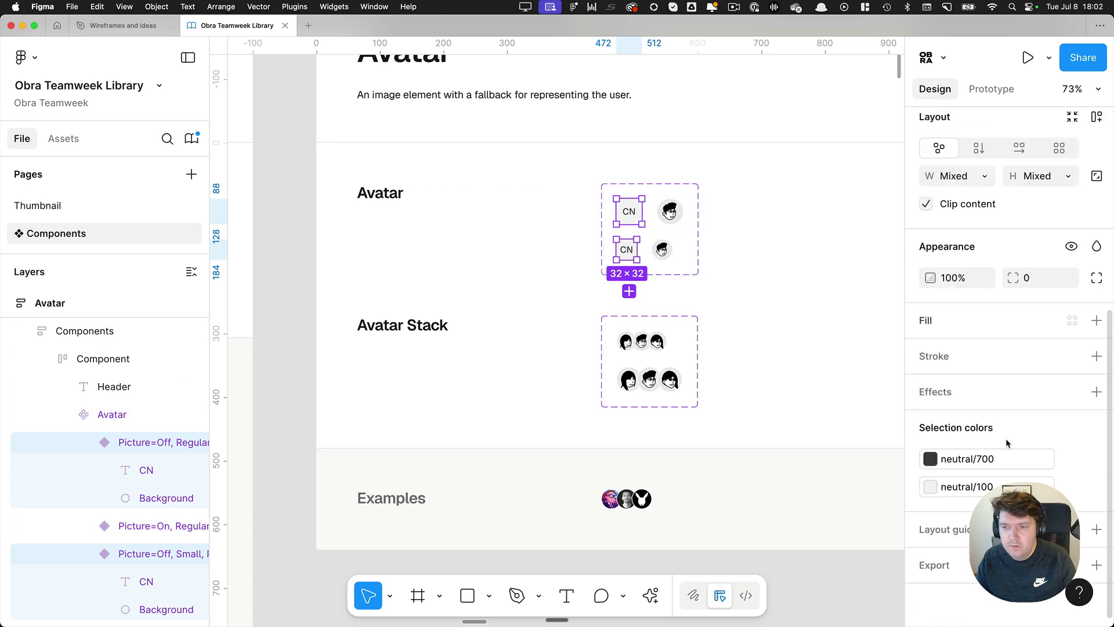
{"action": "scroll", "coordinate": [996, 395], "scroll_direction": "up", "scroll_amount": 1}
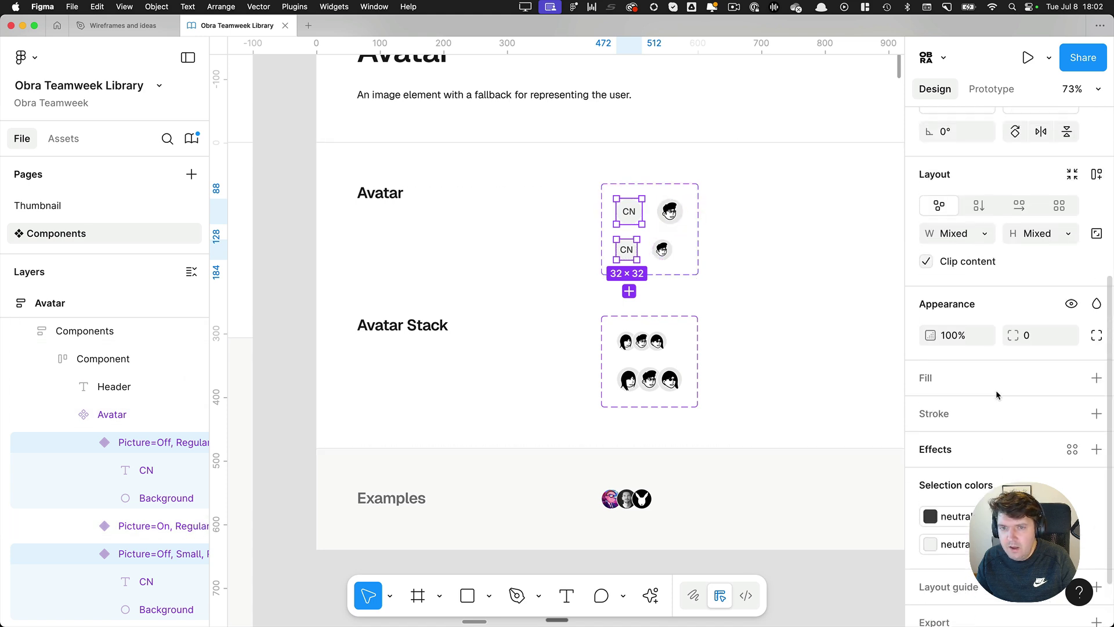
{"action": "left_click", "coordinate": [638, 216], "text": "super"}
{"action": "left_click", "coordinate": [629, 254], "text": "shift+super"}
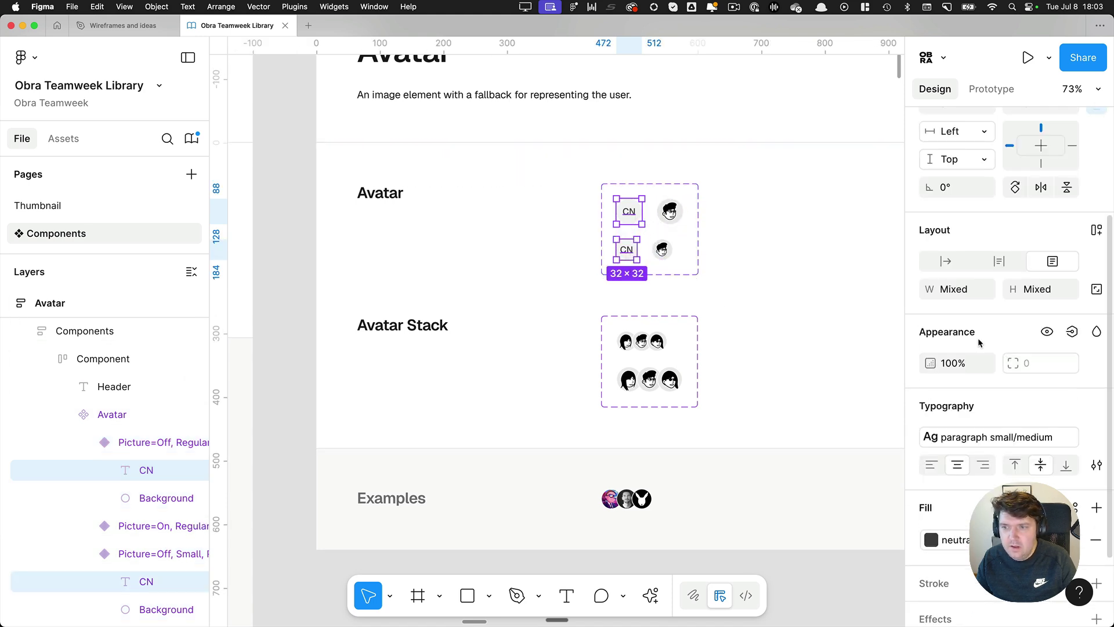
{"action": "left_click", "coordinate": [1097, 438]}
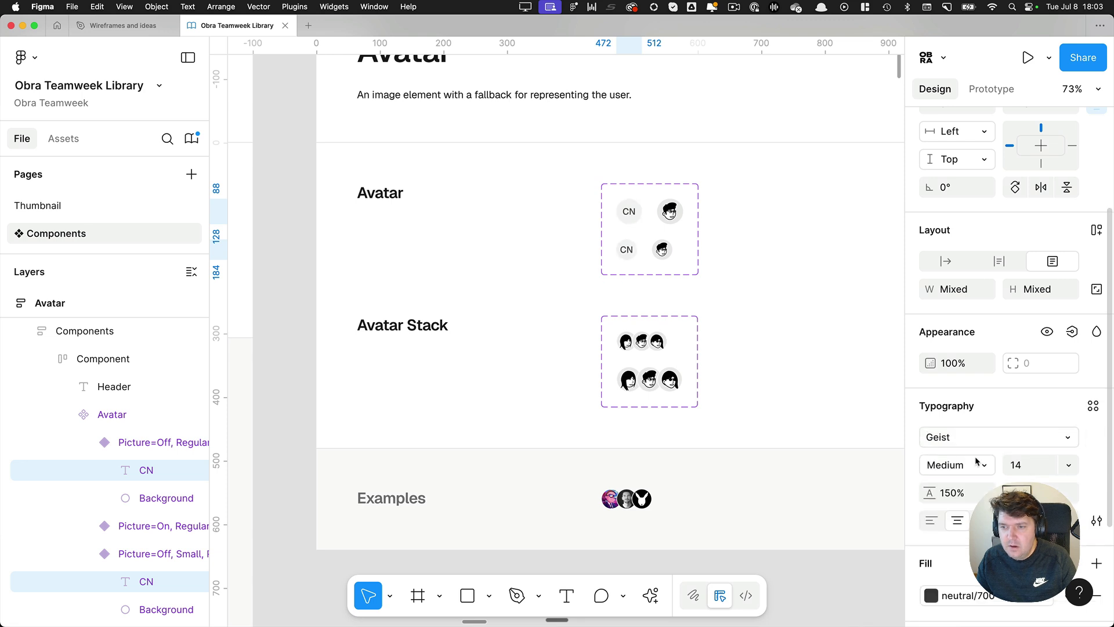
{"action": "left_click", "coordinate": [970, 464]}
{"action": "left_click", "coordinate": [980, 489]}
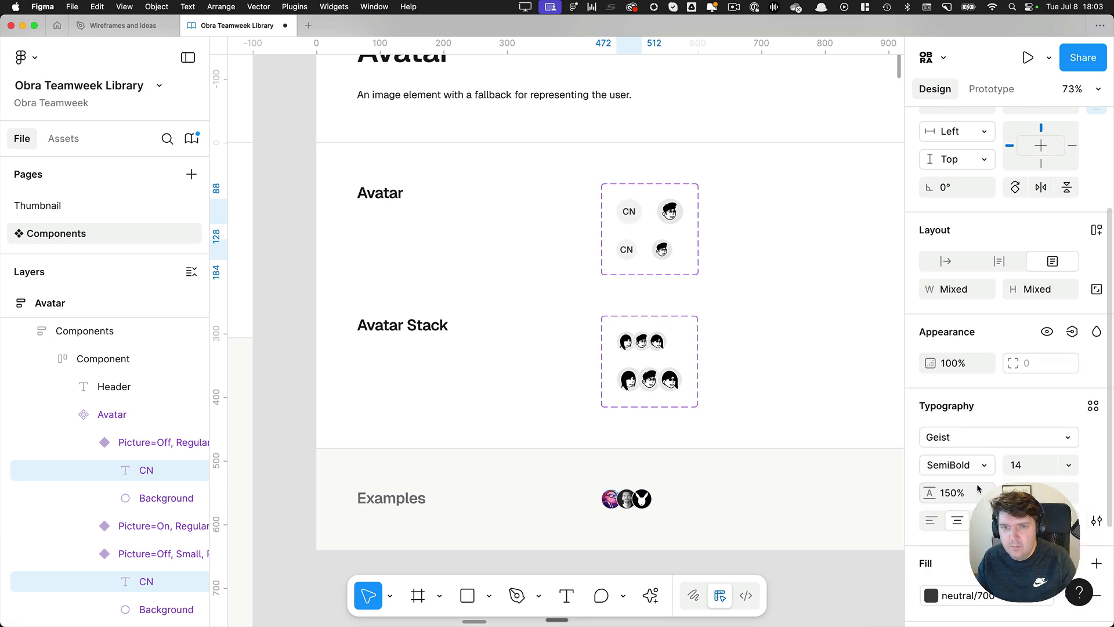
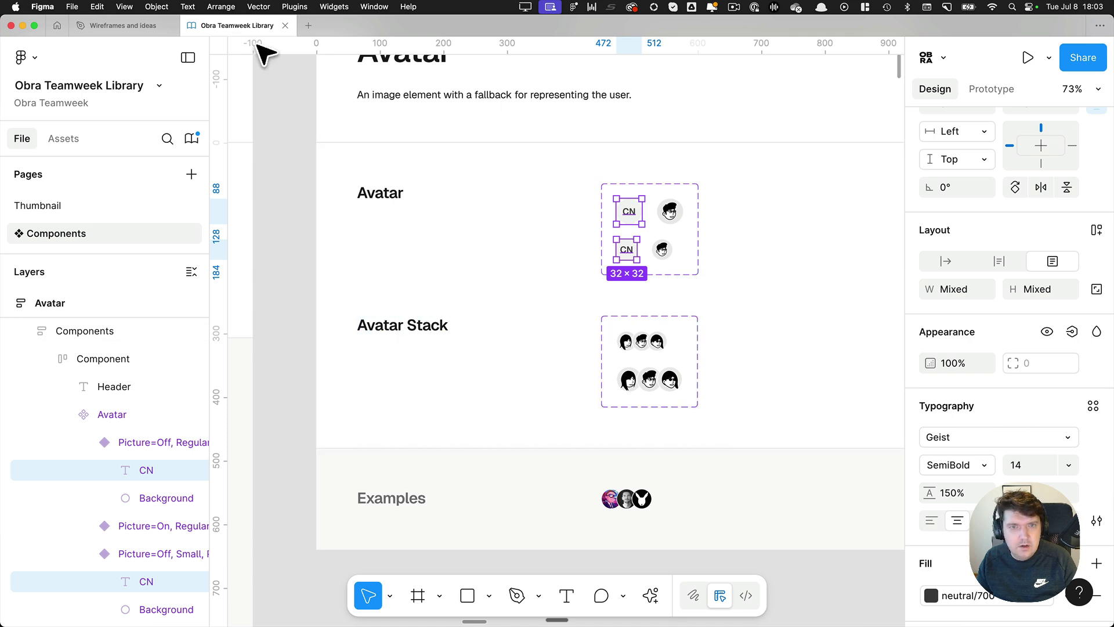
Publish all pending changes of the Obra Teamweek Library, including the modified Avatar and Avatar Stack components
{"action": "left_click", "coordinate": [295, 193]}
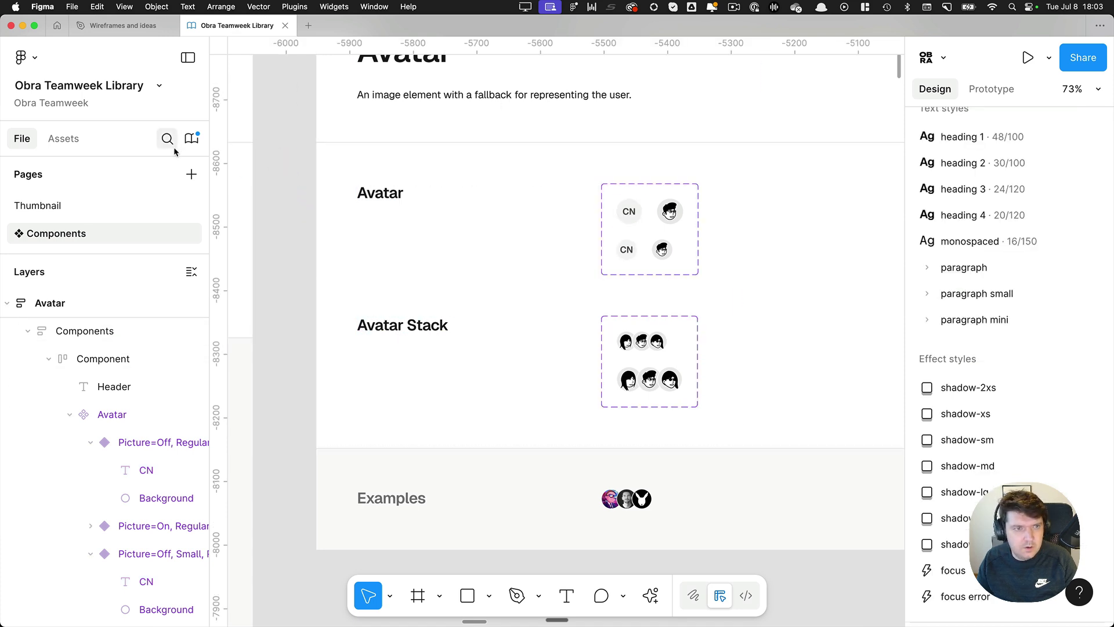
{"action": "left_click", "coordinate": [191, 138]}
{"action": "left_click", "coordinate": [838, 190]}
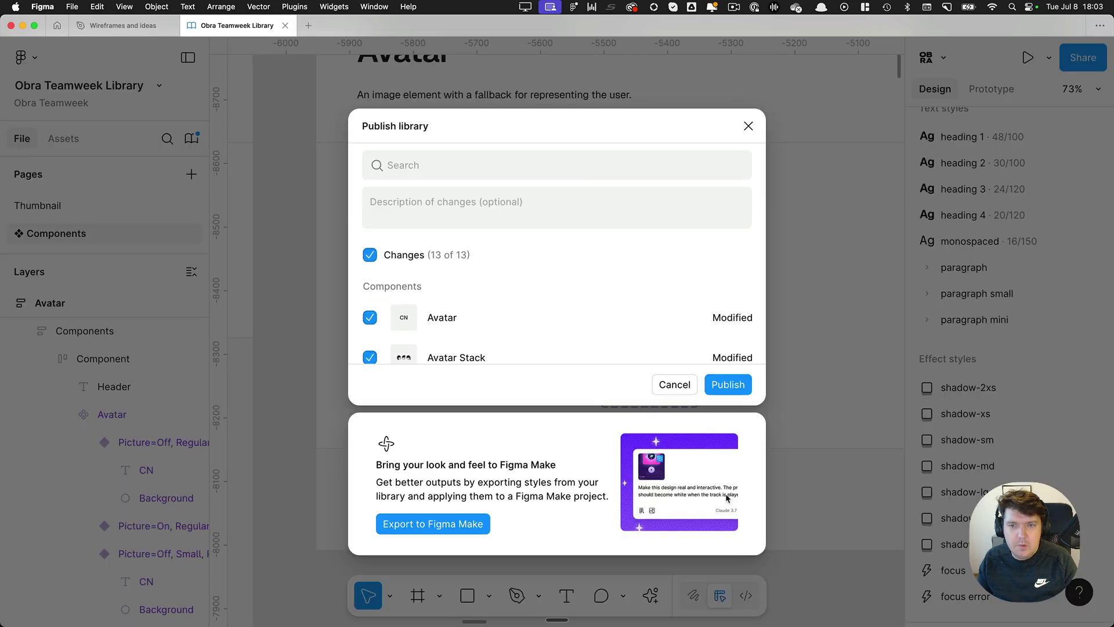
{"action": "left_click", "coordinate": [729, 385]}
Switch to the Wireframes and ideas file and open the main Button component from the Add team member button
{"action": "key", "text": "ctrl+Tab"}
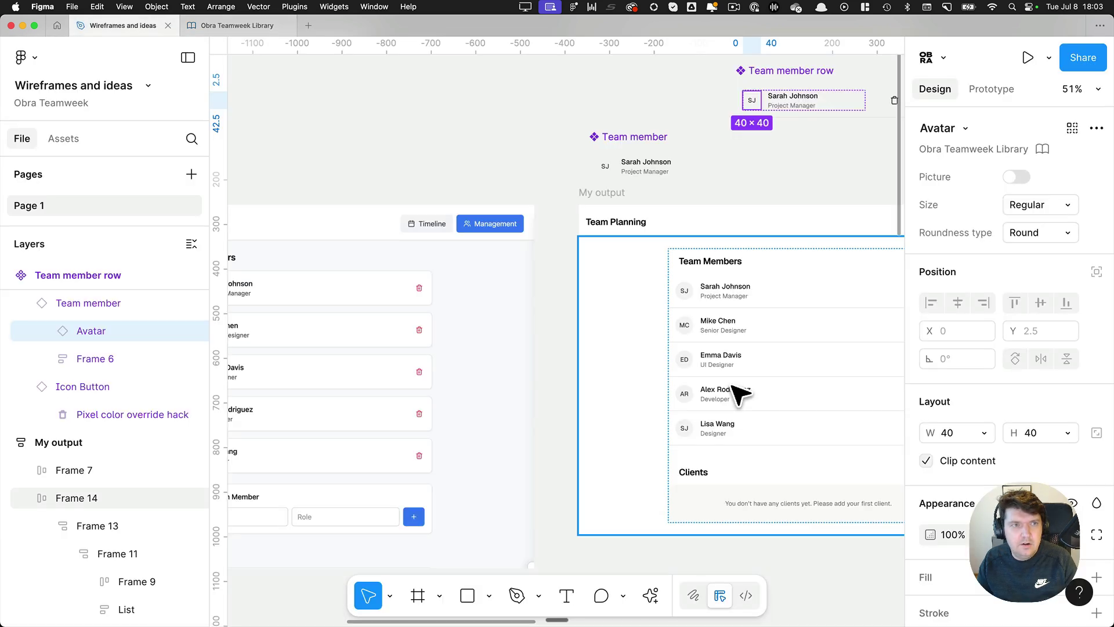
{"action": "scroll", "coordinate": [604, 313], "scroll_direction": "right", "scroll_amount": 5}
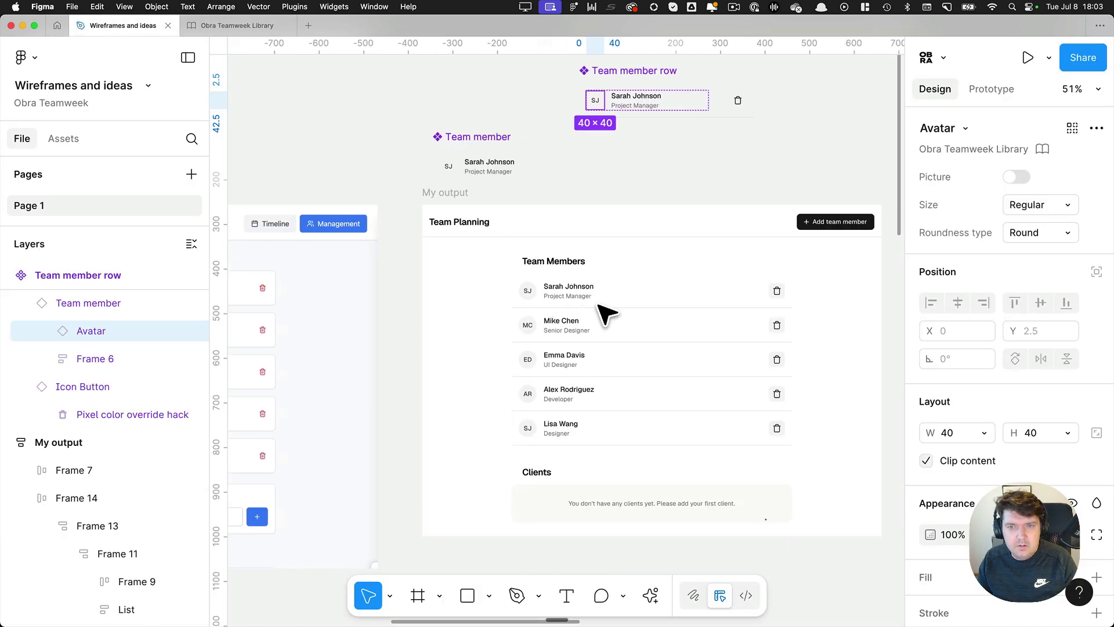
{"action": "left_click", "coordinate": [834, 222]}
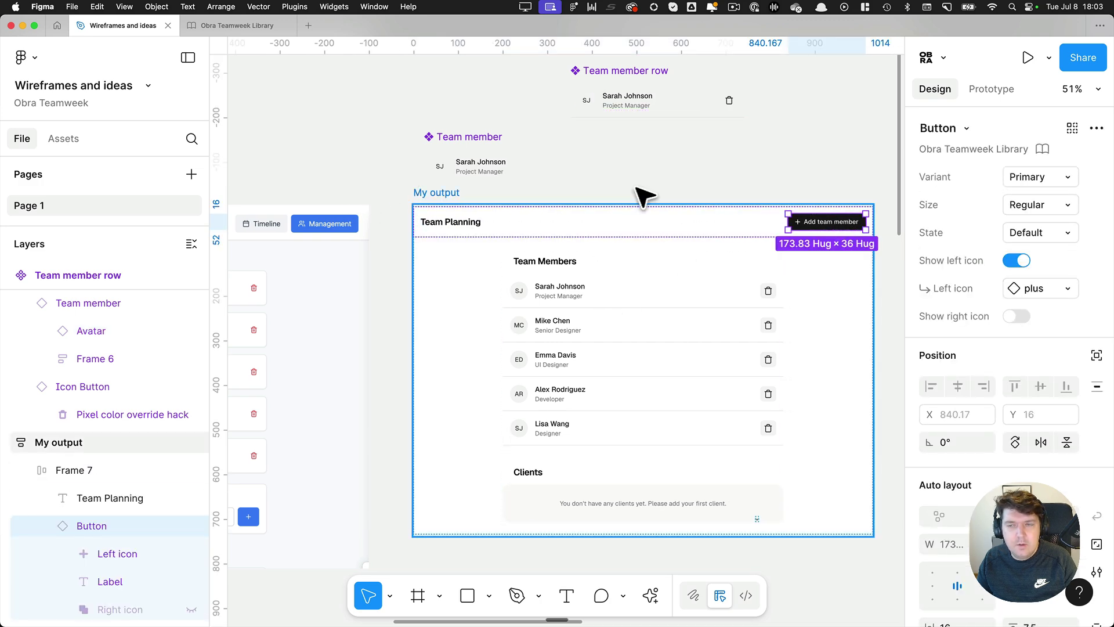
{"action": "left_click", "coordinate": [1016, 150]}
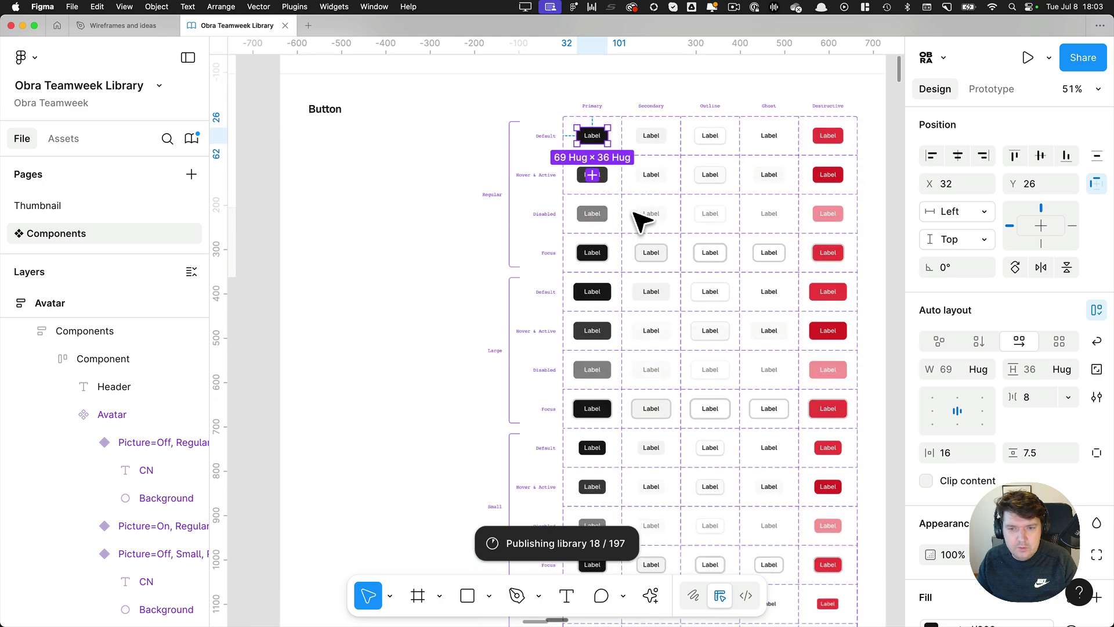
{"action": "scroll", "coordinate": [633, 212], "scroll_direction": "right", "scroll_amount": 2}
{"action": "key", "text": "ctrl+shift+Tab"}
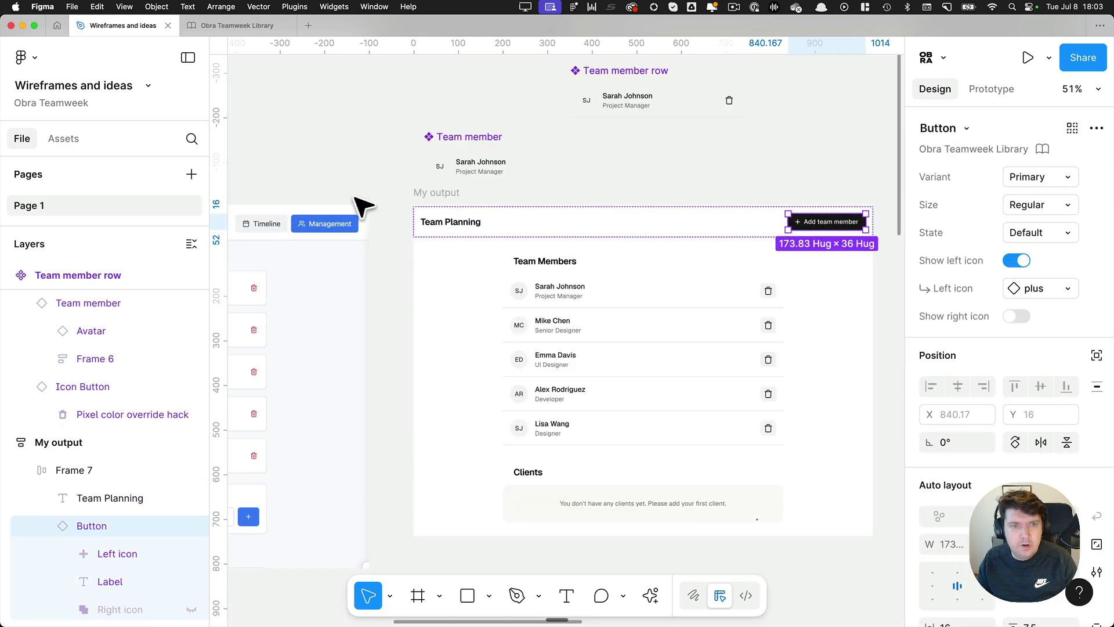
{"action": "left_click", "coordinate": [361, 213]}
{"action": "key", "text": "ctrl+Tab"}
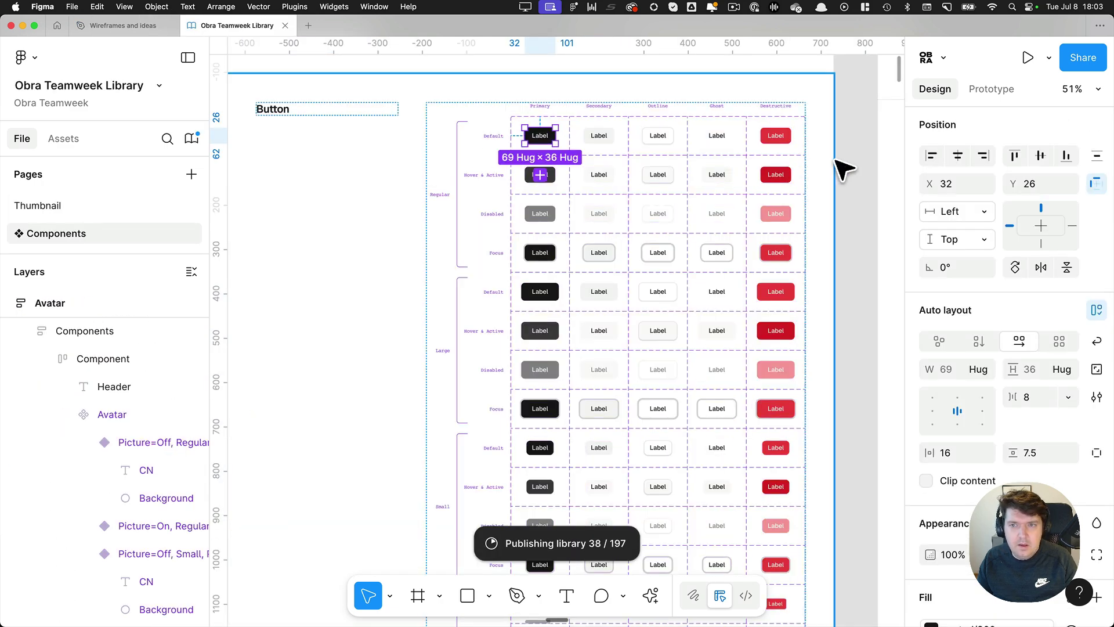
Examine the blue shades in the library's Raw Colors variables, and close the variables window
{"action": "left_click", "coordinate": [874, 164]}
{"action": "scroll", "coordinate": [1021, 232], "scroll_direction": "up", "scroll_amount": 3}
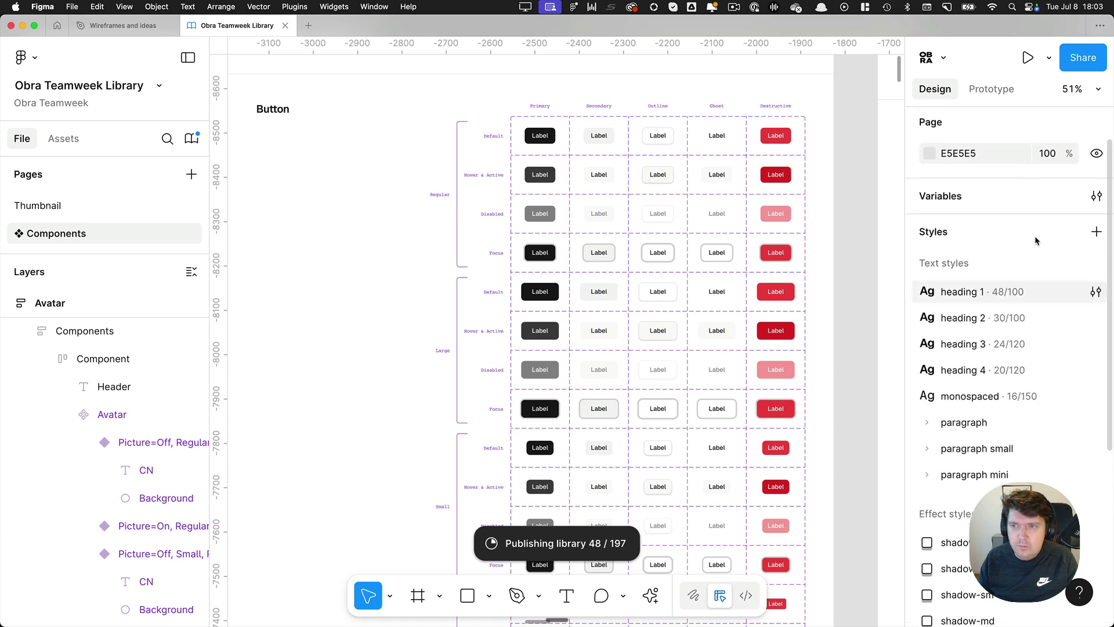
{"action": "left_click", "coordinate": [1096, 193]}
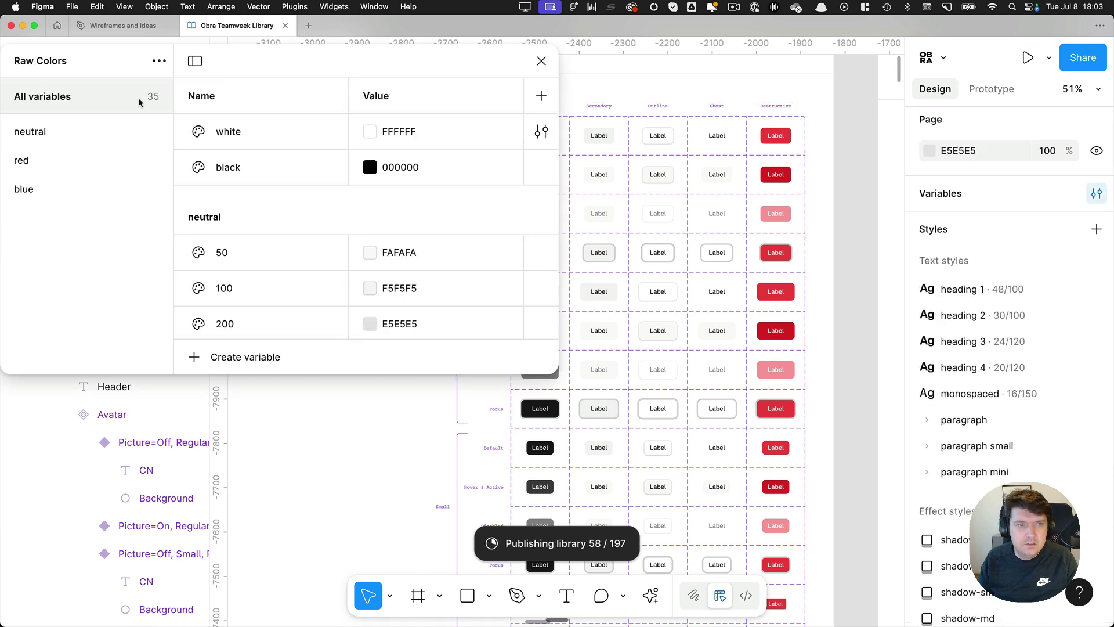
{"action": "left_click_drag", "start_coordinate": [335, 63], "coordinate": [683, 146]}
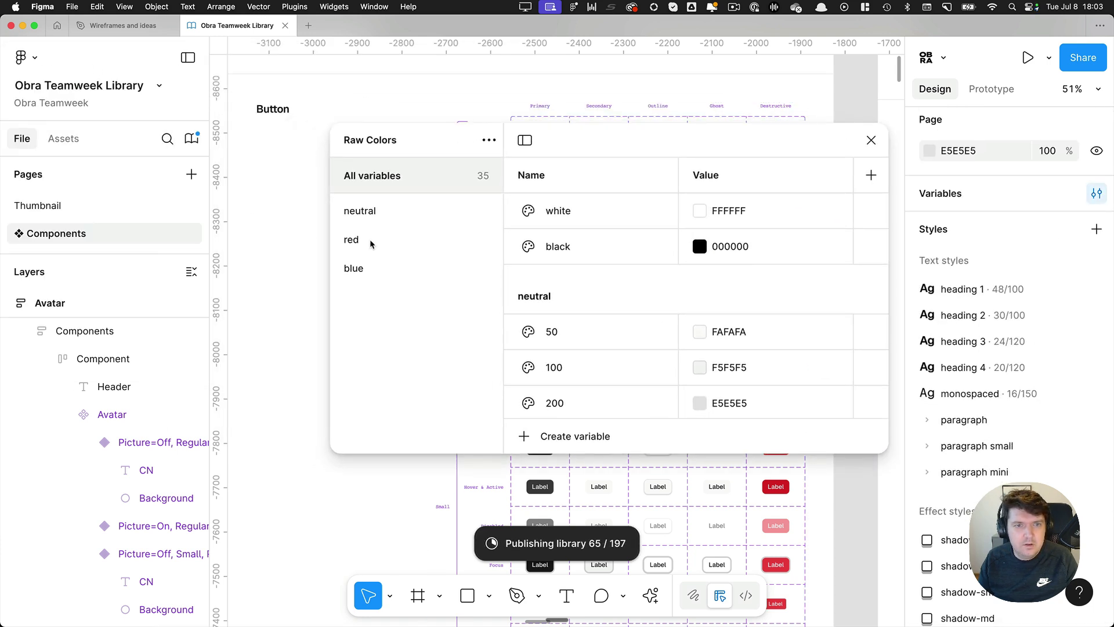
{"action": "left_click", "coordinate": [355, 268]}
{"action": "scroll", "coordinate": [631, 371], "scroll_direction": "down", "scroll_amount": 3}
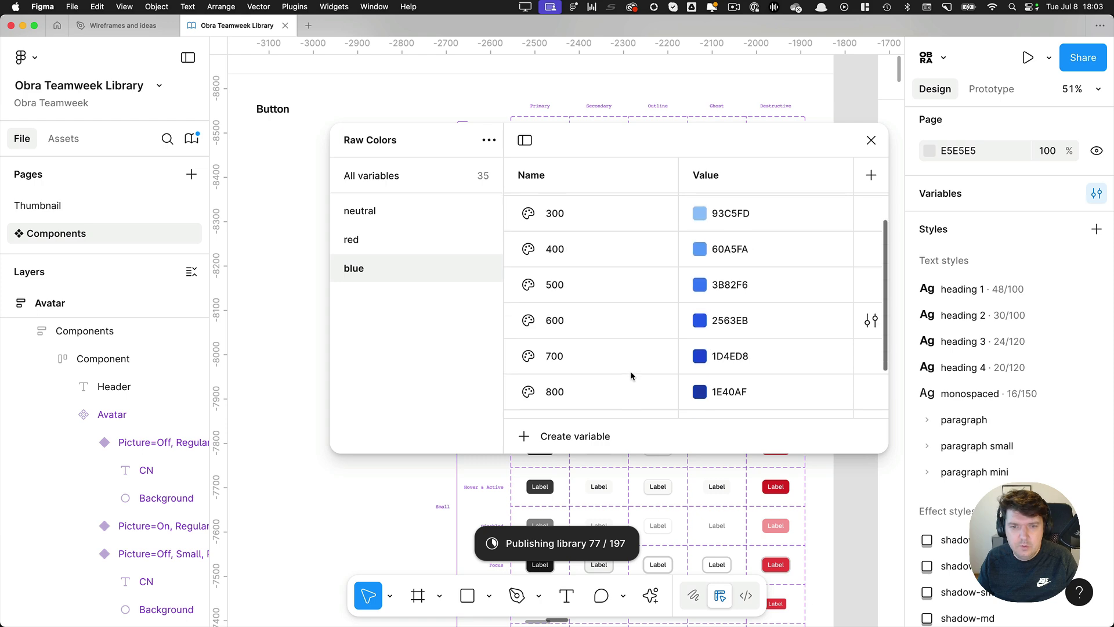
{"action": "left_click", "coordinate": [872, 140]}
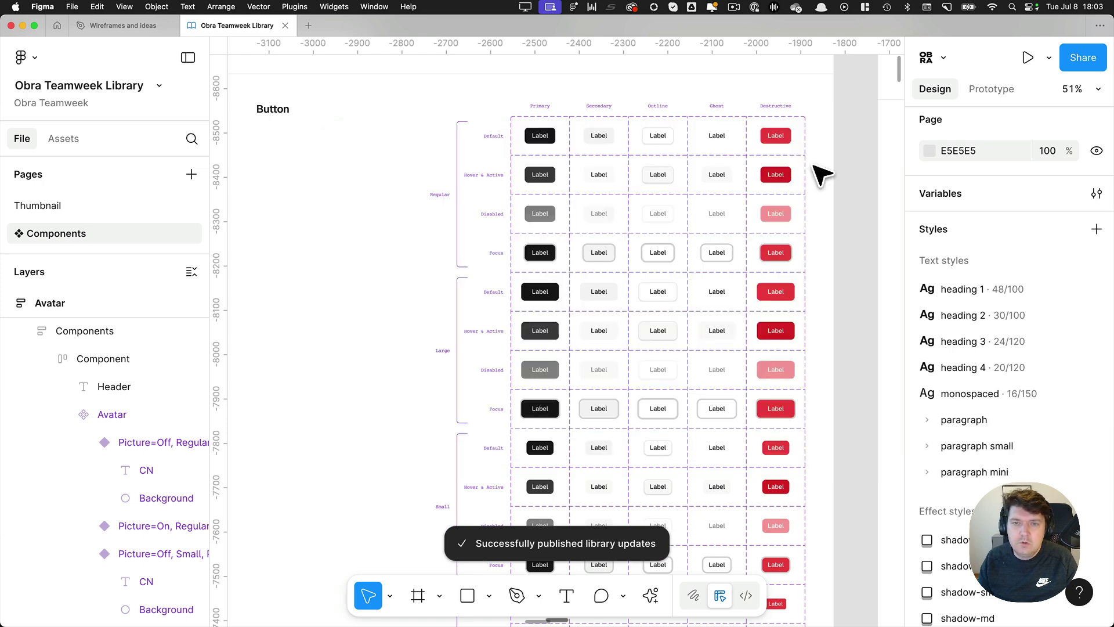
Set the fill of the Primary Regular Default button variant to the blue/500 variable
{"action": "left_click", "coordinate": [552, 149]}
{"action": "scroll", "coordinate": [546, 145], "scroll_direction": "up", "scroll_amount": 5}
{"action": "scroll", "coordinate": [543, 144], "scroll_direction": "up", "scroll_amount": 3}
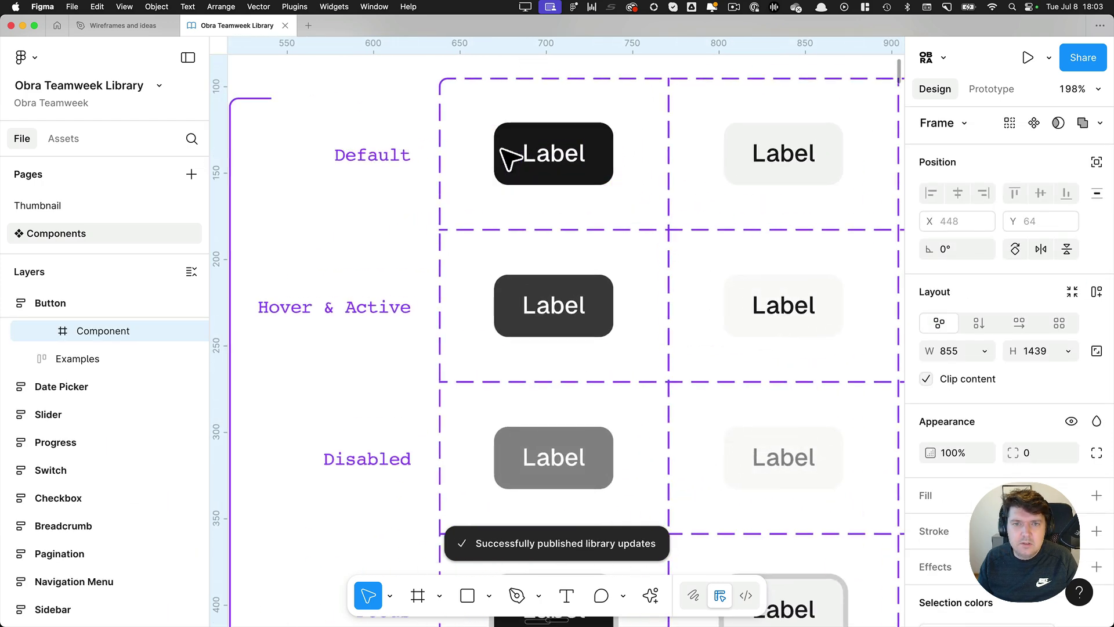
{"action": "left_click", "coordinate": [515, 154]}
{"action": "scroll", "coordinate": [986, 406], "scroll_direction": "down", "scroll_amount": 3}
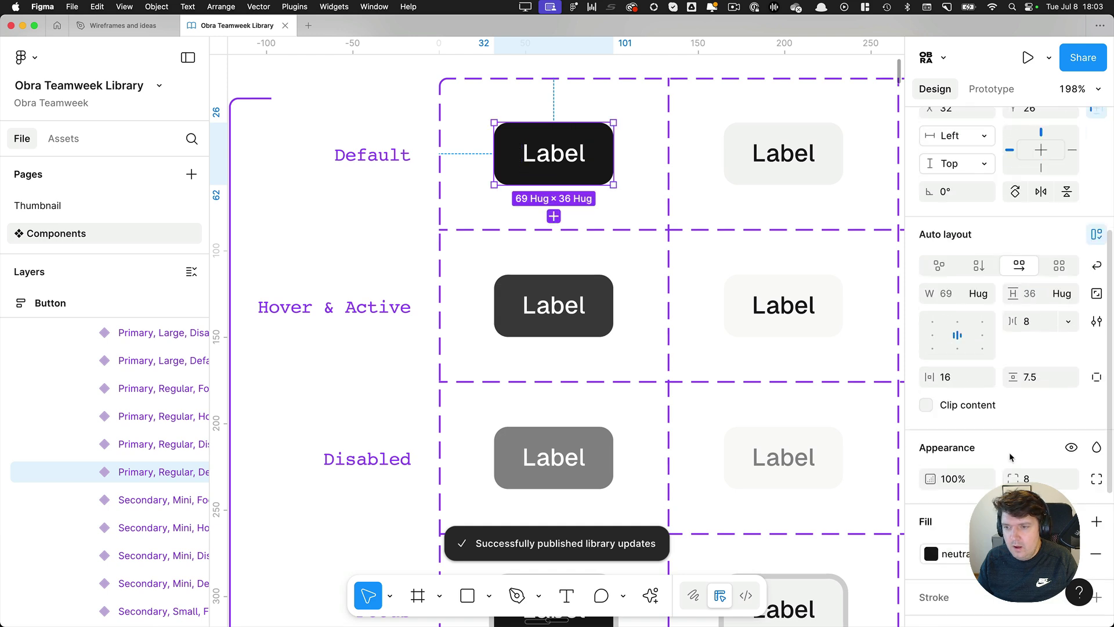
{"action": "left_click", "coordinate": [932, 494]}
{"action": "type", "text": "blue 900"}
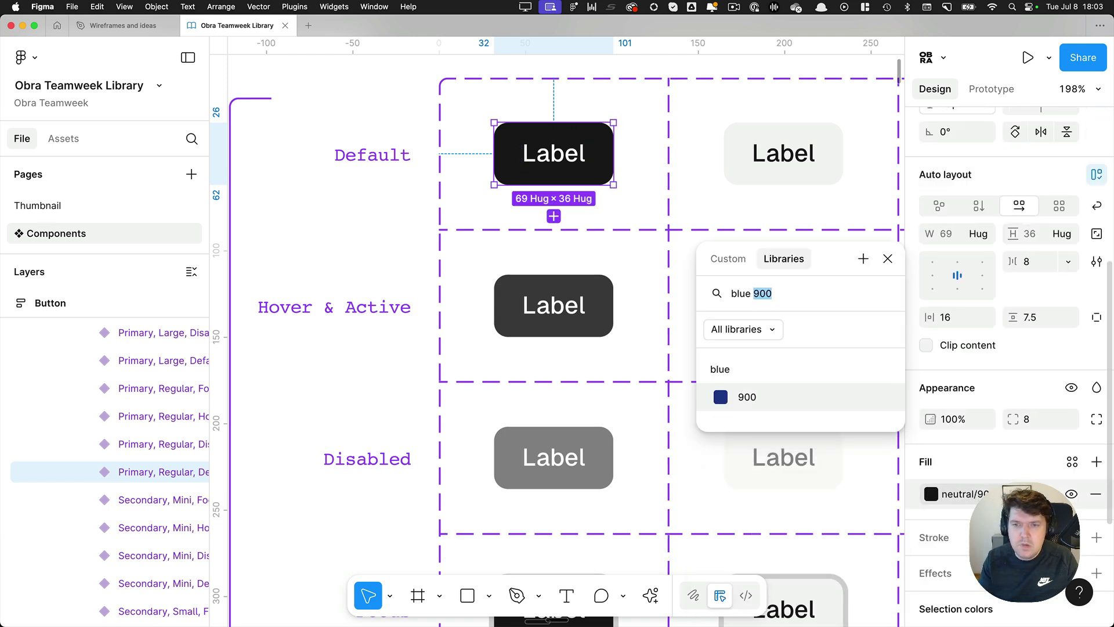
{"action": "type", "text": "500"}
{"action": "key", "text": "Return"}
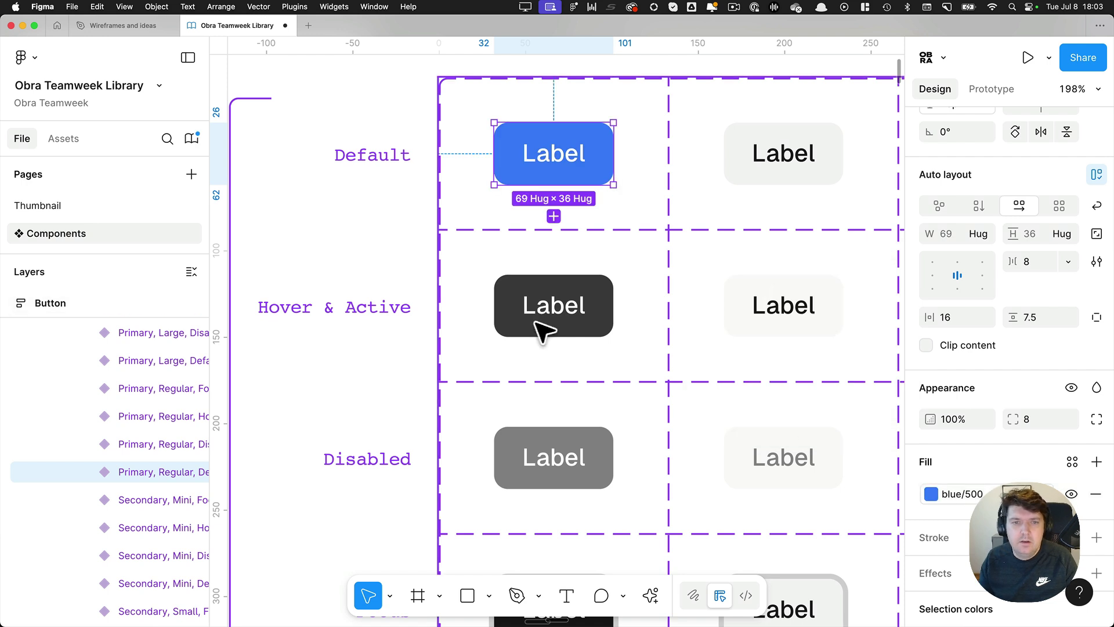
Set the fill of the Primary Regular Hover & Active button variant to the blue/400 variable
{"action": "left_click", "coordinate": [517, 306]}
{"action": "left_click", "coordinate": [972, 497]}
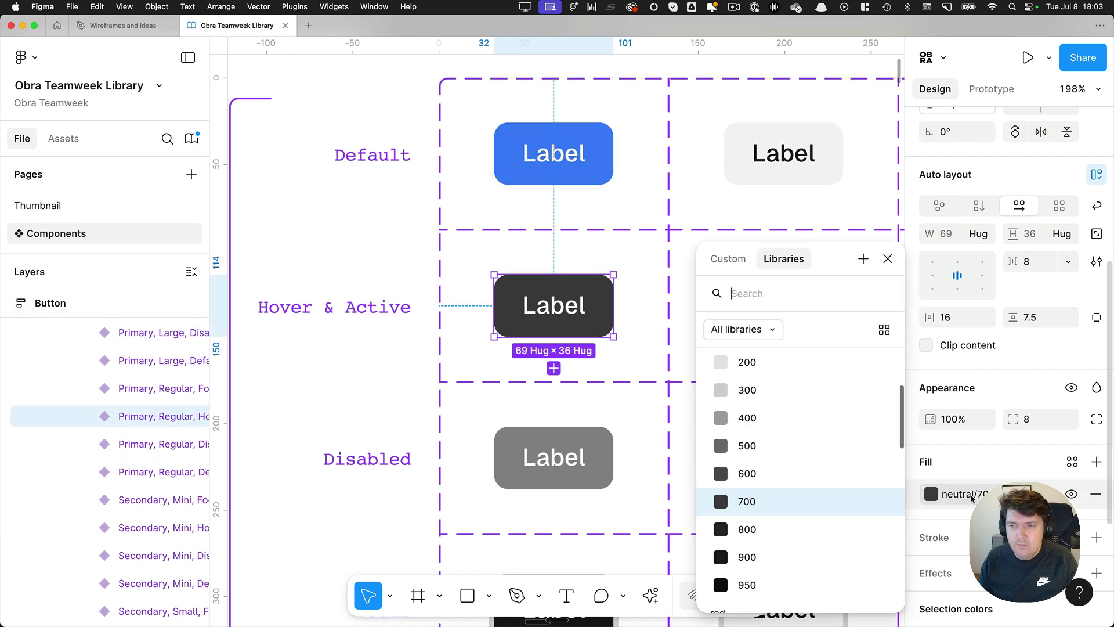
{"action": "type", "text": "blue 400"}
{"action": "key", "text": "Return"}
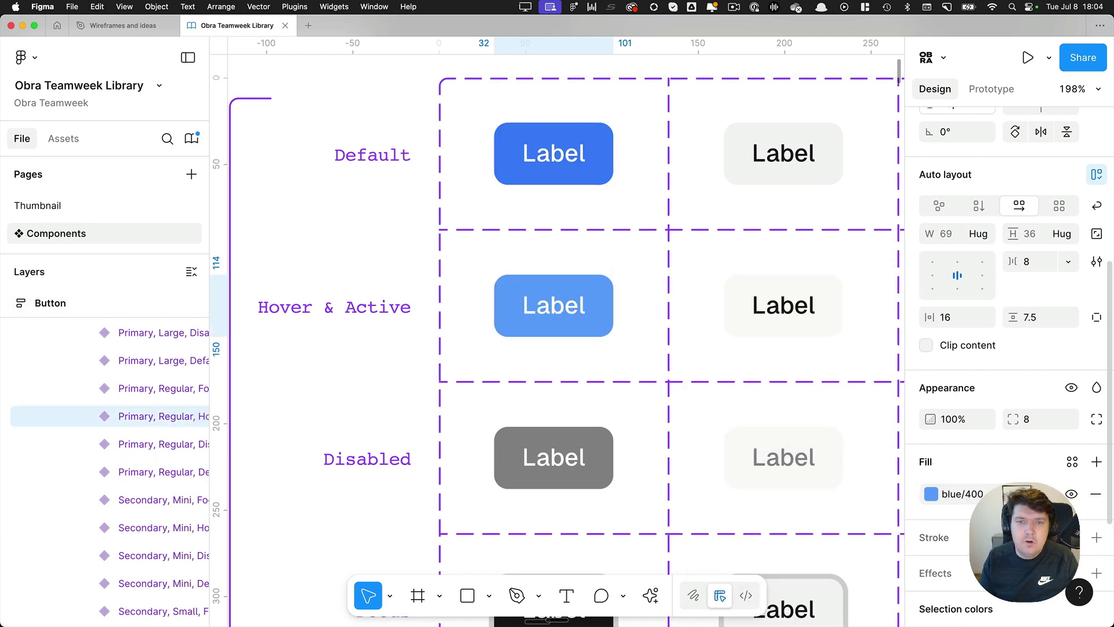
Set the fill of the Primary Regular Focus button variant to the blue/500 variable
{"action": "left_click", "coordinate": [580, 464]}
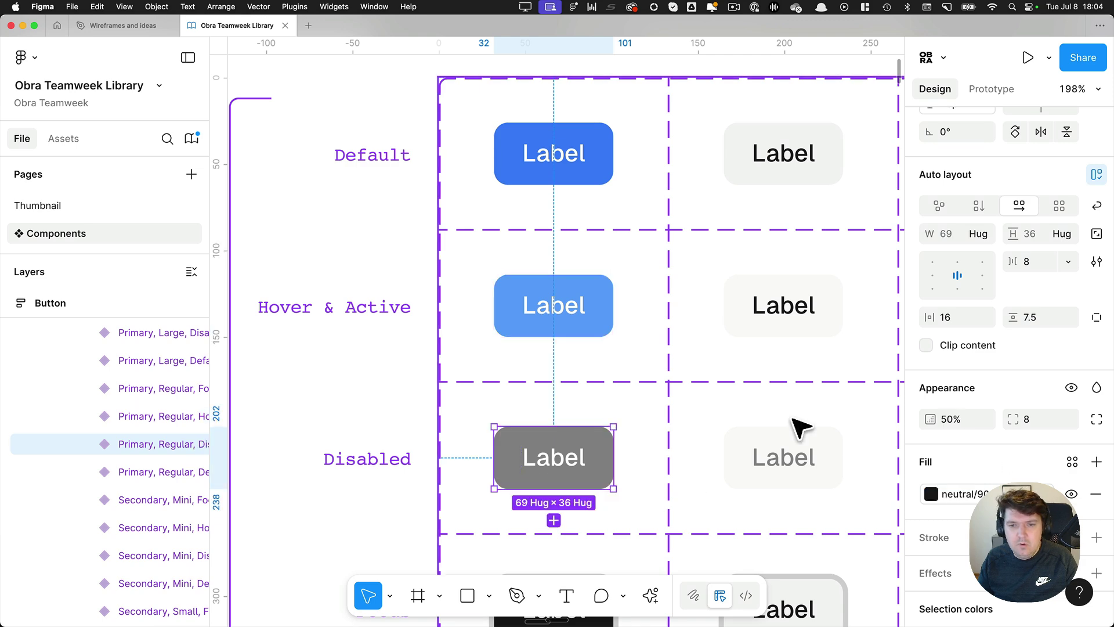
{"action": "scroll", "coordinate": [798, 428], "scroll_direction": "down", "scroll_amount": 5}
{"action": "scroll", "coordinate": [799, 428], "scroll_direction": "down", "scroll_amount": 3}
{"action": "scroll", "coordinate": [798, 428], "scroll_direction": "right", "scroll_amount": 2}
{"action": "left_click", "coordinate": [552, 372]}
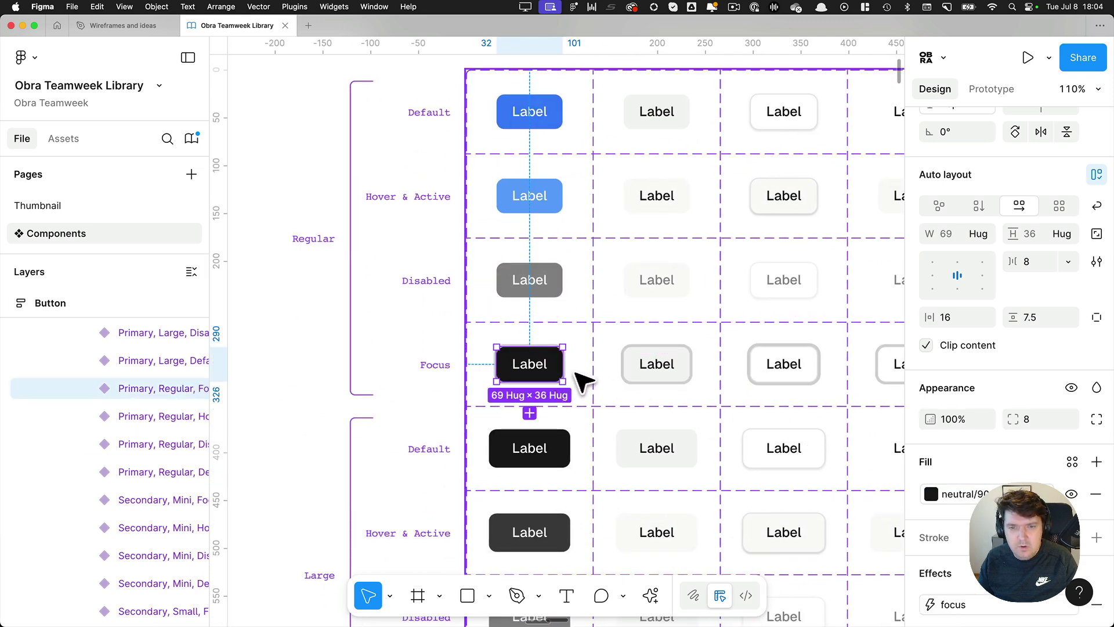
{"action": "left_click", "coordinate": [931, 494]}
{"action": "type", "text": "b"}
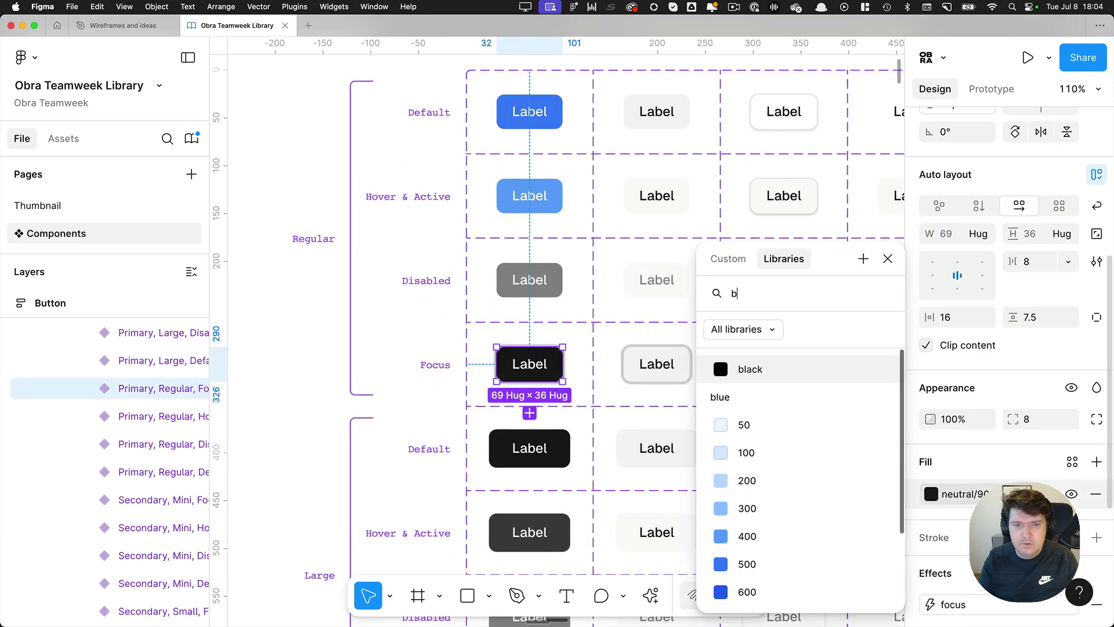
{"action": "type", "text": "lue 500"}
{"action": "left_click", "coordinate": [737, 396]}
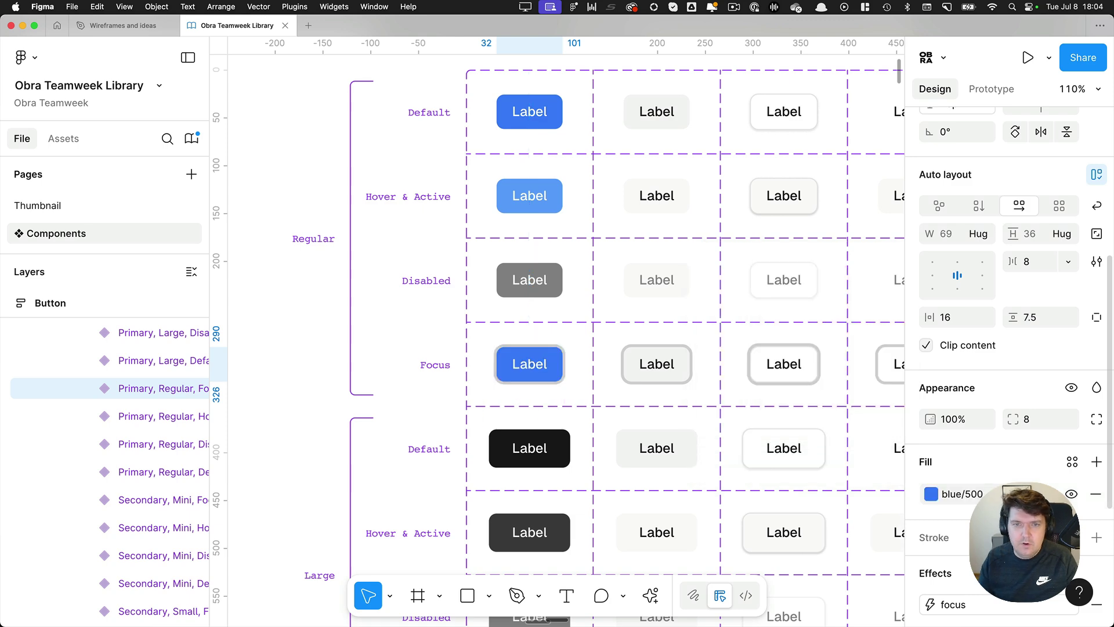
Post the comment "If we stick with the same buttons, please change the color" on the Large variants in the Button frame
{"action": "scroll", "coordinate": [592, 363], "scroll_direction": "down", "scroll_amount": 1}
{"action": "scroll", "coordinate": [592, 363], "scroll_direction": "down", "scroll_amount": 5}
{"action": "scroll", "coordinate": [363, 190], "scroll_direction": "down", "scroll_amount": 2}
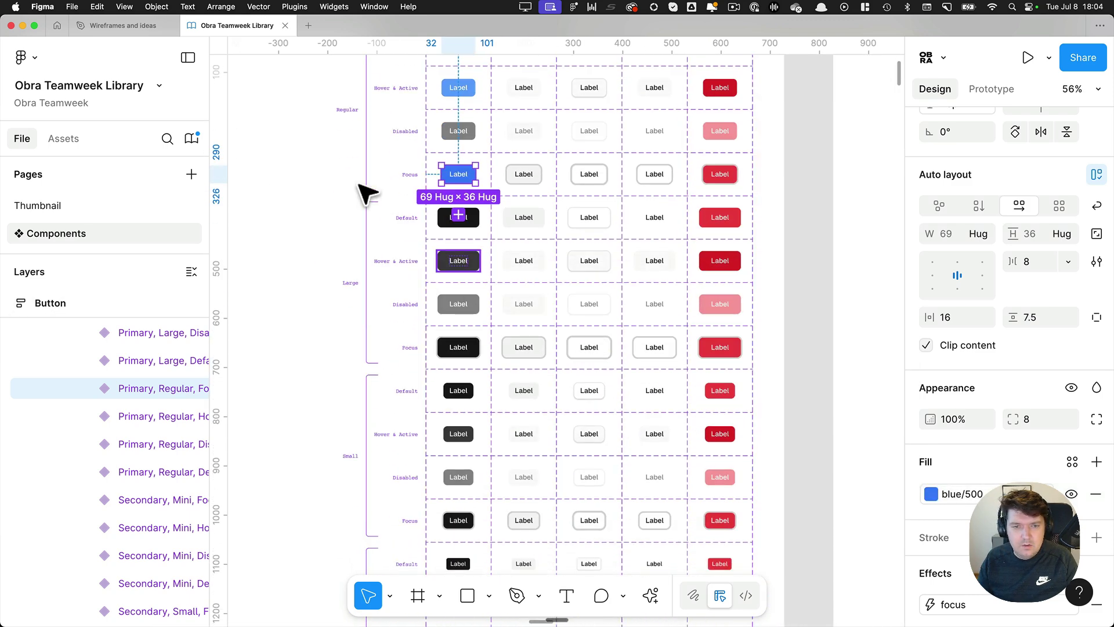
{"action": "left_click", "coordinate": [480, 223]}
{"action": "scroll", "coordinate": [290, 269], "scroll_direction": "down", "scroll_amount": 5}
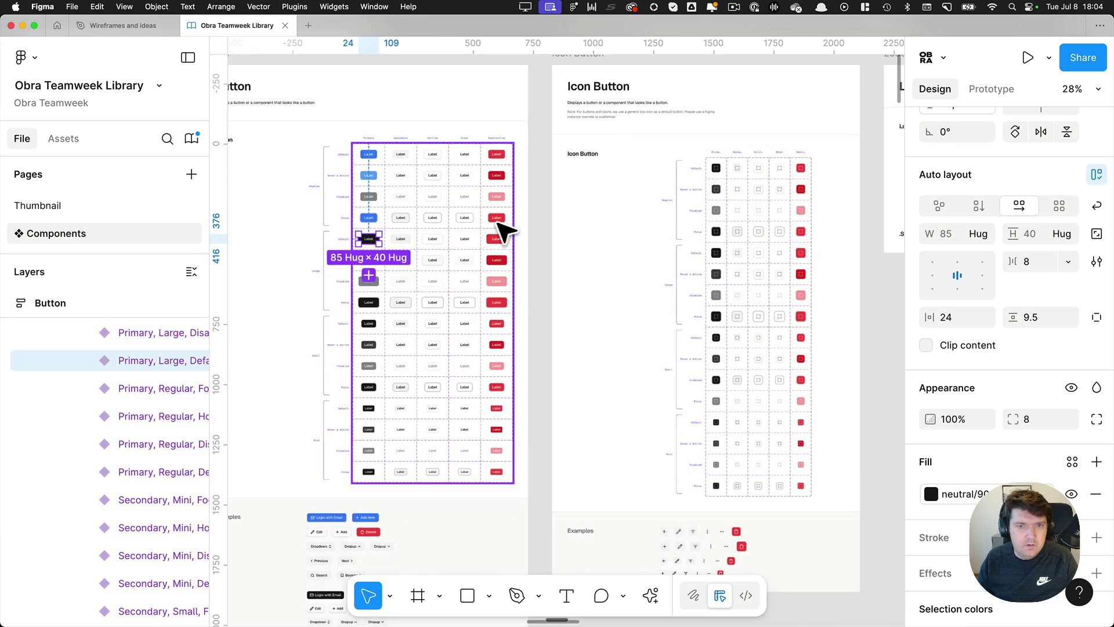
{"action": "left_click", "coordinate": [547, 224]}
{"action": "left_click_drag", "start_coordinate": [586, 252], "coordinate": [708, 264]}
{"action": "key", "text": "c"}
{"action": "left_click", "coordinate": [498, 323]}
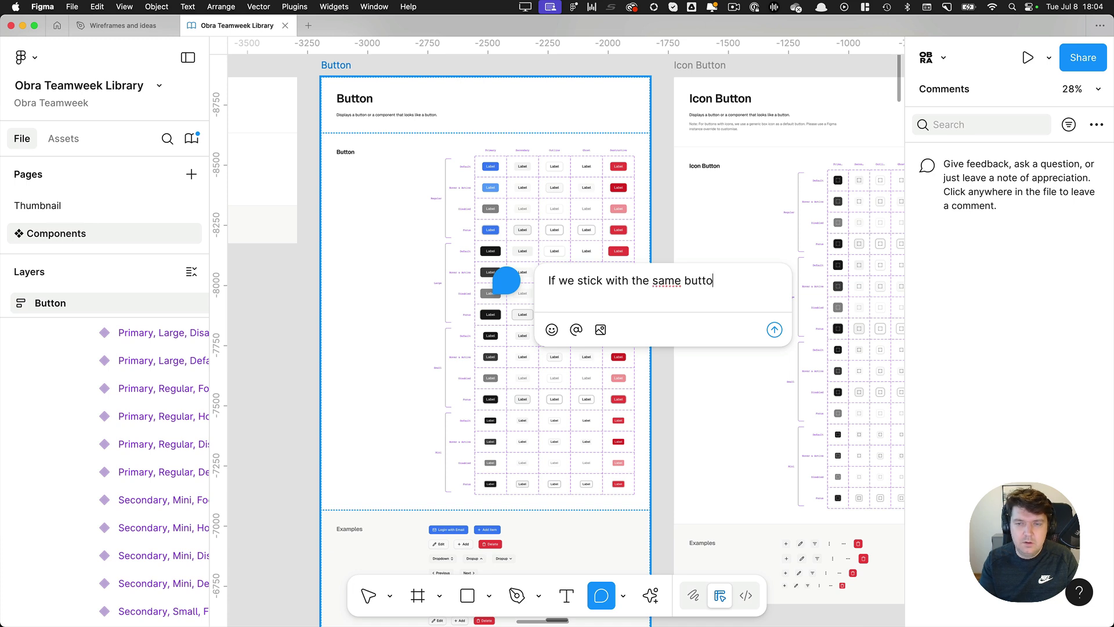
{"action": "type", "text": "If we stick with the same buttons, please change the color"}
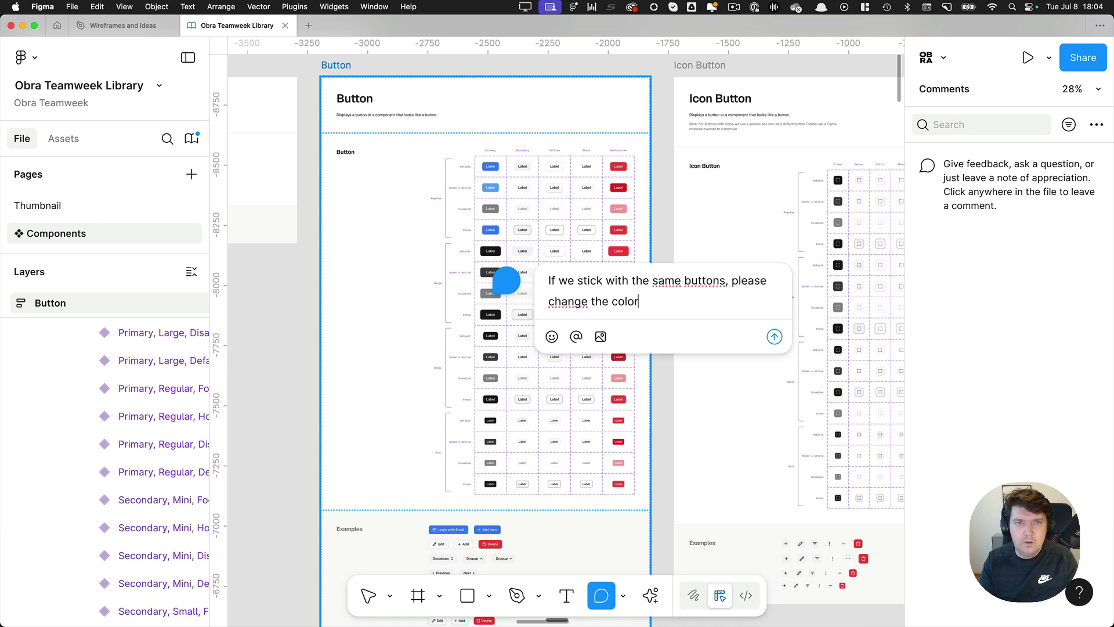
{"action": "key", "text": "Return"}
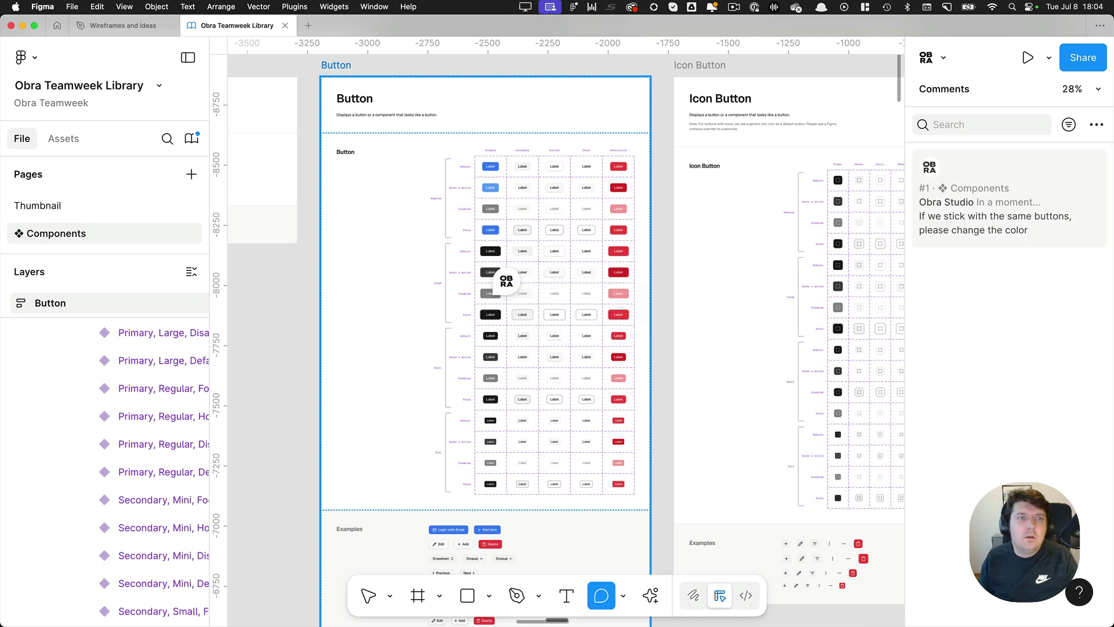
{"action": "key", "text": "Escape"}
Publish all library changes again so the recoloured Button variants are included
{"action": "left_click", "coordinate": [195, 142]}
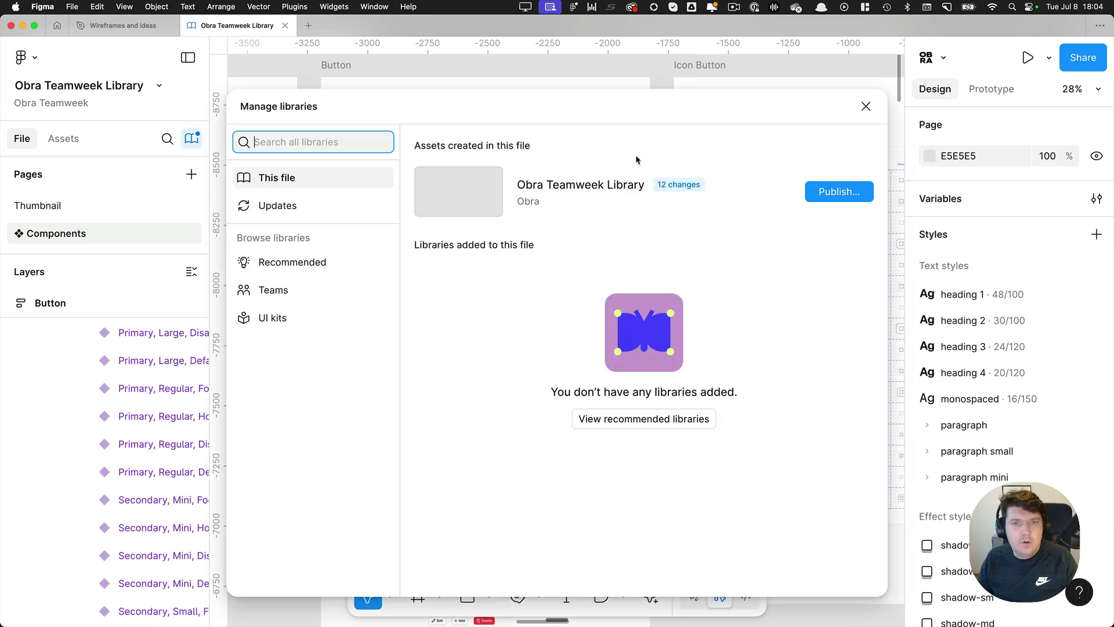
{"action": "left_click", "coordinate": [839, 189]}
{"action": "left_click", "coordinate": [739, 392]}
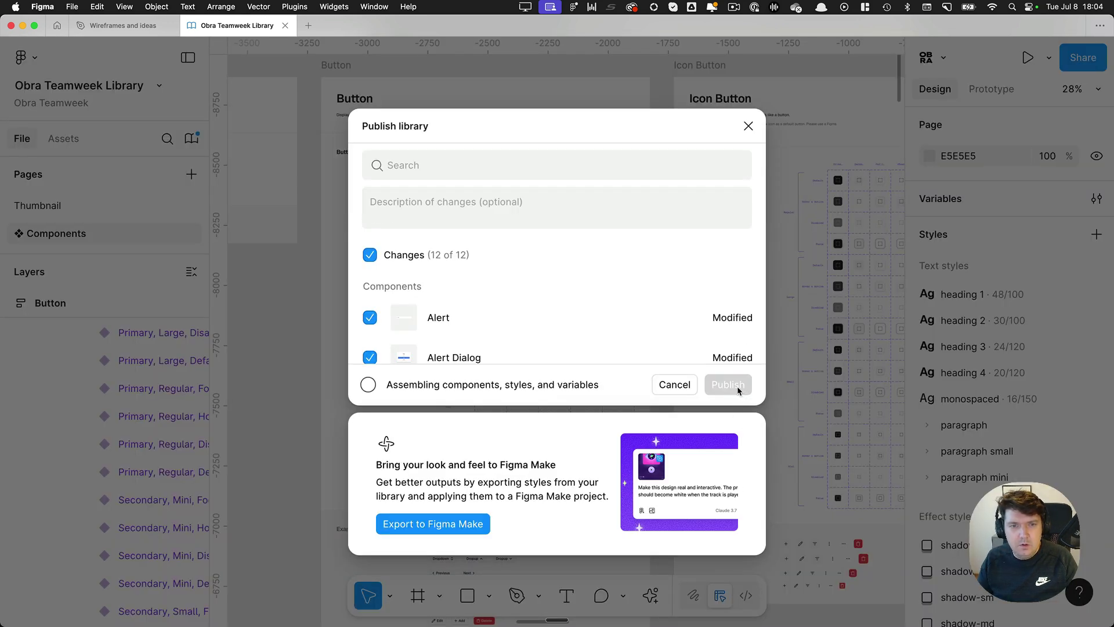
In the Wireframes and ideas file, hide the interface and delete the original Team Planning design beside My output
{"action": "key", "text": "ctrl+shift+Tab"}
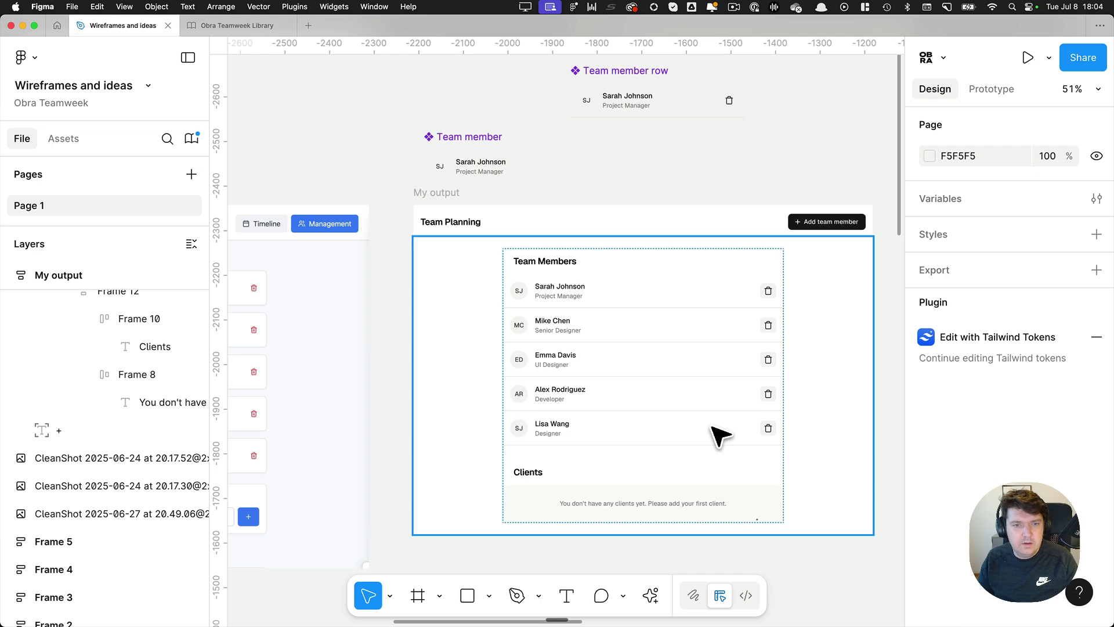
{"action": "scroll", "coordinate": [476, 330], "scroll_direction": "down", "scroll_amount": 3}
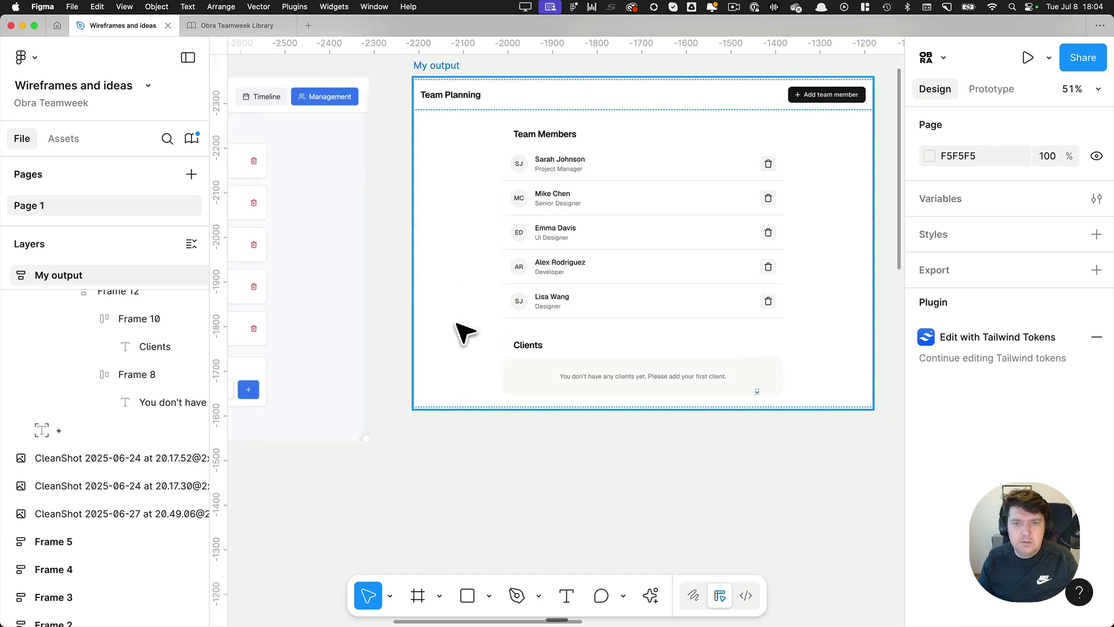
{"action": "key", "text": "super+backslash"}
{"action": "scroll", "coordinate": [469, 332], "scroll_direction": "down", "scroll_amount": 5}
{"action": "left_click", "coordinate": [242, 275]}
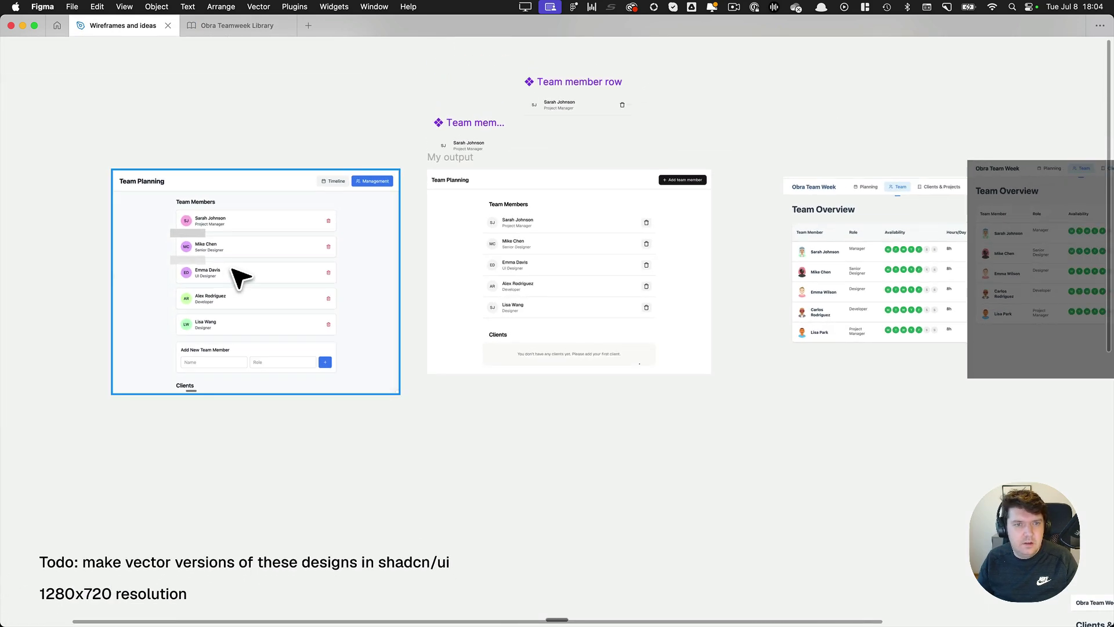
{"action": "key", "text": "Delete"}
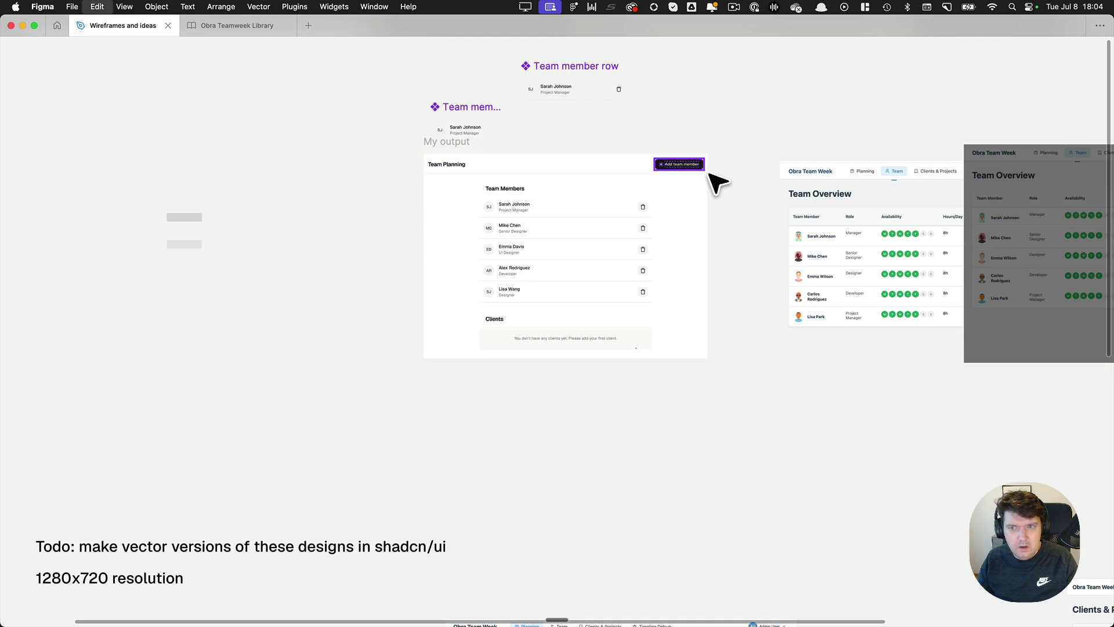
Move the Team member component up and away from the My output frame and remove the two leftover grey rectangles
{"action": "left_click_drag", "start_coordinate": [439, 145], "coordinate": [398, 76]}
{"action": "left_click_drag", "start_coordinate": [199, 174], "coordinate": [294, 265]}
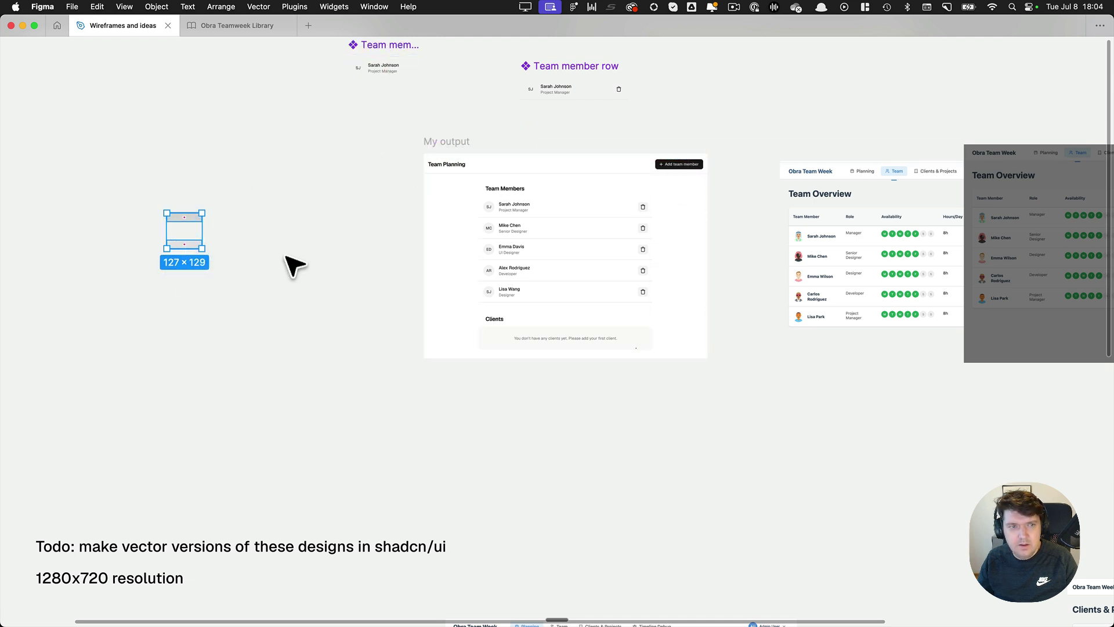
Rename the My output frame to "Team member management"
{"action": "double_click", "coordinate": [455, 142]}
{"action": "type", "text": "Team member managament"}
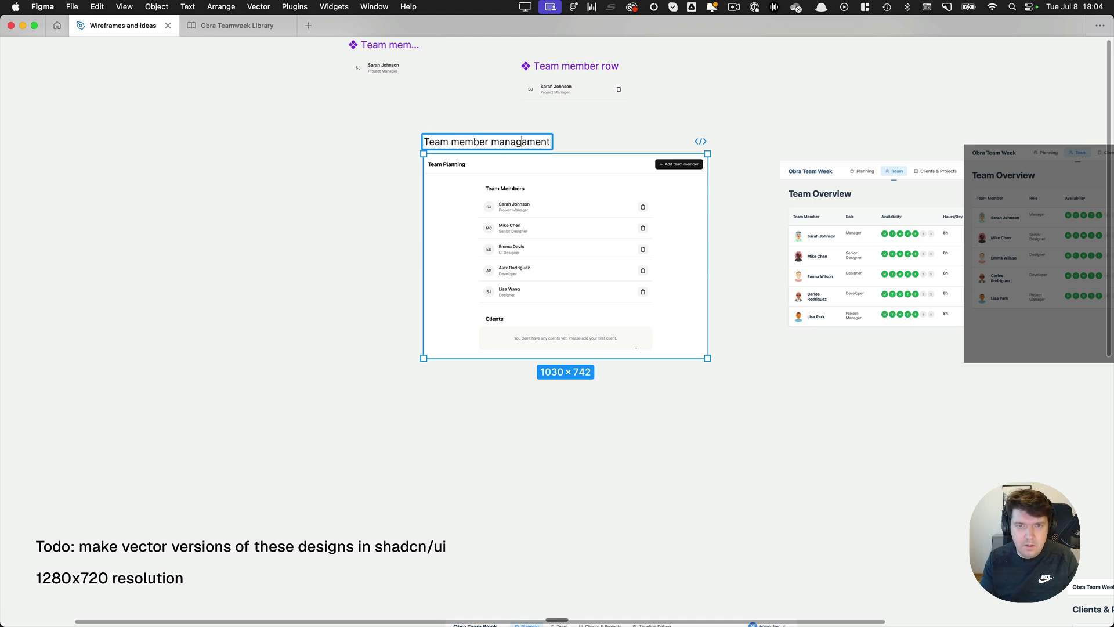
{"action": "key", "text": "Right"}
{"action": "key", "text": "BackSpace"}
{"action": "type", "text": "e"}
{"action": "key", "text": "Return"}
Bring the interface back and apply all pending library updates to the Wireframes and ideas file
{"action": "key", "text": "super+backslash"}
{"action": "left_click", "coordinate": [193, 143]}
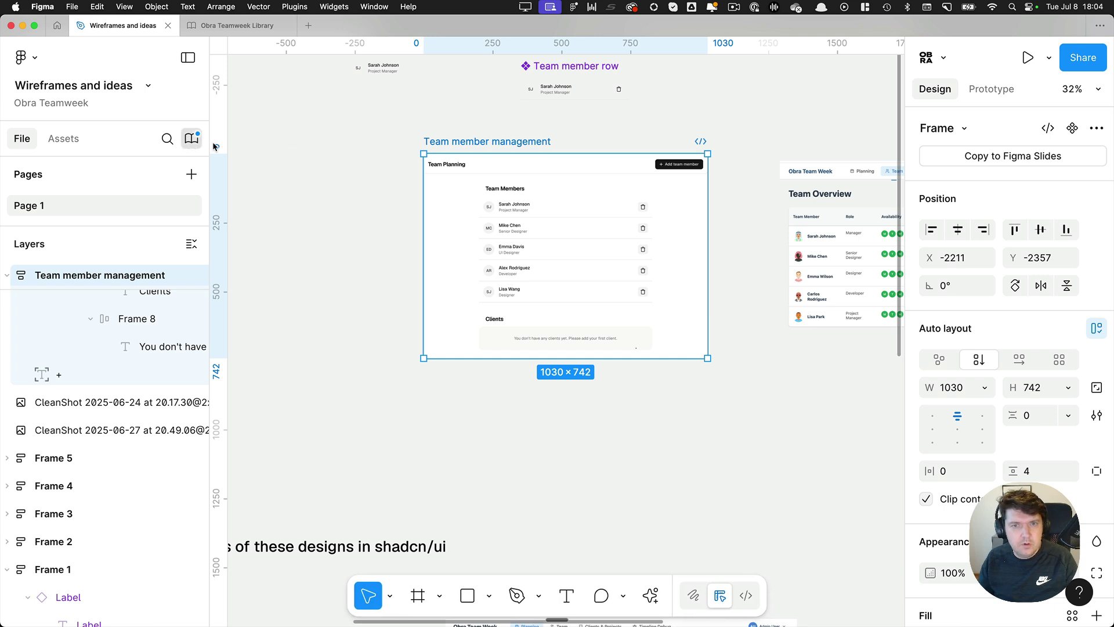
{"action": "left_click", "coordinate": [192, 139]}
{"action": "left_click", "coordinate": [842, 574]}
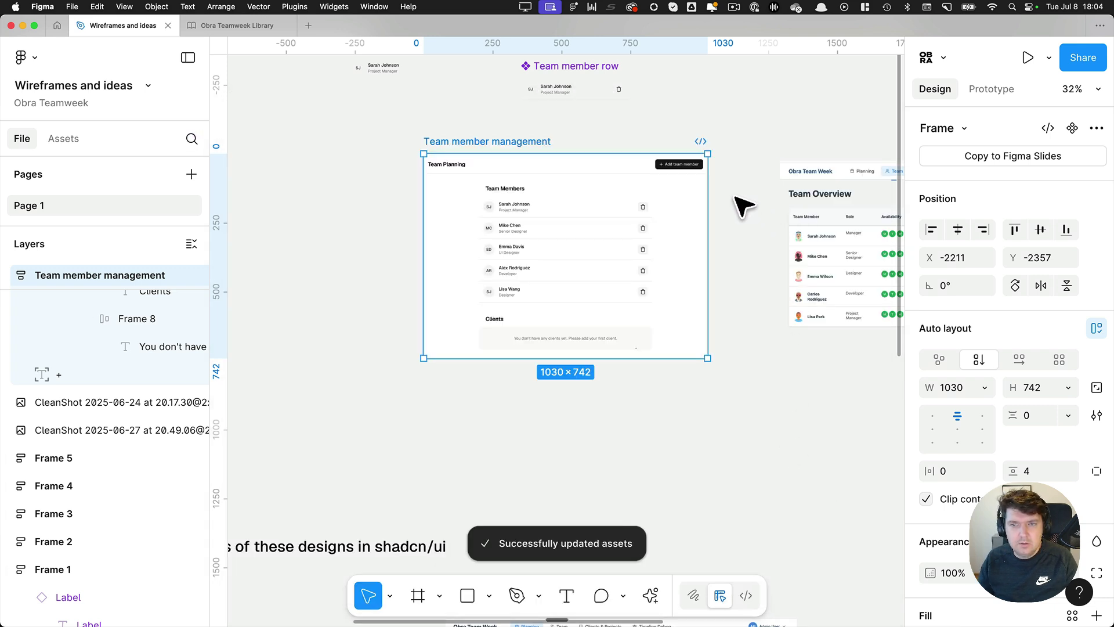
Compare the Add team member button with its main component in the Obra Teamweek Library
{"action": "scroll", "coordinate": [709, 179], "scroll_direction": "up", "scroll_amount": 5}
{"action": "left_click", "coordinate": [662, 168]}
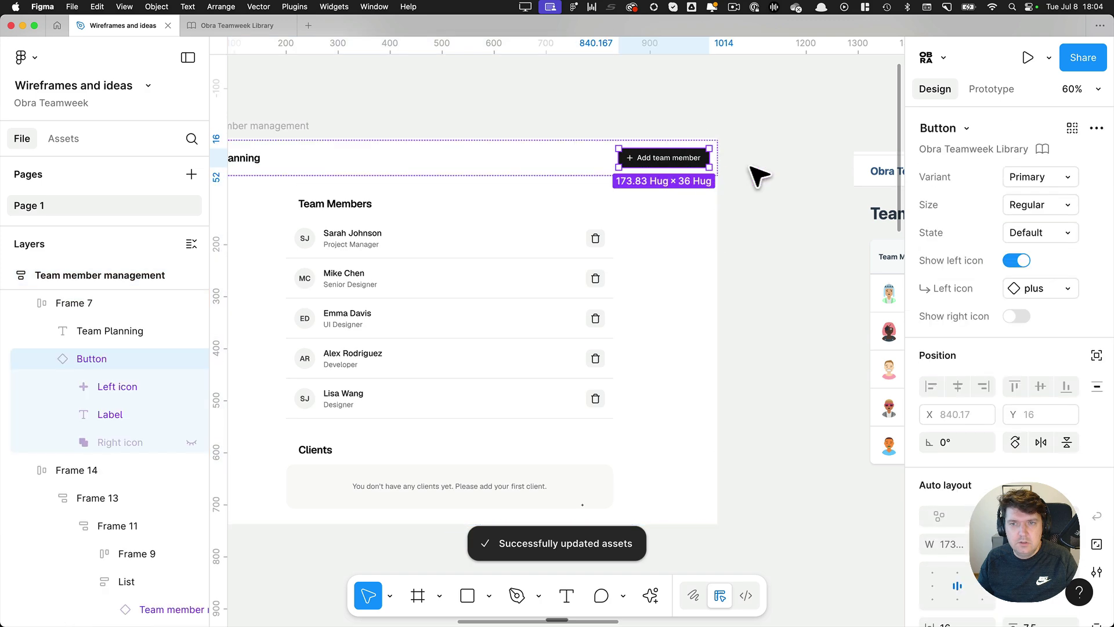
{"action": "left_click", "coordinate": [959, 151]}
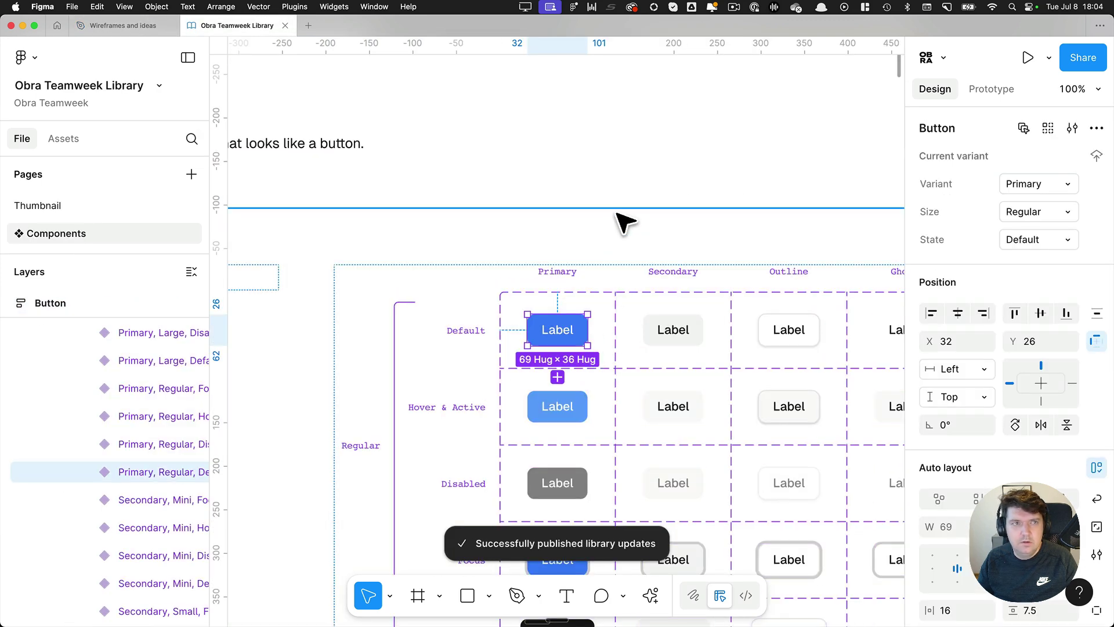
{"action": "key", "text": "ctrl+shift+Tab"}
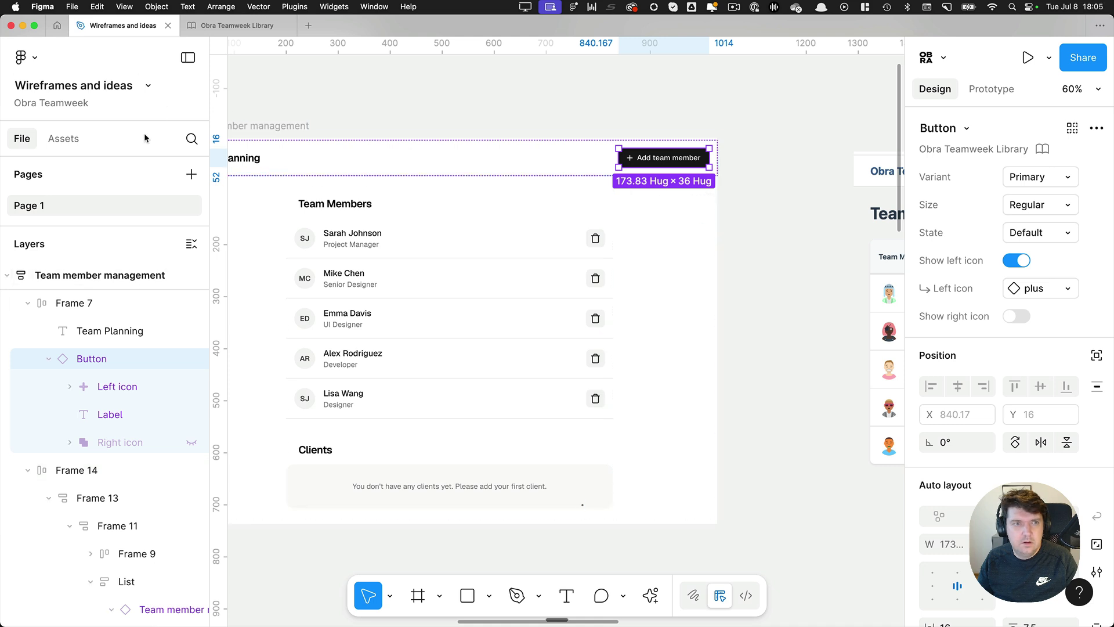
{"action": "key", "text": "ctrl+Tab"}
{"action": "key", "text": "ctrl+shift+Tab"}
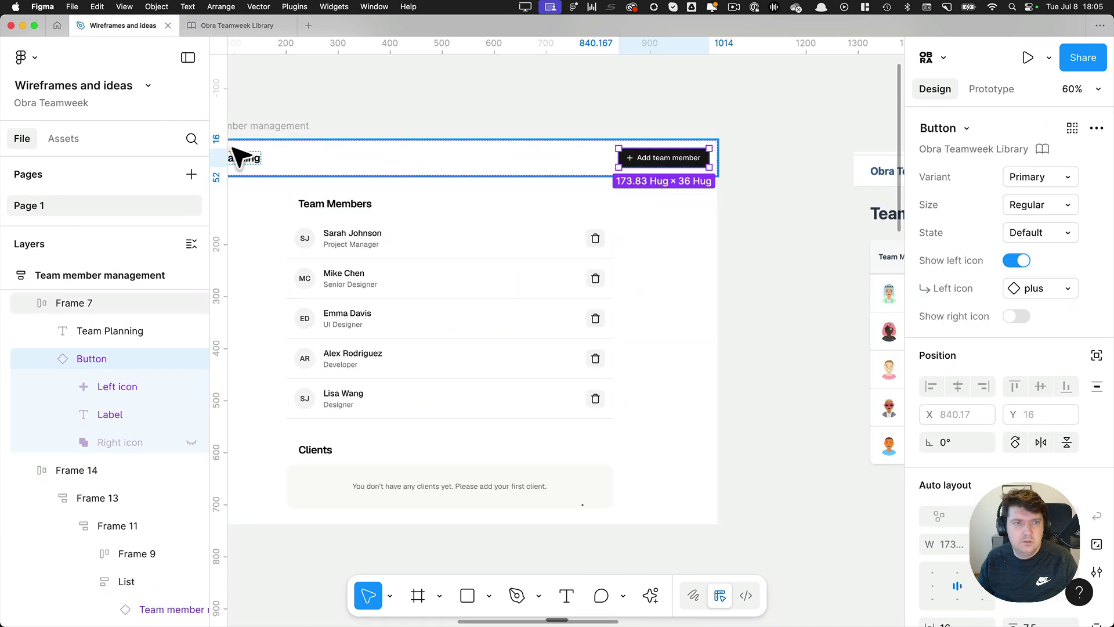
Check the libraries added to this file and look through the contents of the Obra Teamweek Library
{"action": "left_click", "coordinate": [278, 108]}
{"action": "left_click", "coordinate": [188, 57]}
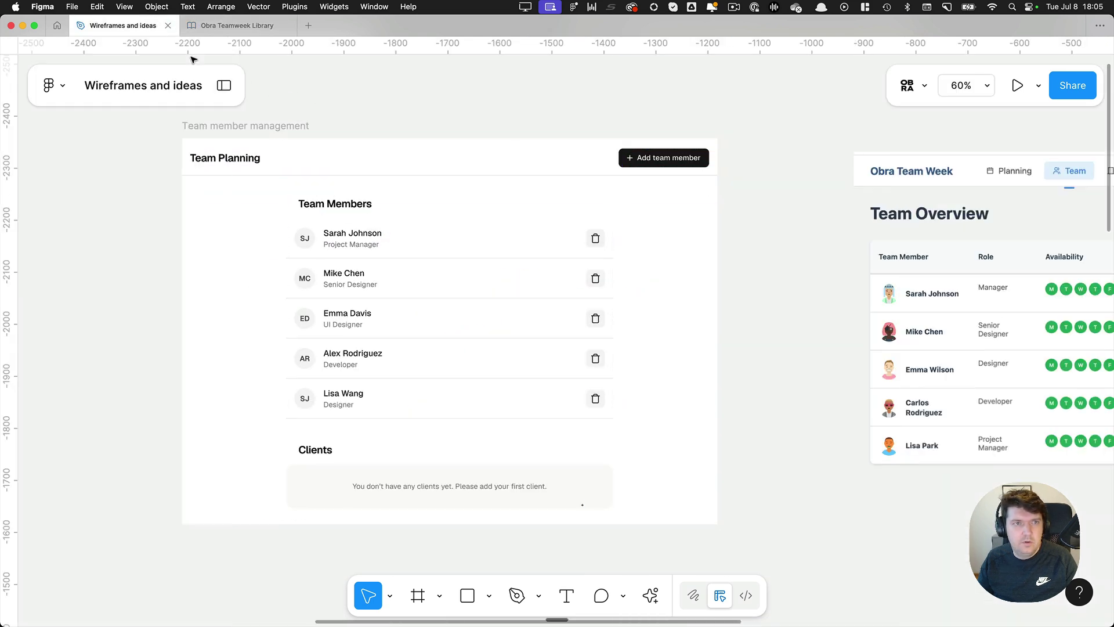
{"action": "left_click", "coordinate": [219, 84]}
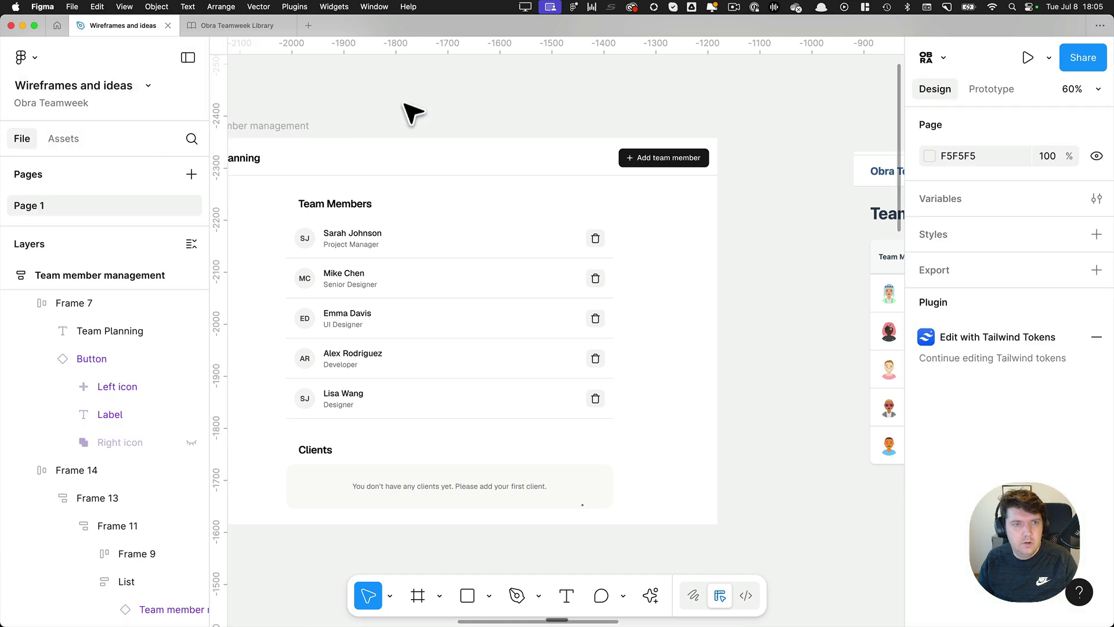
{"action": "left_click", "coordinate": [63, 139]}
{"action": "left_click", "coordinate": [191, 139]}
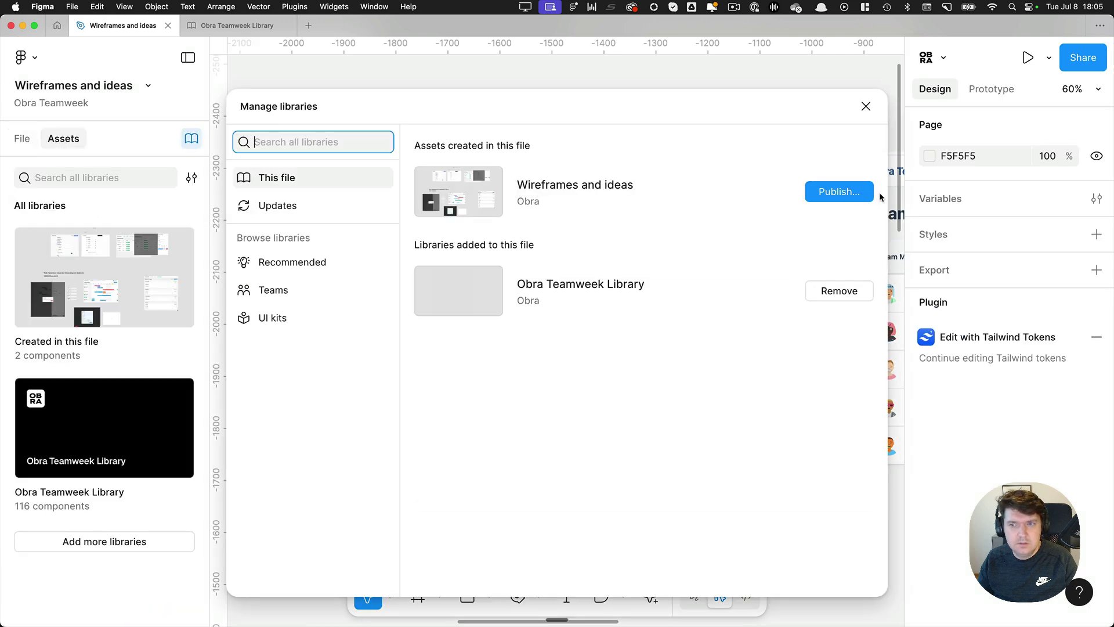
{"action": "left_click", "coordinate": [471, 292]}
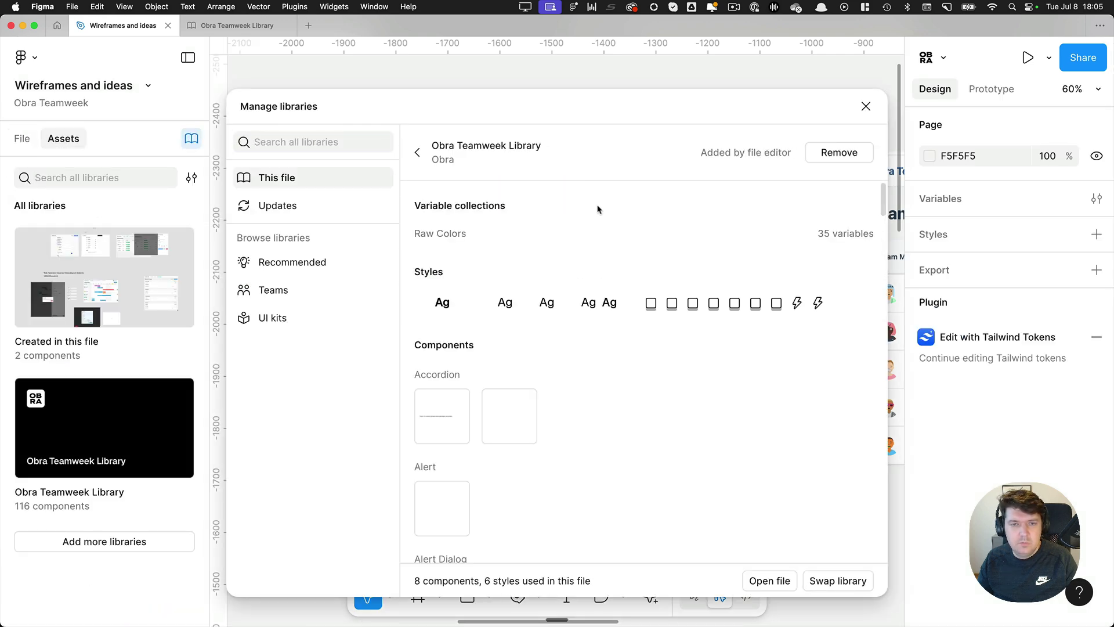
{"action": "left_click", "coordinate": [866, 107]}
Try to refresh the Add team member button by switching its variant to Secondary and back to Primary
{"action": "left_click", "coordinate": [659, 163]}
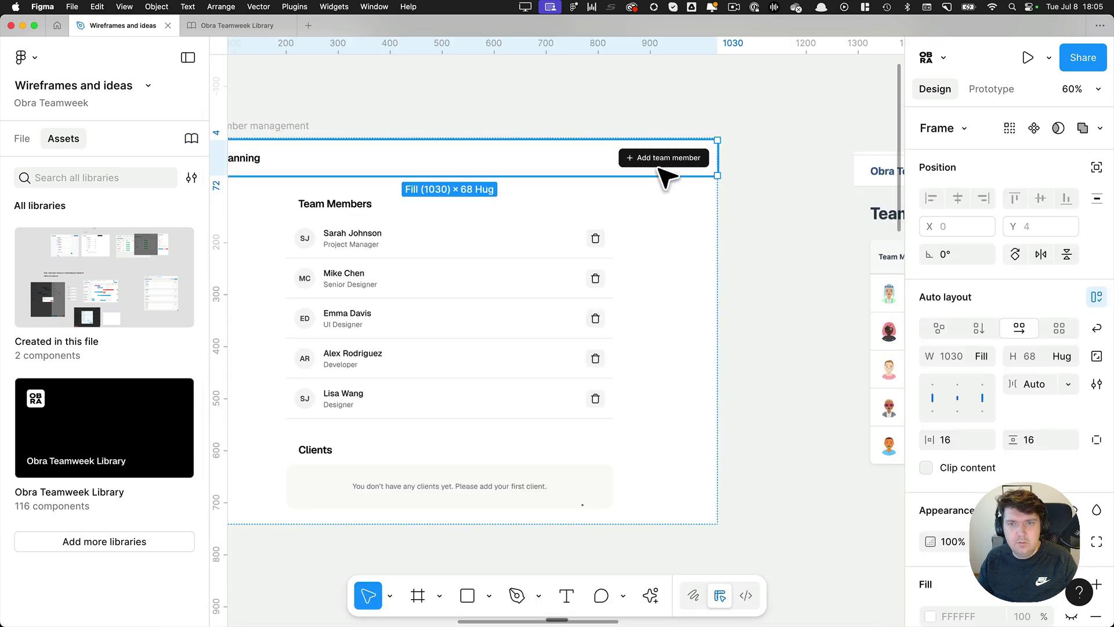
{"action": "double_click", "coordinate": [662, 159]}
{"action": "left_click", "coordinate": [1024, 178]}
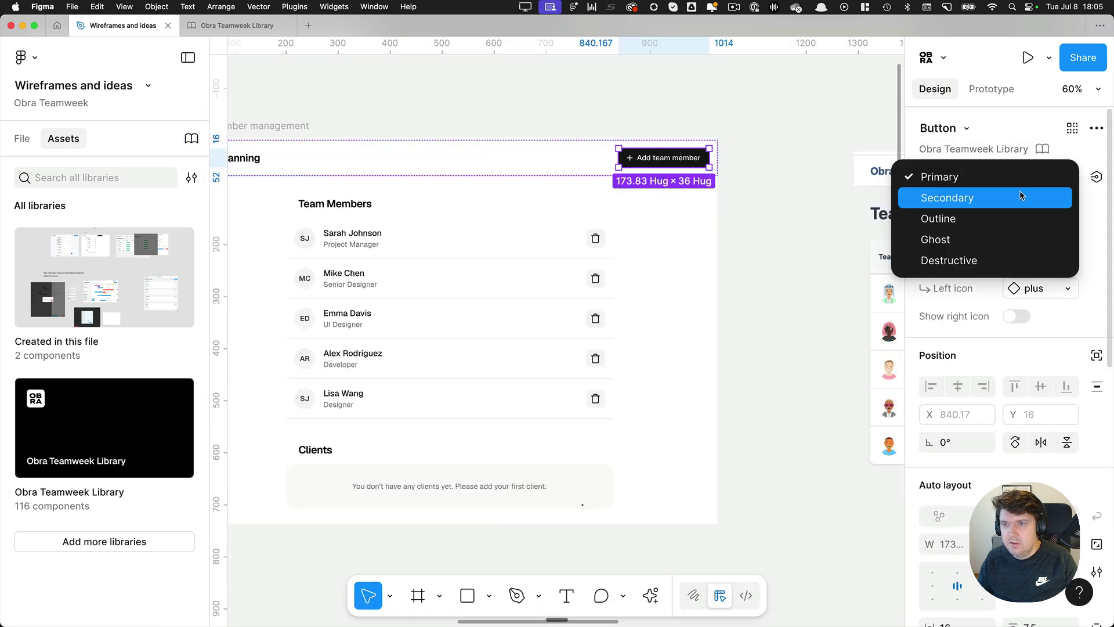
{"action": "left_click", "coordinate": [1023, 197]}
{"action": "left_click", "coordinate": [1032, 177]}
{"action": "left_click", "coordinate": [1031, 158]}
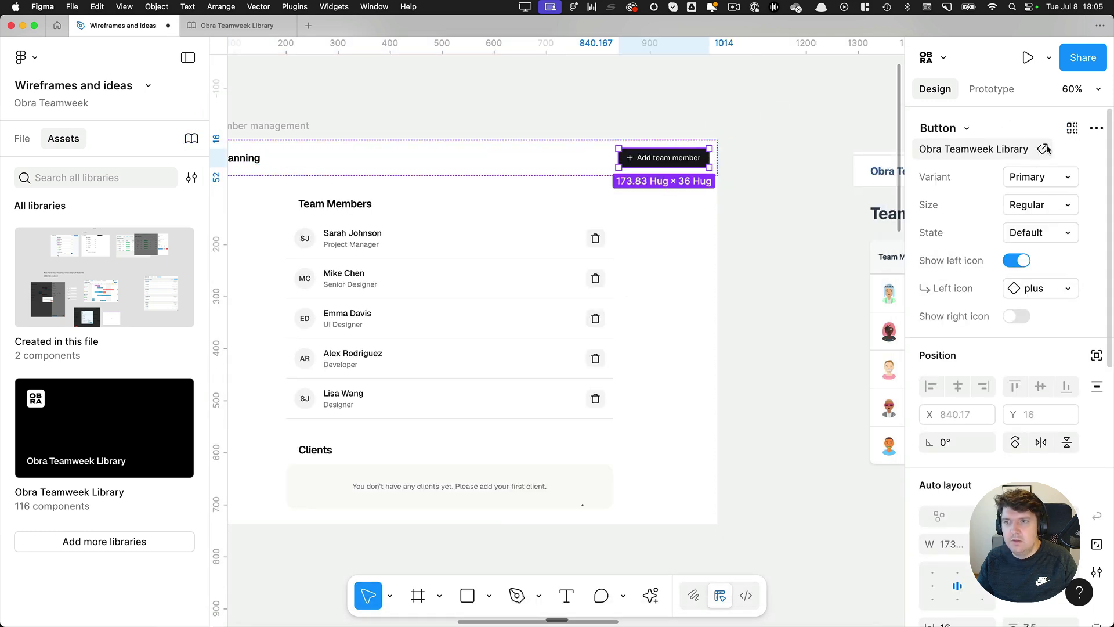
Switch the Add team member button to Secondary, update it from the library, and set its variant back to Primary
{"action": "left_click", "coordinate": [1037, 177]}
{"action": "left_click", "coordinate": [1013, 197]}
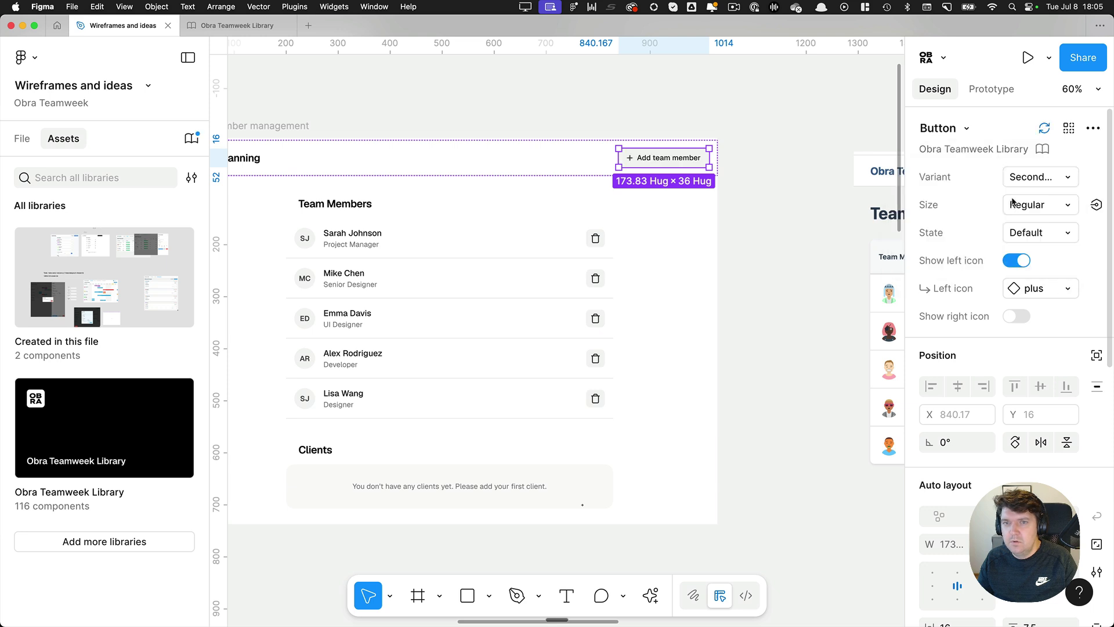
{"action": "left_click", "coordinate": [1045, 128]}
{"action": "left_click", "coordinate": [1039, 158]}
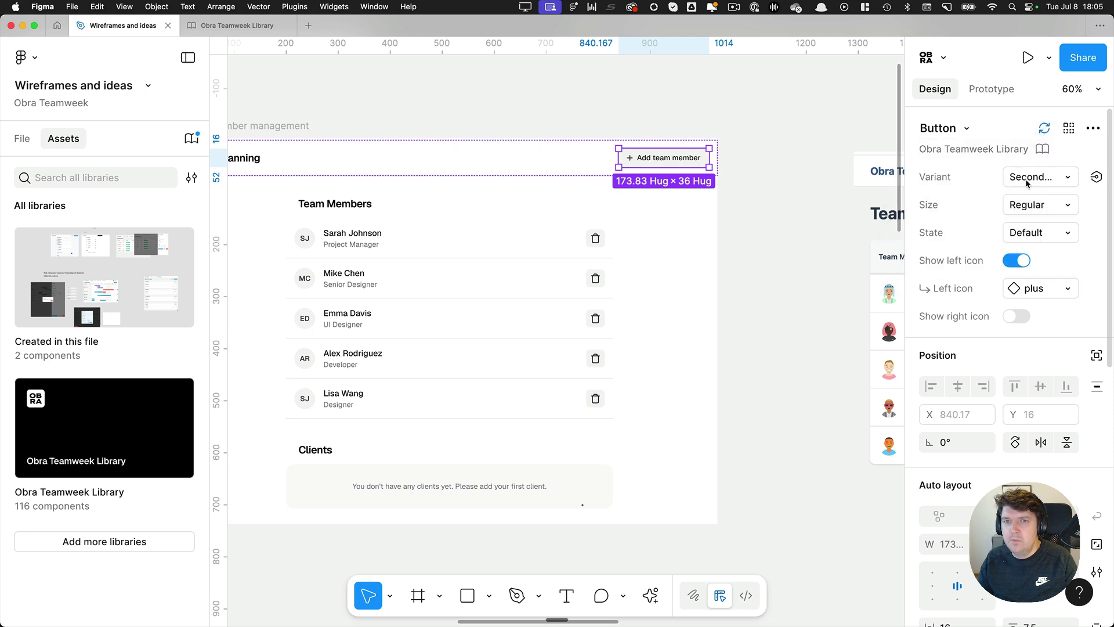
{"action": "left_click", "coordinate": [1037, 177]}
{"action": "left_click", "coordinate": [1033, 155]}
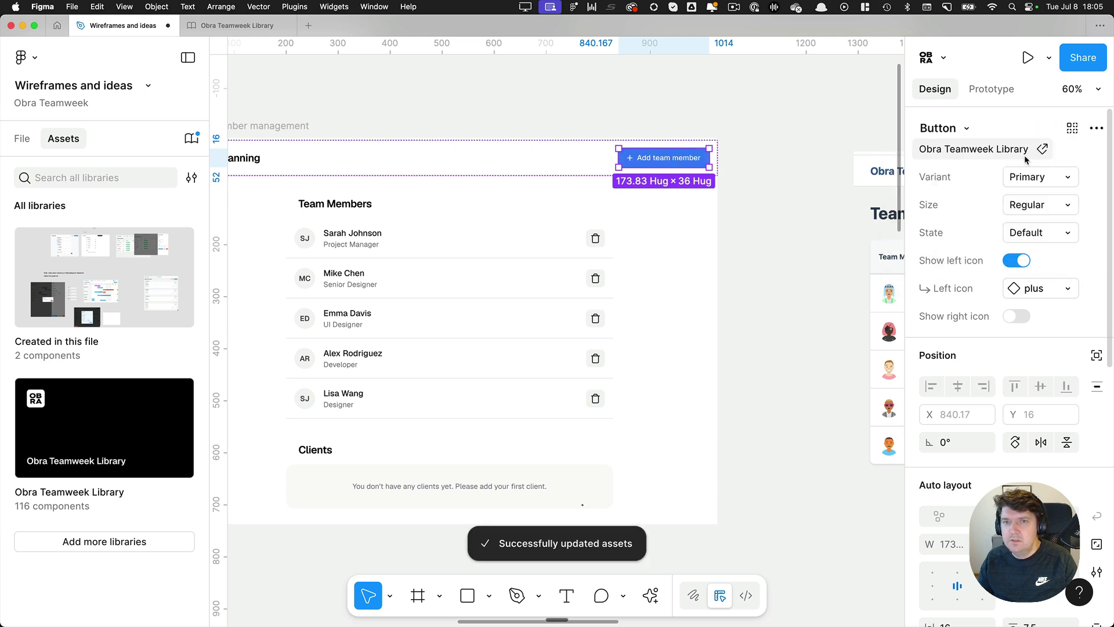
{"action": "left_click", "coordinate": [798, 165]}
Set the horizontal padding of the Team Members heading frame to 16
{"action": "scroll", "coordinate": [798, 165], "scroll_direction": "down", "scroll_amount": 3}
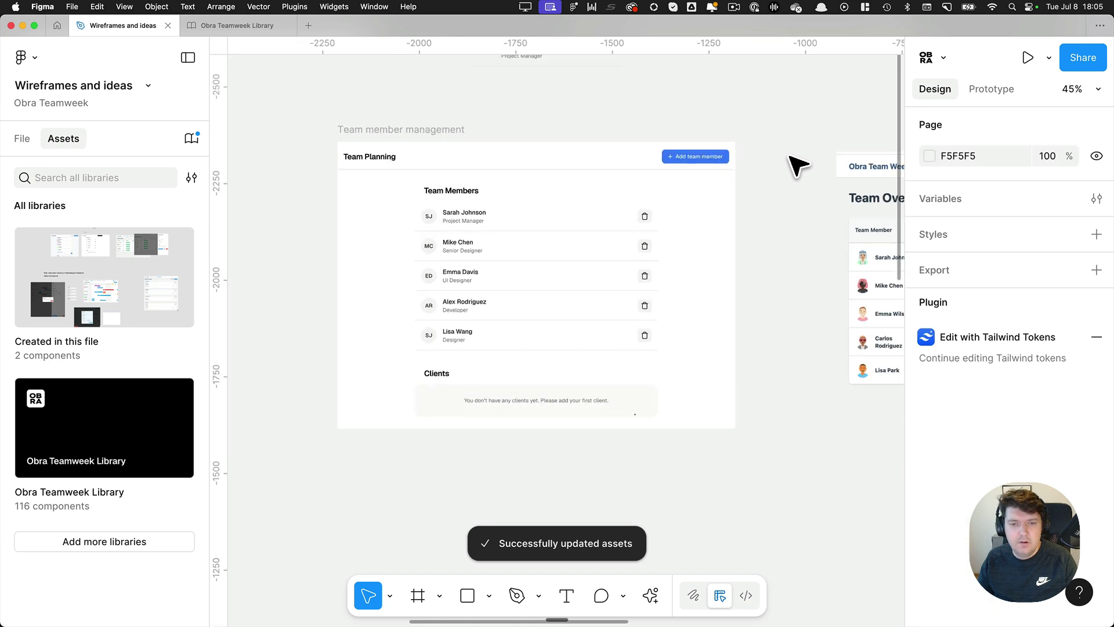
{"action": "left_click", "coordinate": [442, 381]}
{"action": "double_click", "coordinate": [442, 382]}
{"action": "double_click", "coordinate": [444, 382]}
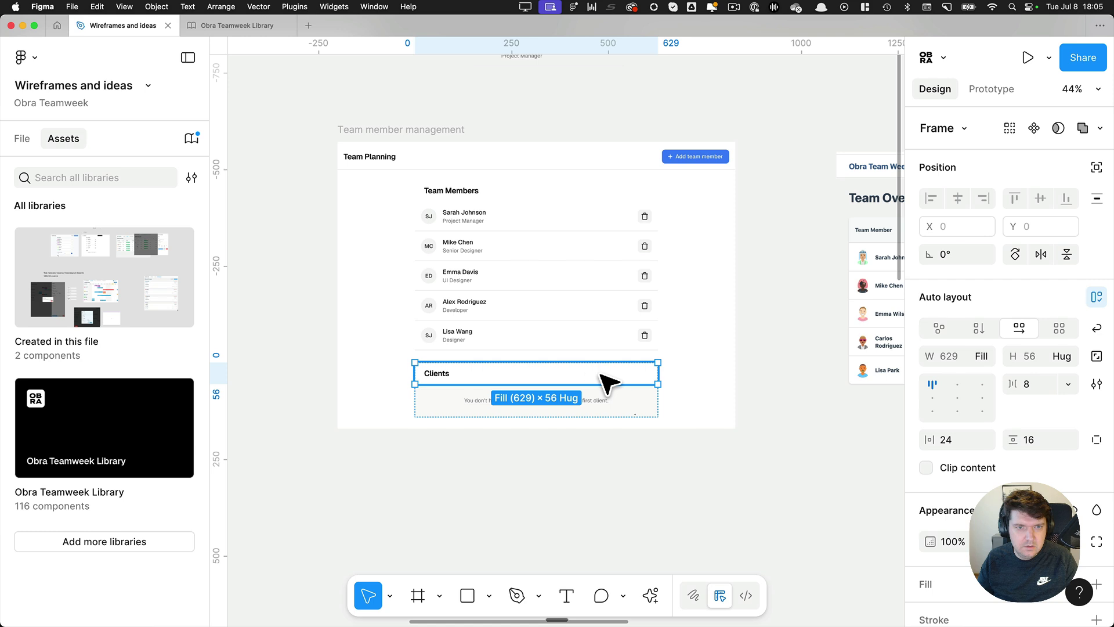
{"action": "scroll", "coordinate": [592, 370], "scroll_direction": "up", "scroll_amount": 1}
{"action": "scroll", "coordinate": [455, 248], "scroll_direction": "up", "scroll_amount": 3, "text": "ctrl"}
{"action": "scroll", "coordinate": [456, 248], "scroll_direction": "up", "scroll_amount": 1, "text": "ctrl"}
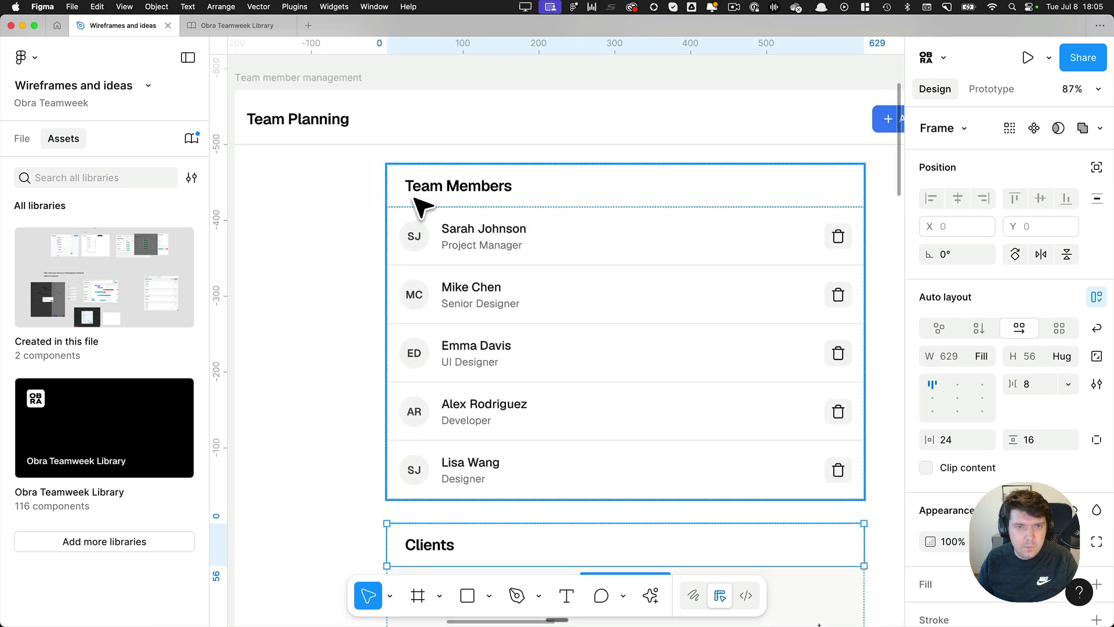
{"action": "scroll", "coordinate": [423, 215], "scroll_direction": "up", "scroll_amount": 5, "text": "ctrl"}
{"action": "left_click", "coordinate": [441, 200]}
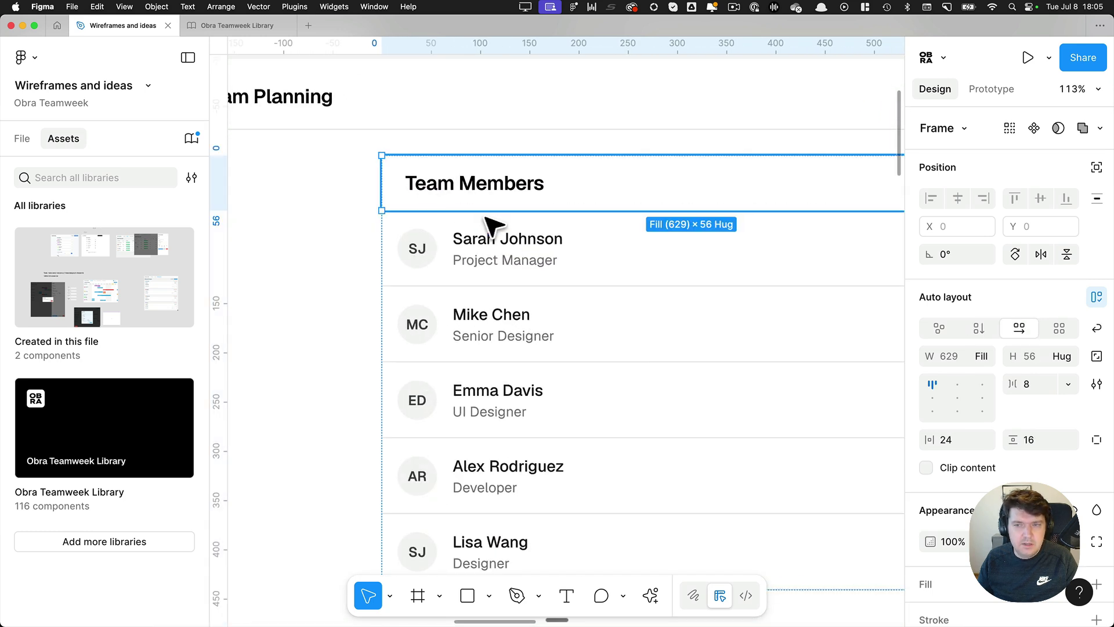
{"action": "left_click", "coordinate": [959, 444]}
{"action": "type", "text": "16"}
{"action": "key", "text": "Return"}
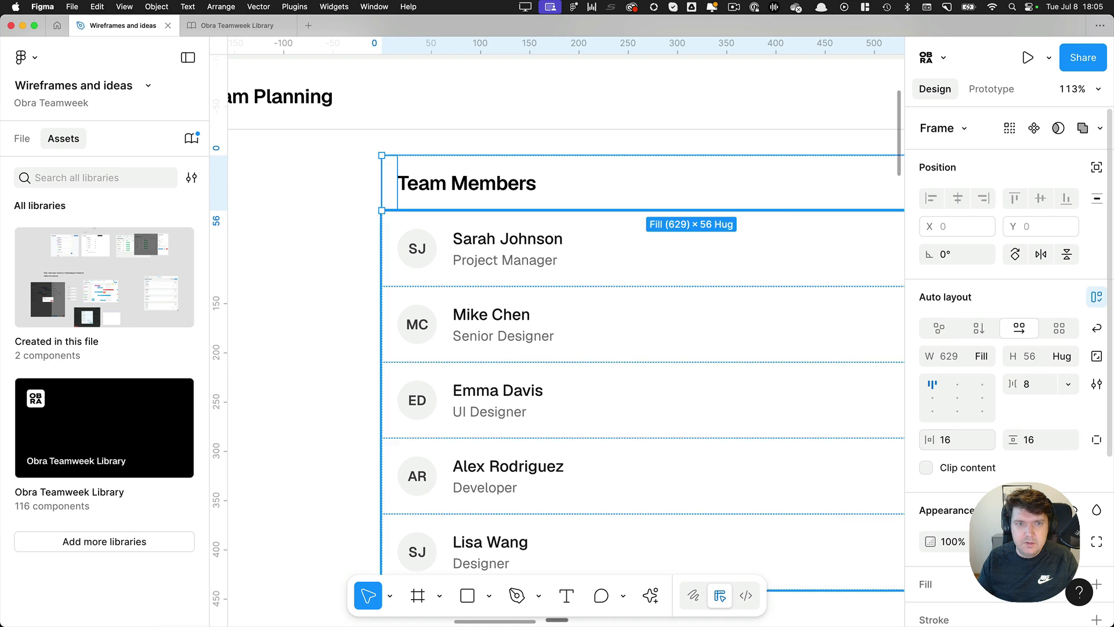
Set the horizontal padding of the Clients heading frame to 16 and deselect it
{"action": "scroll", "coordinate": [522, 411], "scroll_direction": "down", "scroll_amount": 5}
{"action": "left_click", "coordinate": [507, 354]}
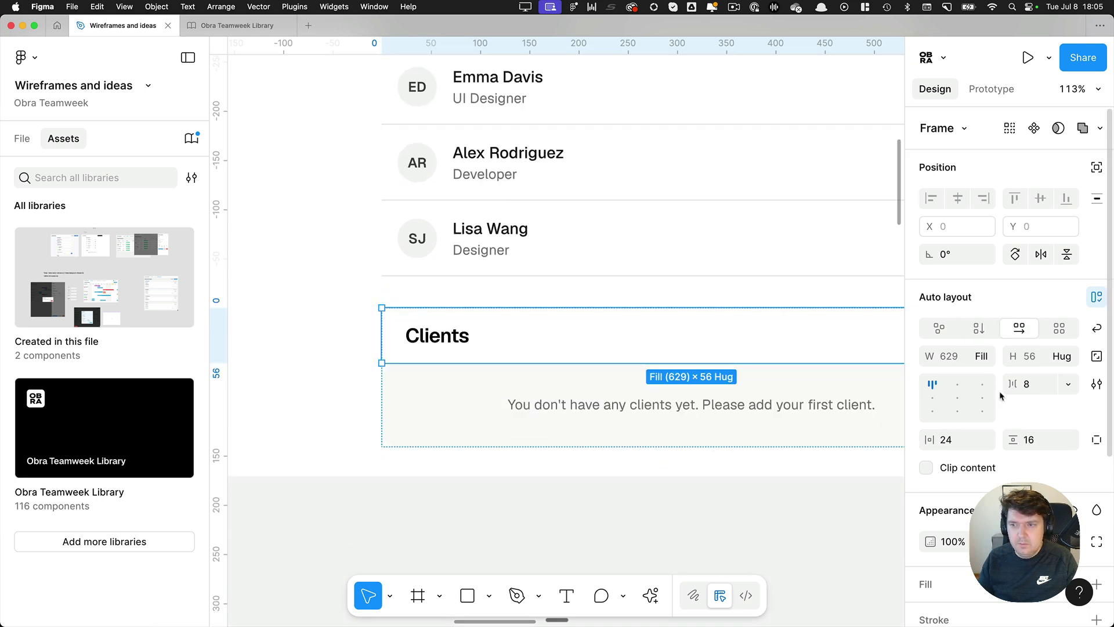
{"action": "key", "text": "Return"}
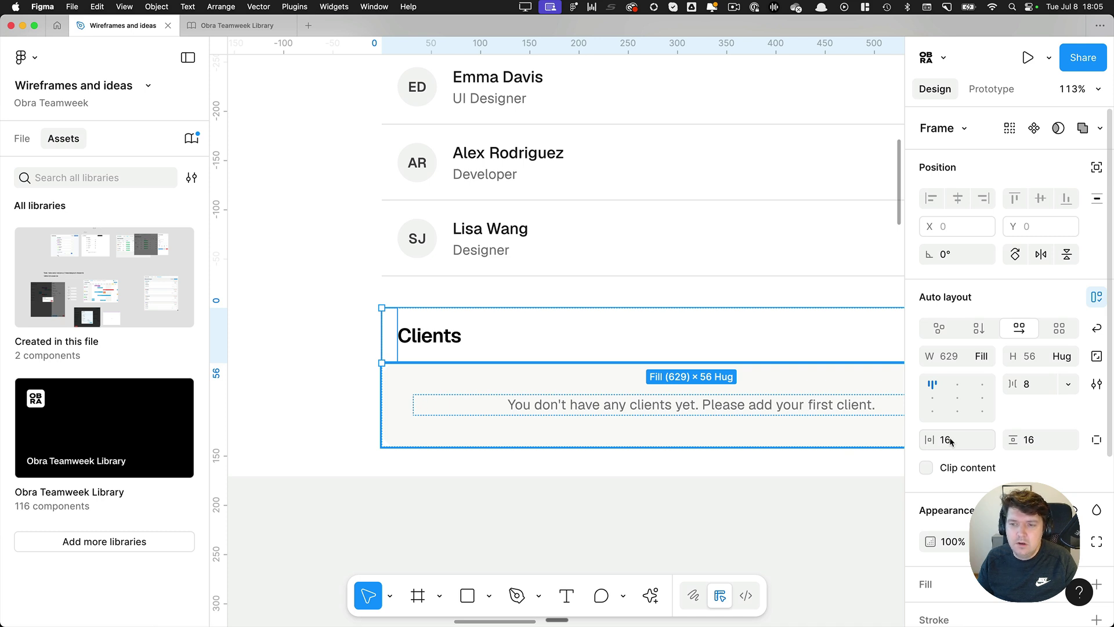
{"action": "scroll", "coordinate": [700, 294], "scroll_direction": "down", "scroll_amount": 5}
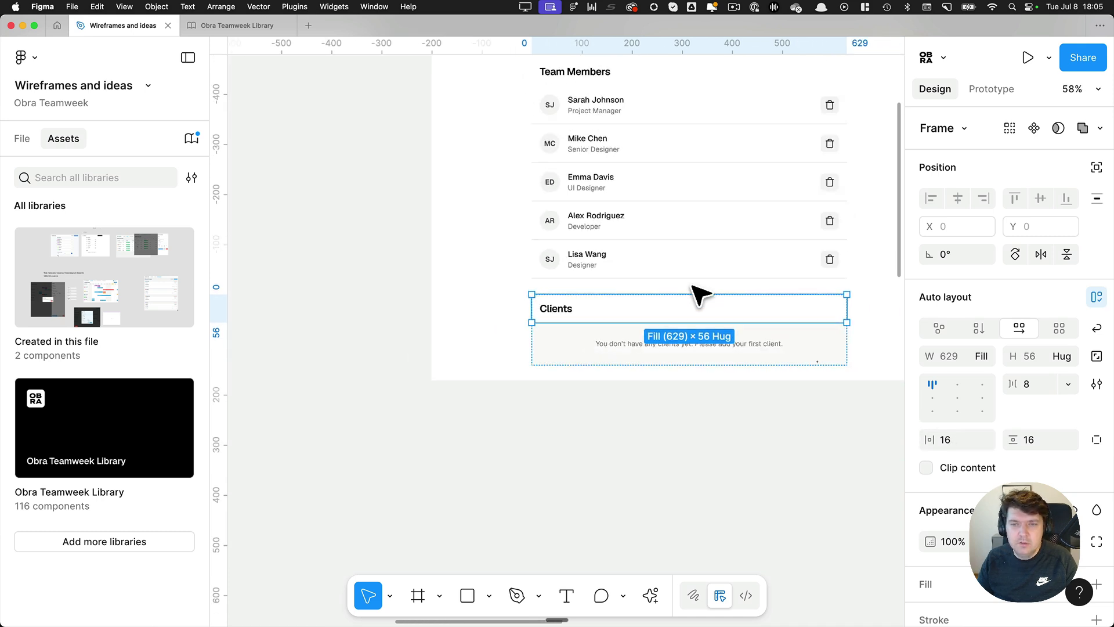
{"action": "left_click", "coordinate": [615, 404]}
{"action": "left_click_drag", "start_coordinate": [615, 404], "coordinate": [499, 517]}
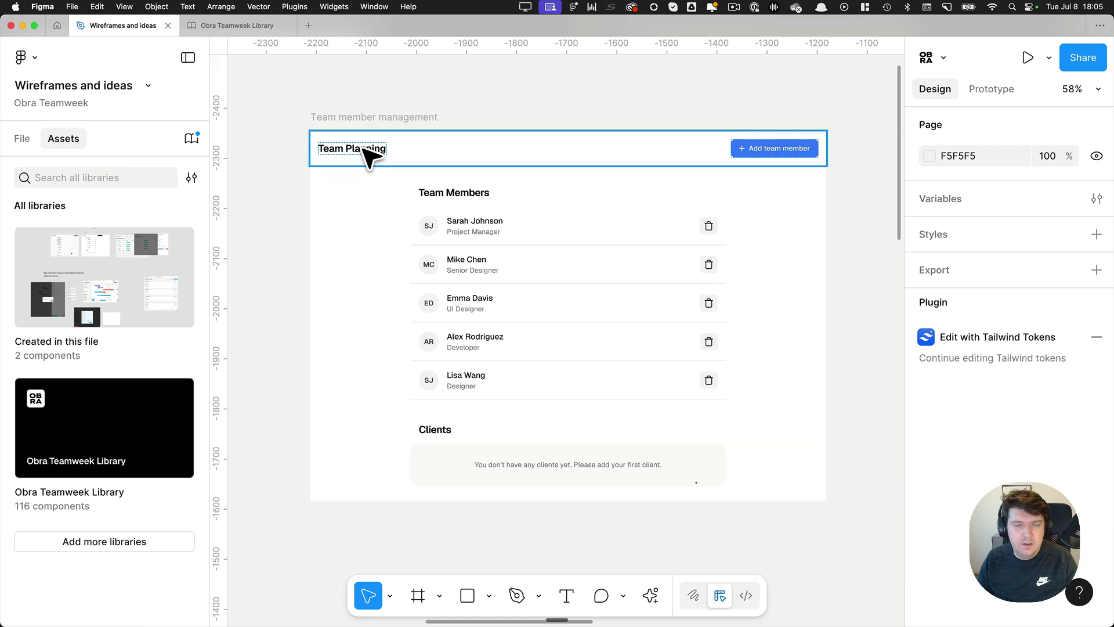
With the interface hidden, move the Team Overview screenshot to the left of the Team member management frame, aligned with its top edge
{"action": "scroll", "coordinate": [414, 110], "scroll_direction": "down", "scroll_amount": 3}
{"action": "key", "text": "super+backslash"}
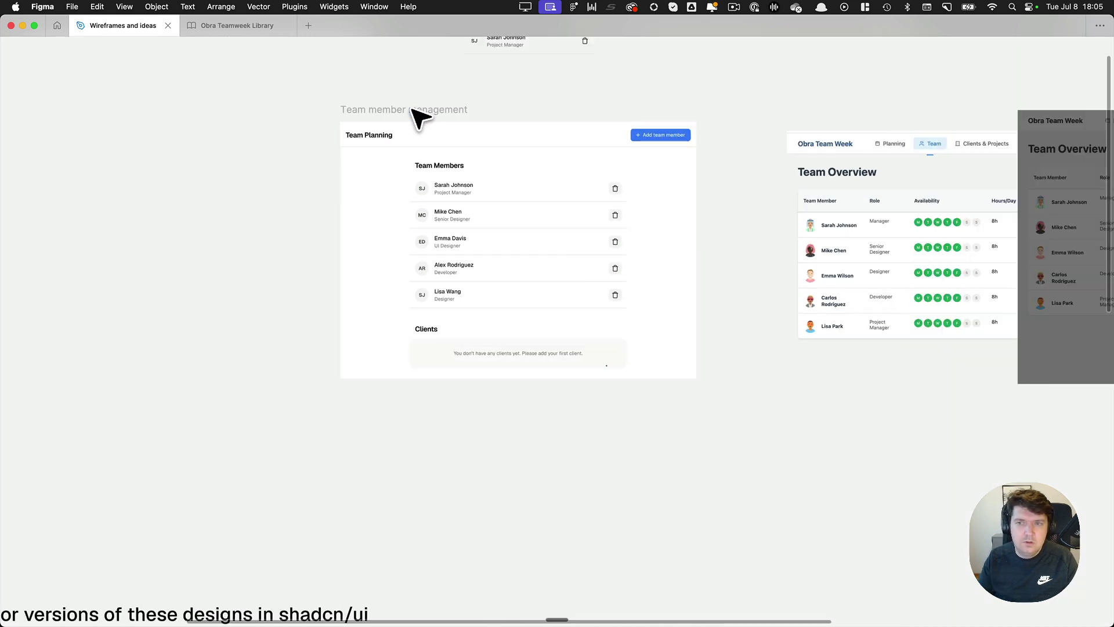
{"action": "left_click_drag", "start_coordinate": [584, 133], "coordinate": [501, 160]}
{"action": "left_click_drag", "start_coordinate": [799, 225], "coordinate": [2, 275]}
{"action": "left_click_drag", "start_coordinate": [123, 271], "coordinate": [409, 264]}
{"action": "scroll", "coordinate": [372, 301], "scroll_direction": "up", "scroll_amount": 3}
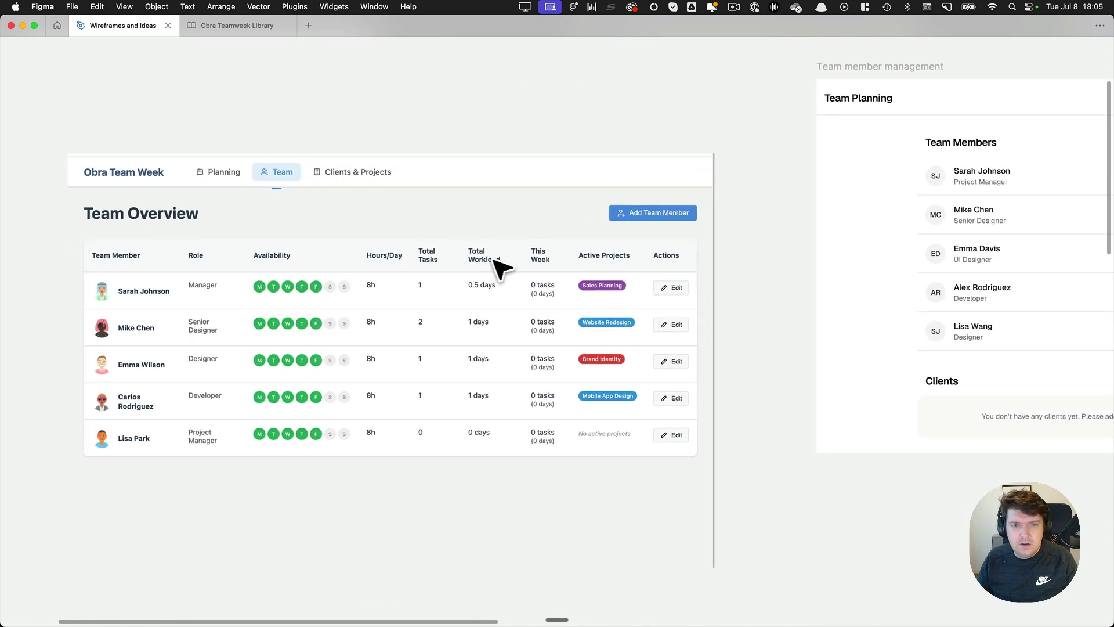
{"action": "left_click_drag", "start_coordinate": [378, 319], "coordinate": [331, 238]}
{"action": "scroll", "coordinate": [290, 232], "scroll_direction": "down", "scroll_amount": 2}
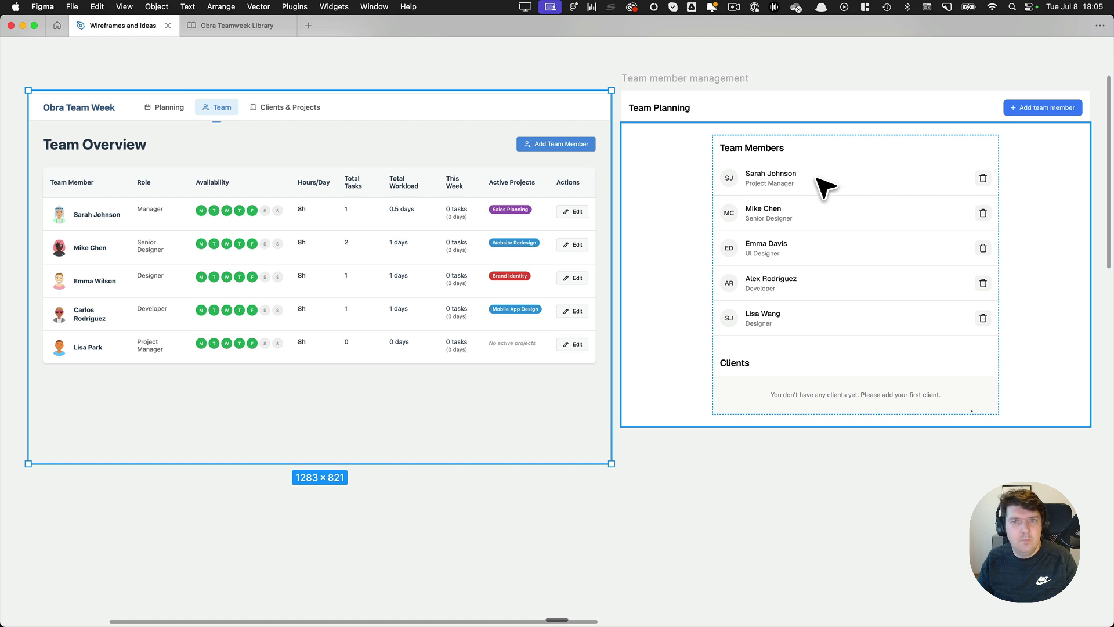
Line up the Team member component with Team member row and set its Contents frame's width to Fill container
{"action": "scroll", "coordinate": [818, 184], "scroll_direction": "up", "scroll_amount": 3}
{"action": "left_click_drag", "start_coordinate": [550, 61], "coordinate": [562, 97]}
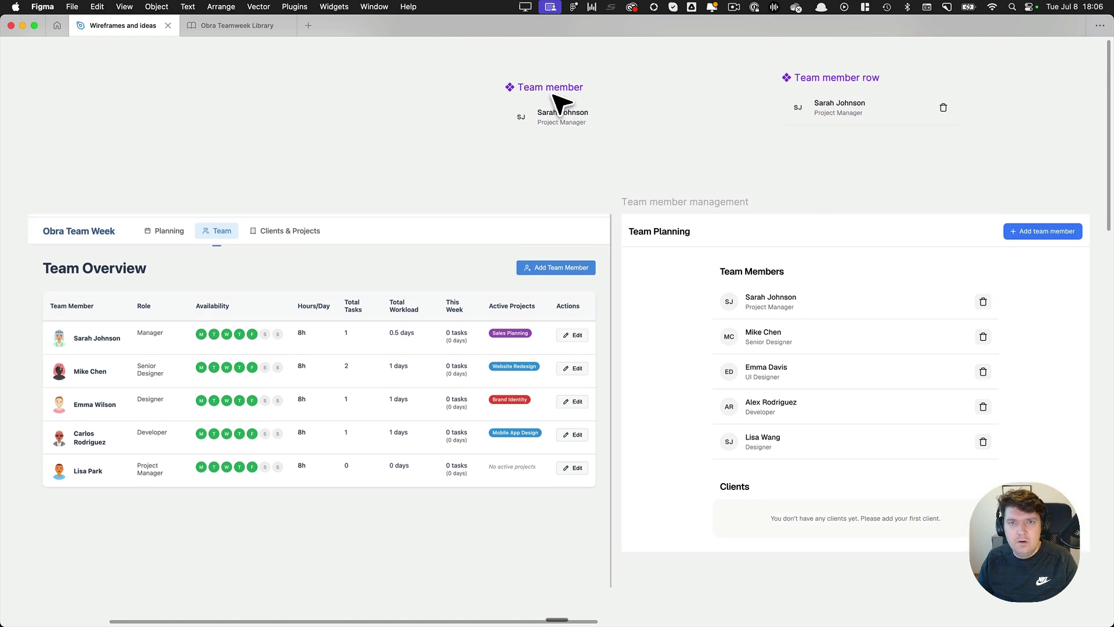
{"action": "left_click", "coordinate": [654, 114]}
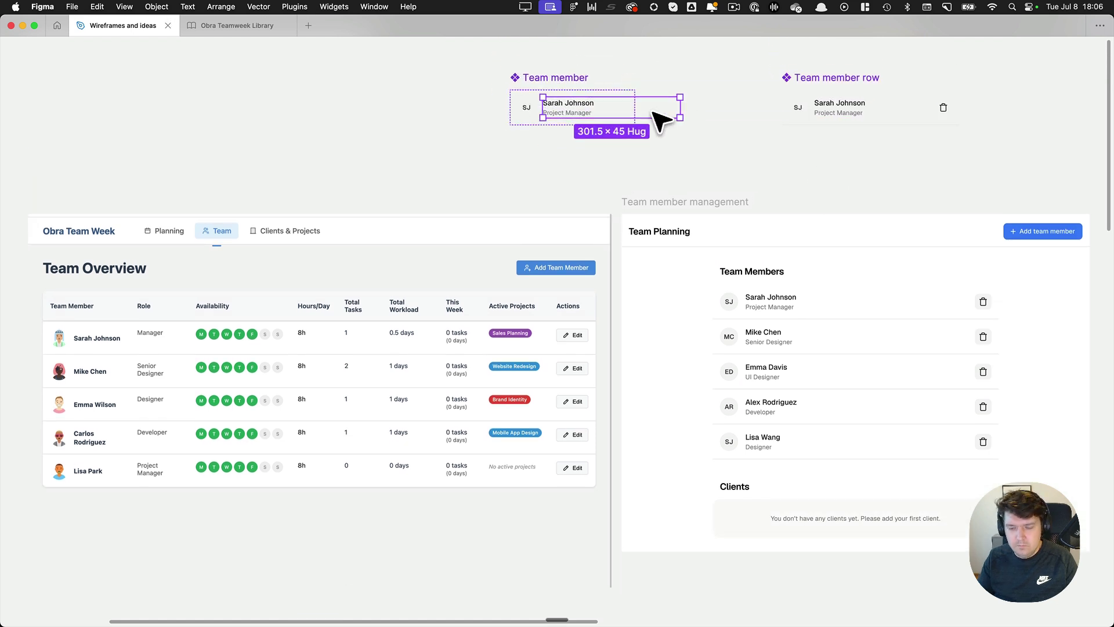
{"action": "key", "text": "super+backslash"}
{"action": "left_click", "coordinate": [988, 356]}
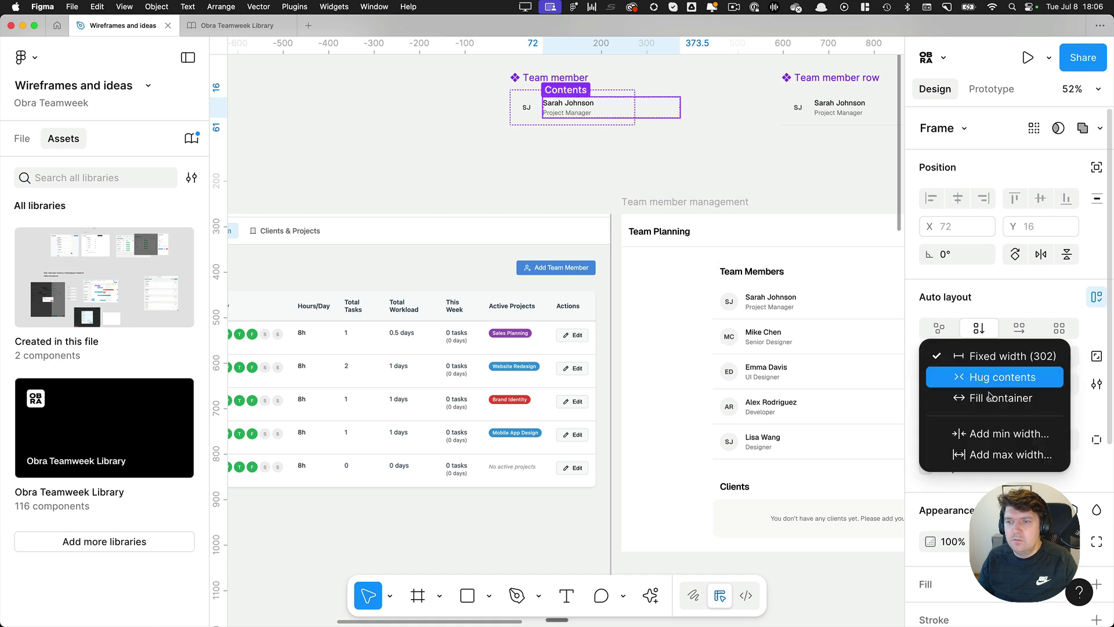
{"action": "left_click", "coordinate": [989, 399]}
{"action": "left_click", "coordinate": [719, 202]}
{"action": "key", "text": "super+backslash"}
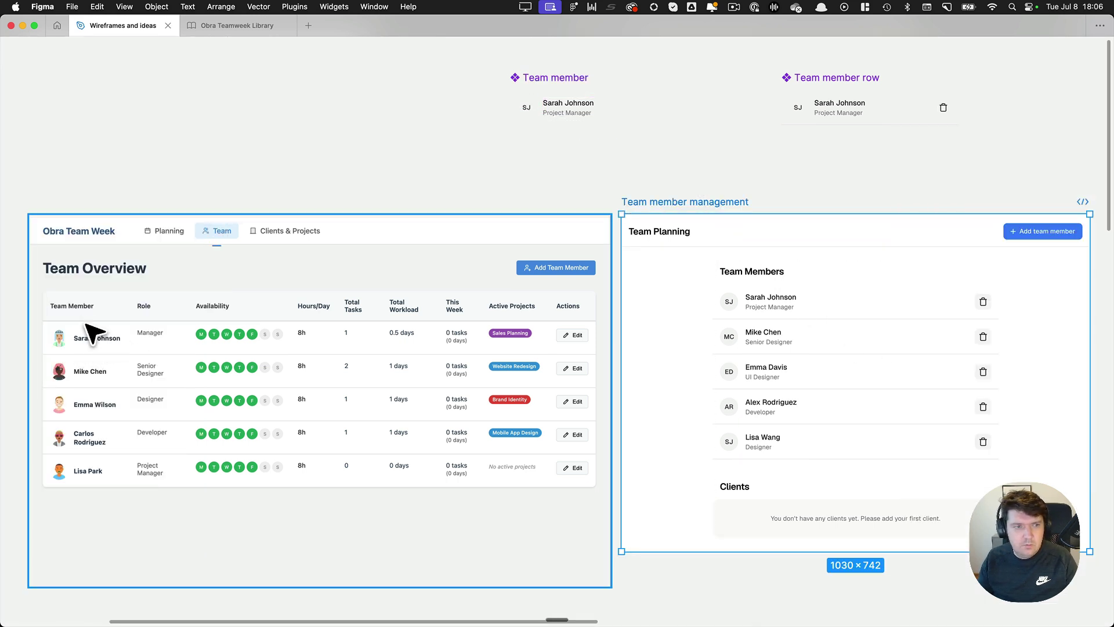
Examine the columns and rows of the Team Overview table up close
{"action": "left_click", "coordinate": [778, 308]}
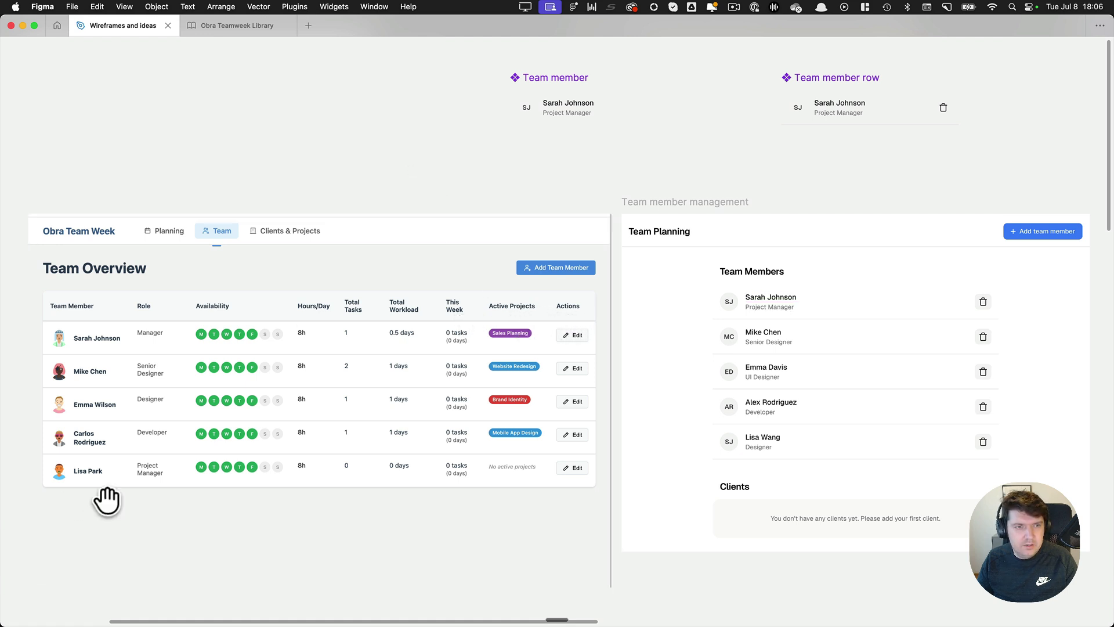
{"action": "scroll", "coordinate": [104, 498], "scroll_direction": "up", "scroll_amount": 5}
{"action": "scroll", "coordinate": [176, 395], "scroll_direction": "up", "scroll_amount": 3}
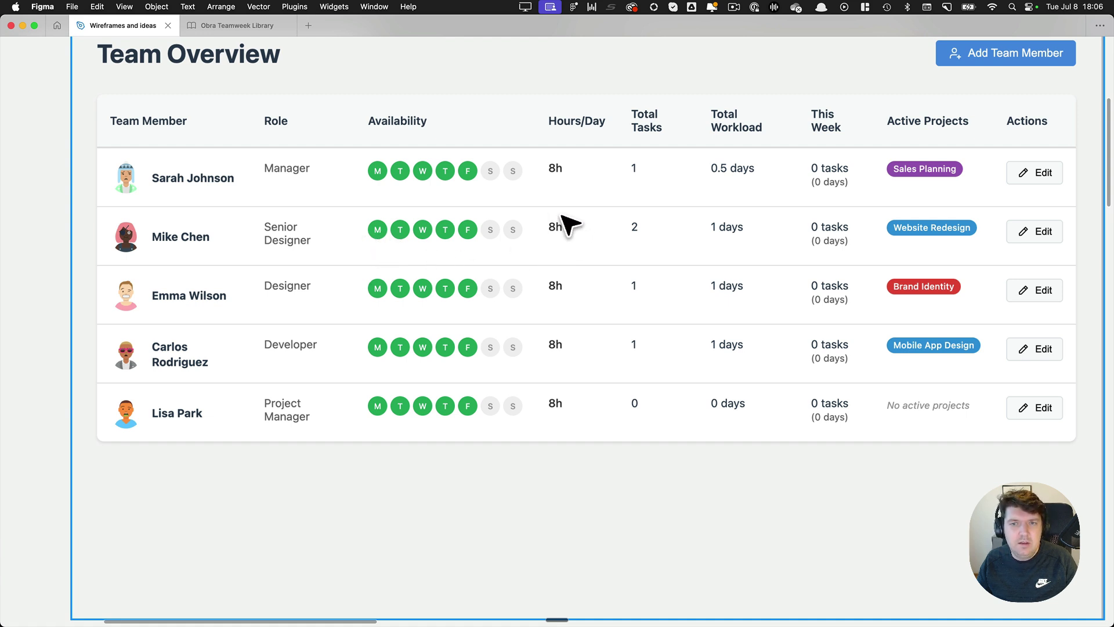
Cover the Total Tasks column of the Team Overview screenshot with a rectangle about 95 × 455 at 50% opacity
{"action": "key", "text": "r"}
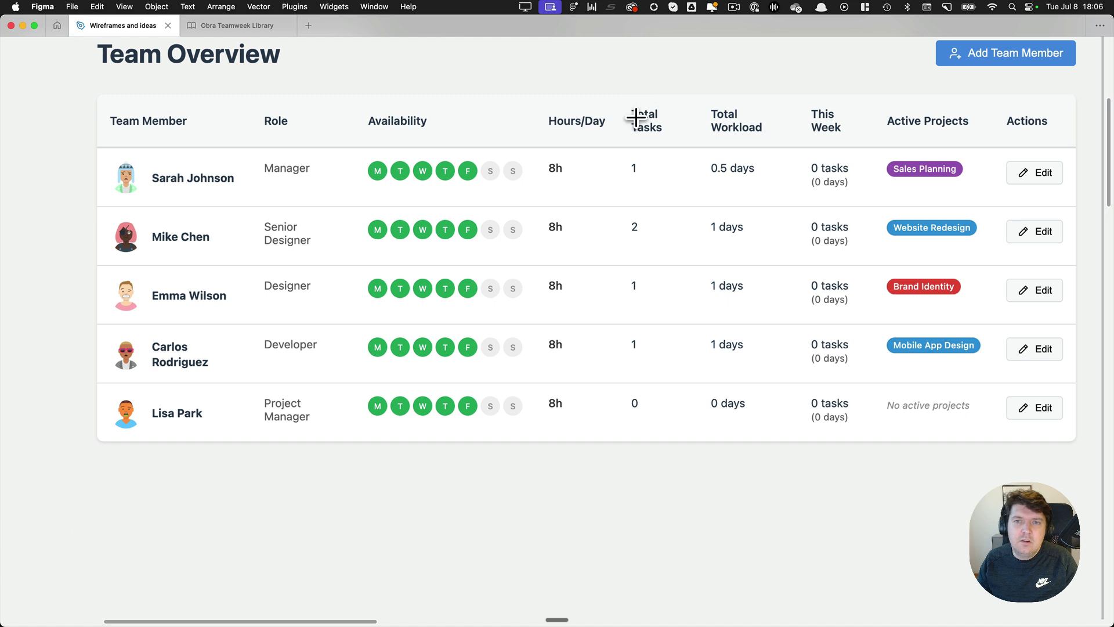
{"action": "left_click_drag", "start_coordinate": [622, 98], "coordinate": [698, 465]}
{"action": "key", "text": "5"}
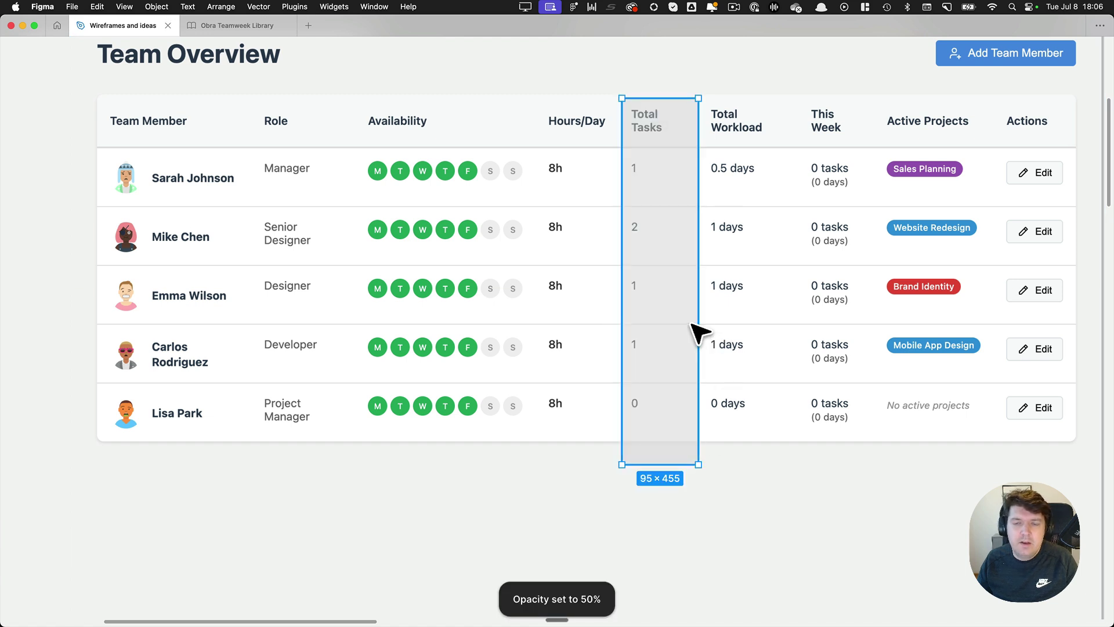
Cover the Total Workload and This Week columns with copies of the translucent rectangle, each about 112 wide
{"action": "left_click_drag", "start_coordinate": [688, 322], "coordinate": [809, 326]}
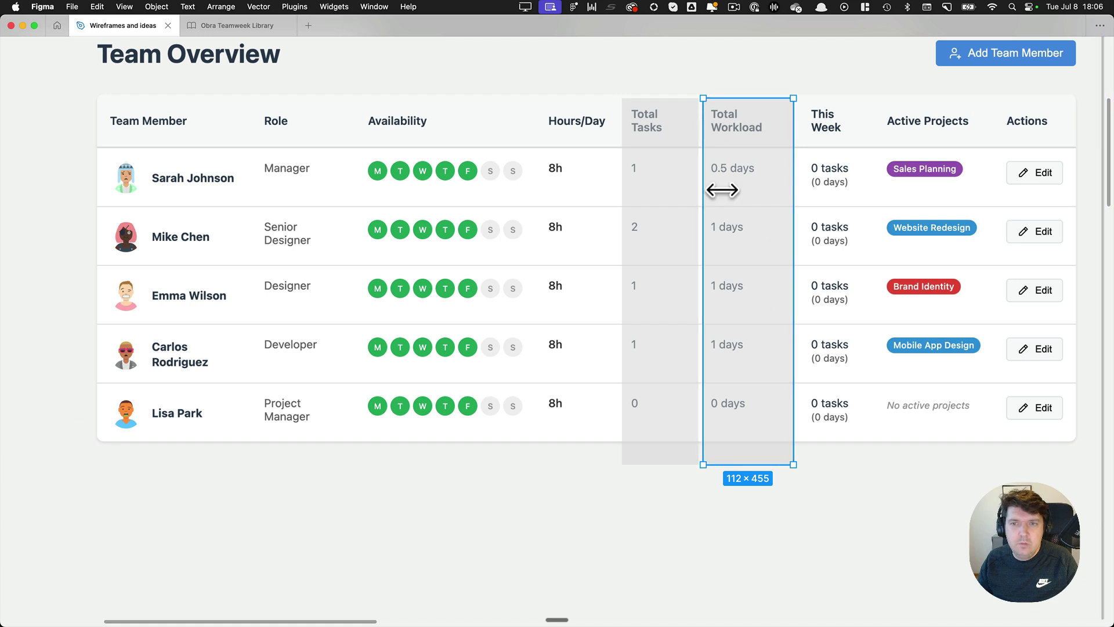
{"action": "left_click_drag", "start_coordinate": [753, 169], "coordinate": [749, 169]}
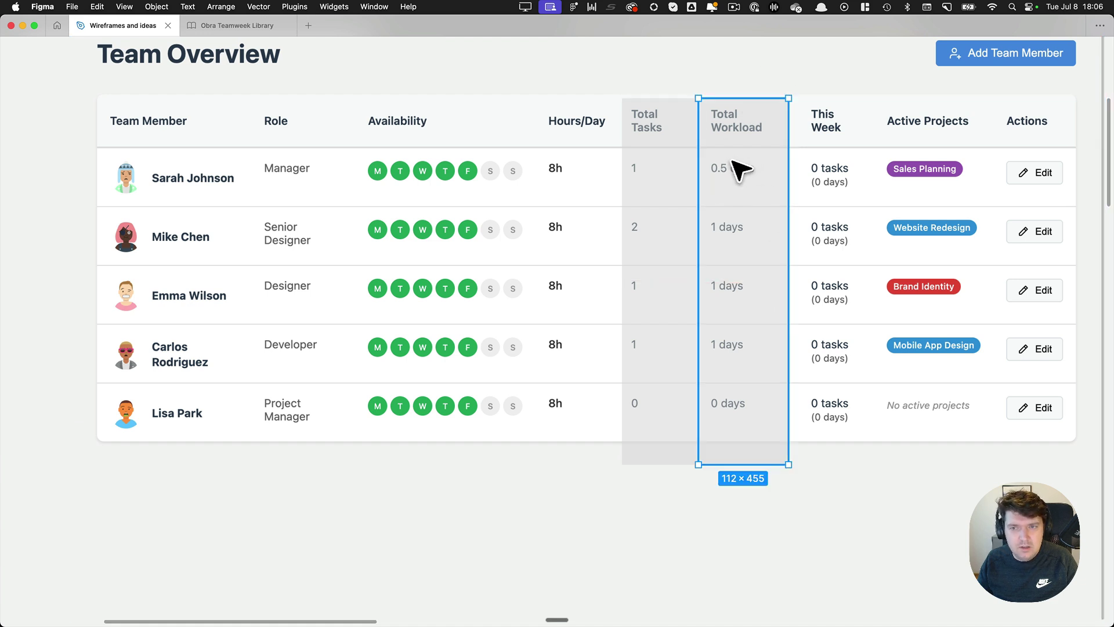
{"action": "scroll", "coordinate": [737, 168], "scroll_direction": "down", "scroll_amount": 2}
{"action": "scroll", "coordinate": [743, 172], "scroll_direction": "right", "scroll_amount": 3}
{"action": "left_click_drag", "start_coordinate": [713, 169], "coordinate": [810, 170]}
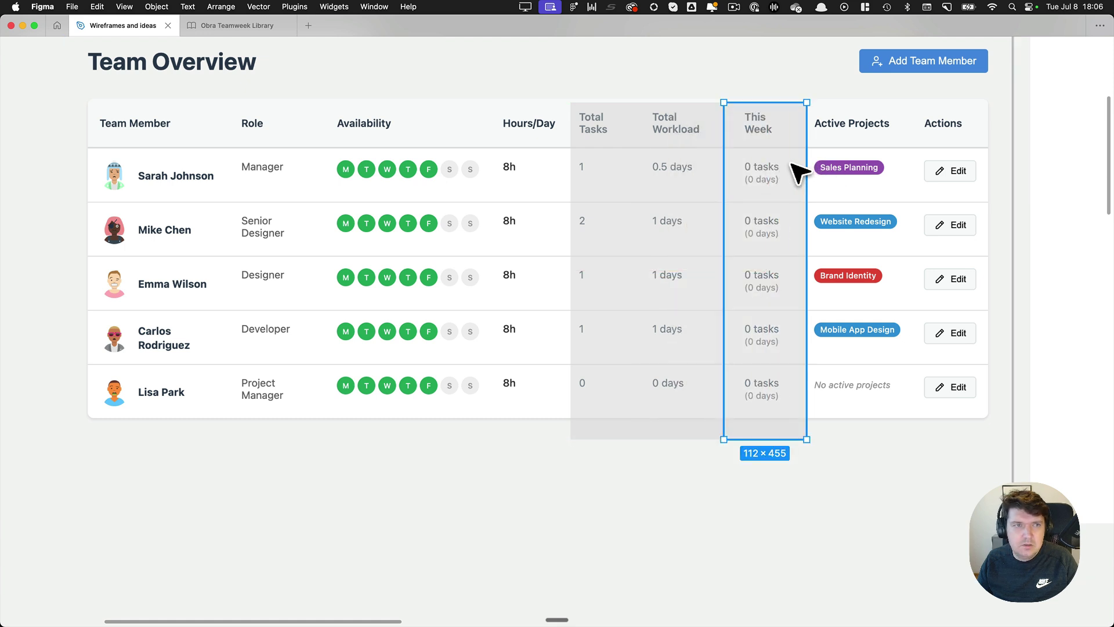
Cover the Active Projects column with another copy of the translucent rectangle, about 150 wide
{"action": "scroll", "coordinate": [798, 171], "scroll_direction": "up", "scroll_amount": 2}
{"action": "scroll", "coordinate": [535, 142], "scroll_direction": "down", "scroll_amount": 2}
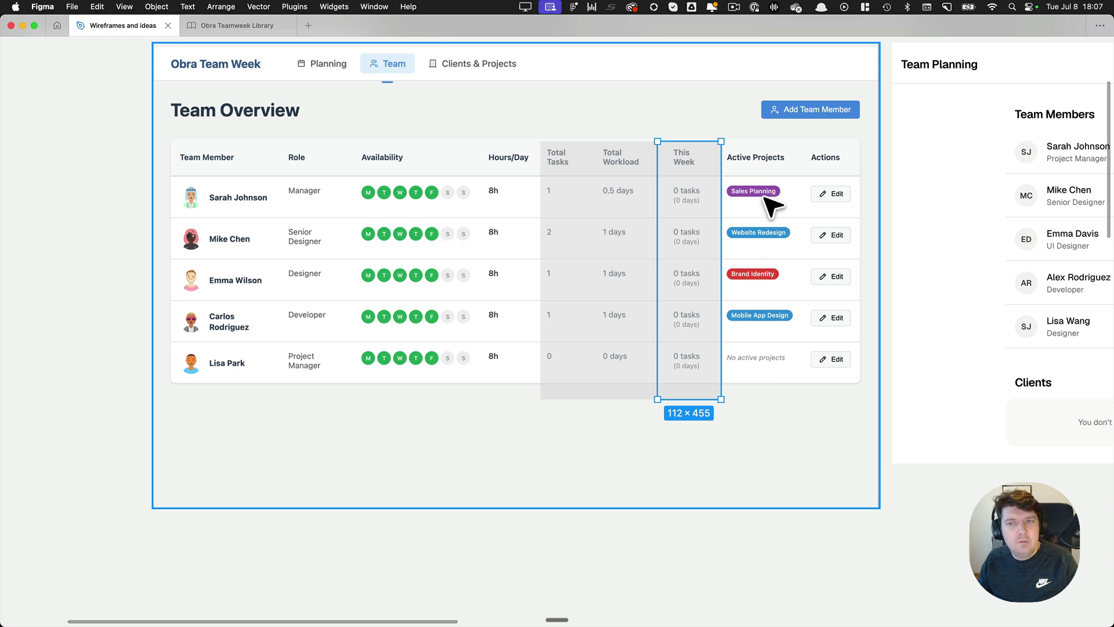
{"action": "scroll", "coordinate": [772, 206], "scroll_direction": "right", "scroll_amount": 3}
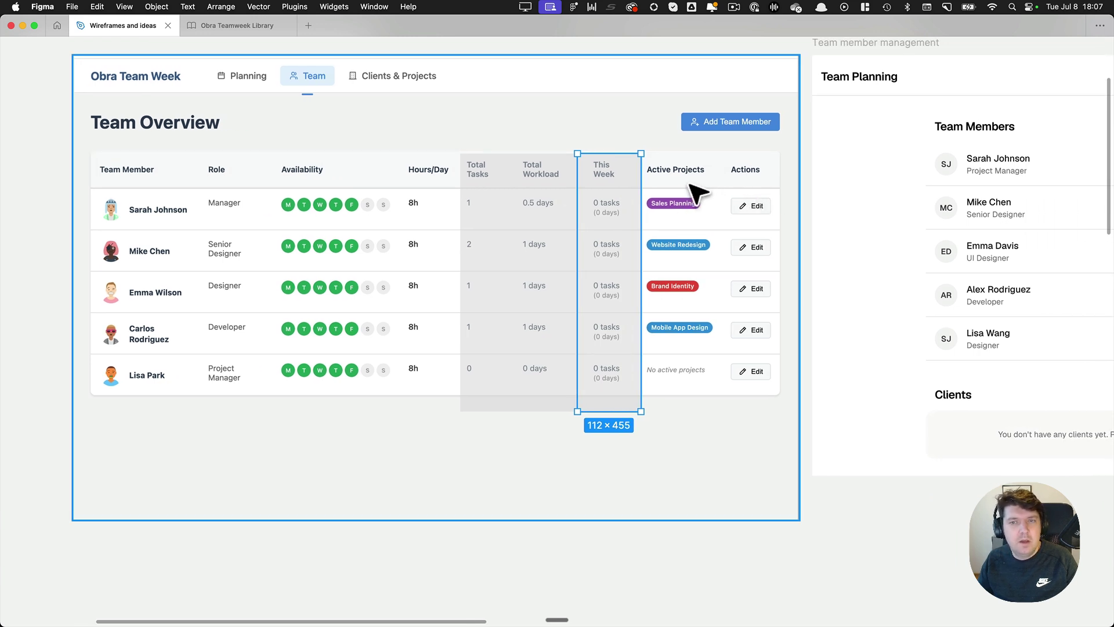
{"action": "left_click_drag", "start_coordinate": [631, 200], "coordinate": [744, 210]}
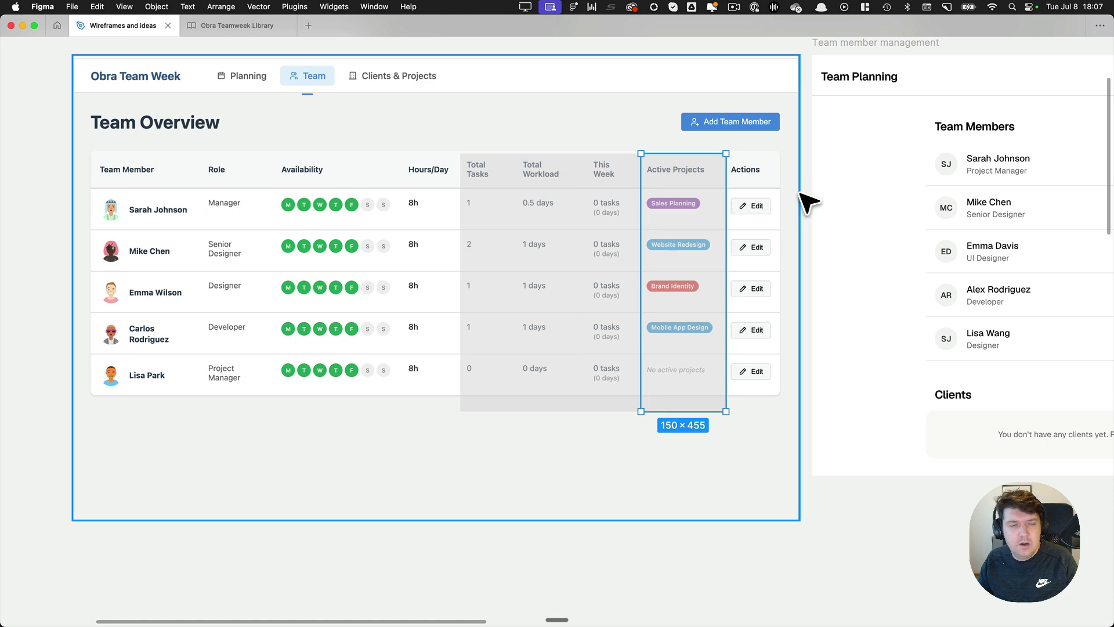
Add a text note between the Team member and Team member row components reading "Person" with bullets "A schedule", "A role" and "Avatar"
{"action": "scroll", "coordinate": [740, 208], "scroll_direction": "down", "scroll_amount": 3}
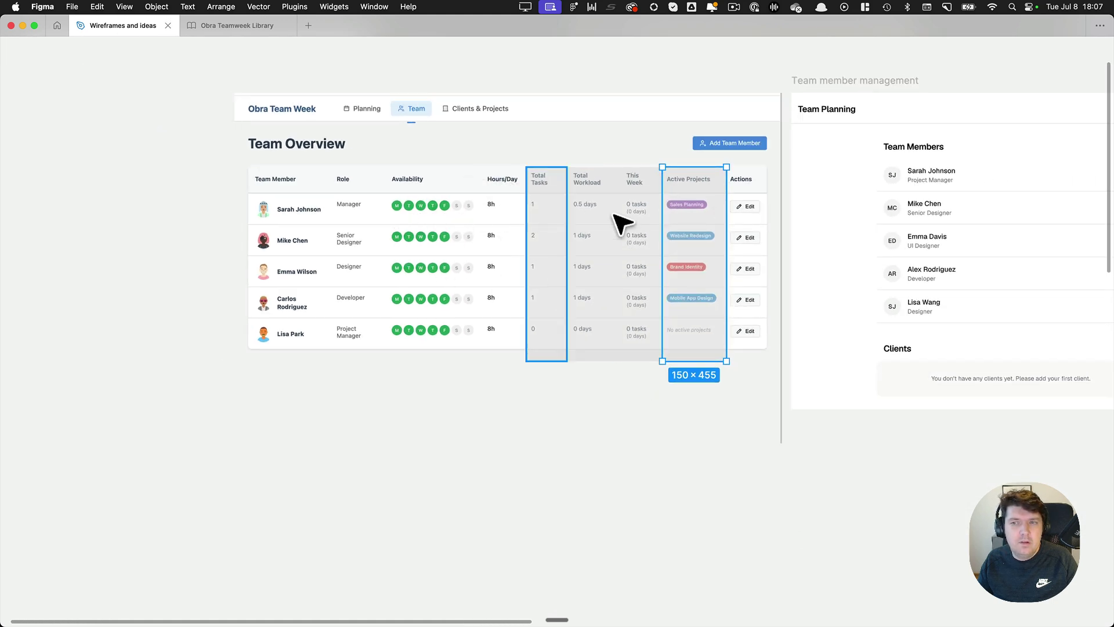
{"action": "scroll", "coordinate": [621, 223], "scroll_direction": "right", "scroll_amount": 6}
{"action": "scroll", "coordinate": [591, 169], "scroll_direction": "up", "scroll_amount": 3}
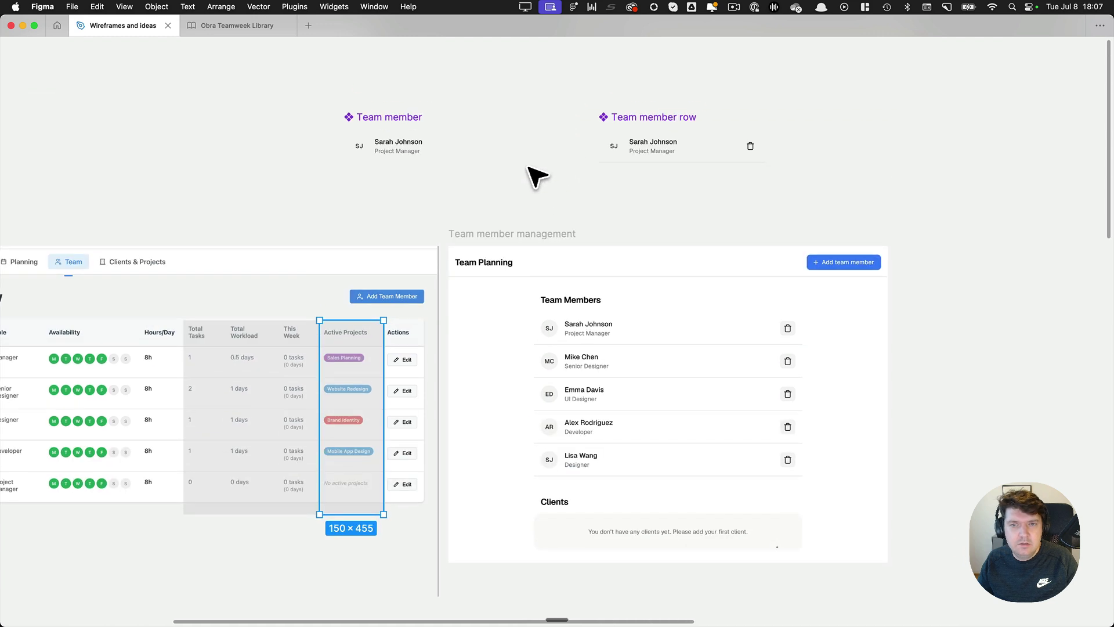
{"action": "key", "text": "t"}
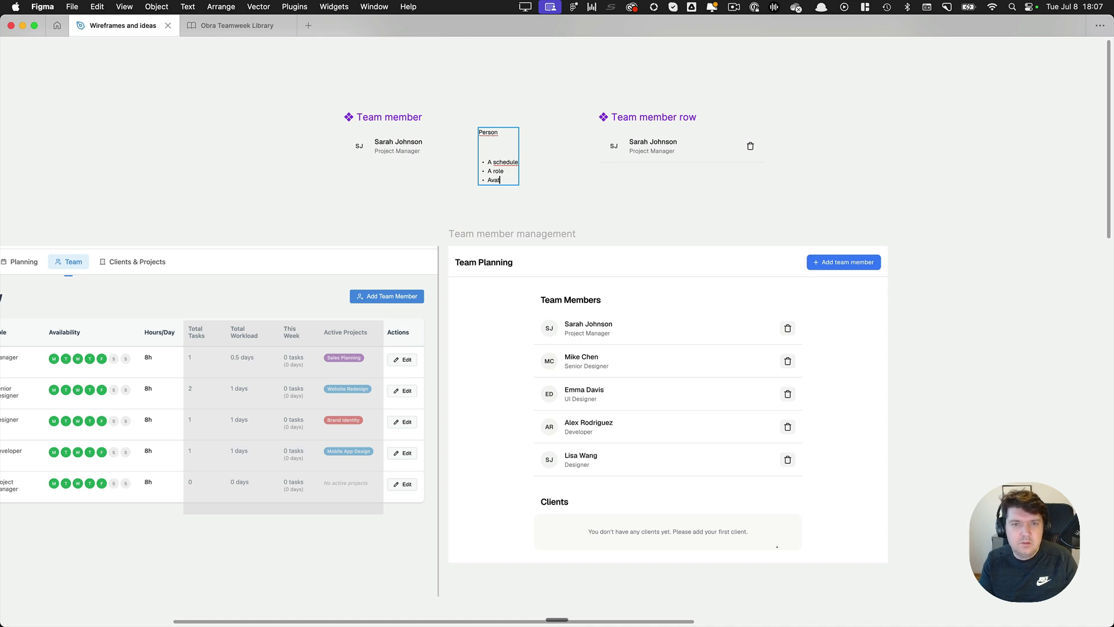
{"action": "scroll", "coordinate": [622, 75], "scroll_direction": "down", "scroll_amount": 4}
{"action": "key", "text": "Escape"}
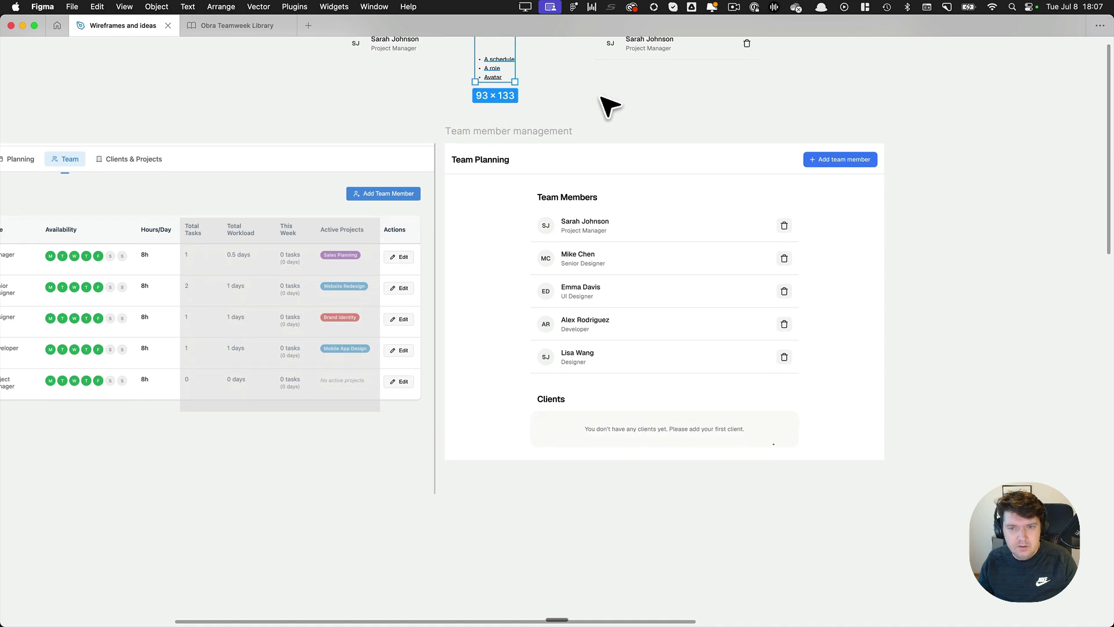
{"action": "left_click", "coordinate": [600, 98]}
{"action": "scroll", "coordinate": [600, 97], "scroll_direction": "down", "scroll_amount": 4}
{"action": "left_click_drag", "start_coordinate": [661, 128], "coordinate": [554, 168]}
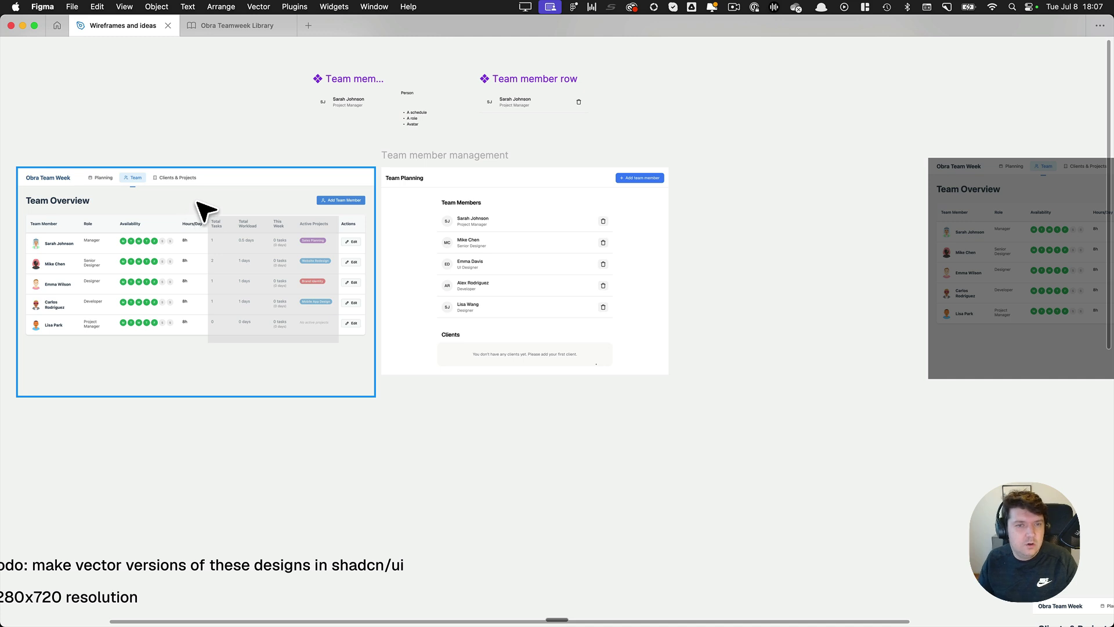
{"action": "scroll", "coordinate": [203, 209], "scroll_direction": "up", "scroll_amount": 3}
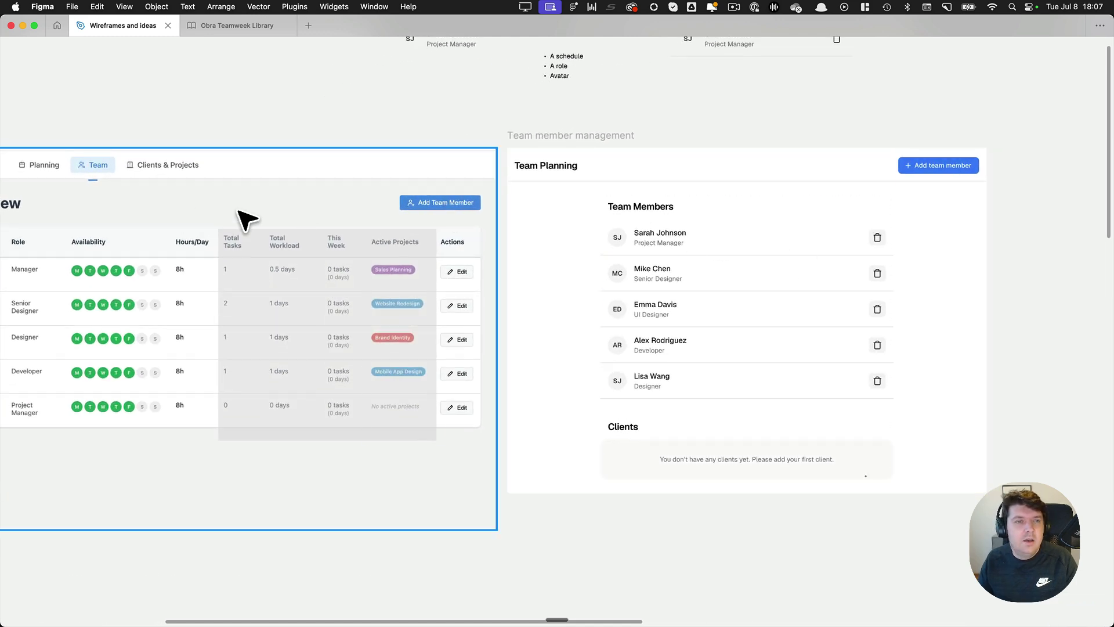
{"action": "left_click", "coordinate": [221, 196]}
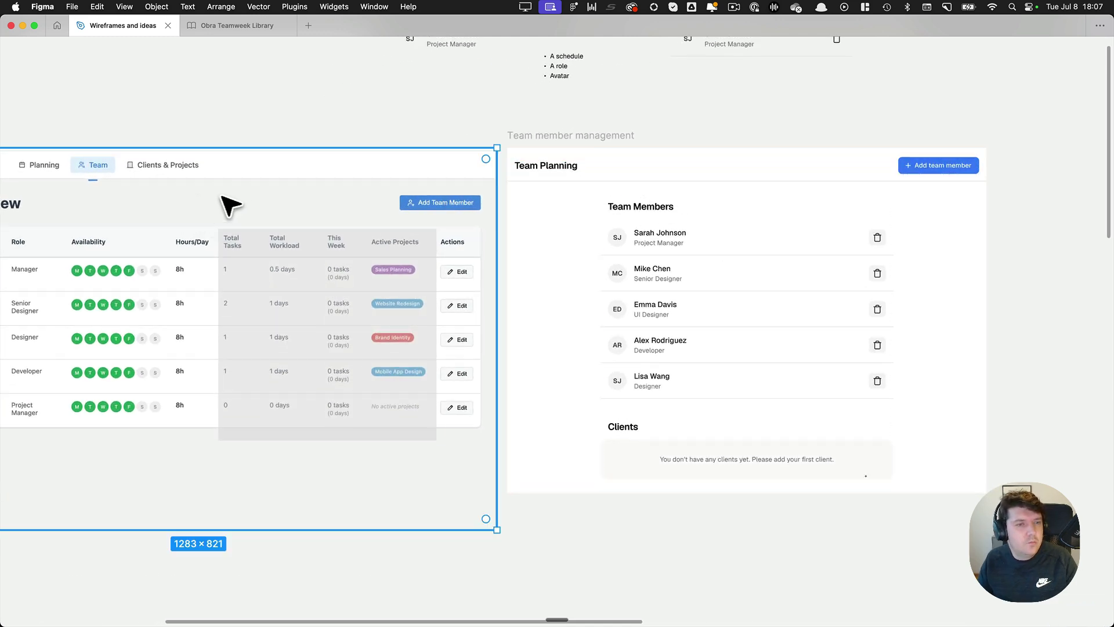
{"action": "left_click", "coordinate": [721, 184]}
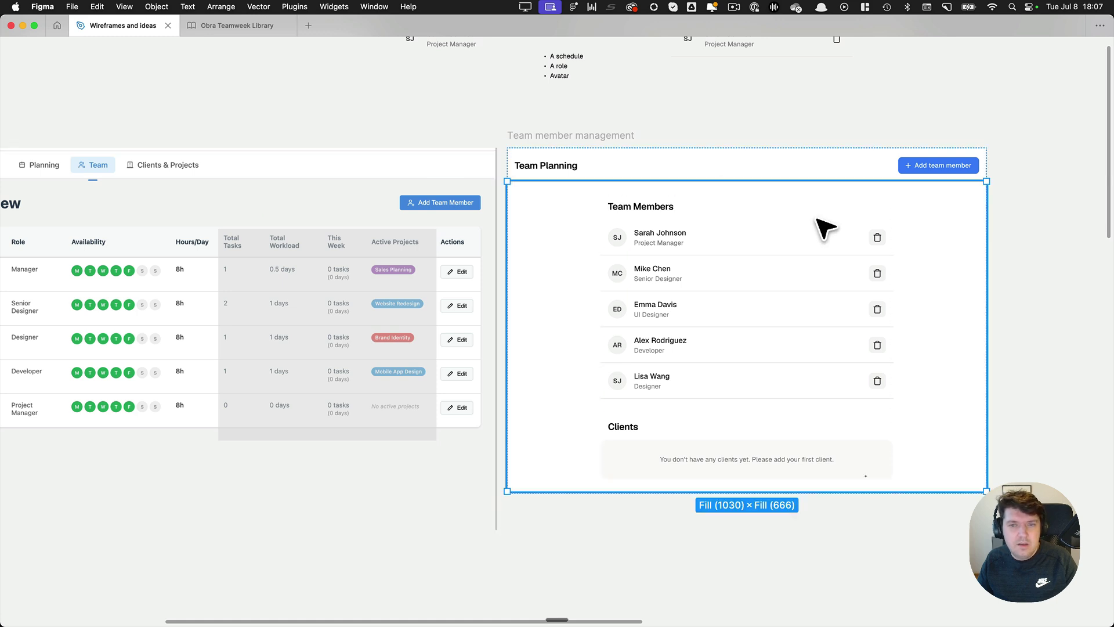
{"action": "left_click", "coordinate": [758, 109]}
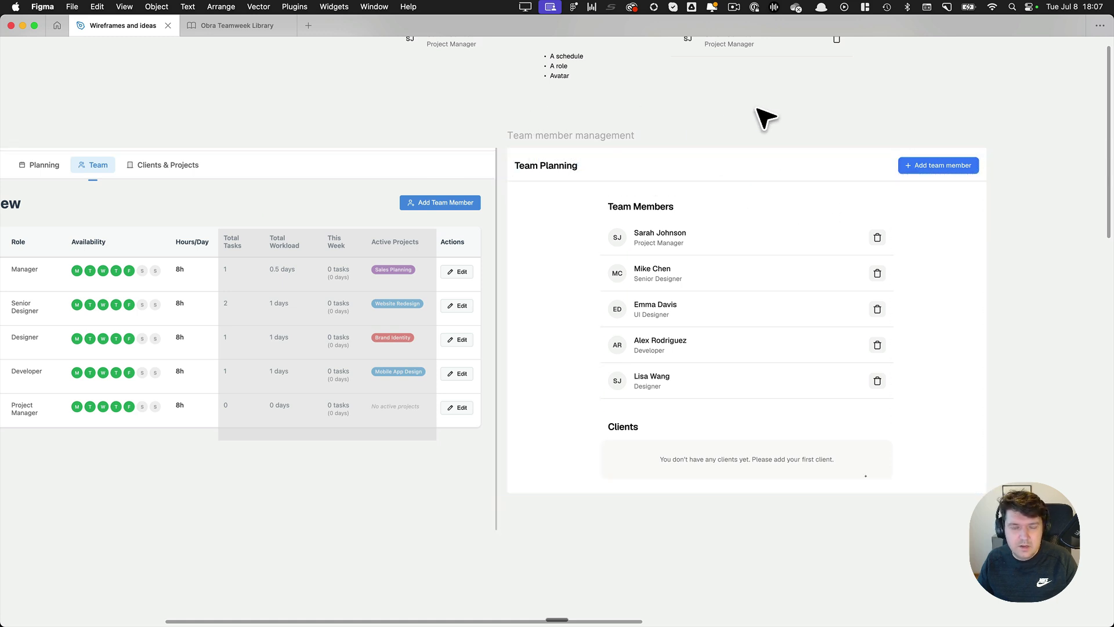